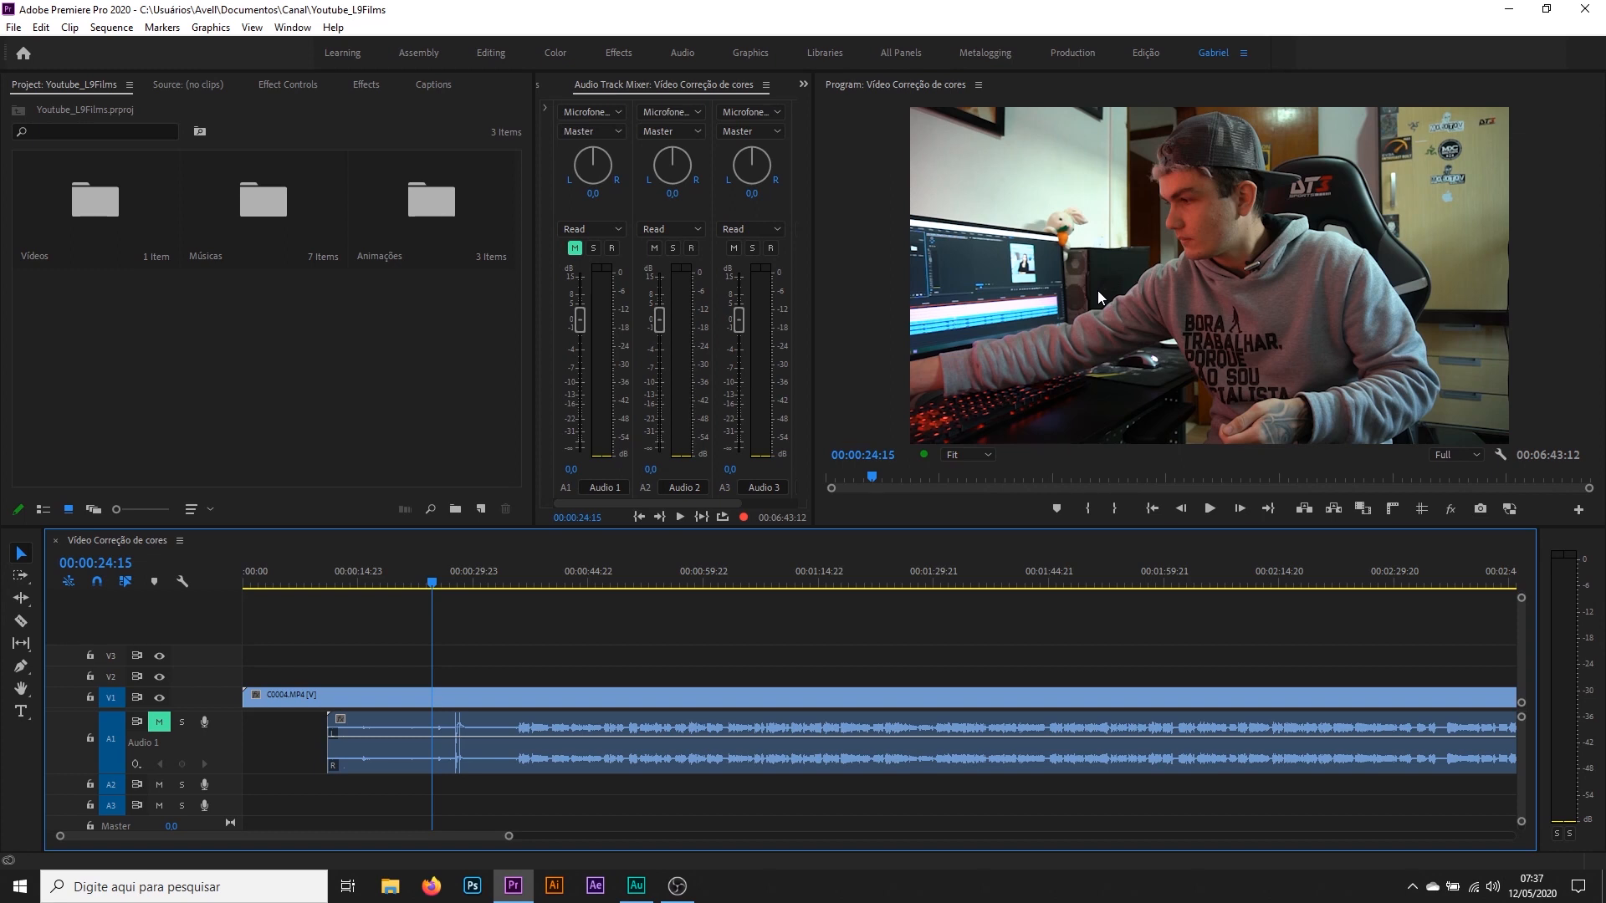
Scrub the sequence to the frame at 00:00:19:20 where the open notebook is held up in front of the face
key(Caps_Lock)
drag(370, 573, 351, 573)
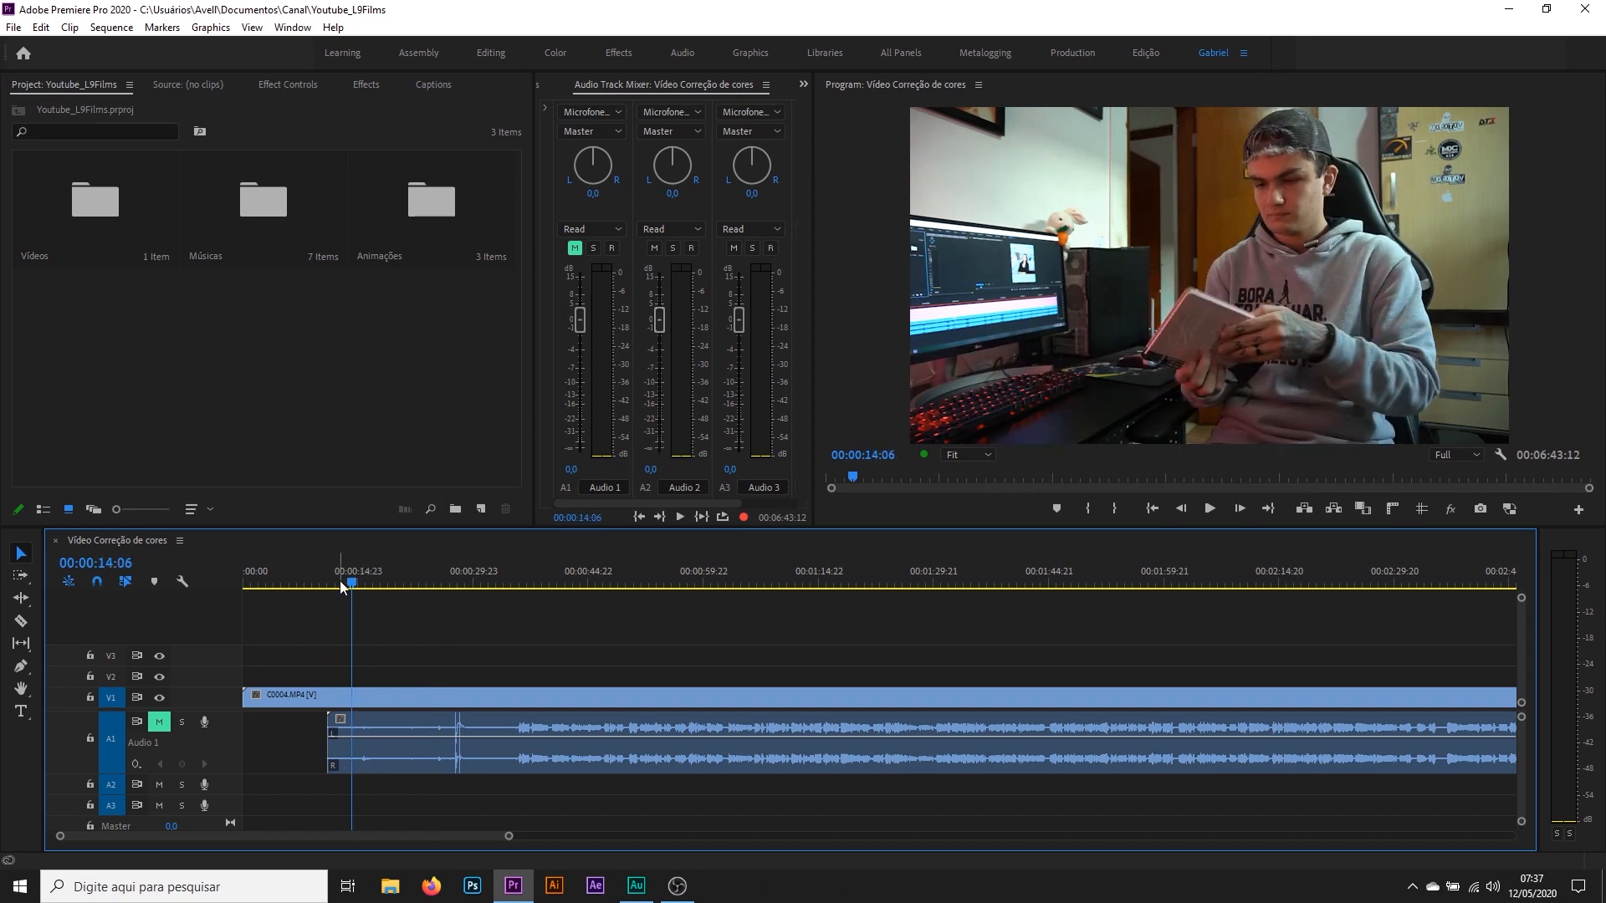
drag(366, 574, 386, 575)
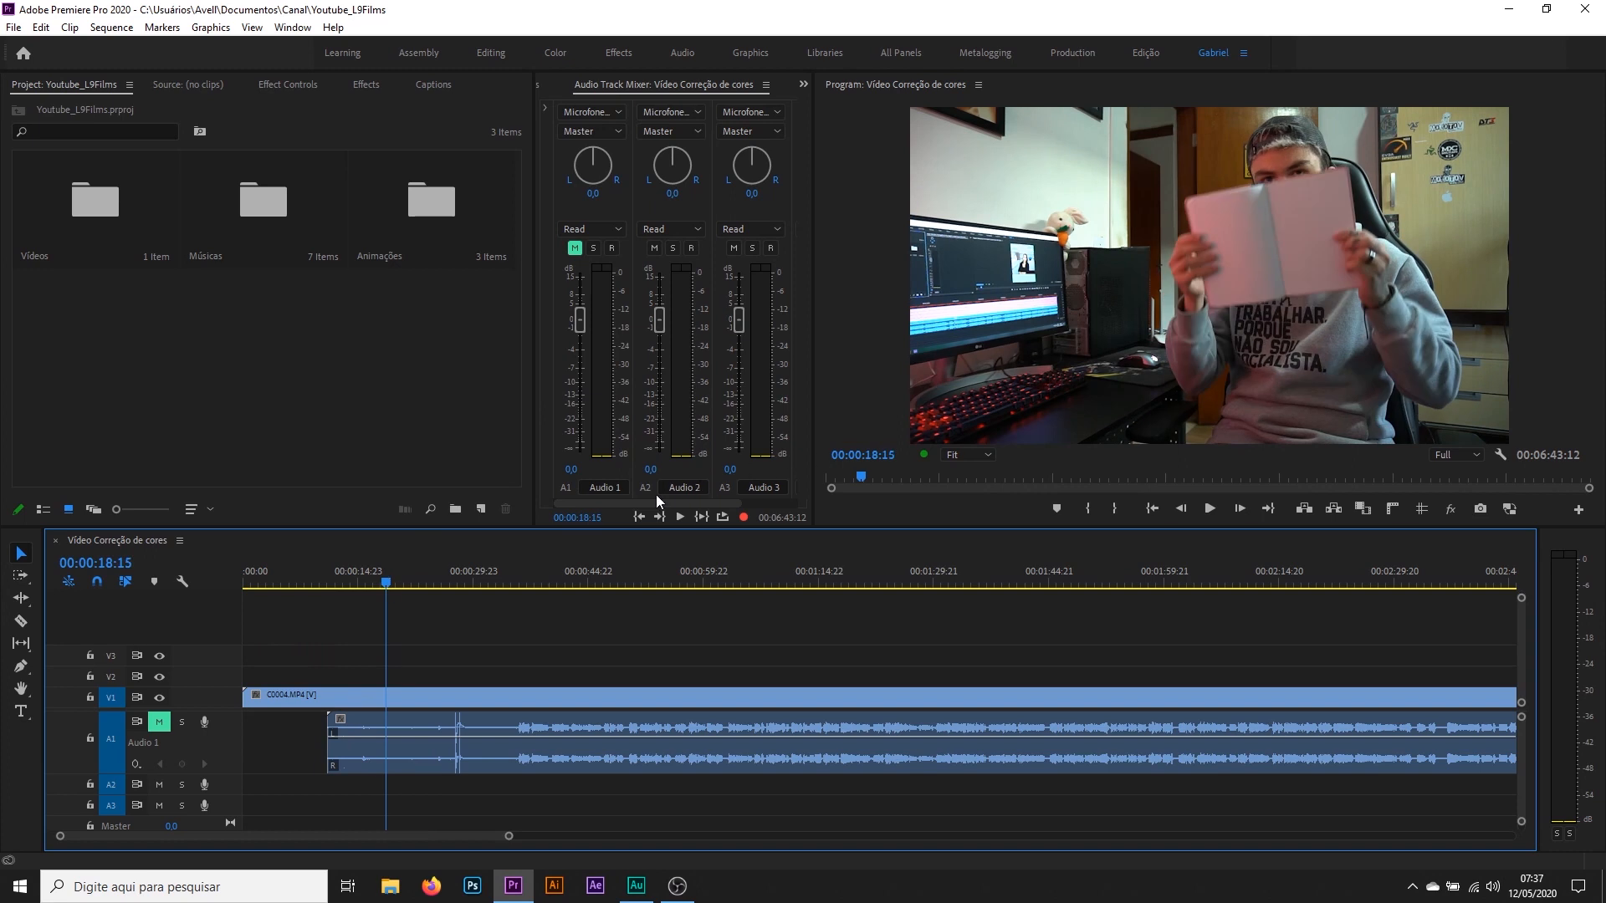
mouse_move(386, 583)
mouse_down()
mouse_move(409, 583)
mouse_move(396, 577)
mouse_up()
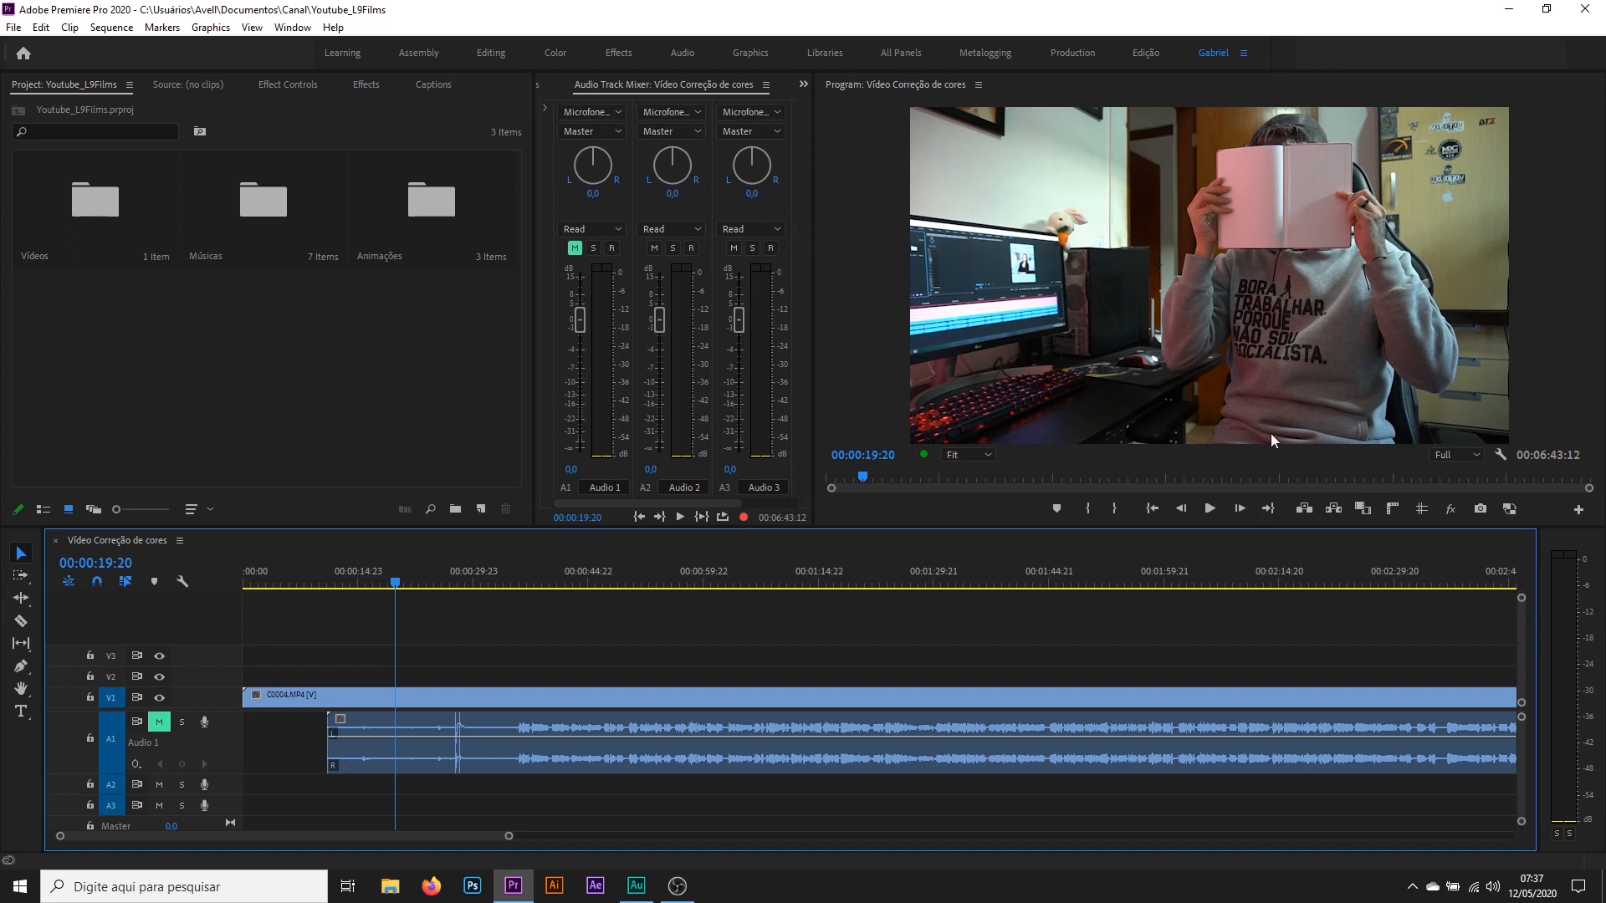
key(alt)
scroll(407, 591, up, 1)
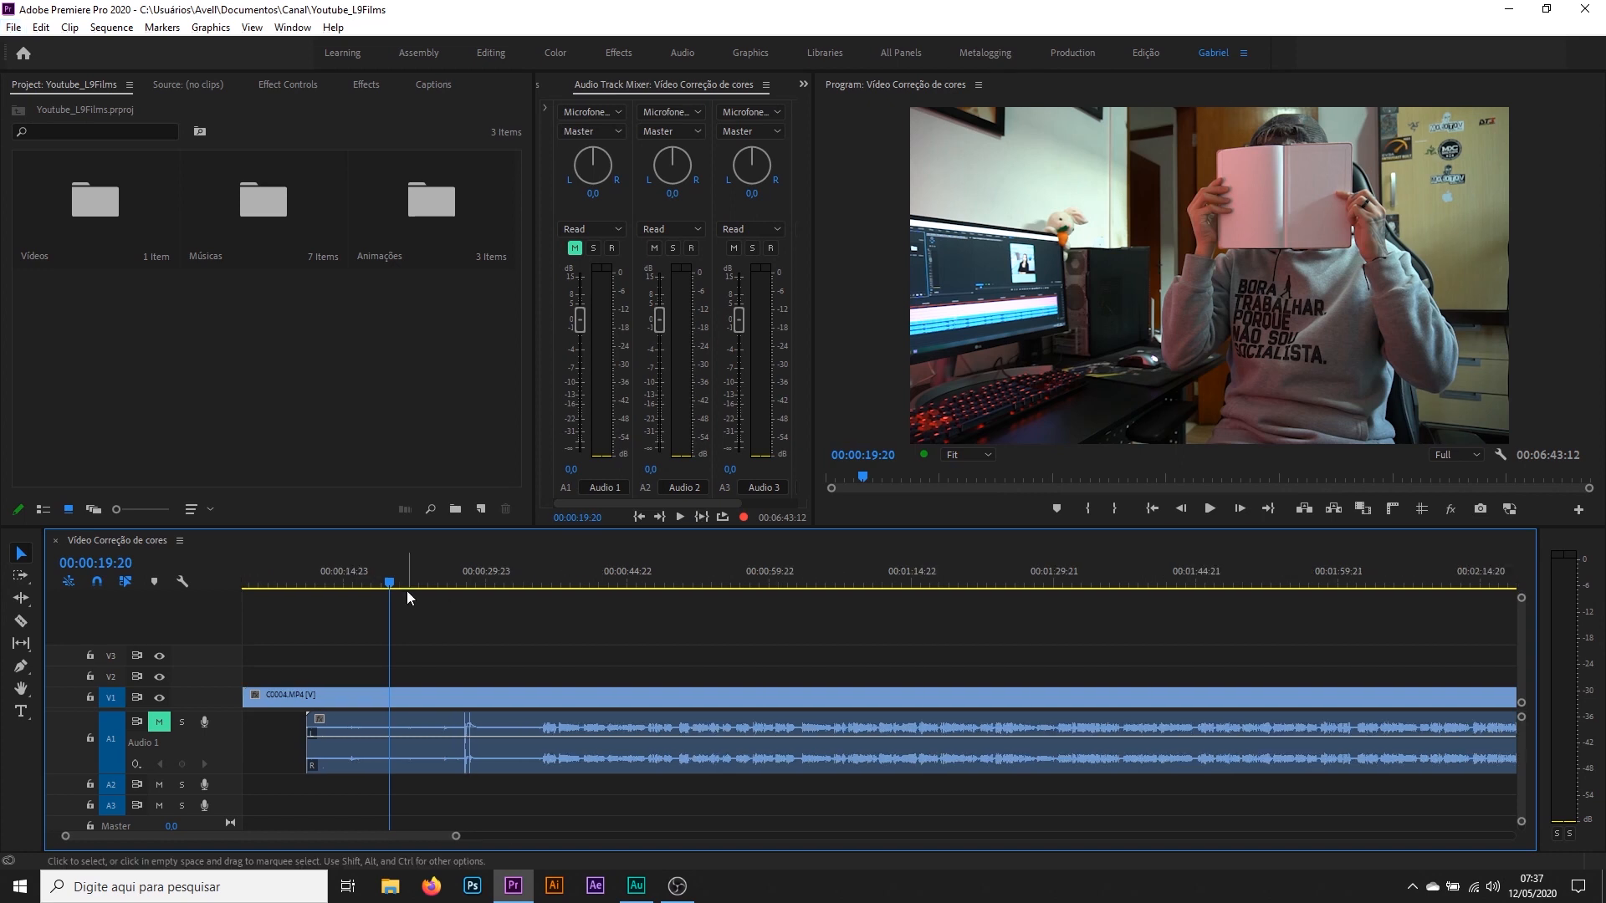
scroll(437, 625, up, 1)
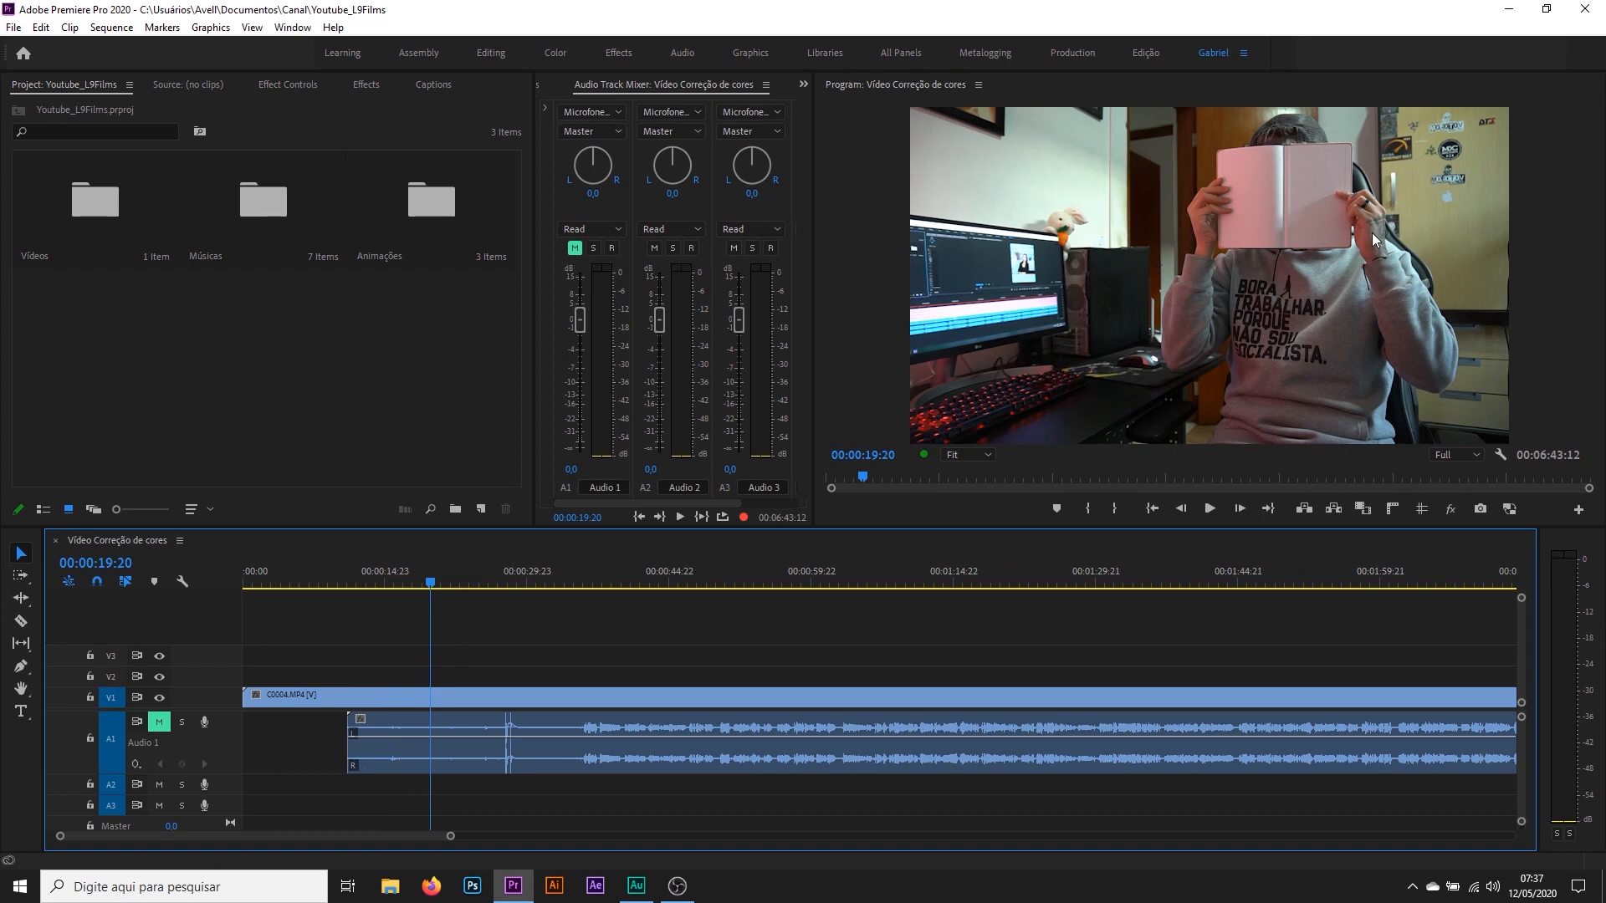
Display the Lumetri Color panel in the current workspace and close it again
click(398, 358)
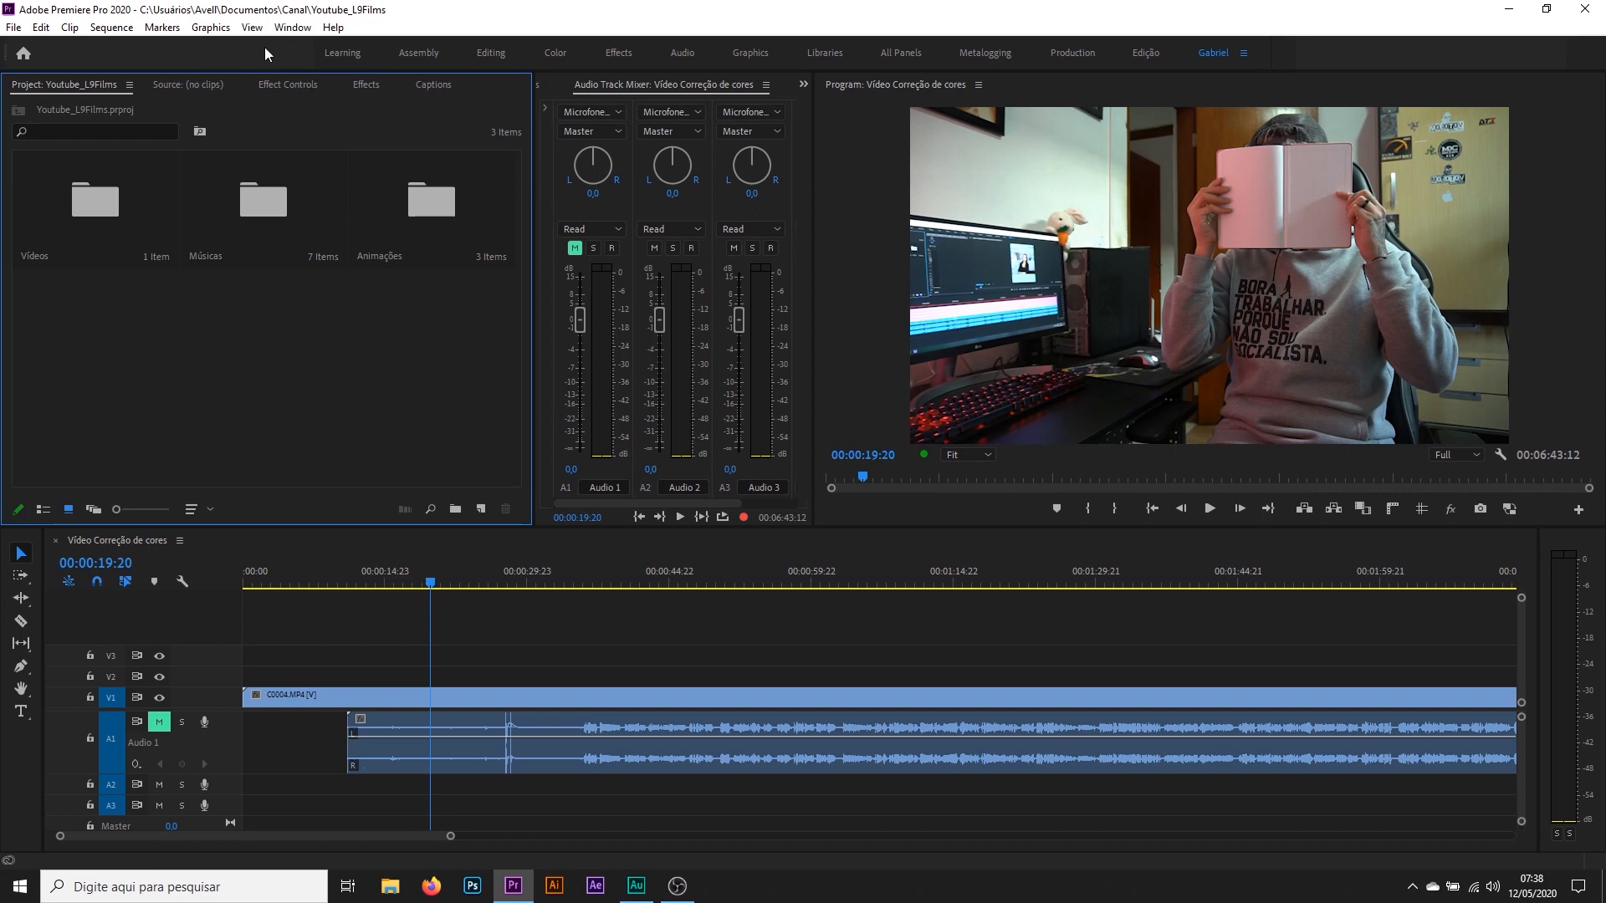
click(286, 30)
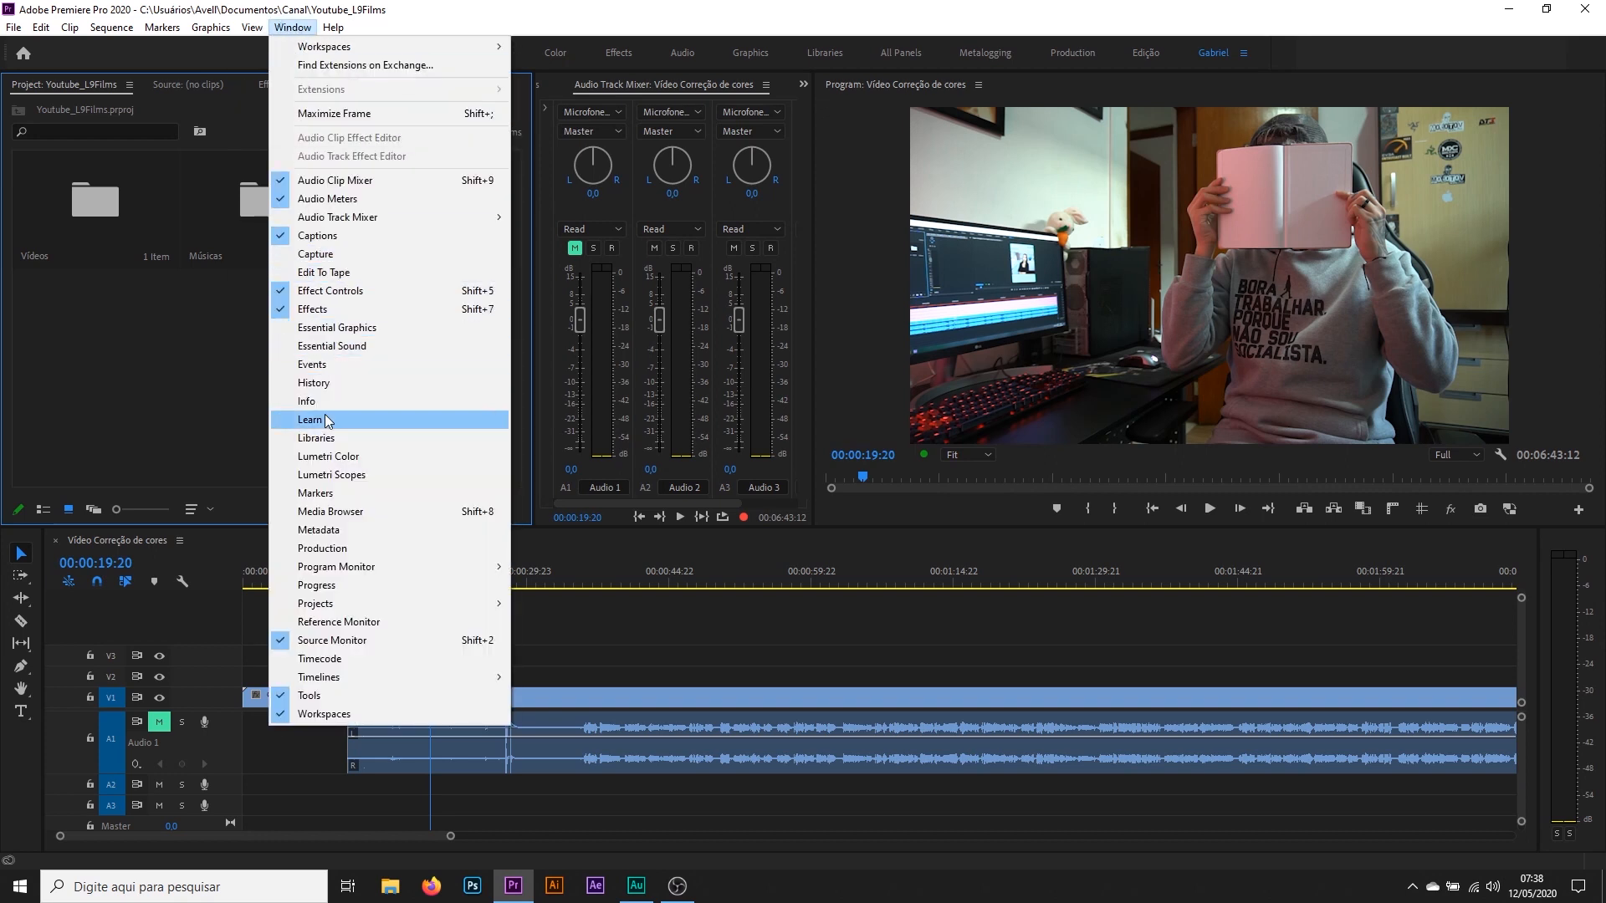
click(322, 458)
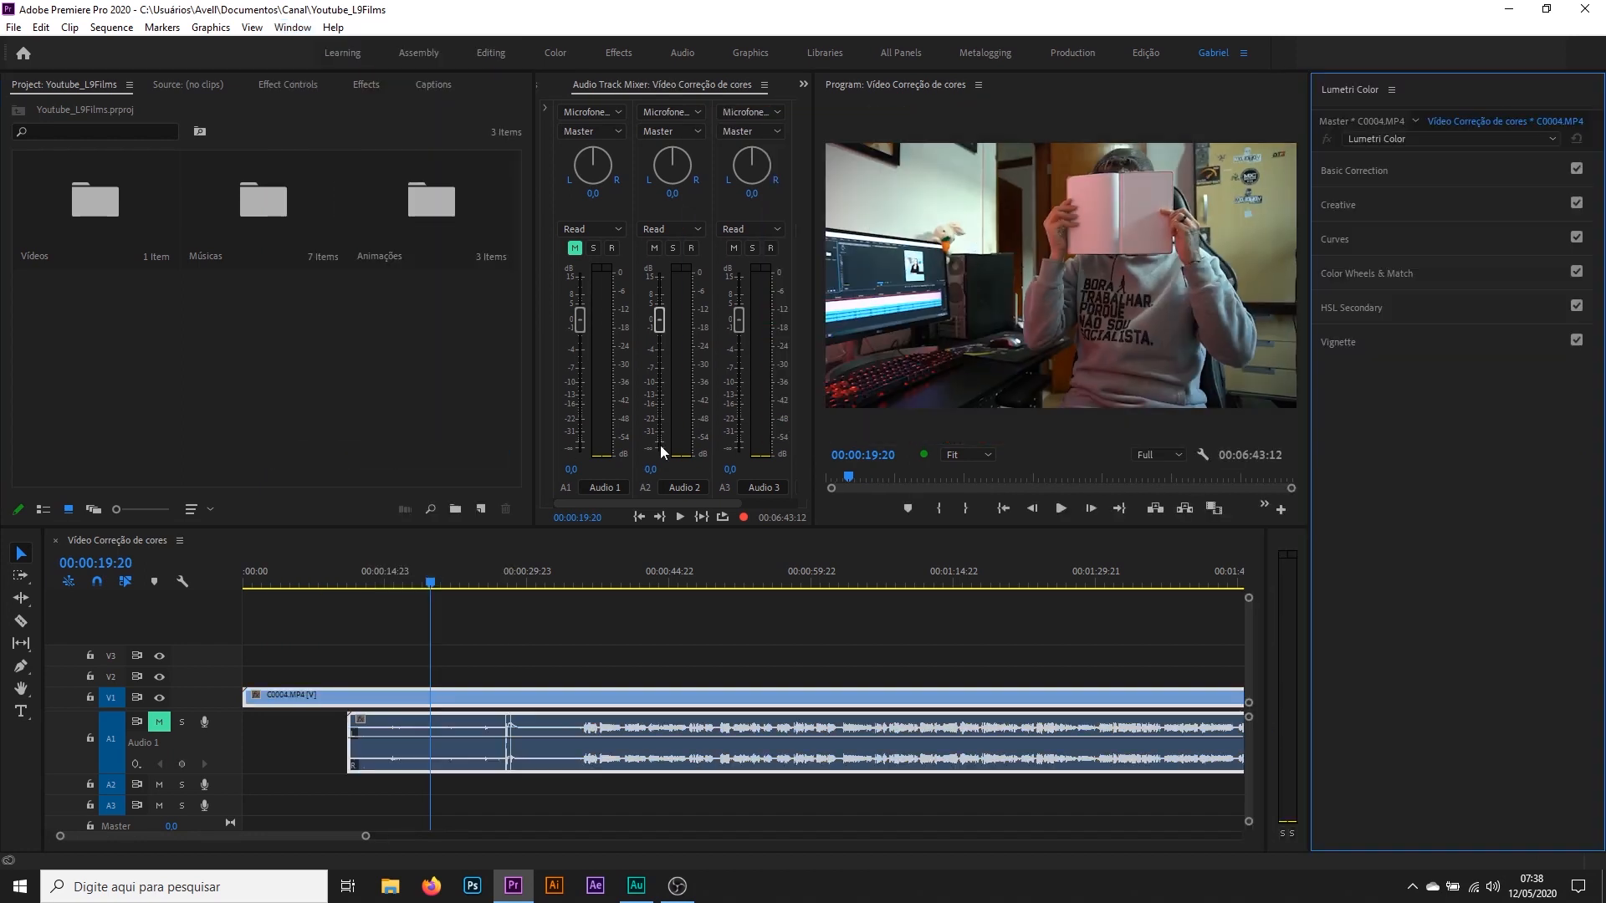
right_click(1368, 93)
click(1452, 179)
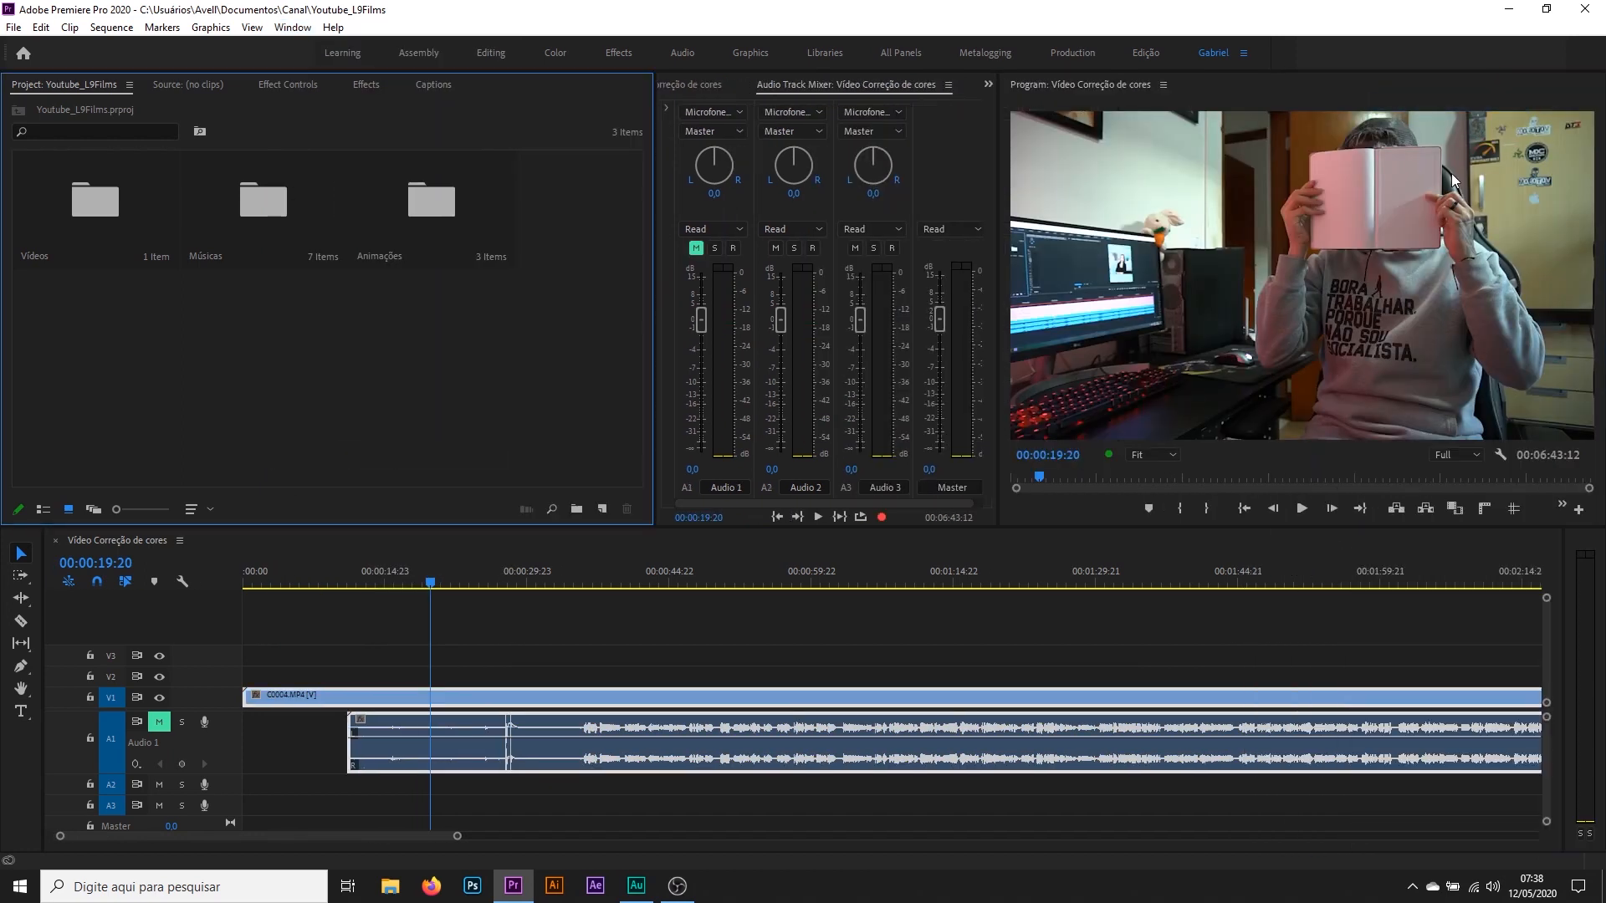
Find the Lumetri Color effect by searching the effects for "lumetri co" and clear the search
click(365, 85)
click(75, 107)
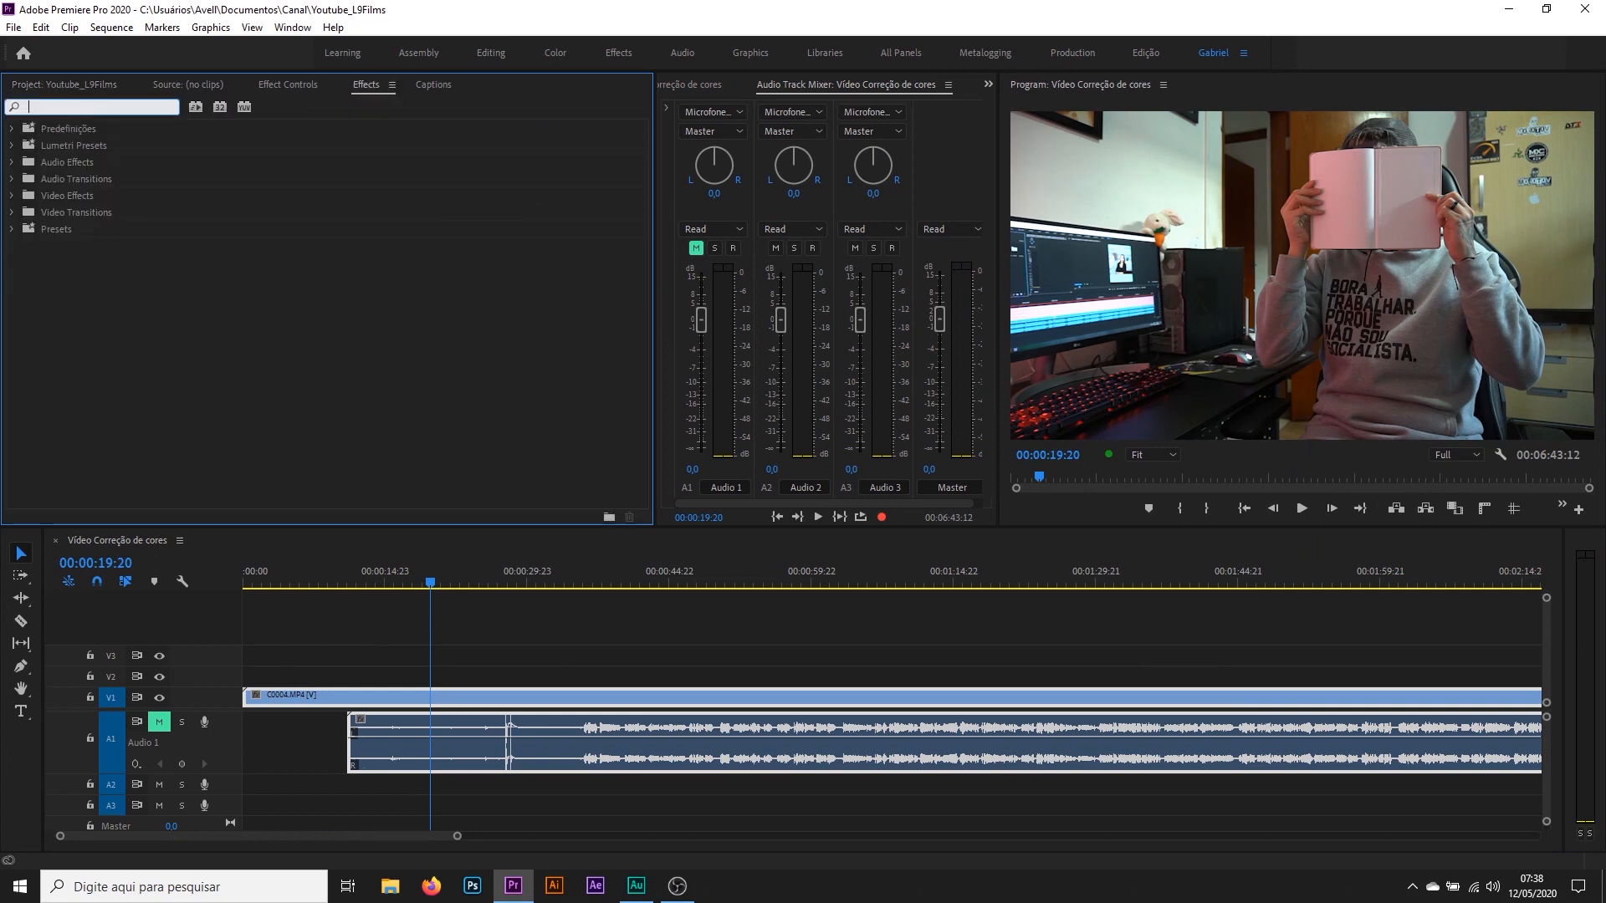
text(lumetri co)
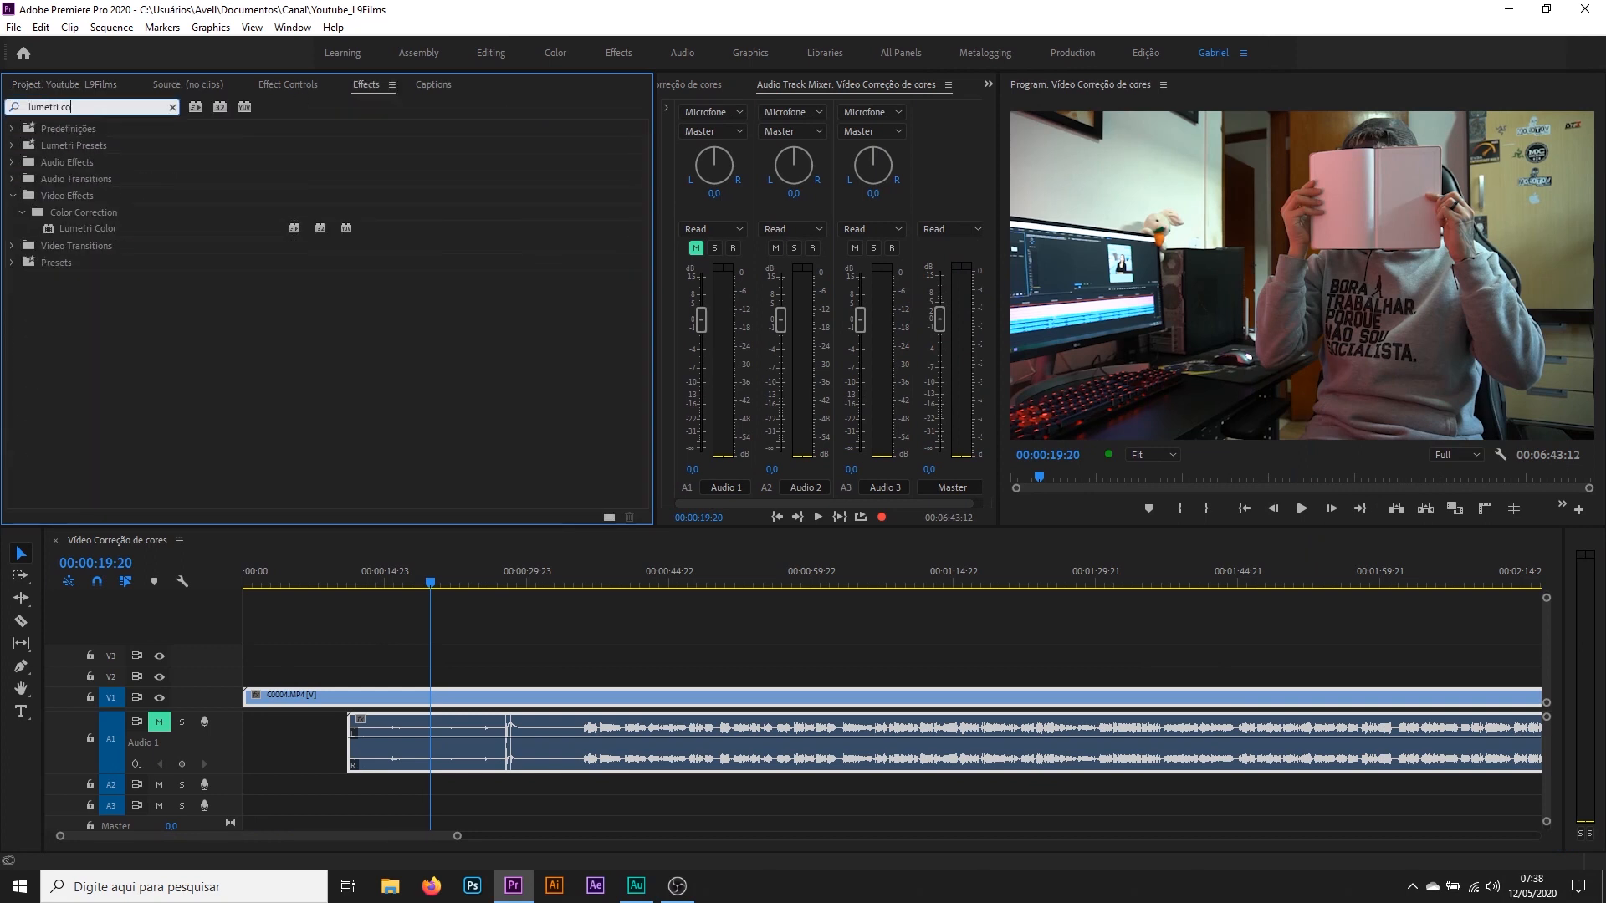
click(83, 229)
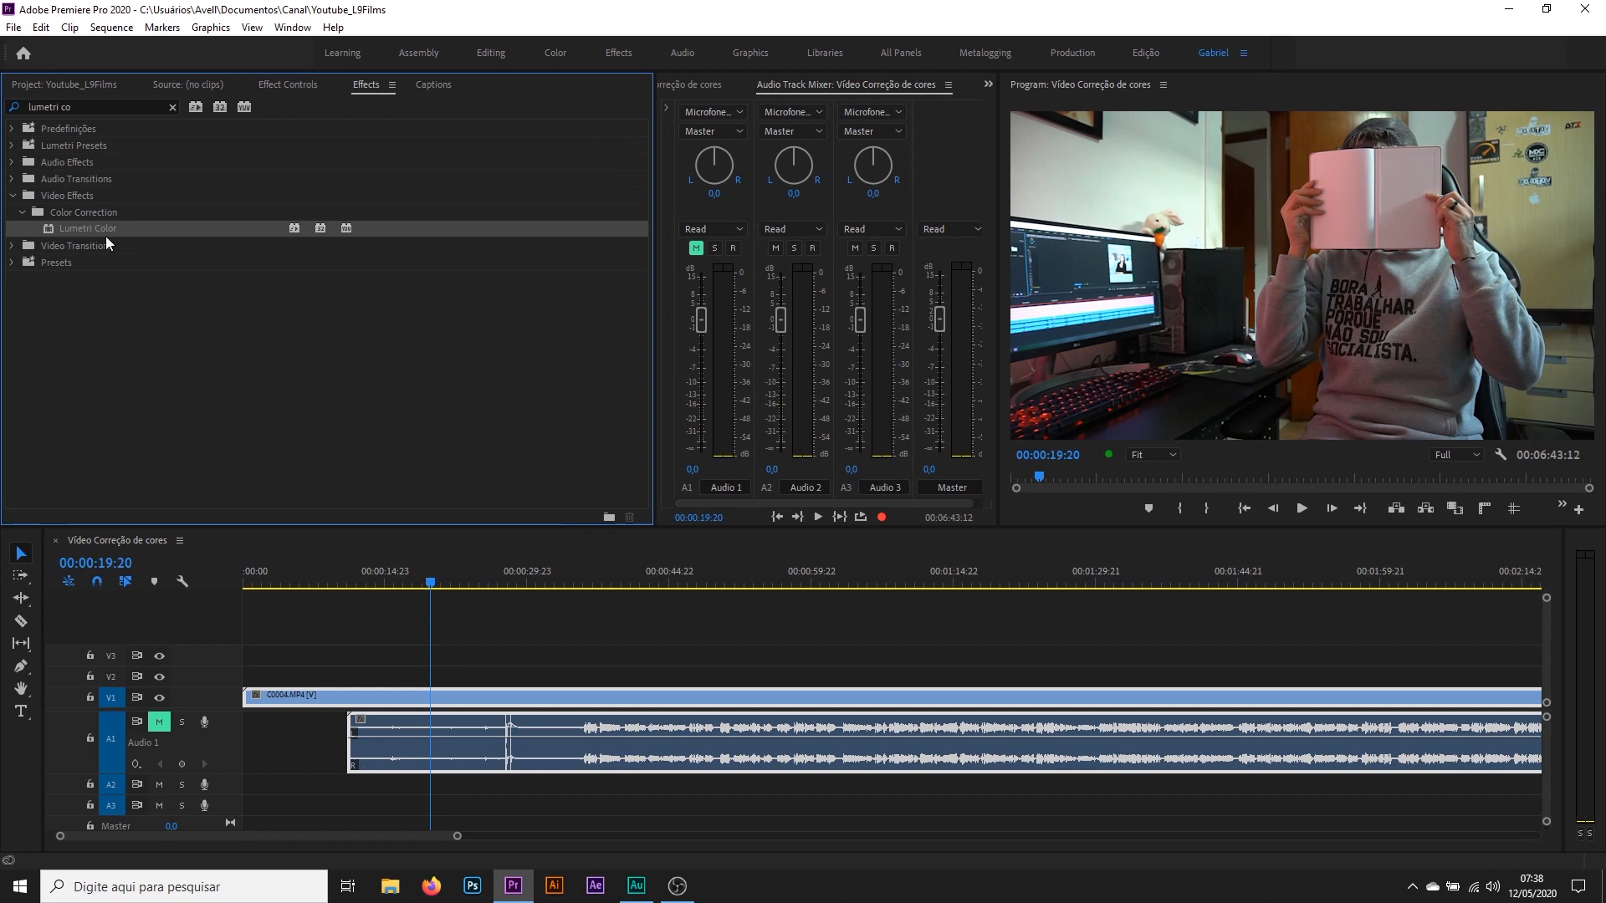
drag(92, 228, 146, 240)
click(112, 302)
click(173, 107)
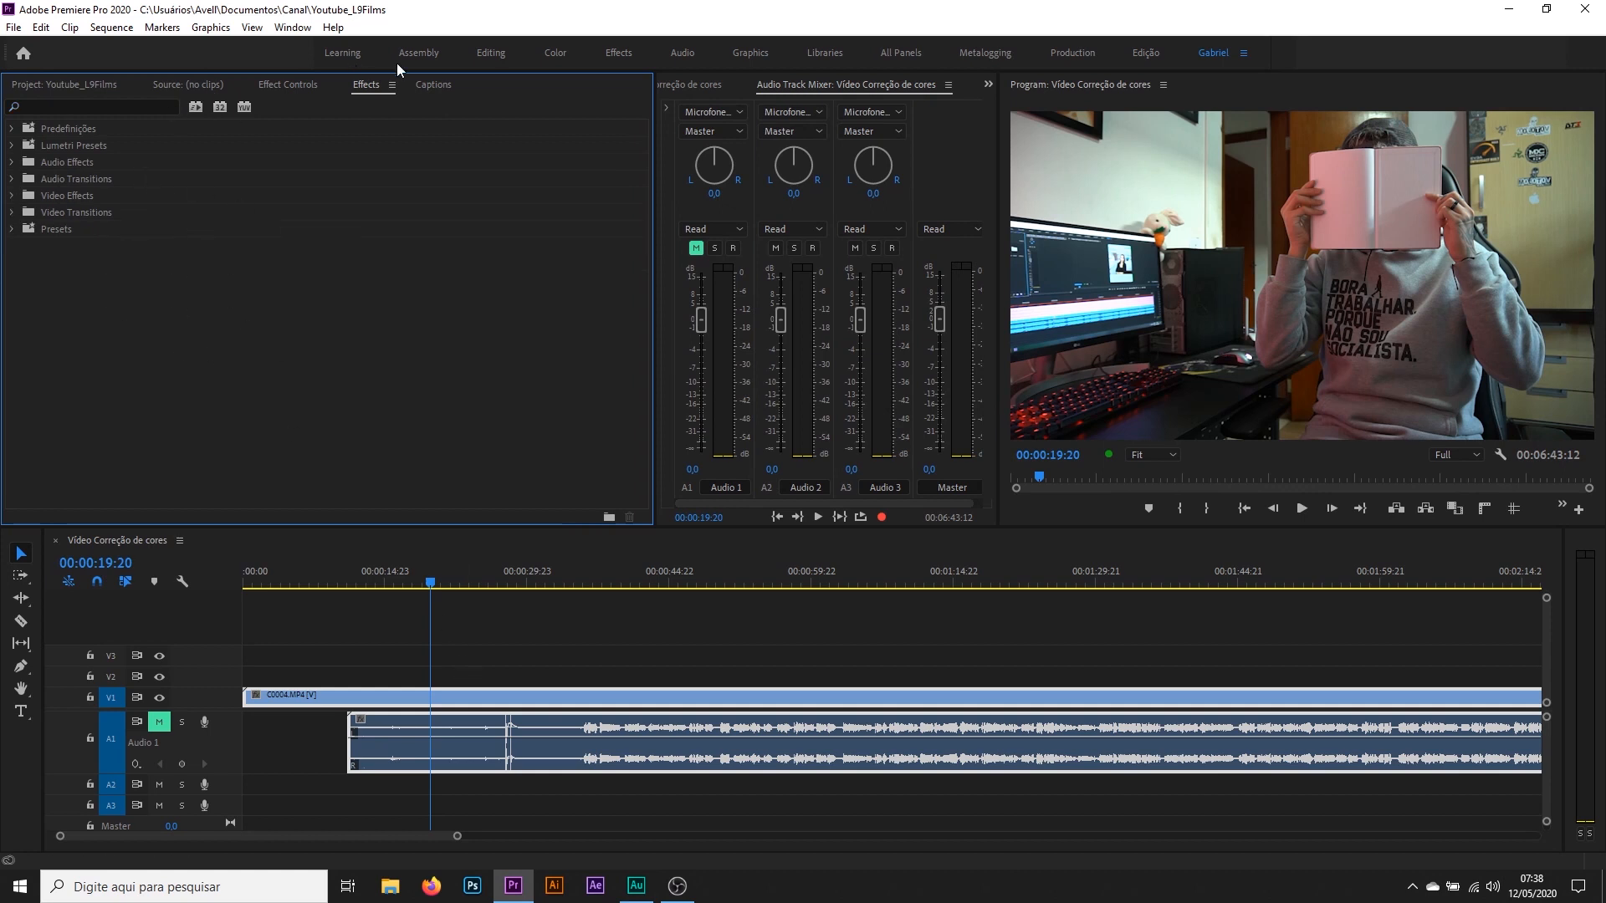
Switch to the Color workspace and place the playhead at 00:00:22:02 in the sequence
click(541, 57)
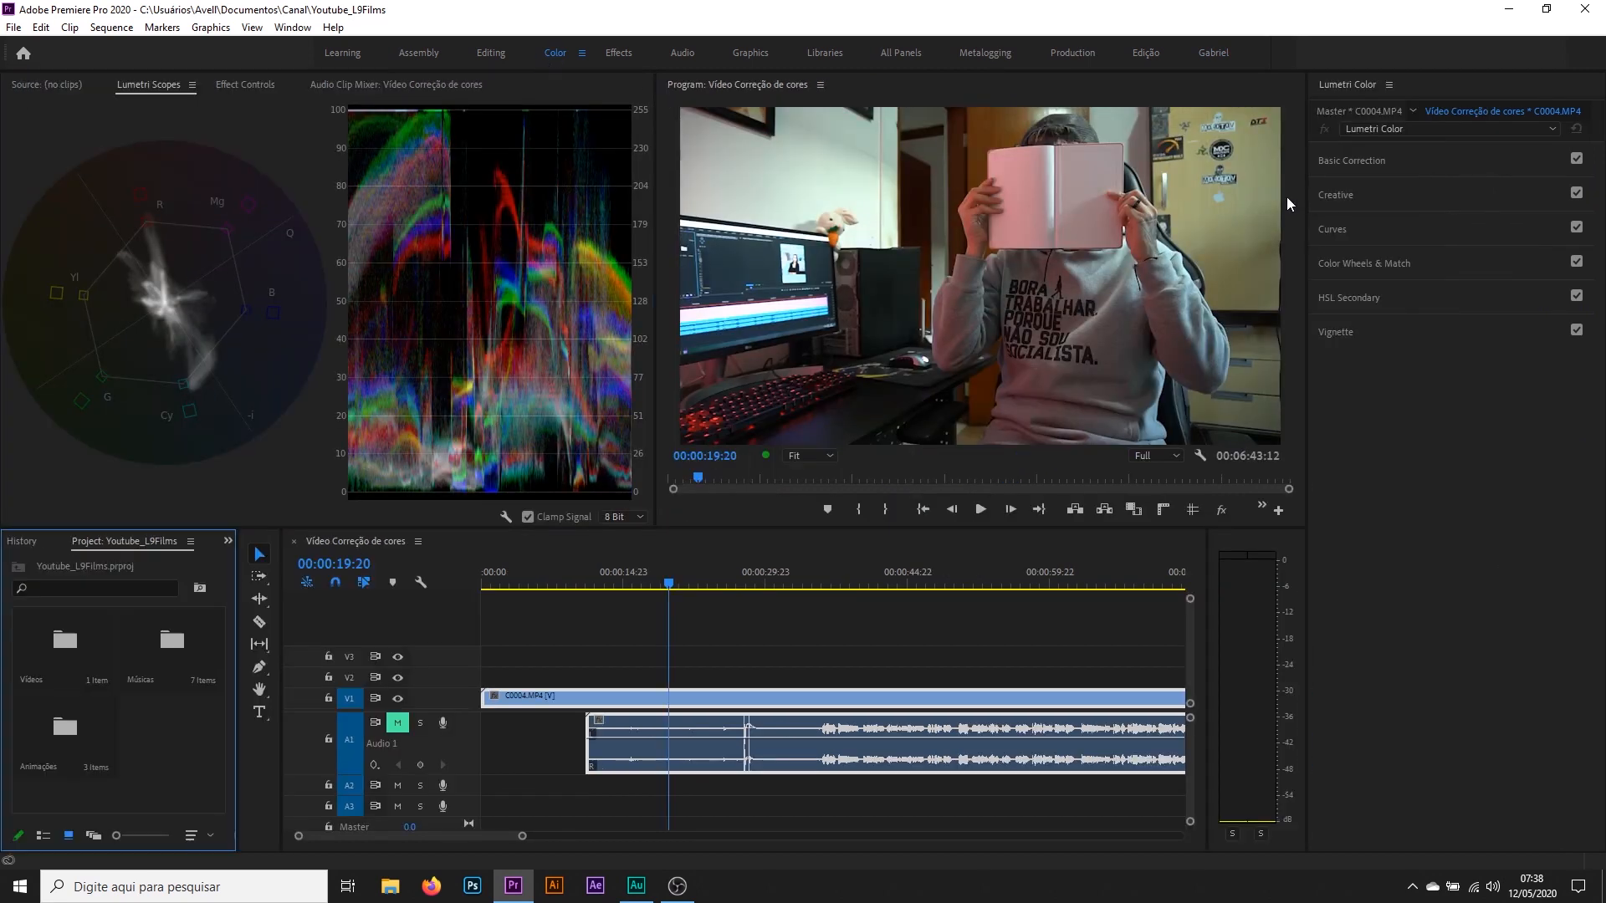
scroll(852, 632, down, 3)
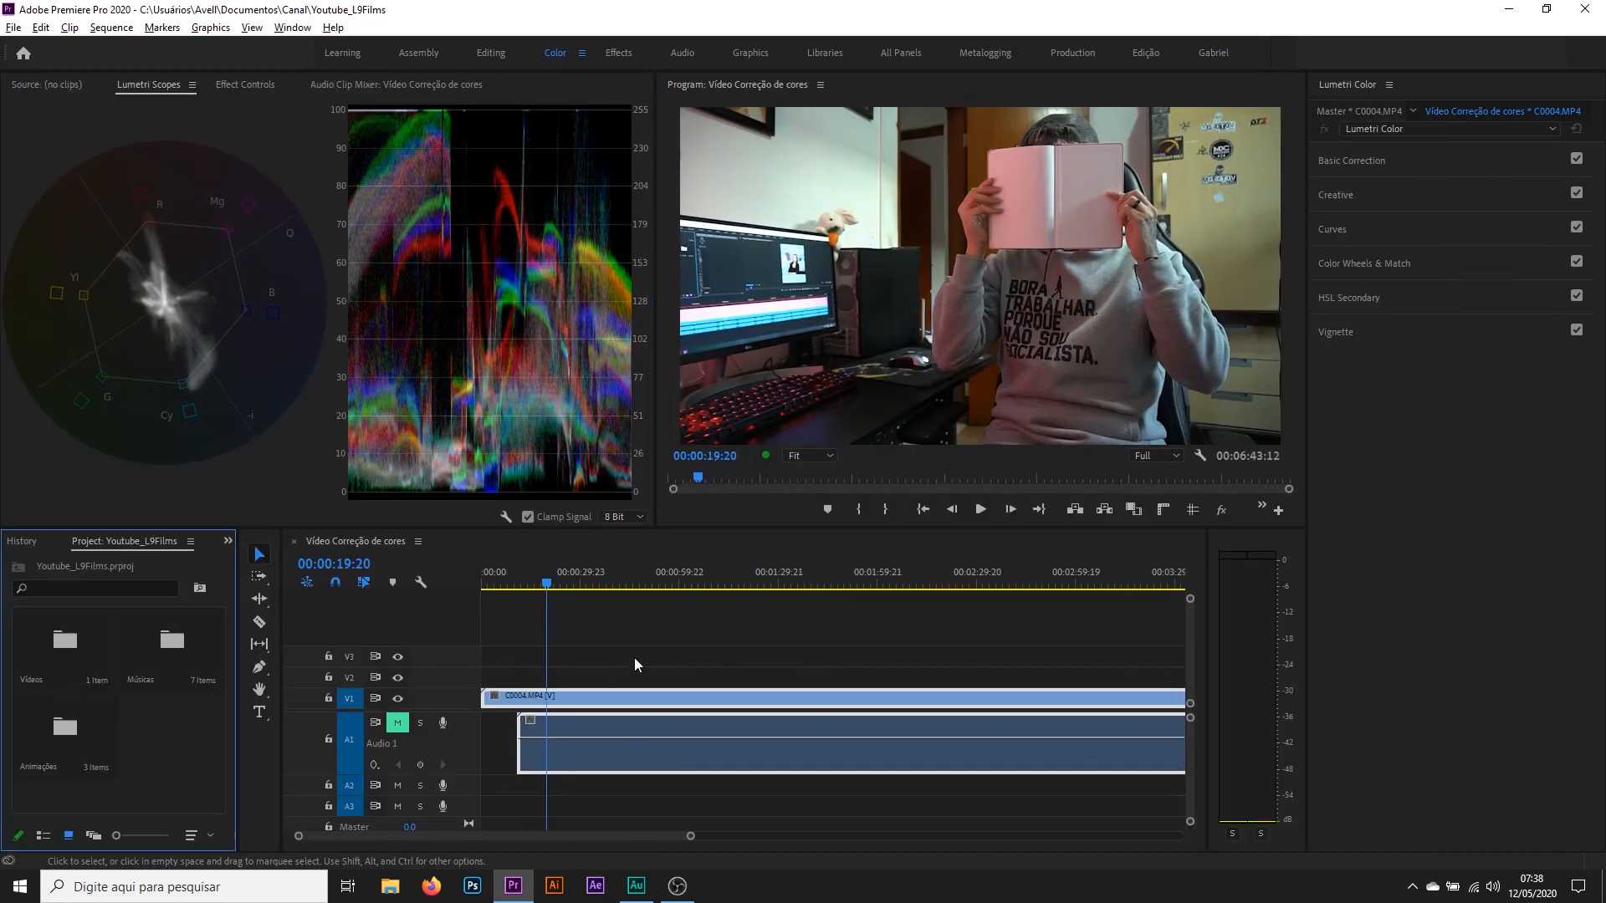
click(564, 583)
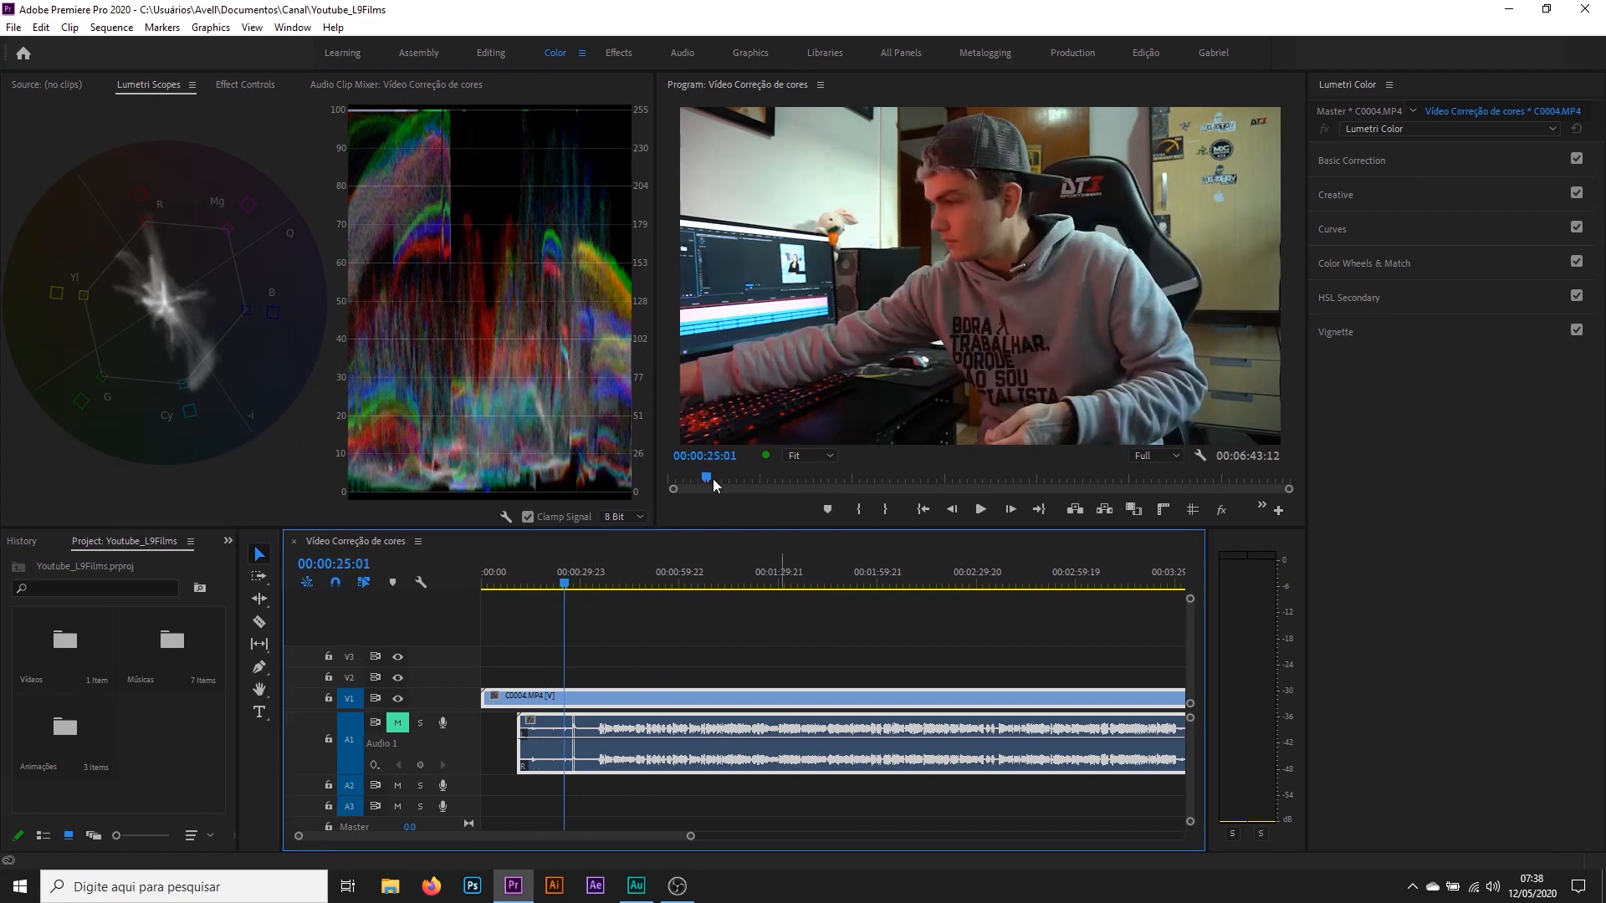
drag(560, 586, 619, 576)
scroll(616, 664, up, 2)
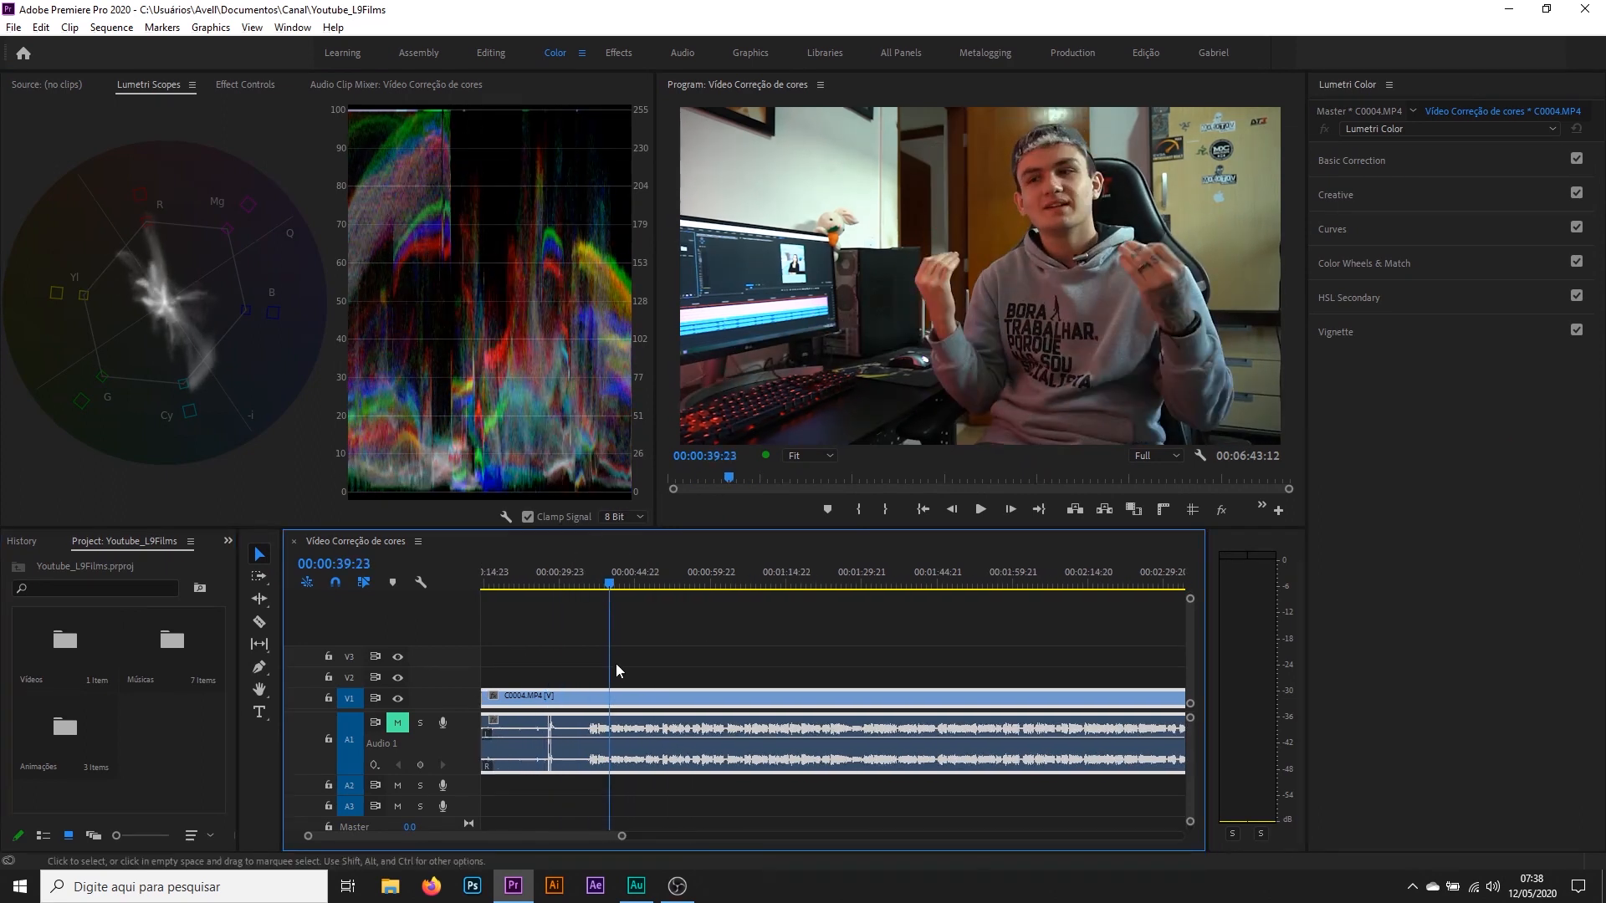
click(594, 577)
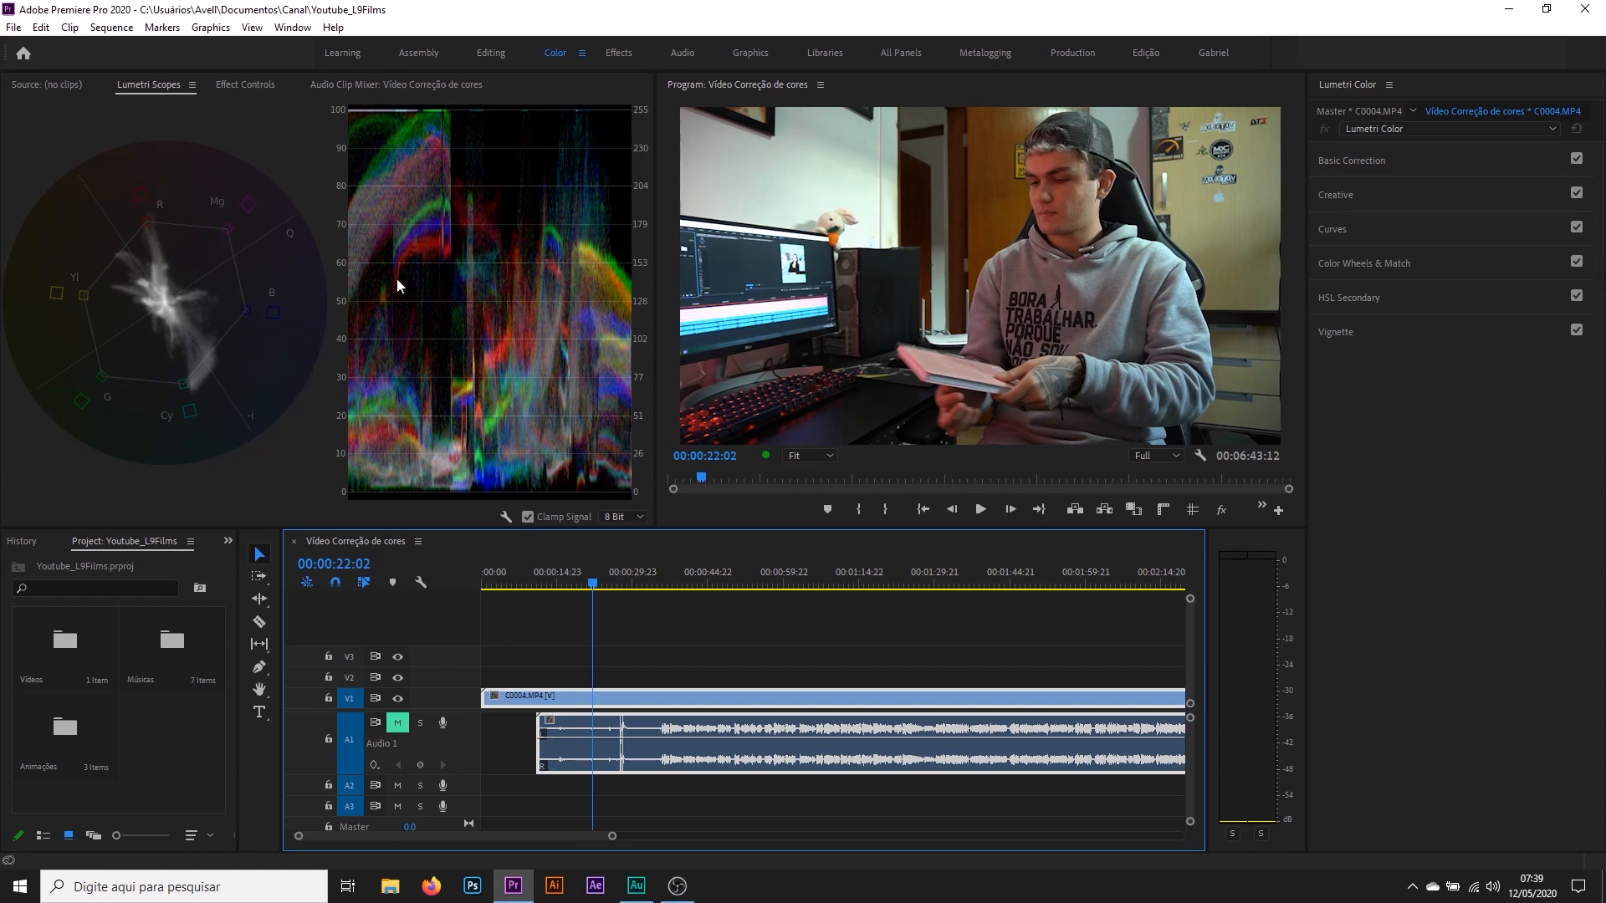
Review the available scope display options in Lumetri Scopes without changing them
click(505, 516)
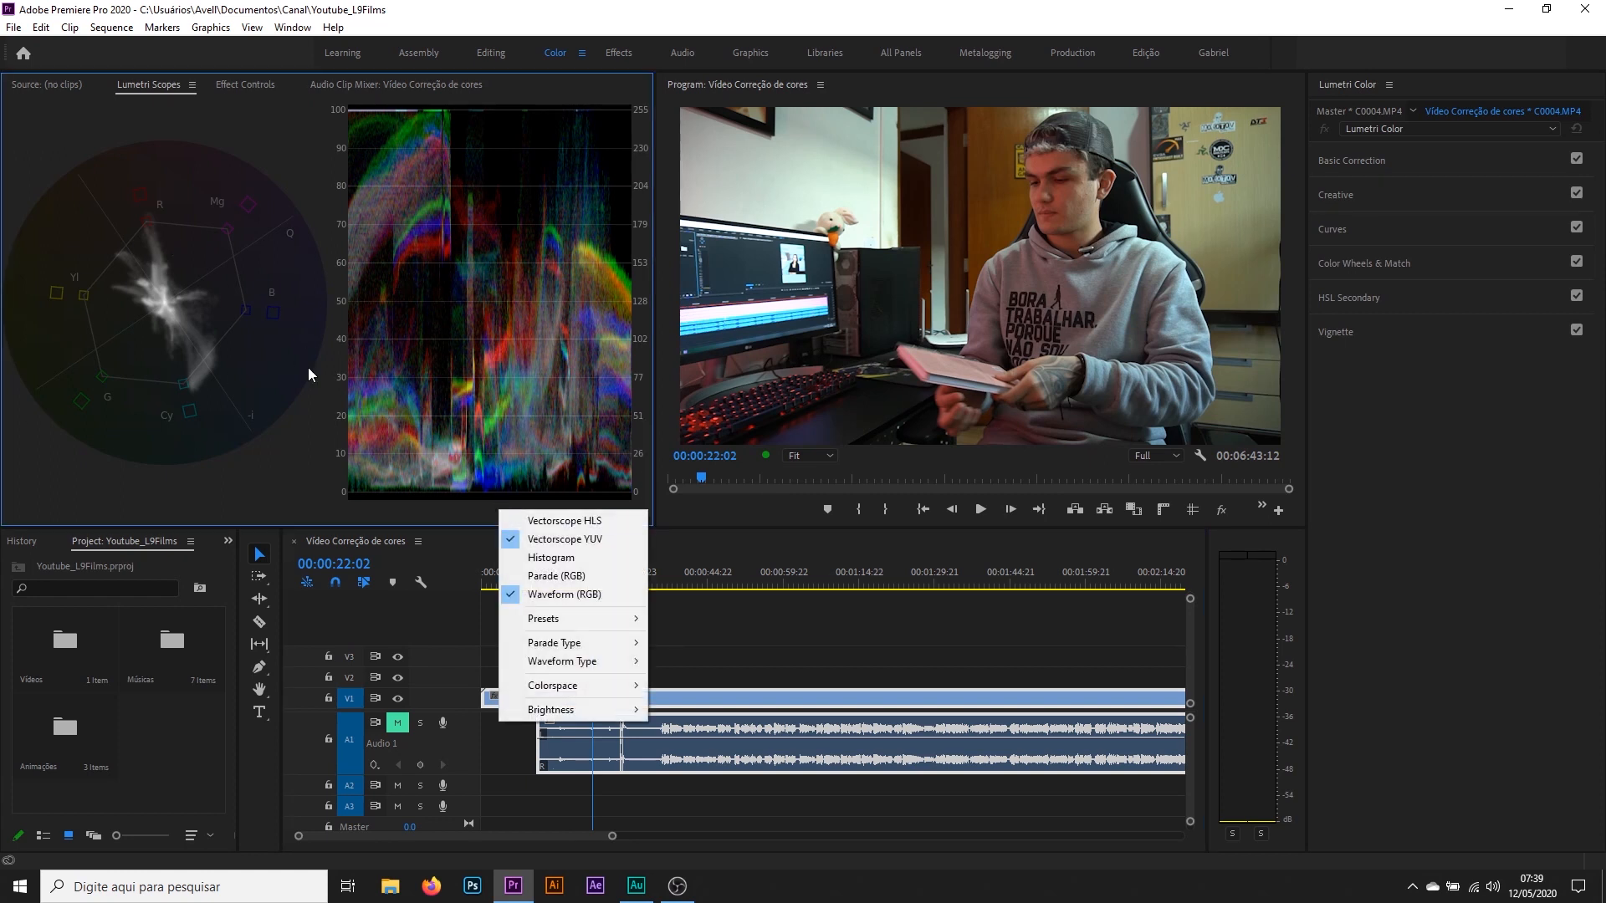
click(419, 7)
click(505, 516)
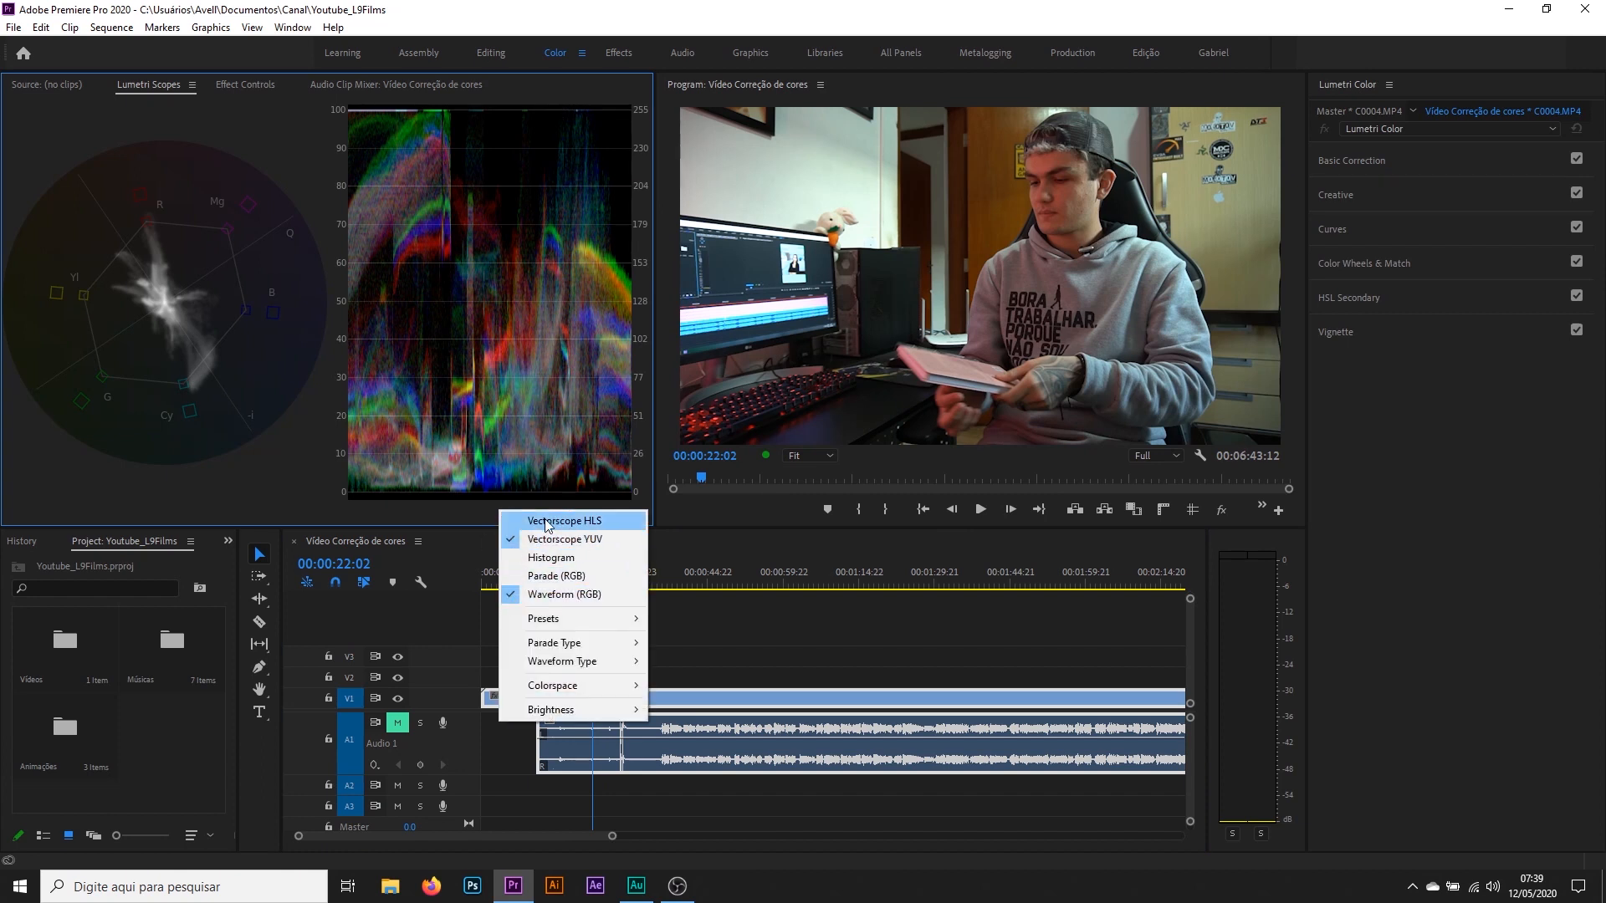
click(532, 6)
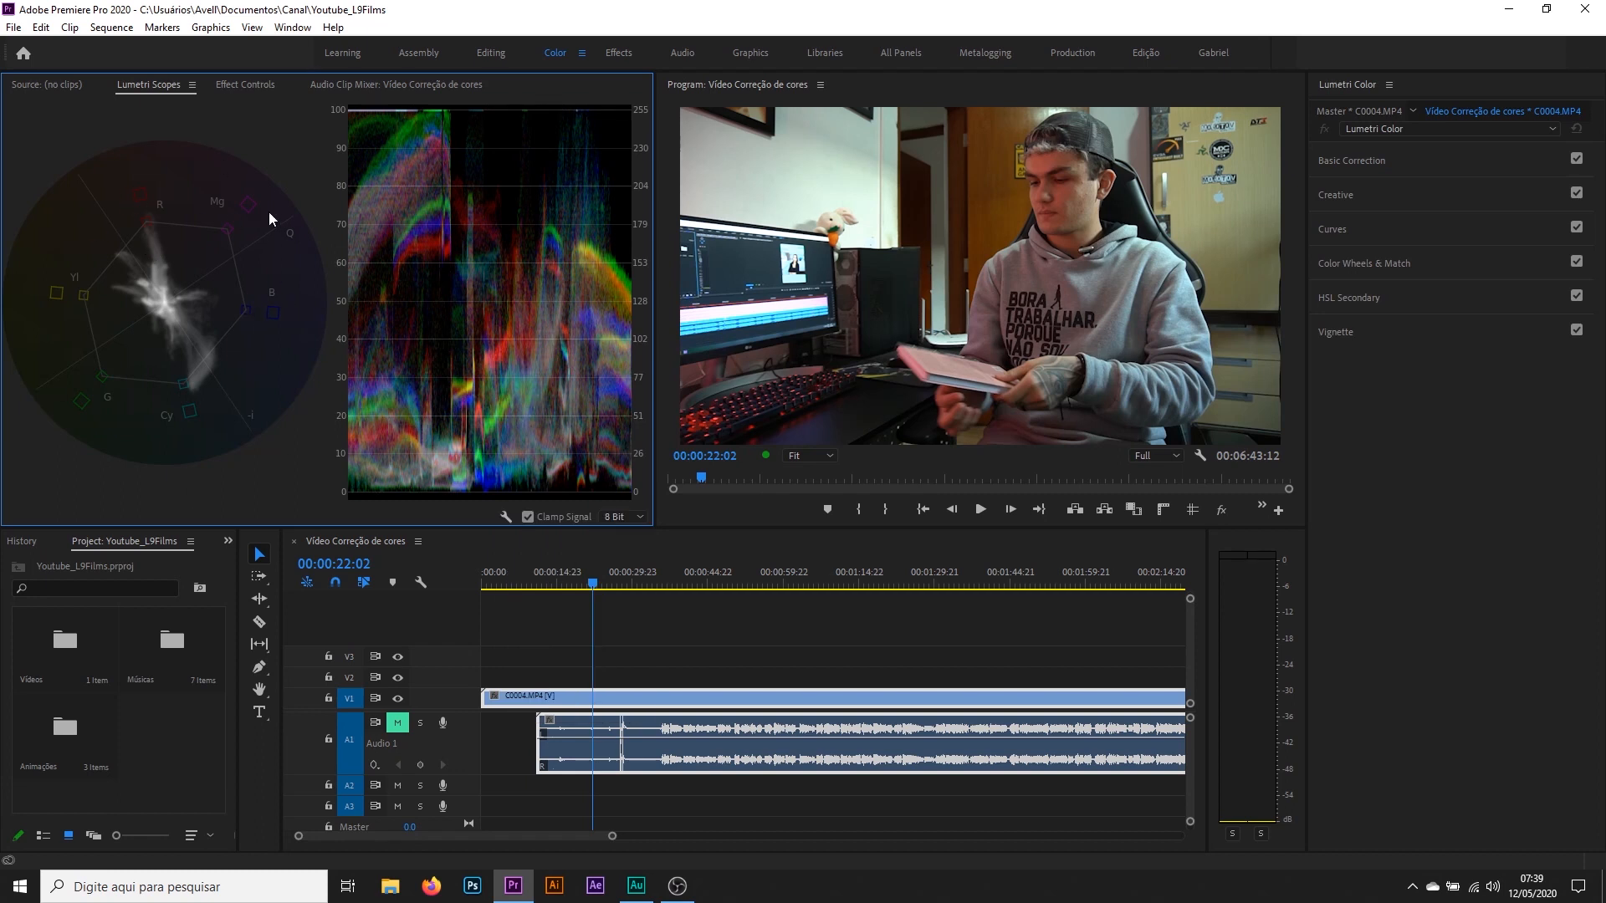
Expand the Basic Correction settings and move the playhead to the notebook frame at 00:00:19:02
key(Caps_Lock)
click(1346, 162)
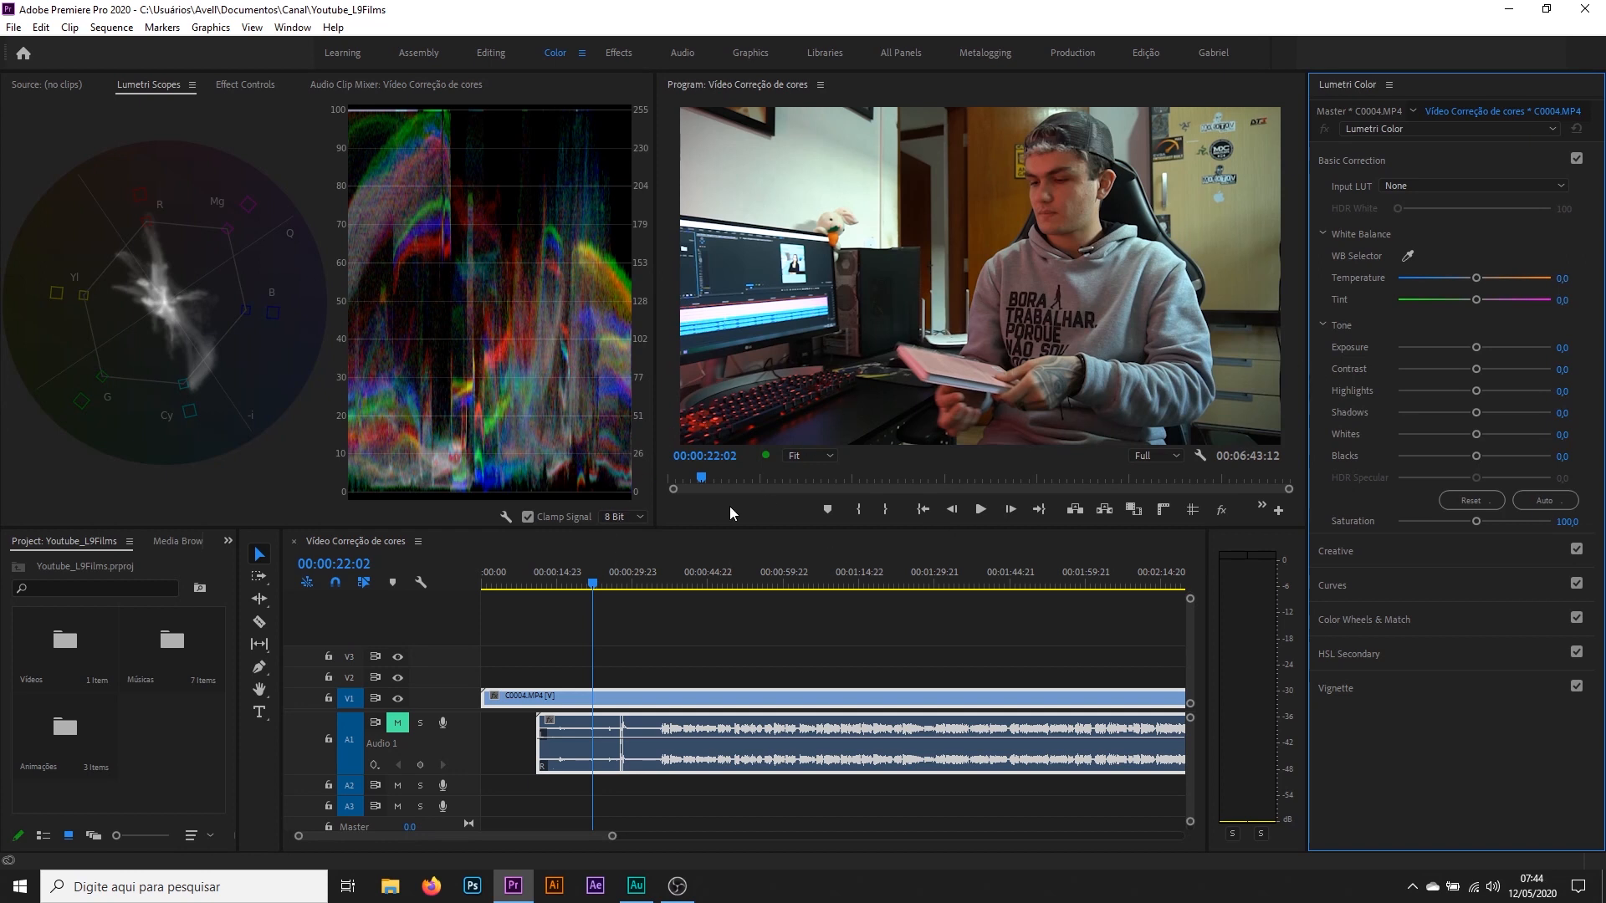
drag(597, 583, 577, 583)
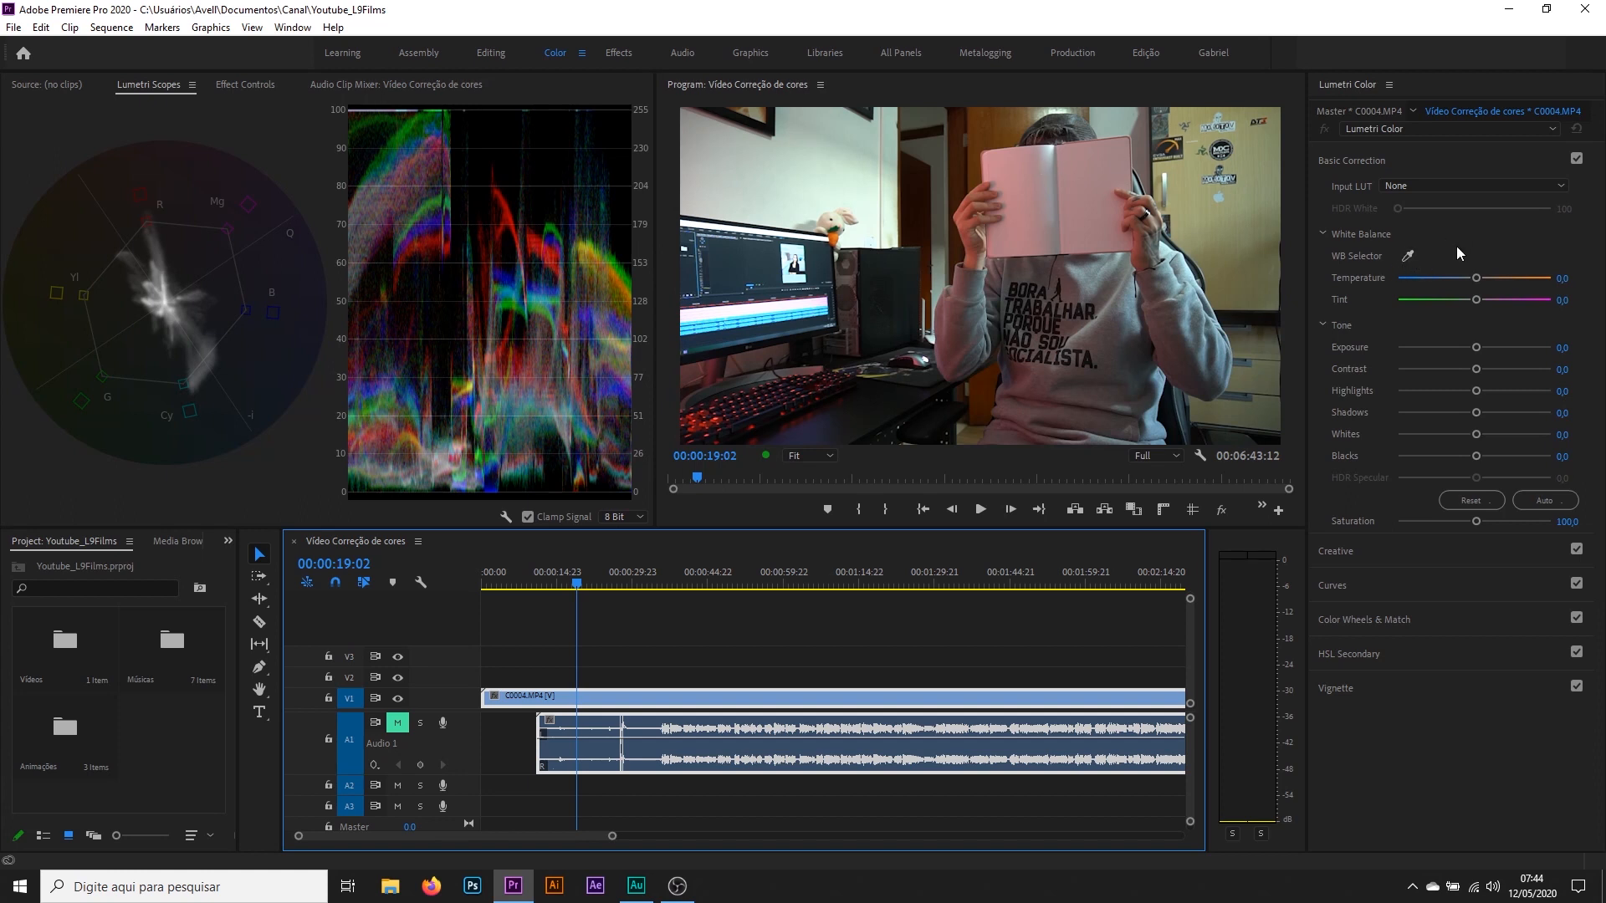
Sample the white balance from the notebook page and adjust Tint to 4.5 and Temperature to -26.1
click(1407, 256)
click(1085, 173)
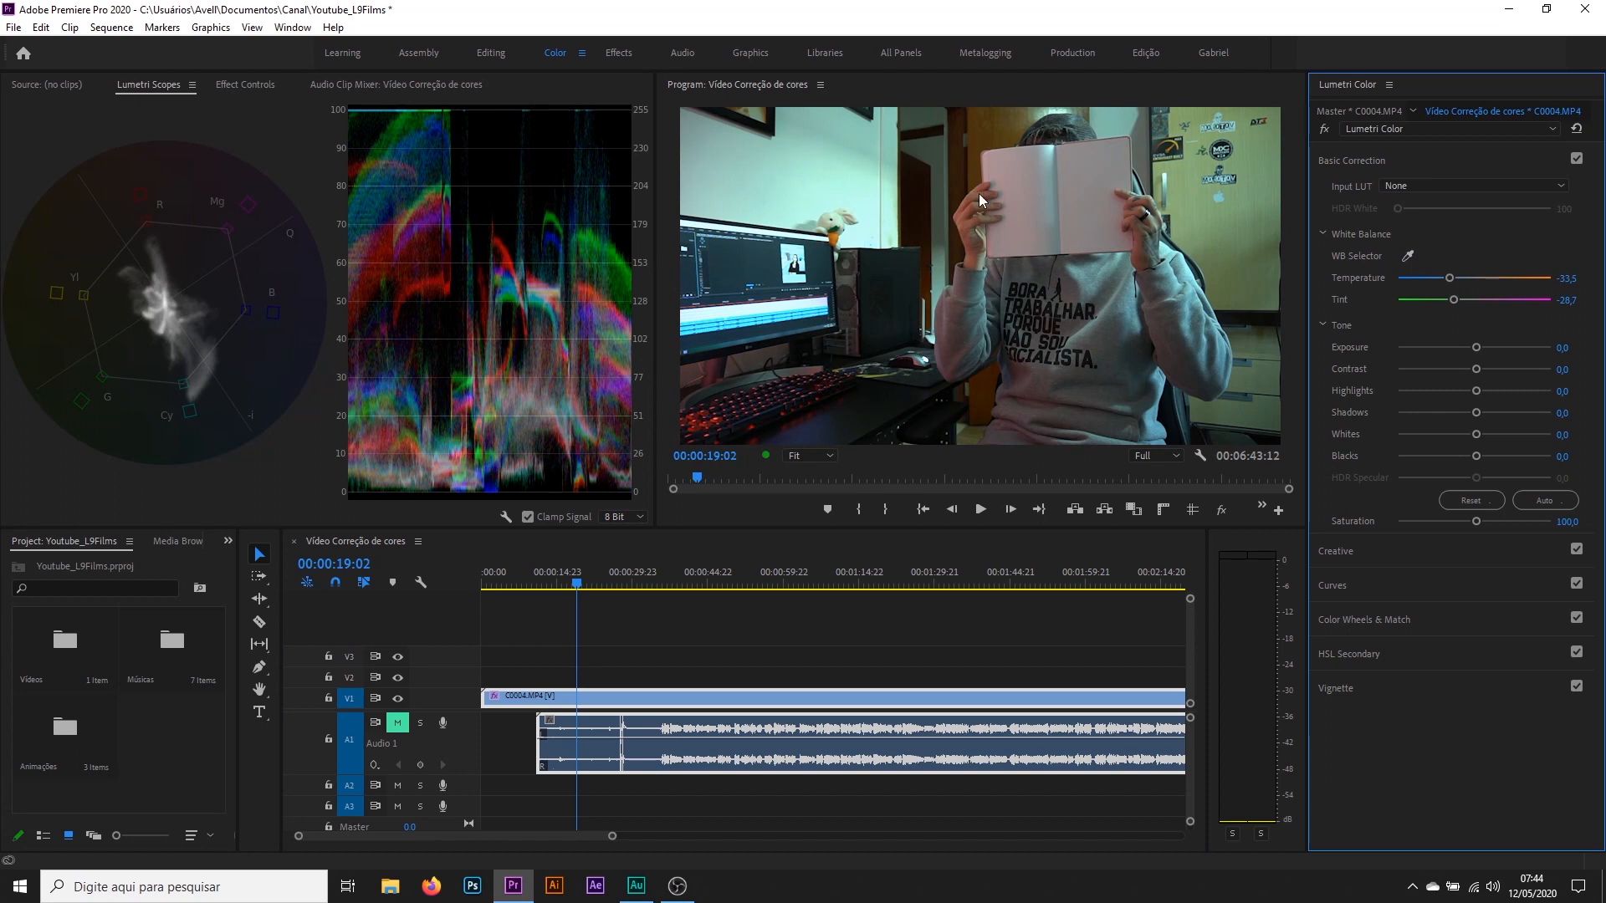
drag(1452, 298, 1474, 299)
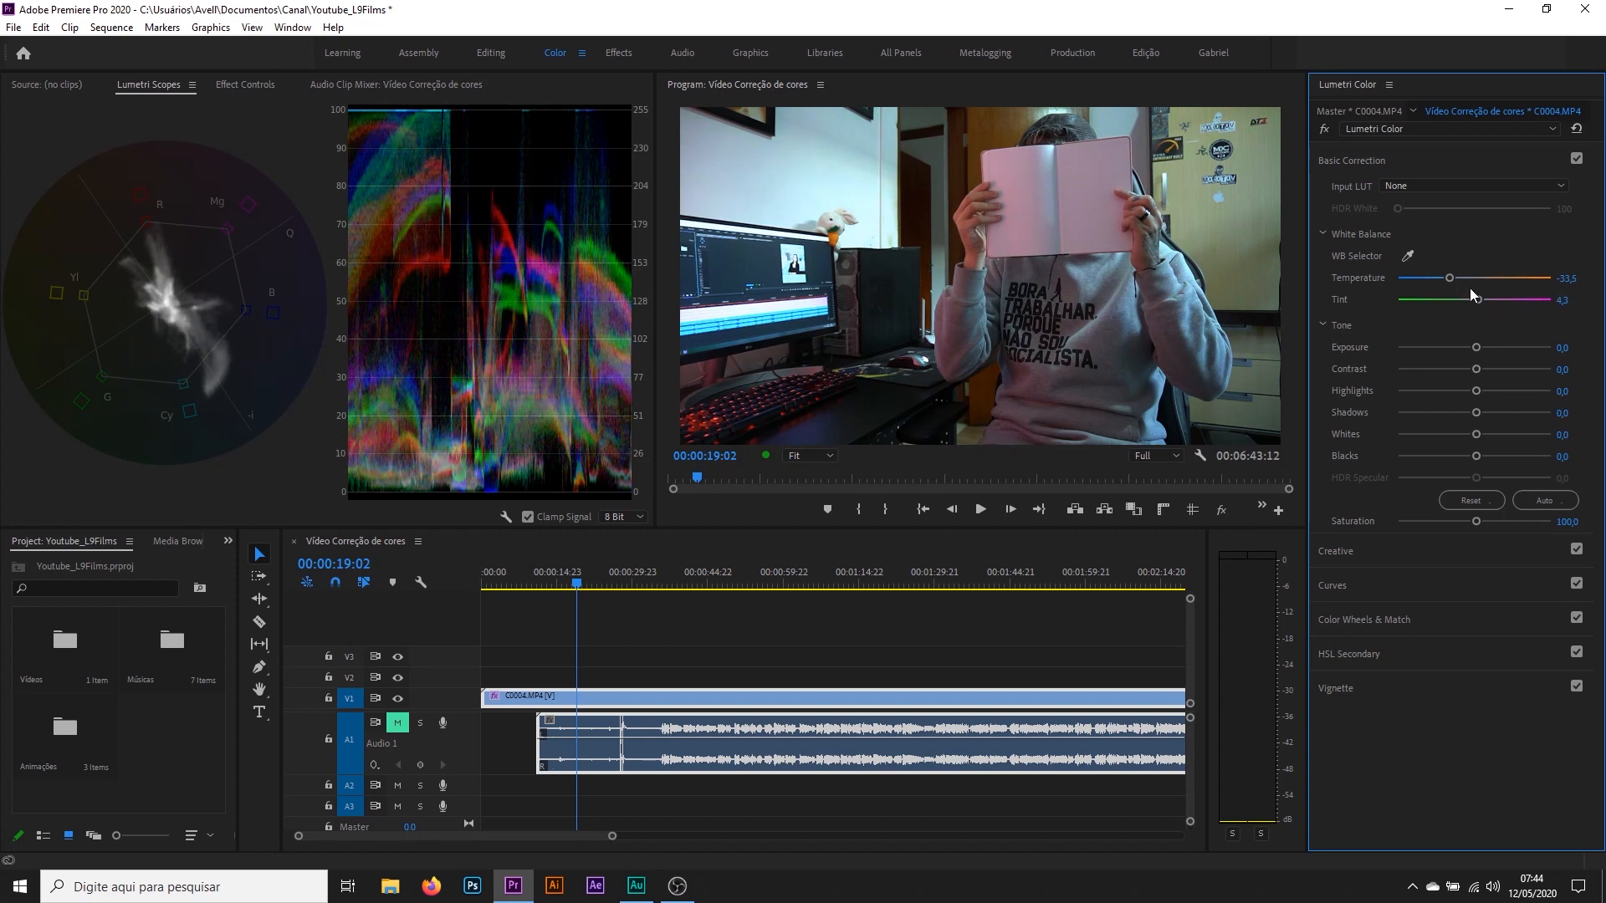
drag(1449, 279, 1455, 279)
Resample the white balance from the wall above the monitor and toggle the Lumetri effect off and on to compare
click(1408, 256)
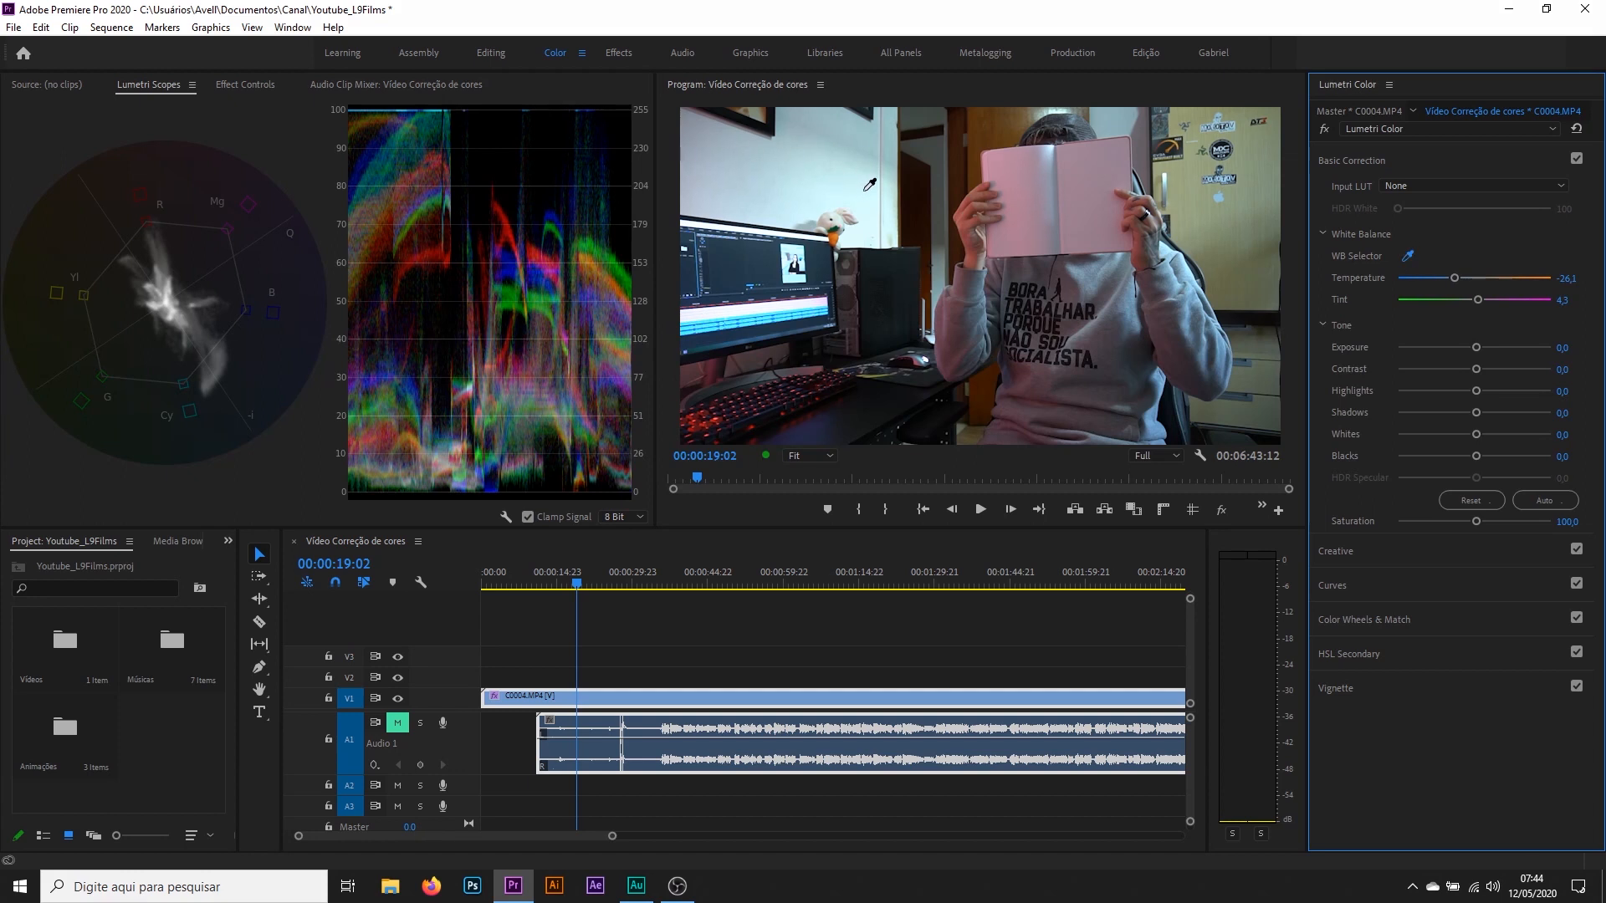
click(869, 201)
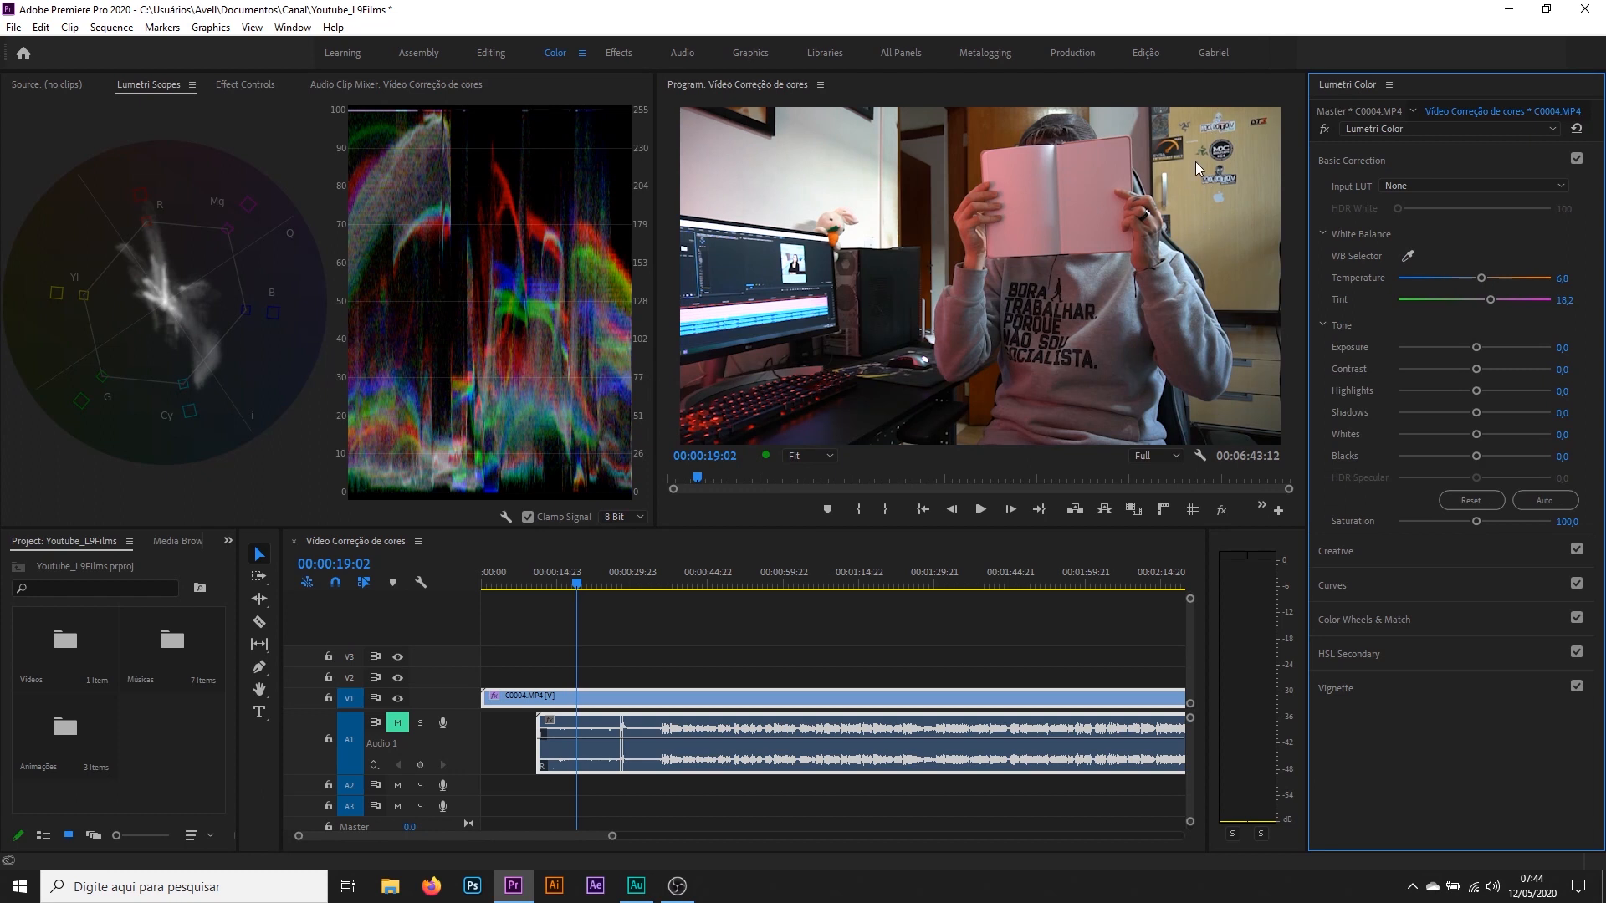
click(1324, 130)
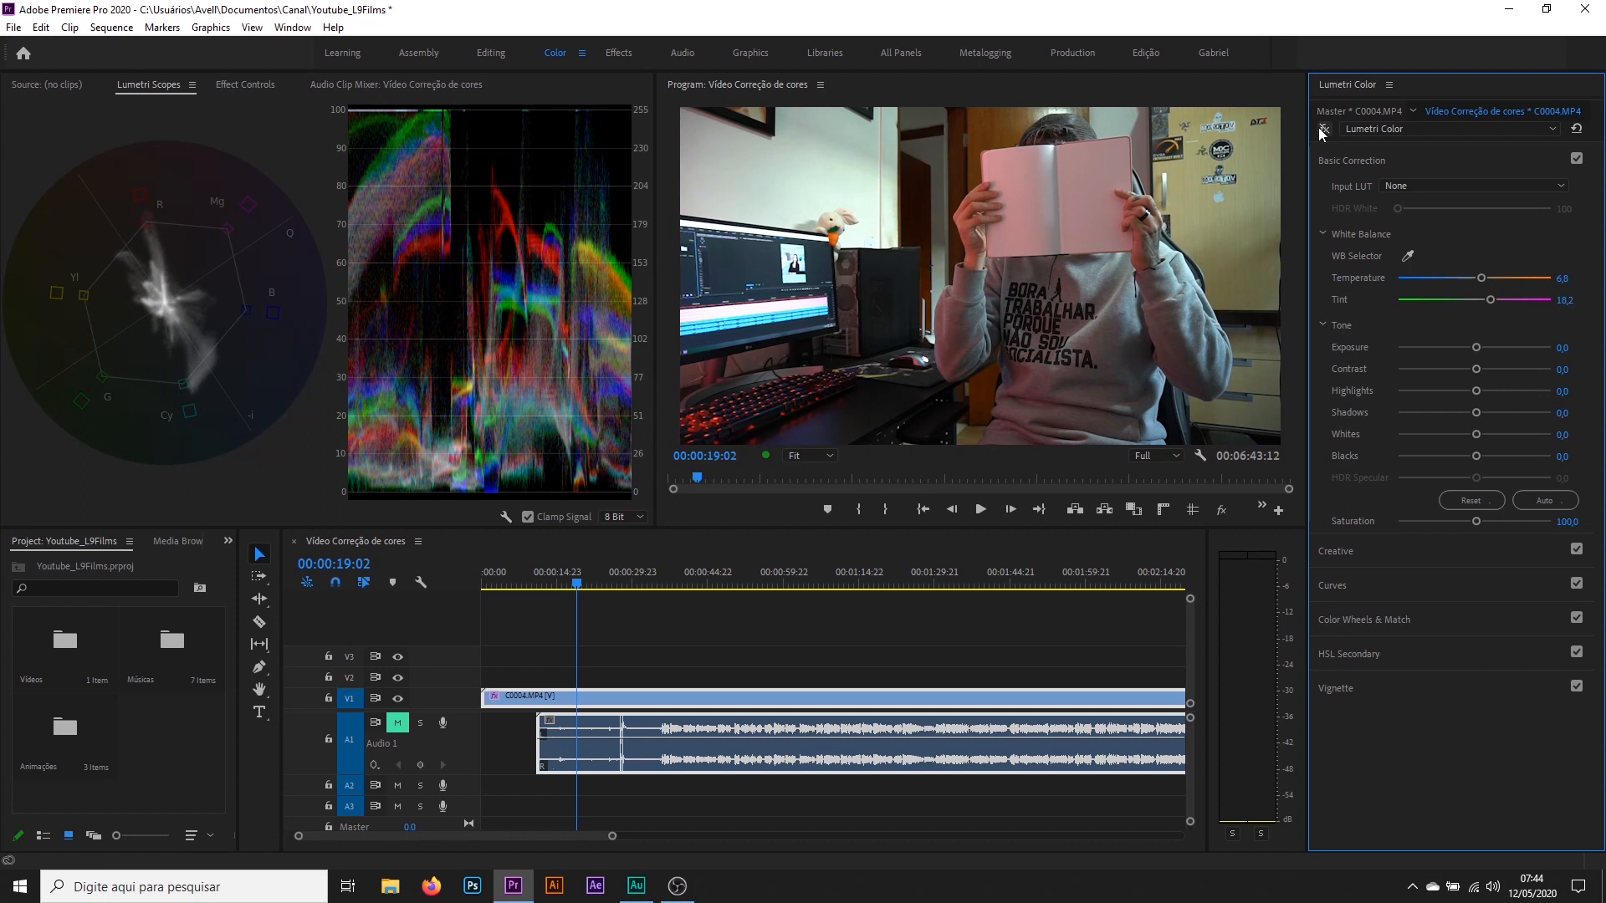
click(1320, 129)
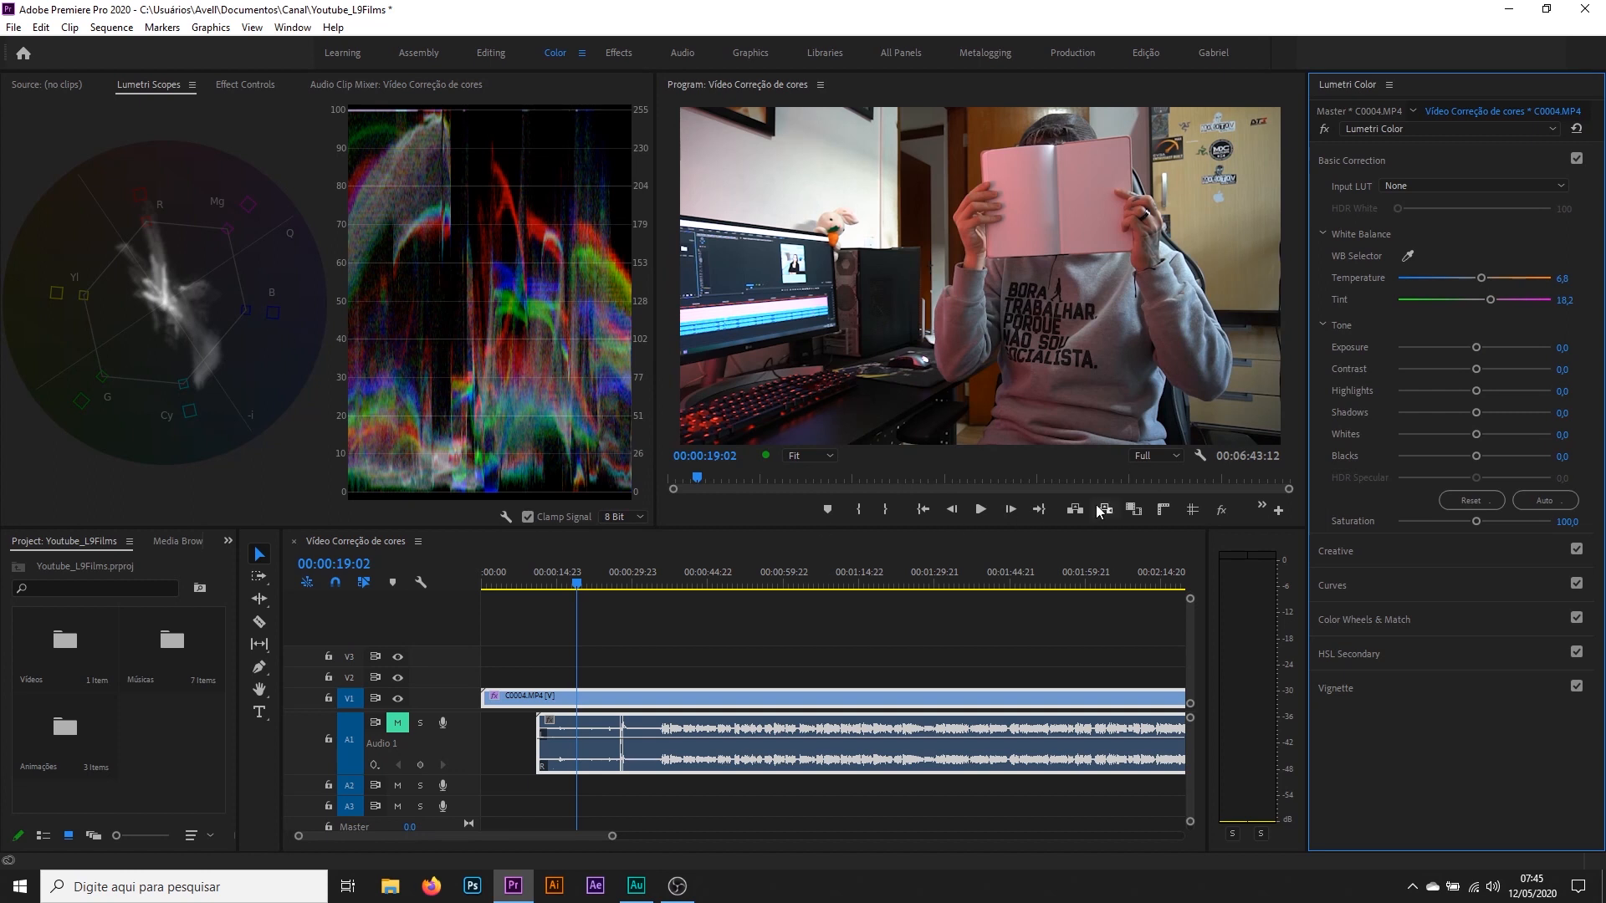
Try stronger and weaker saturation on the frame at 00:00:38:12, set it to 83.7, and preview the frame at 00:00:40:20
click(675, 576)
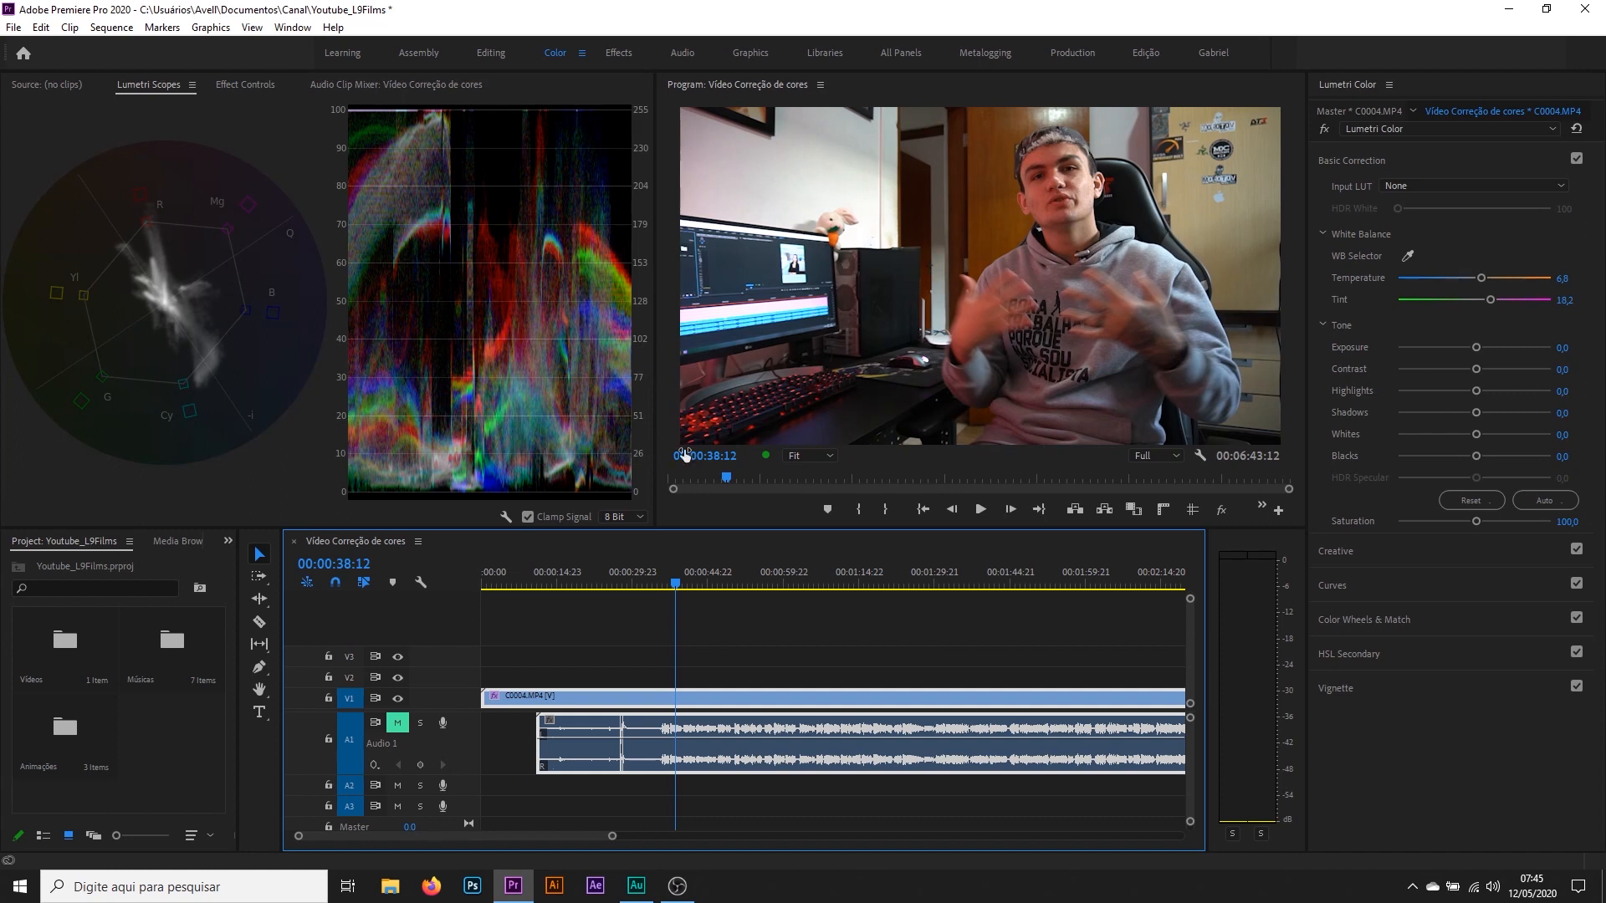
drag(1482, 521, 1564, 512)
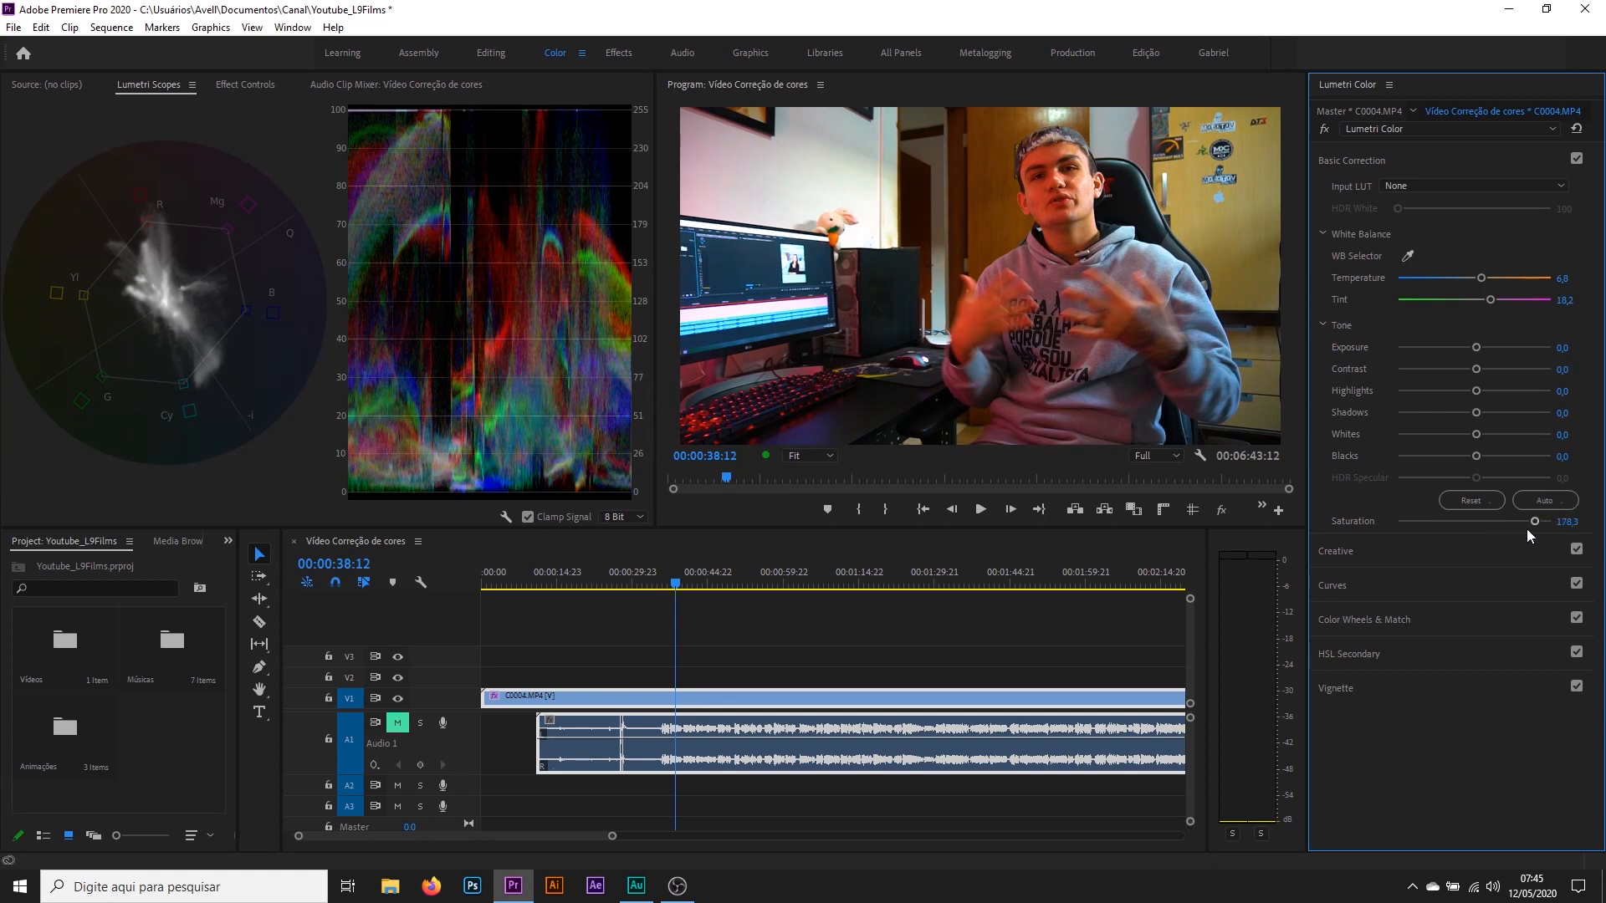
drag(1537, 519, 1485, 521)
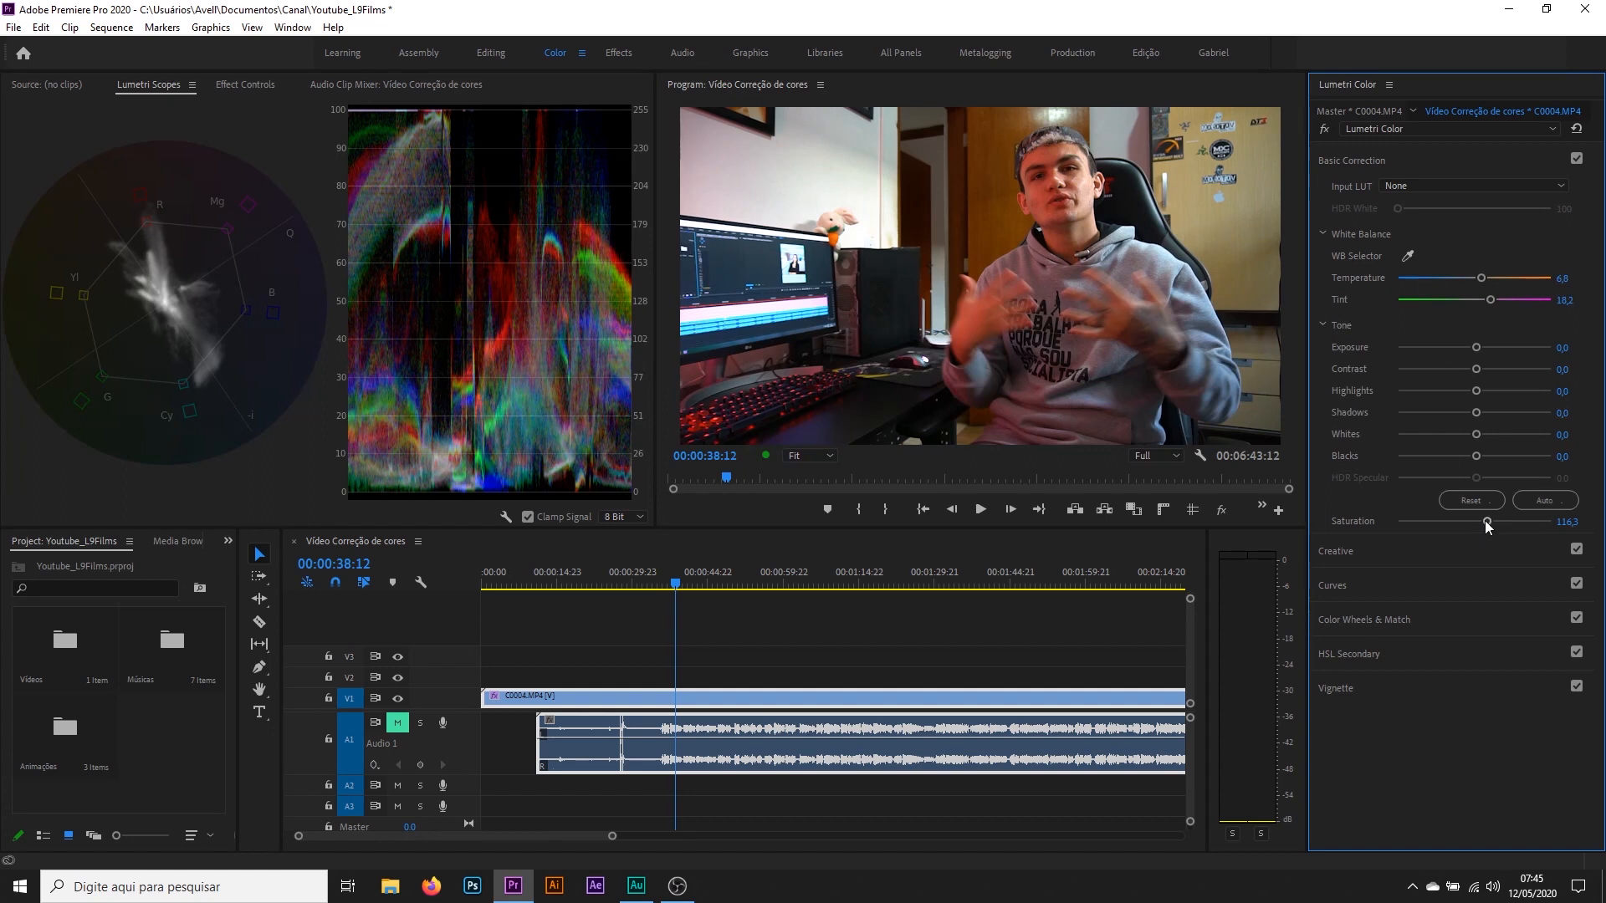
drag(1487, 519, 1418, 520)
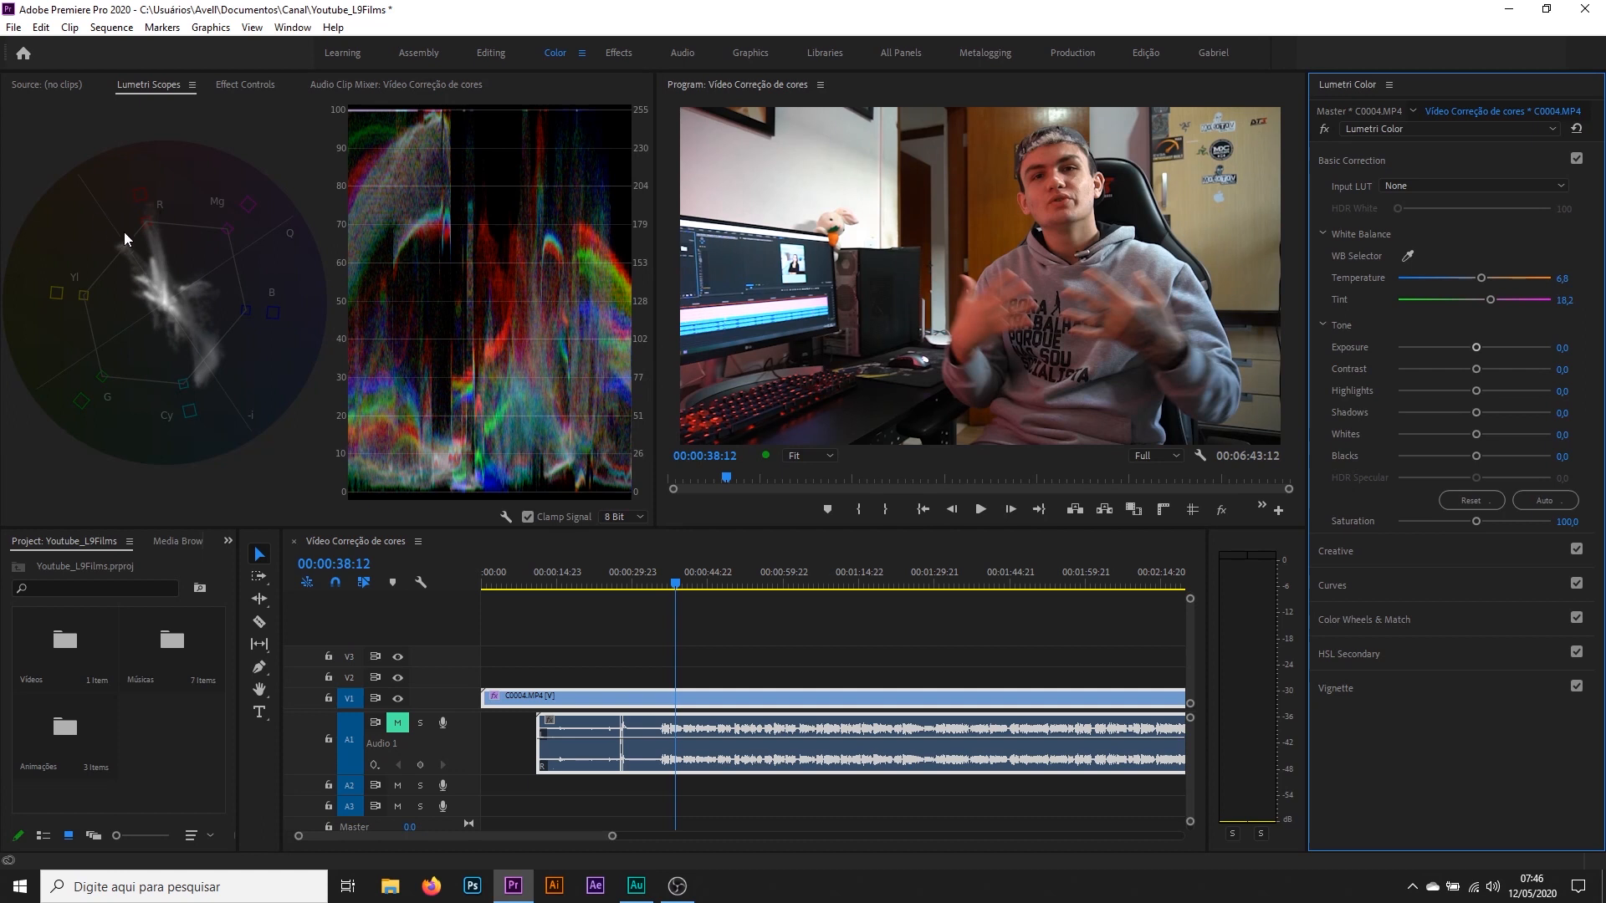
mouse_move(1476, 521)
mouse_down()
mouse_move(1493, 521)
mouse_move(1462, 521)
mouse_up()
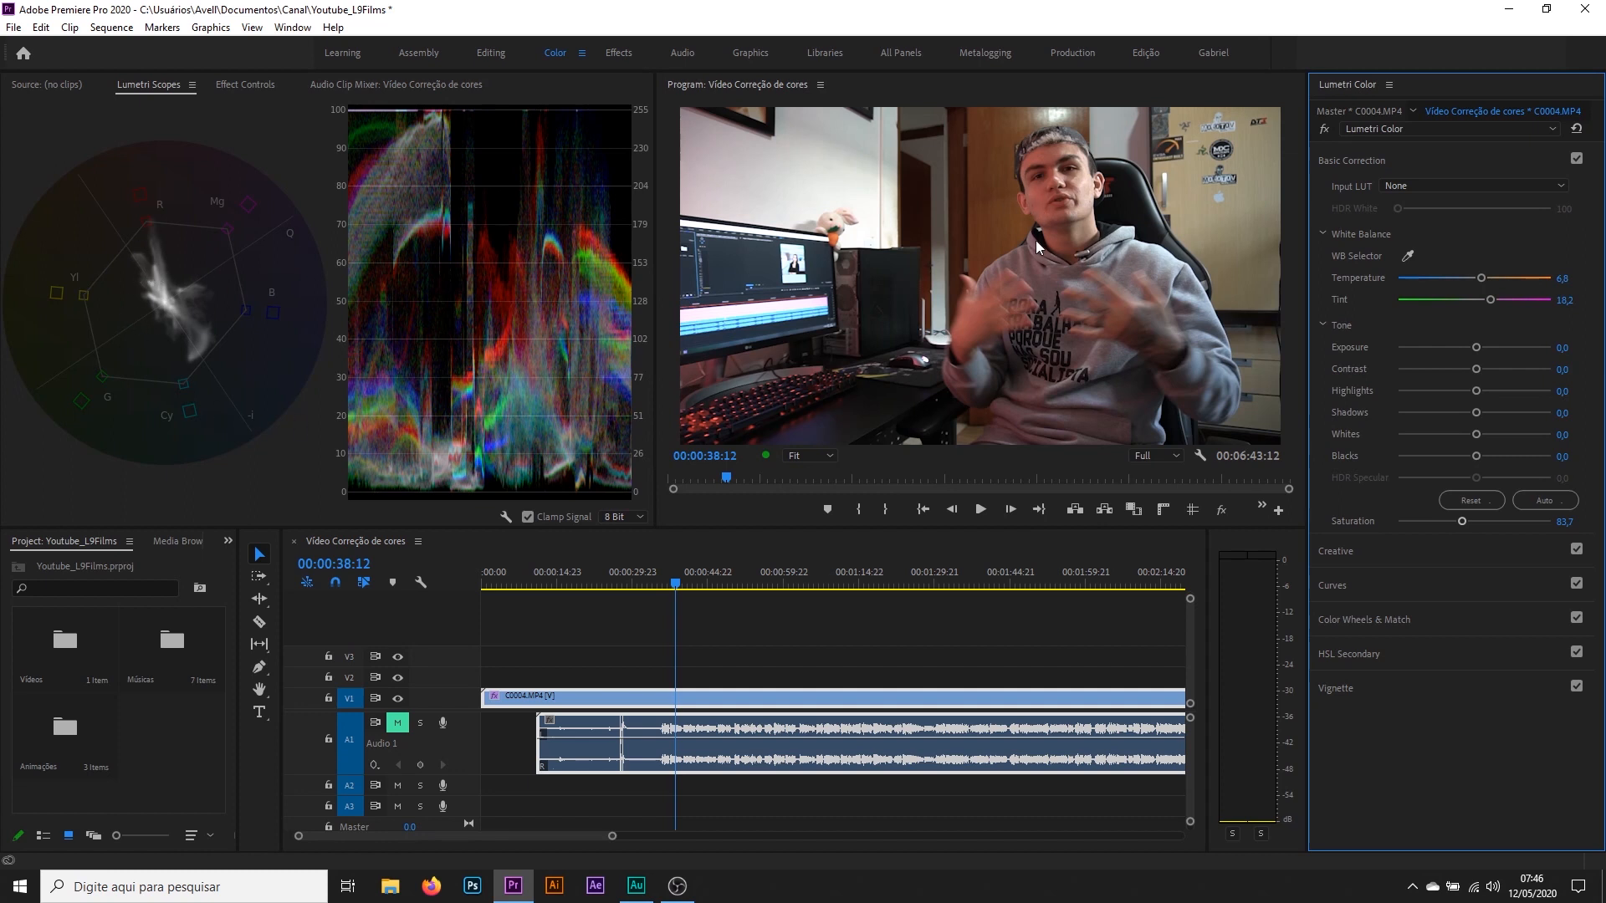
click(689, 574)
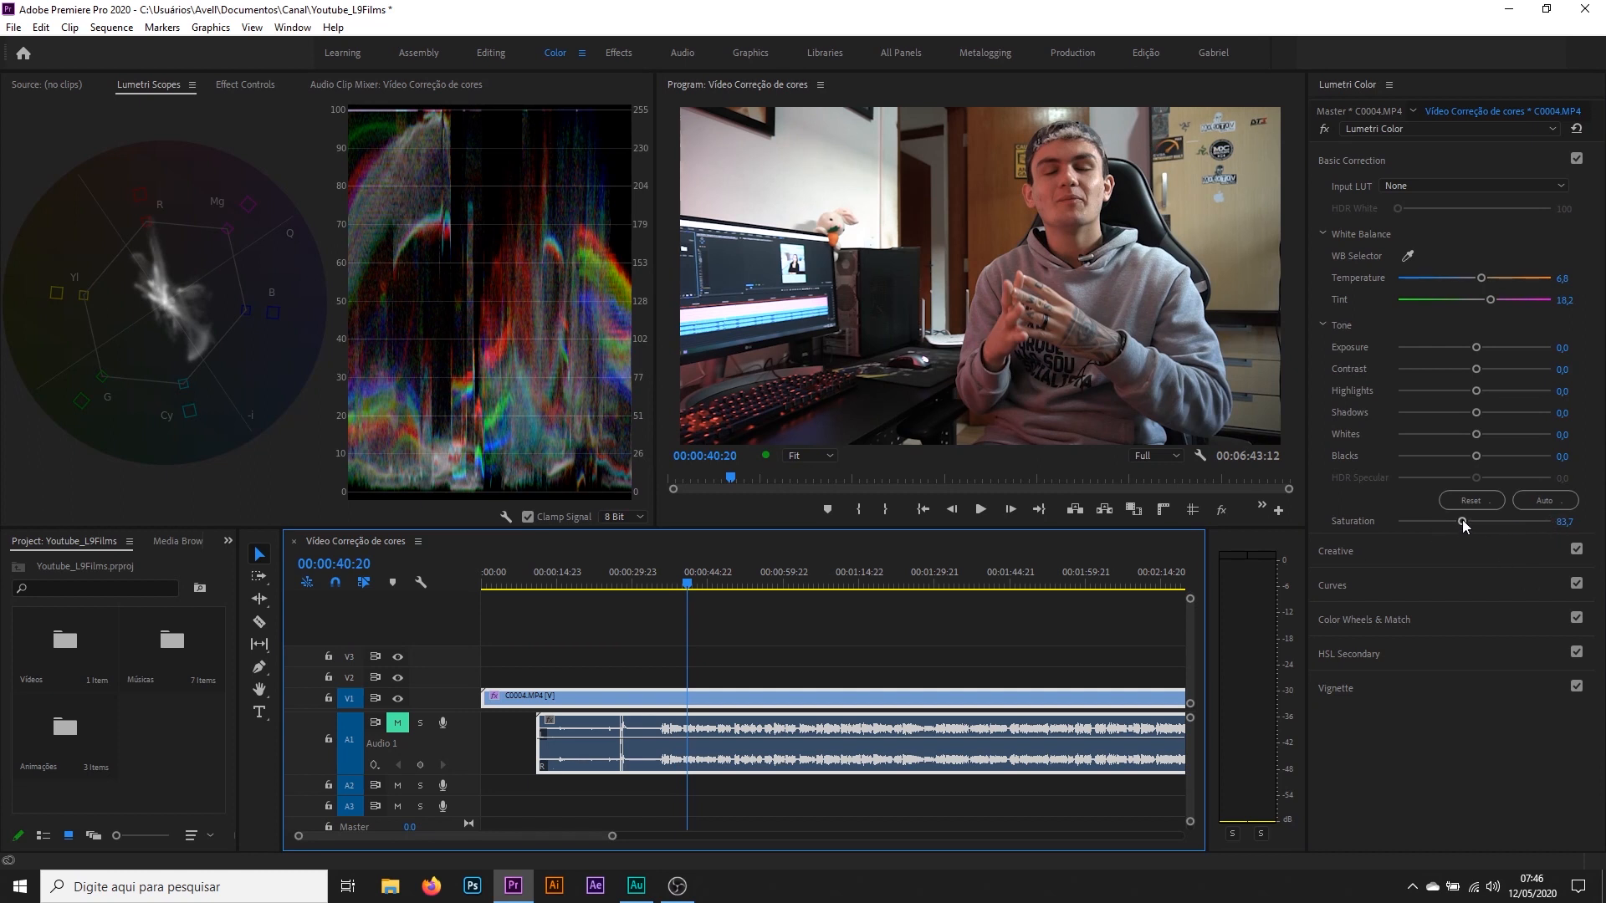
Set the saturation to 96.7, try raising the Blacks to 43.5, and reset the Blacks to 0
drag(1462, 519, 1470, 519)
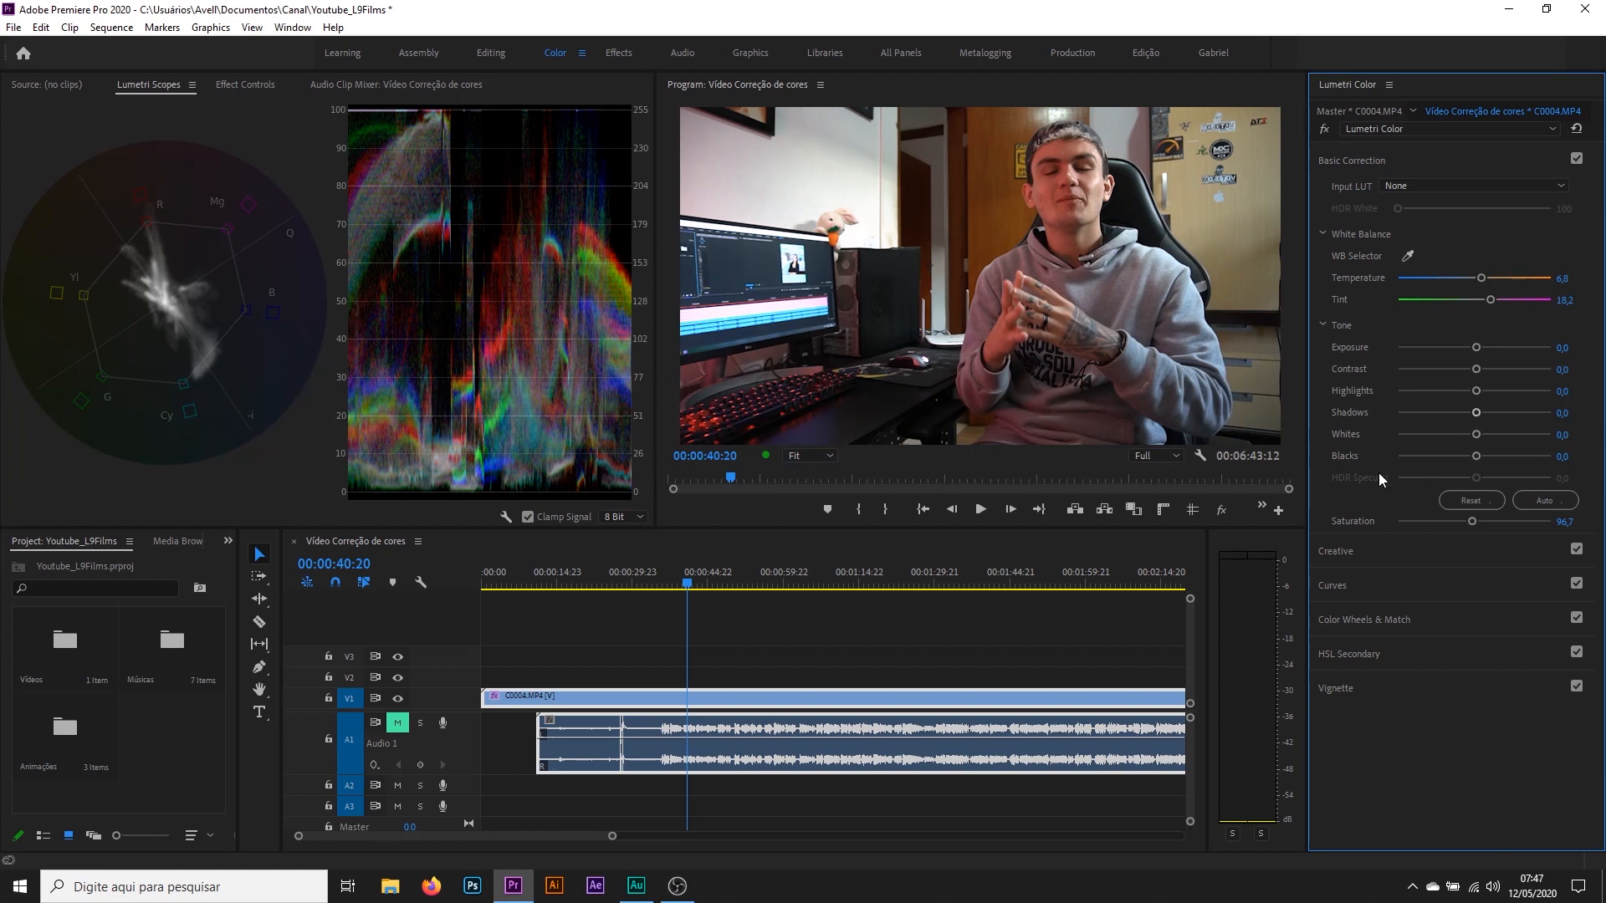
drag(1477, 452, 1507, 440)
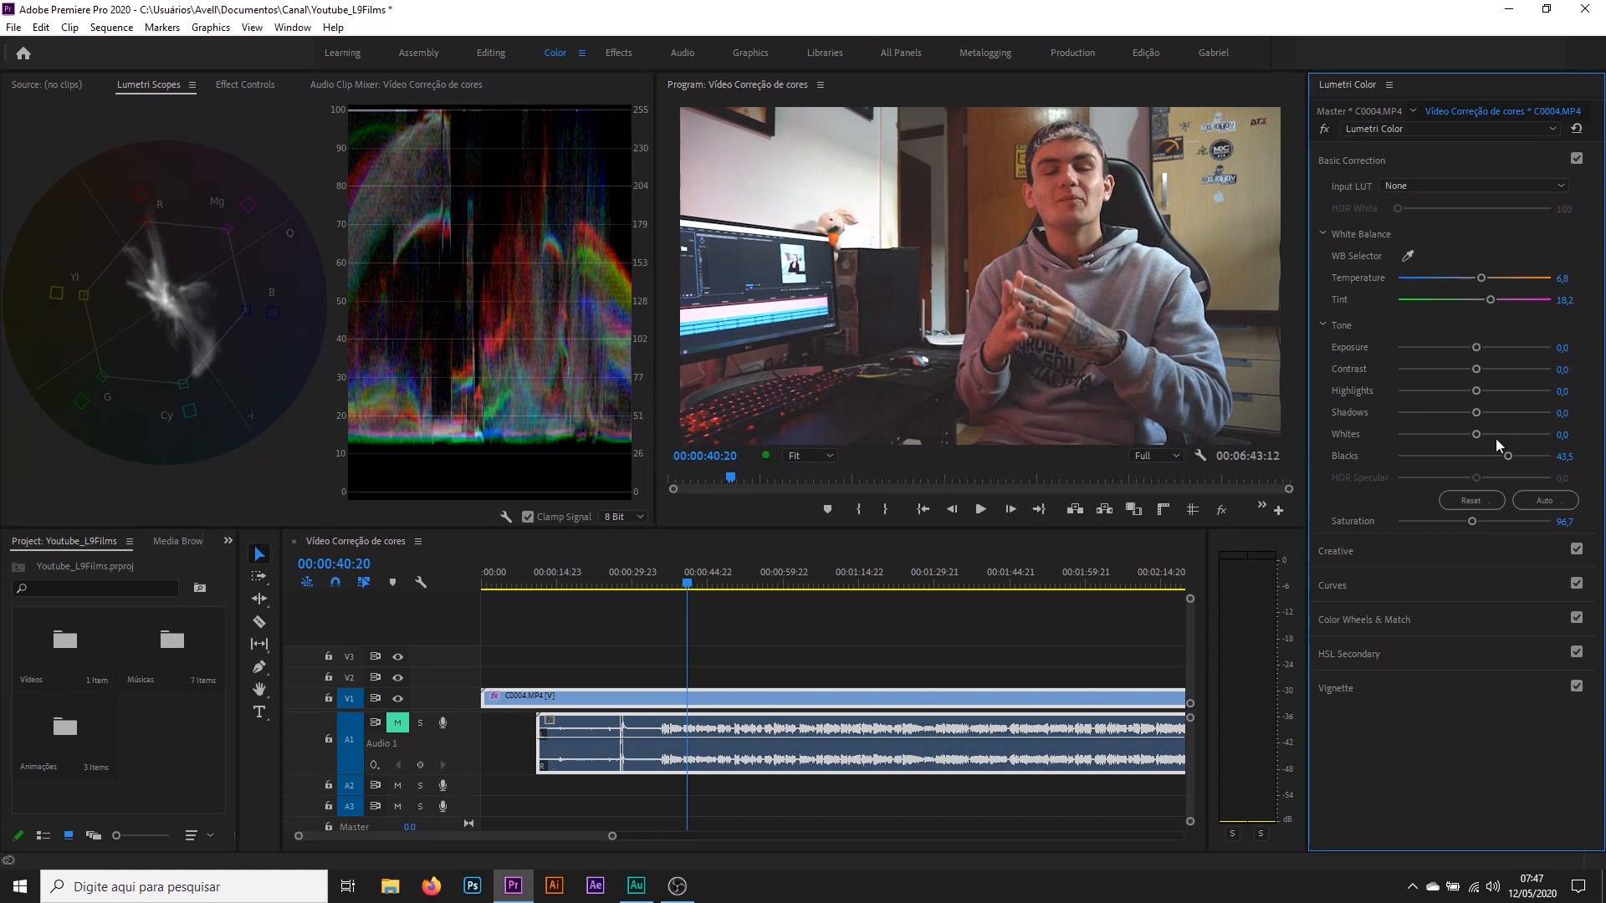
mouse_move(1508, 454)
mouse_down()
mouse_move(1414, 433)
mouse_move(1476, 455)
mouse_up()
double_click(1476, 455)
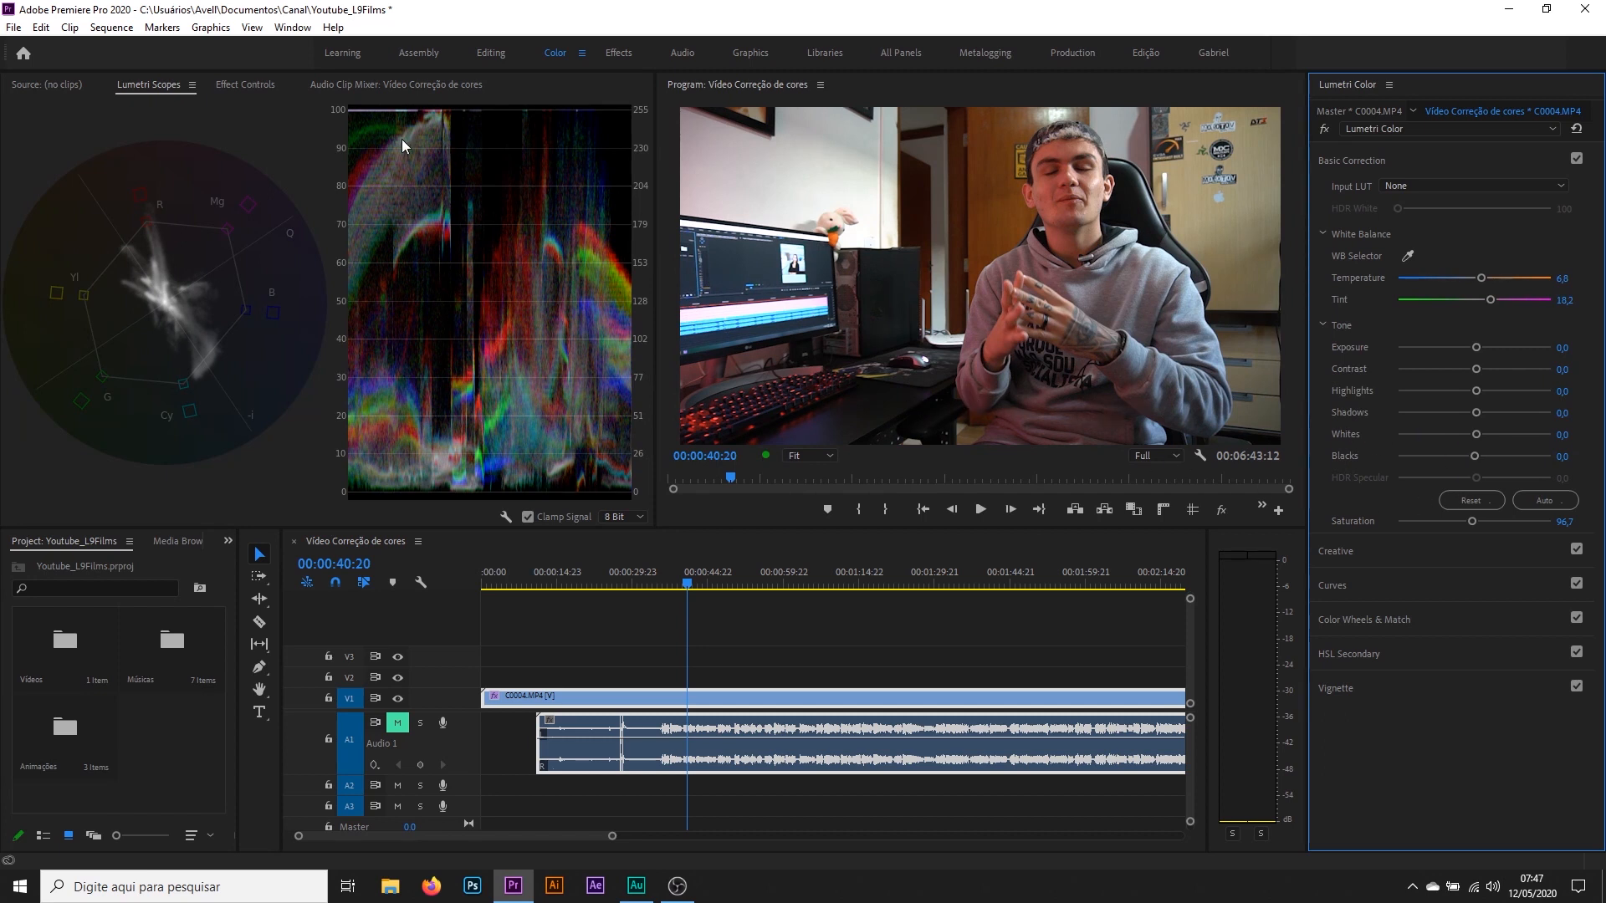
Try the Whites at both extremes, -100 and 100, and at values in between, and settle on 2.2
drag(1475, 433, 1436, 434)
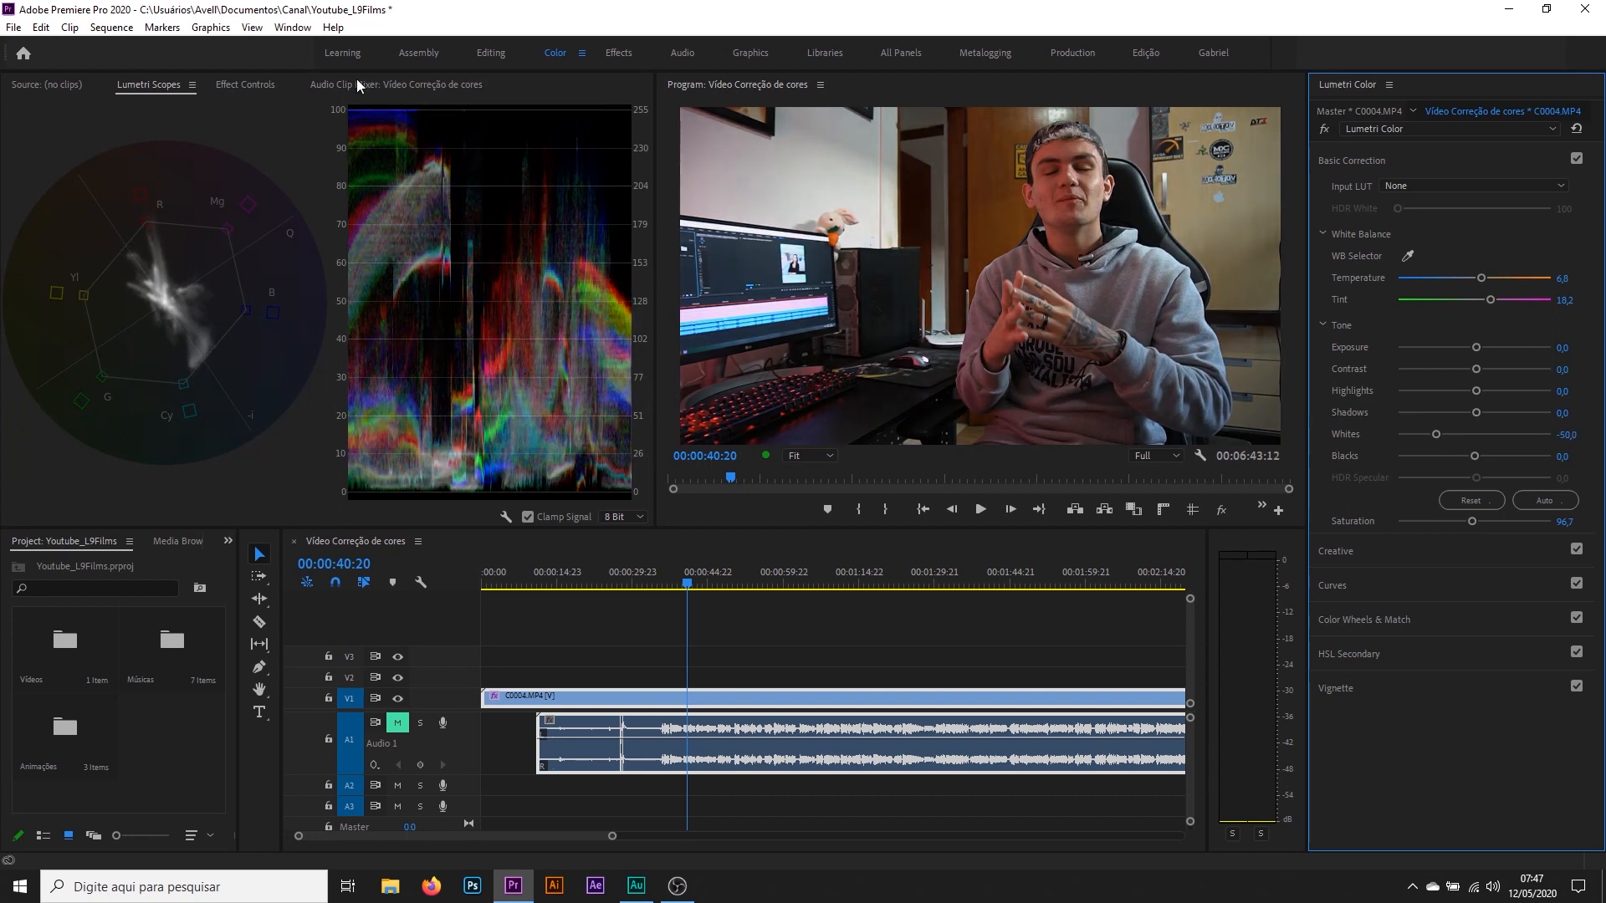
drag(1438, 435, 1447, 433)
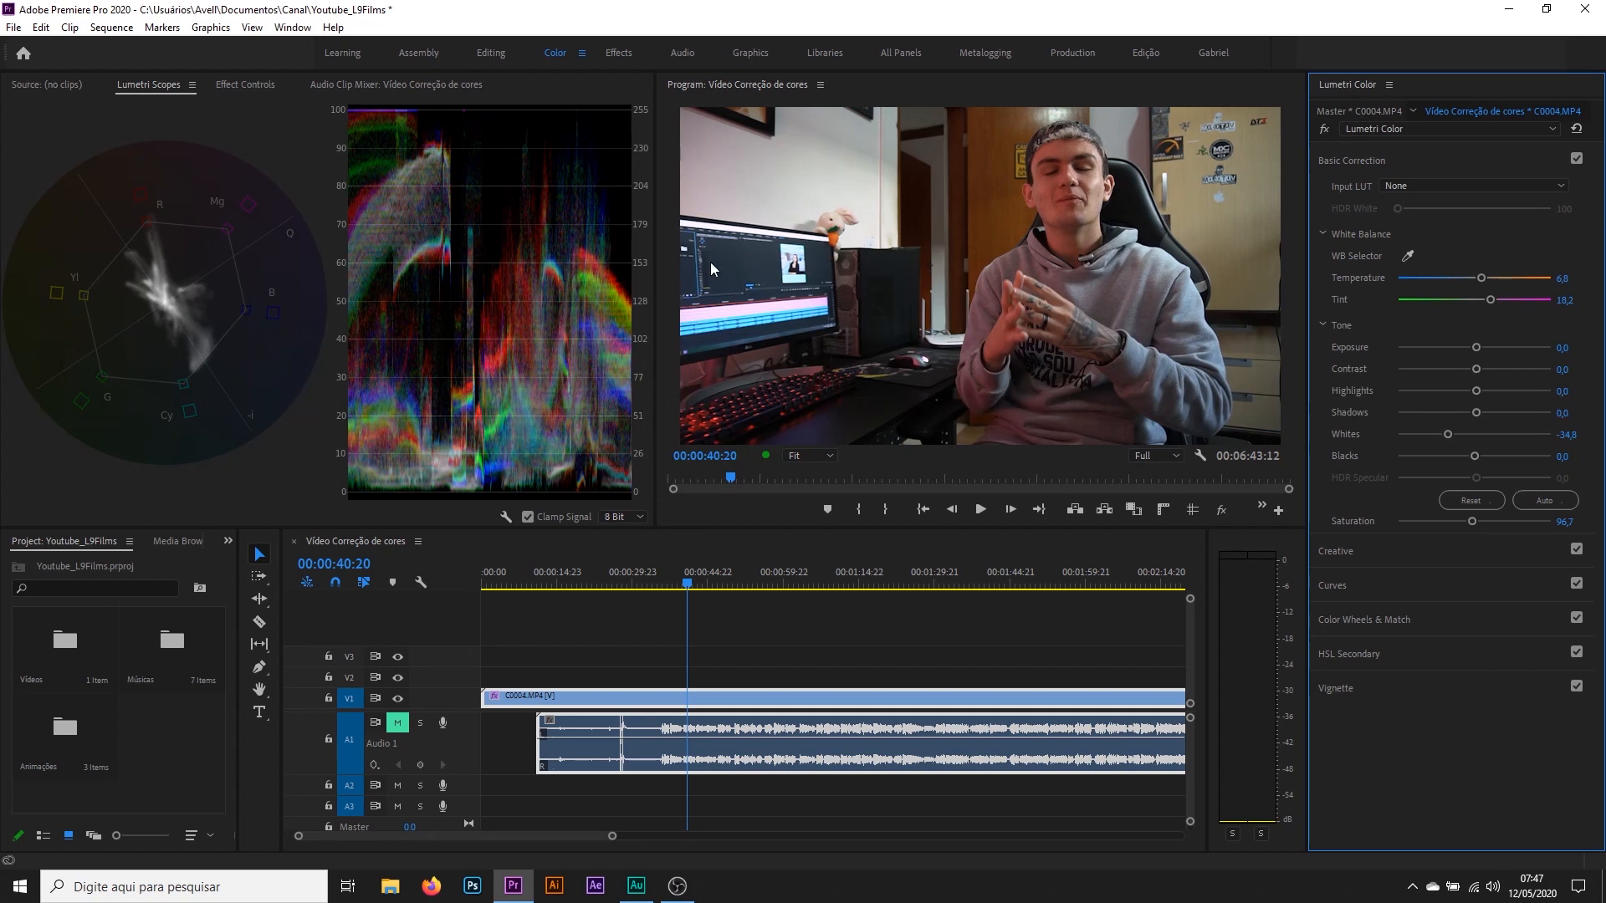
mouse_move(1445, 432)
mouse_down()
mouse_move(1464, 430)
mouse_move(1432, 428)
mouse_move(1458, 430)
mouse_up()
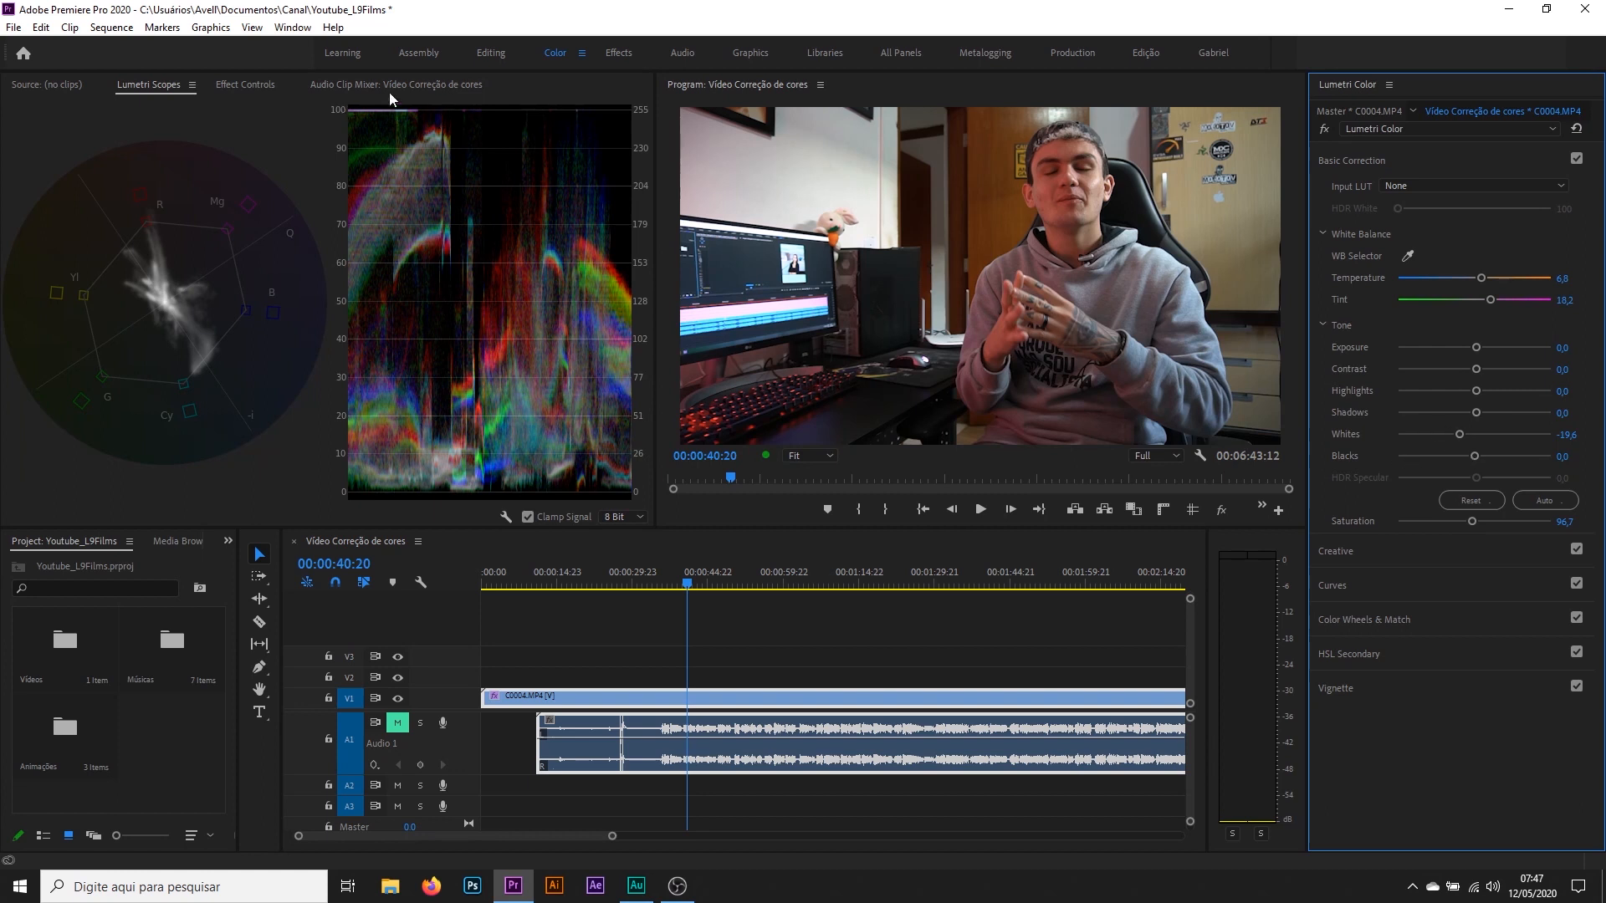
drag(1462, 430, 1395, 433)
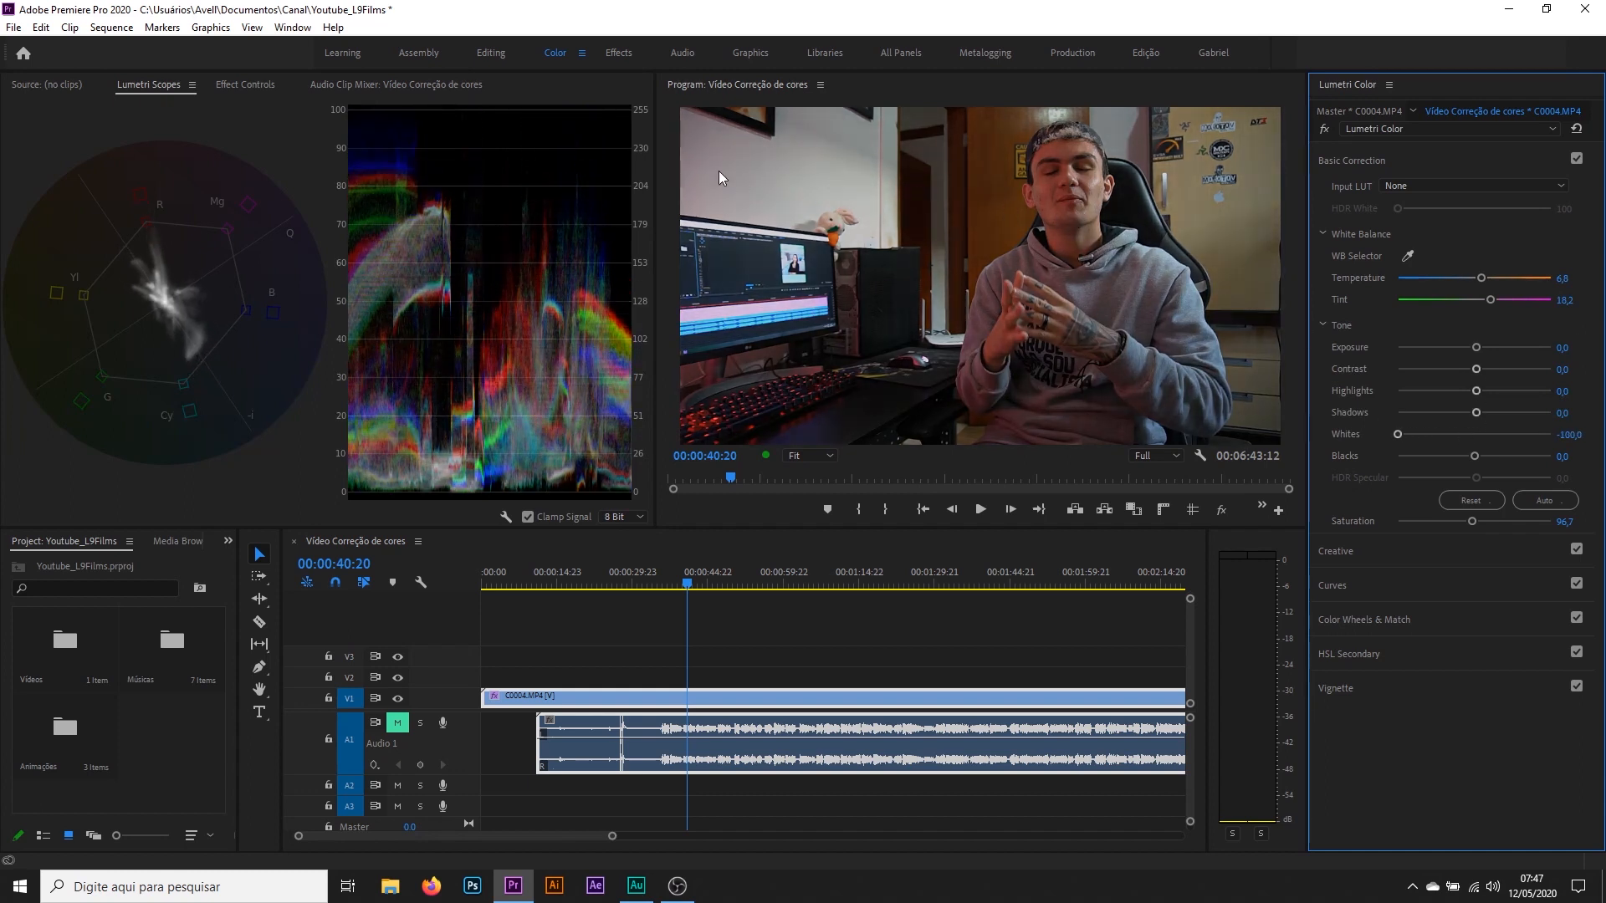
drag(1402, 433, 1332, 413)
drag(1400, 433, 1562, 431)
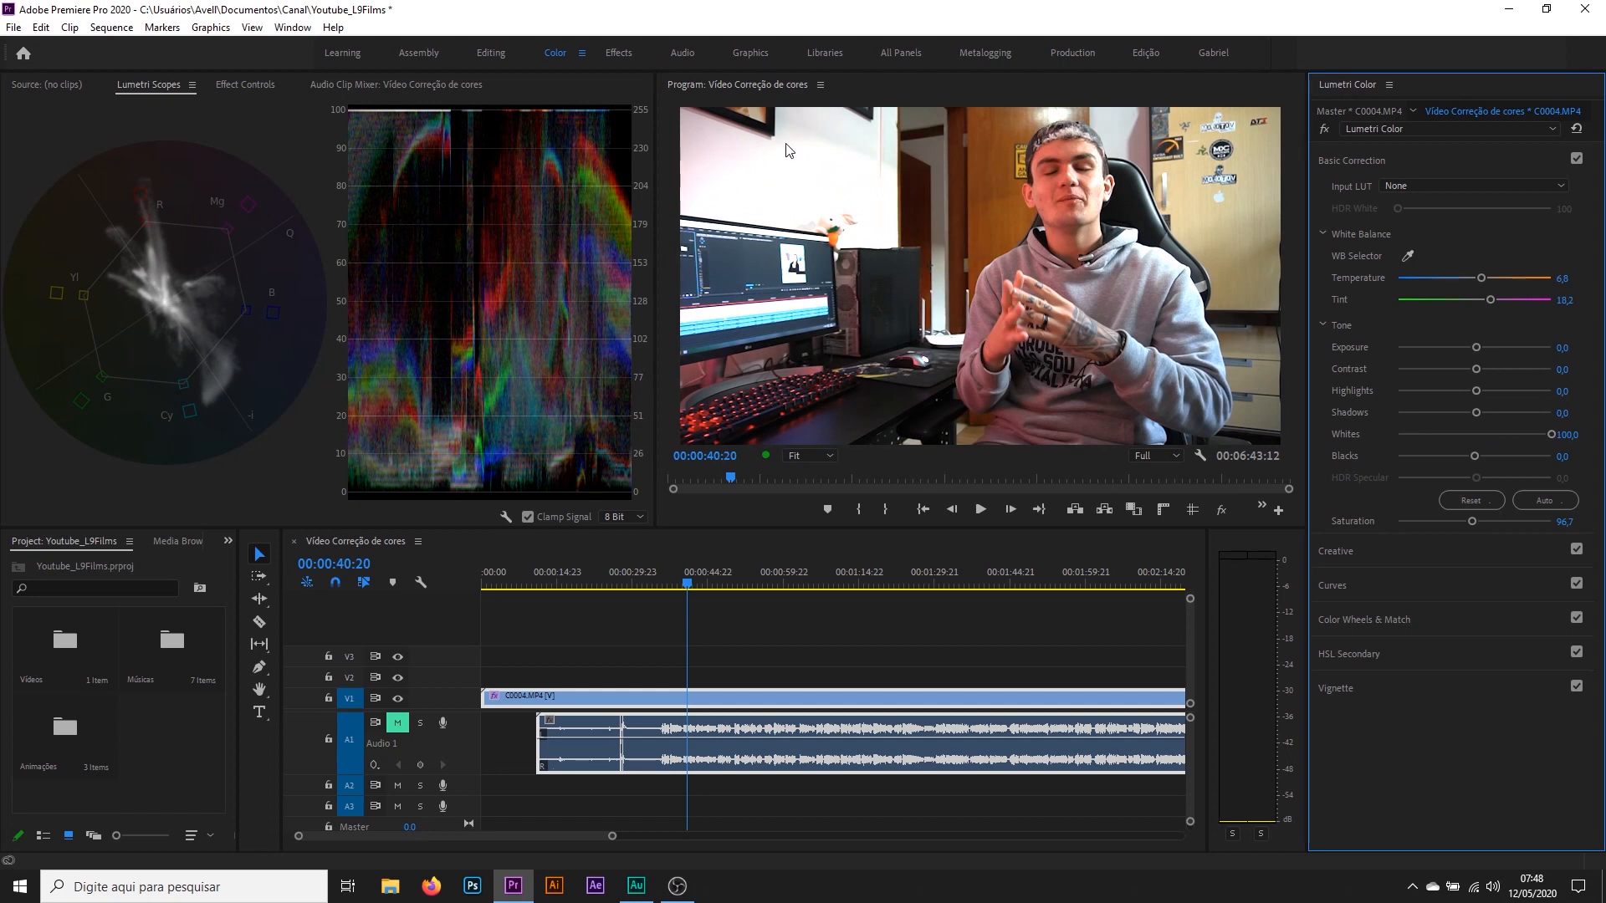
drag(1554, 434, 1502, 428)
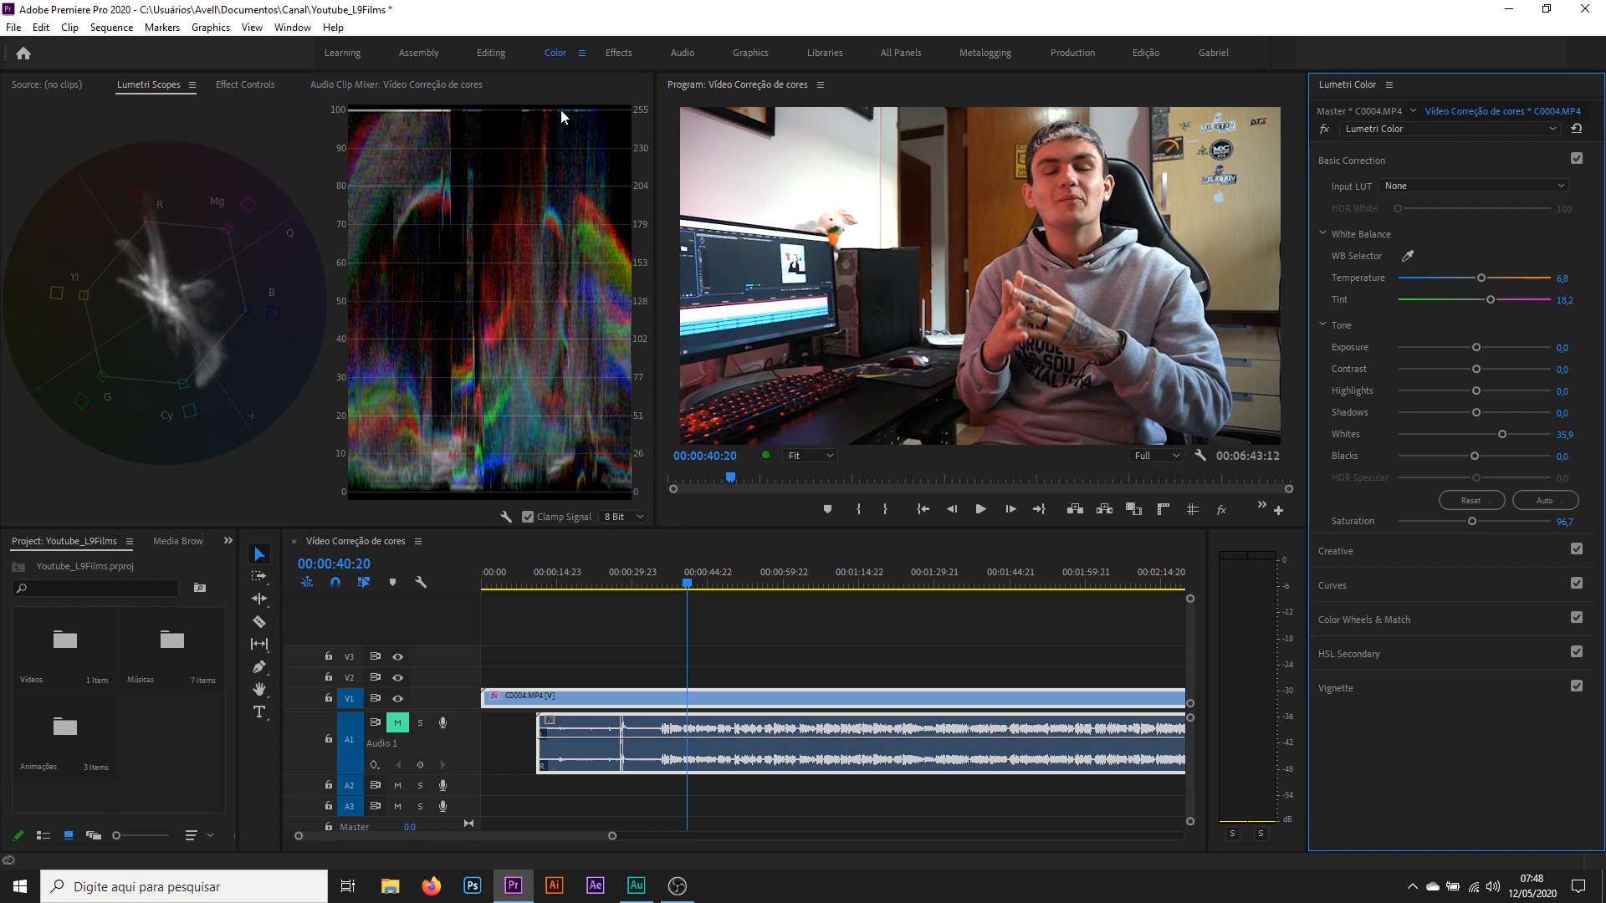
drag(1509, 435, 1476, 430)
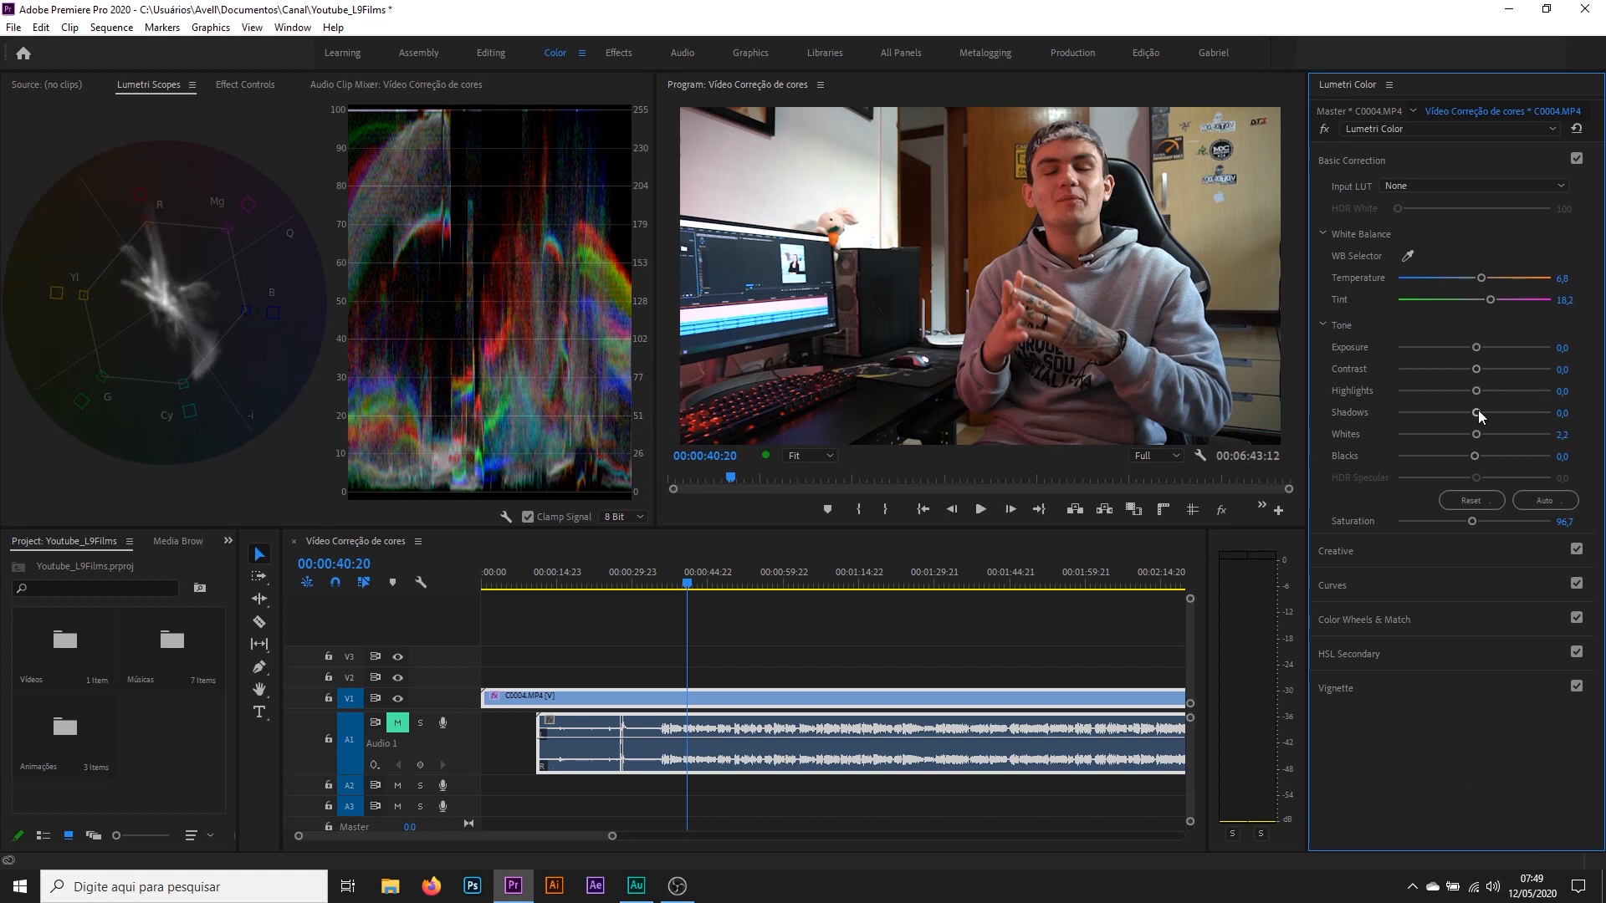
Set the Shadows to 4.3 and the Highlights to 31.5, and toggle the Lumetri effect to compare
drag(1476, 412, 1461, 414)
drag(1441, 413, 1482, 414)
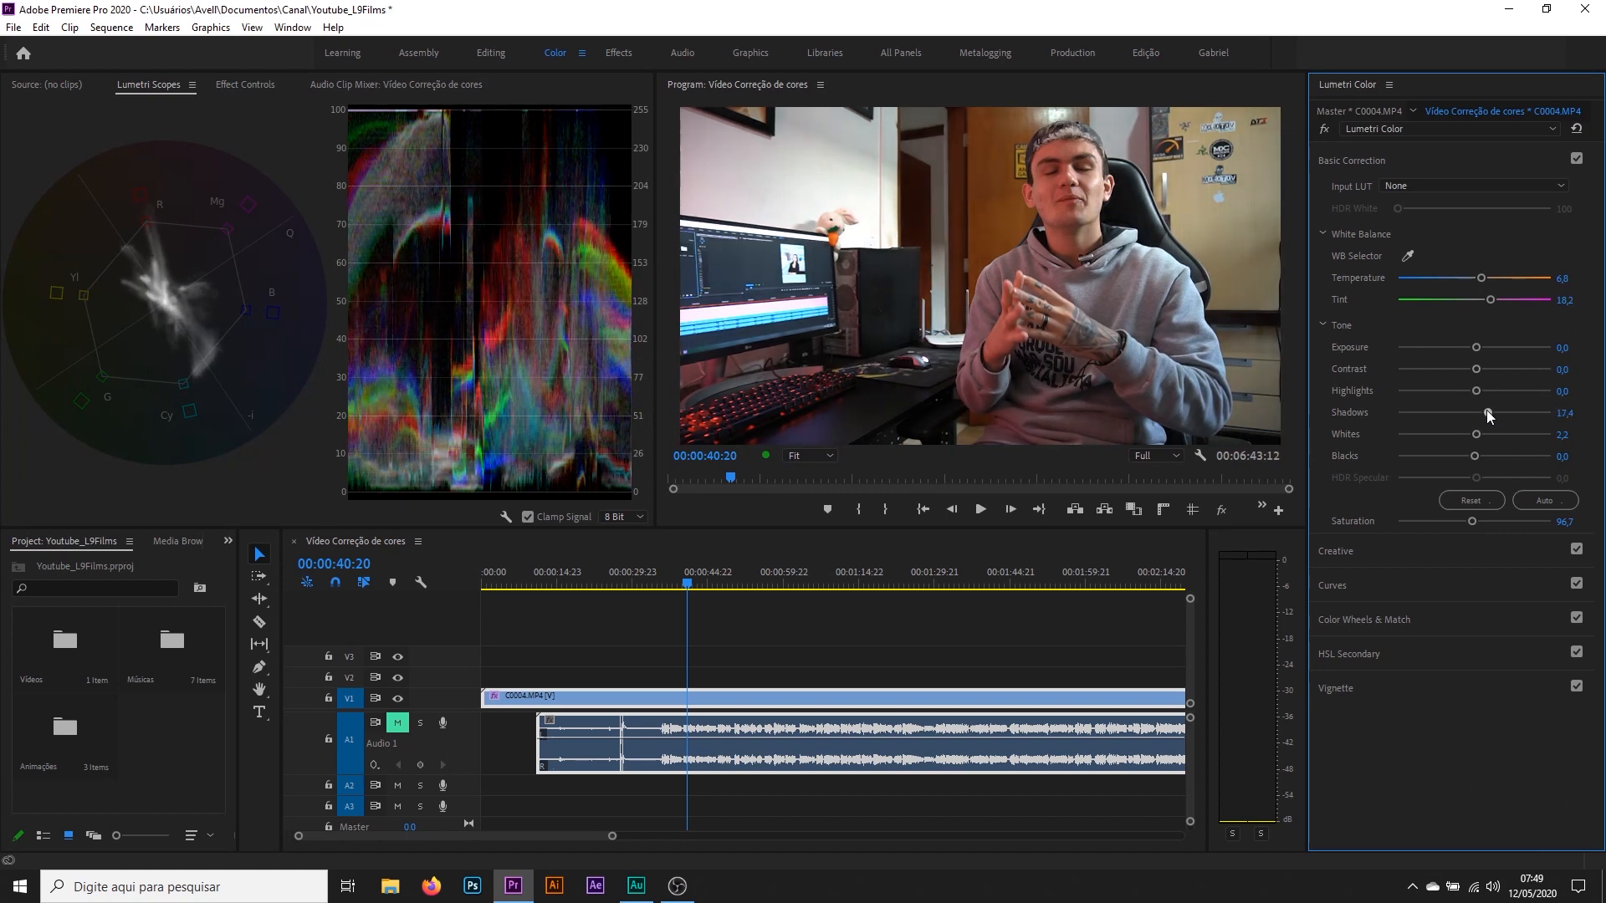
drag(1482, 413, 1501, 319)
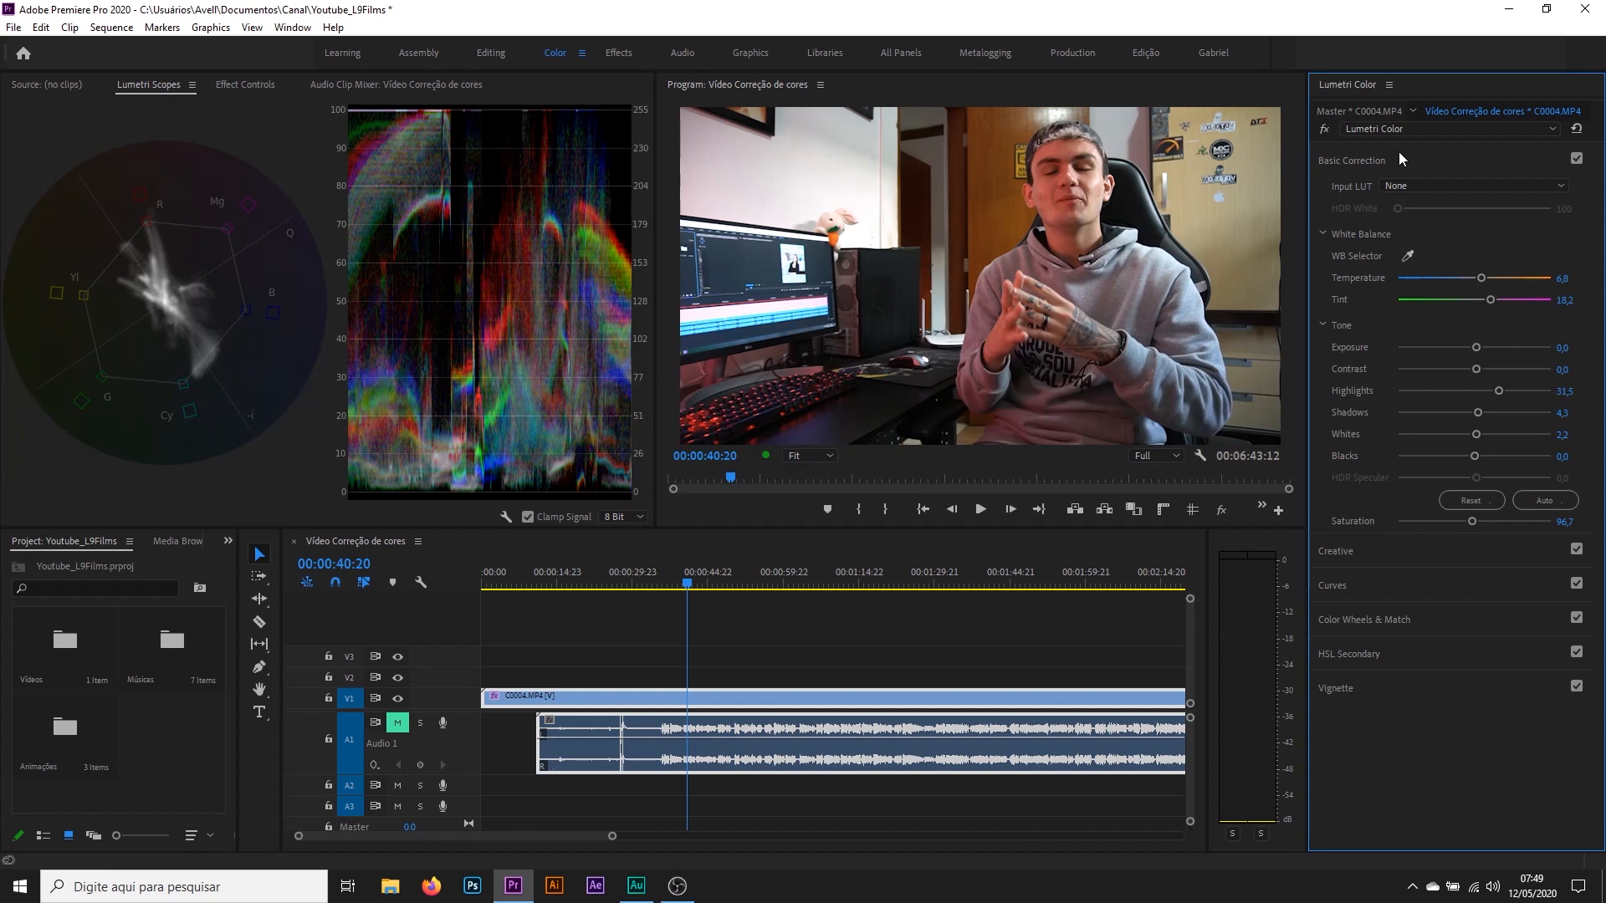
click(1322, 130)
click(1322, 130)
Try the Contrast at -100 and -18.5, and set it to 8.7
drag(1474, 370, 1293, 359)
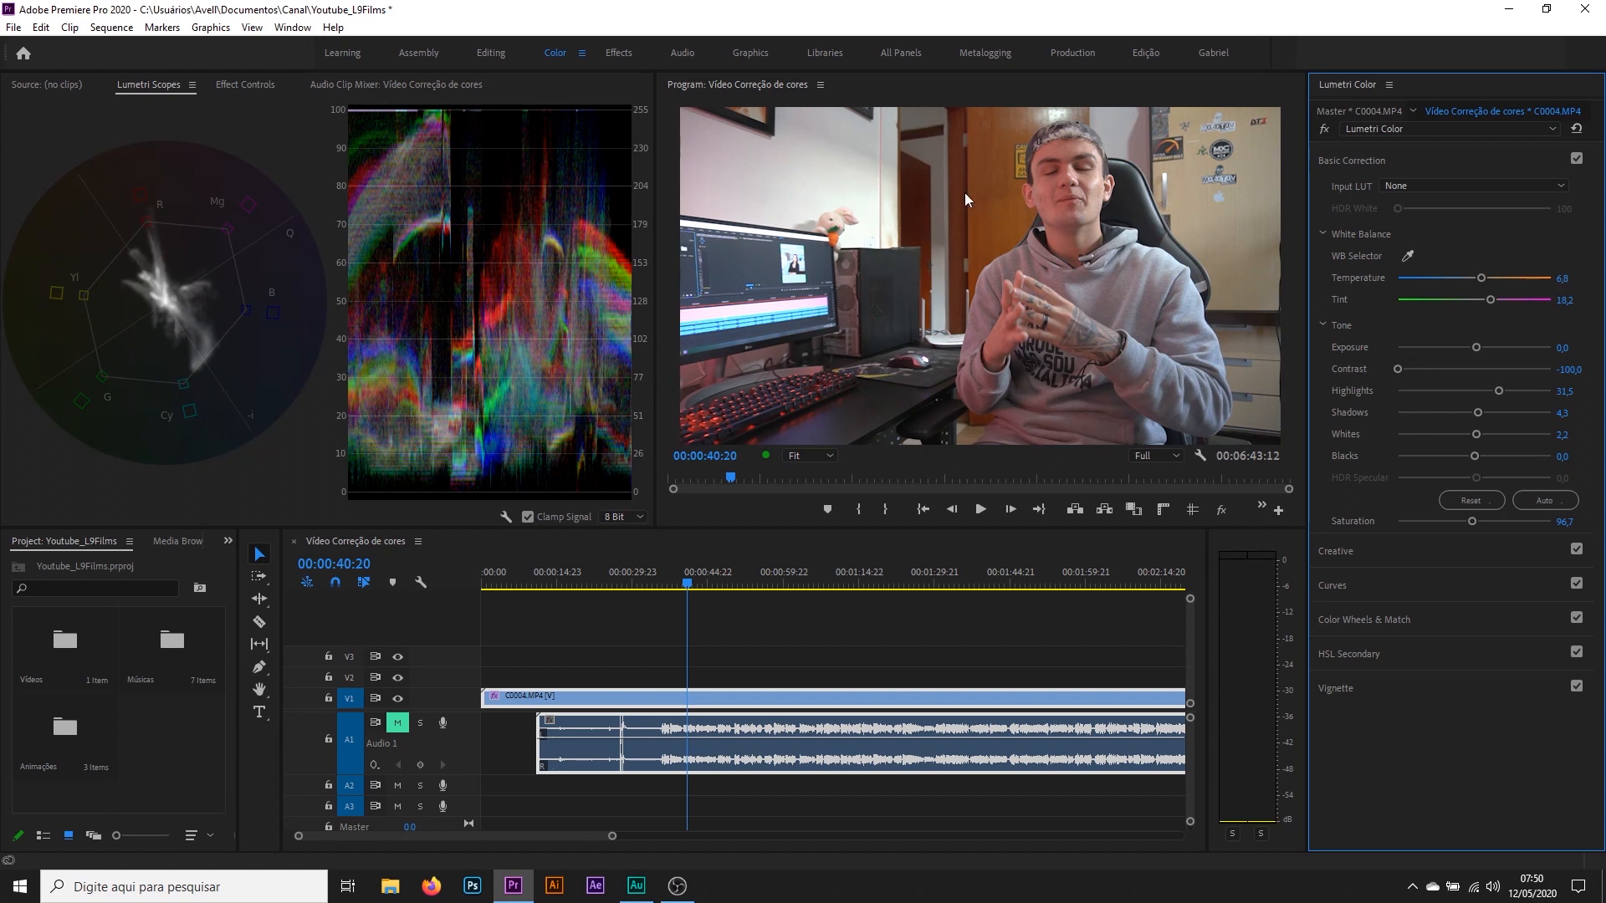
drag(1392, 368, 1462, 370)
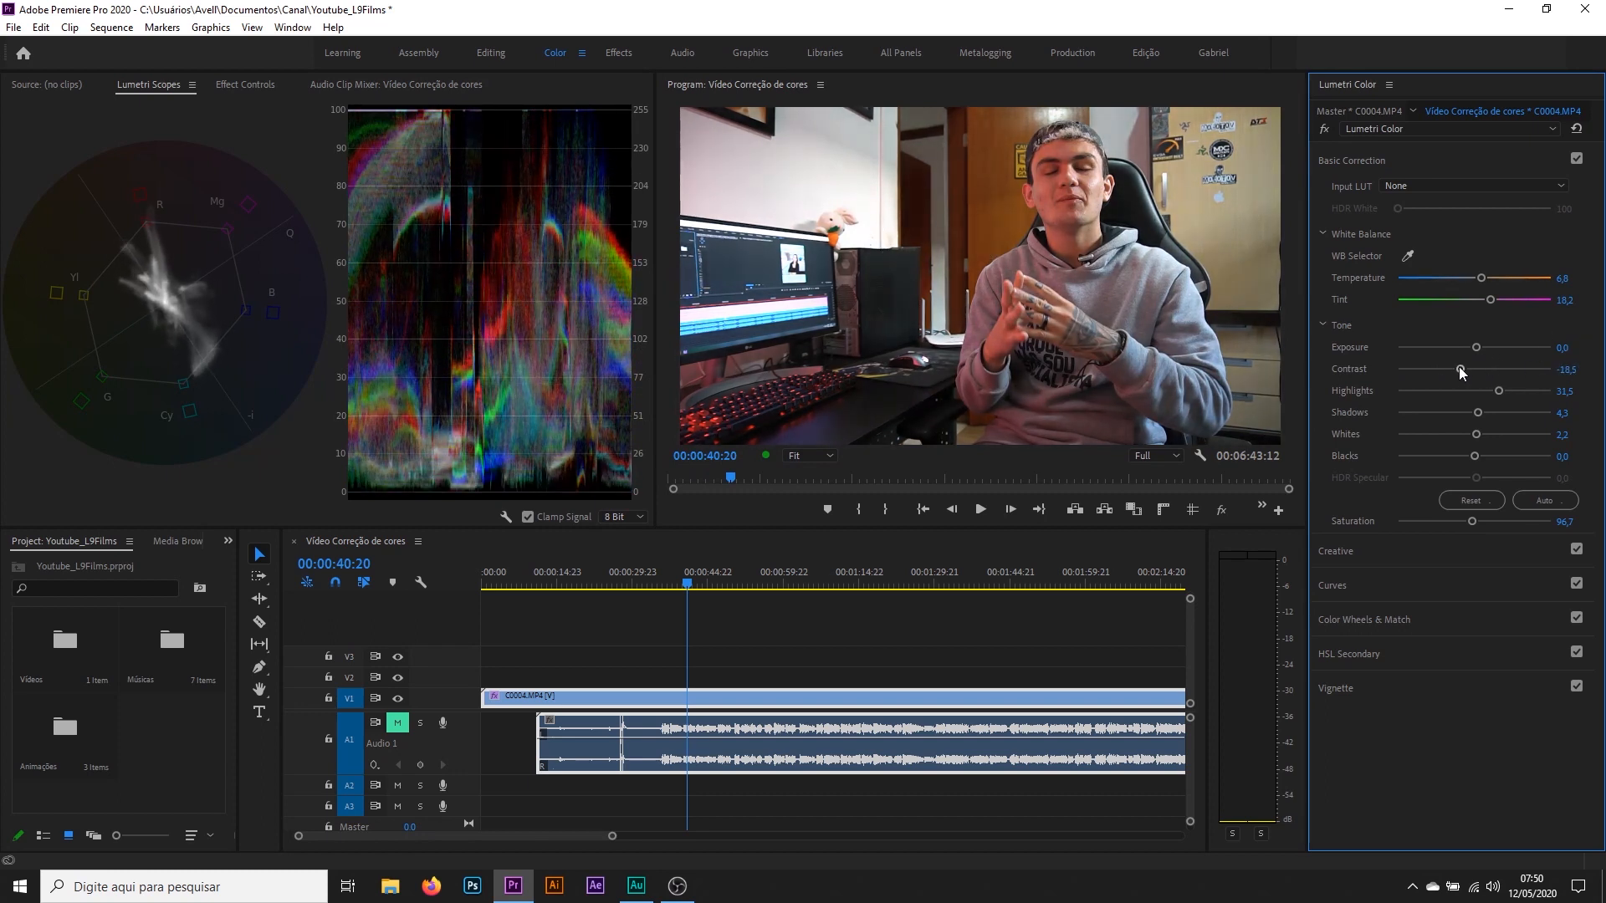
mouse_move(1459, 368)
mouse_down()
mouse_move(1477, 368)
mouse_move(1460, 368)
mouse_up()
drag(1459, 366, 1258, 354)
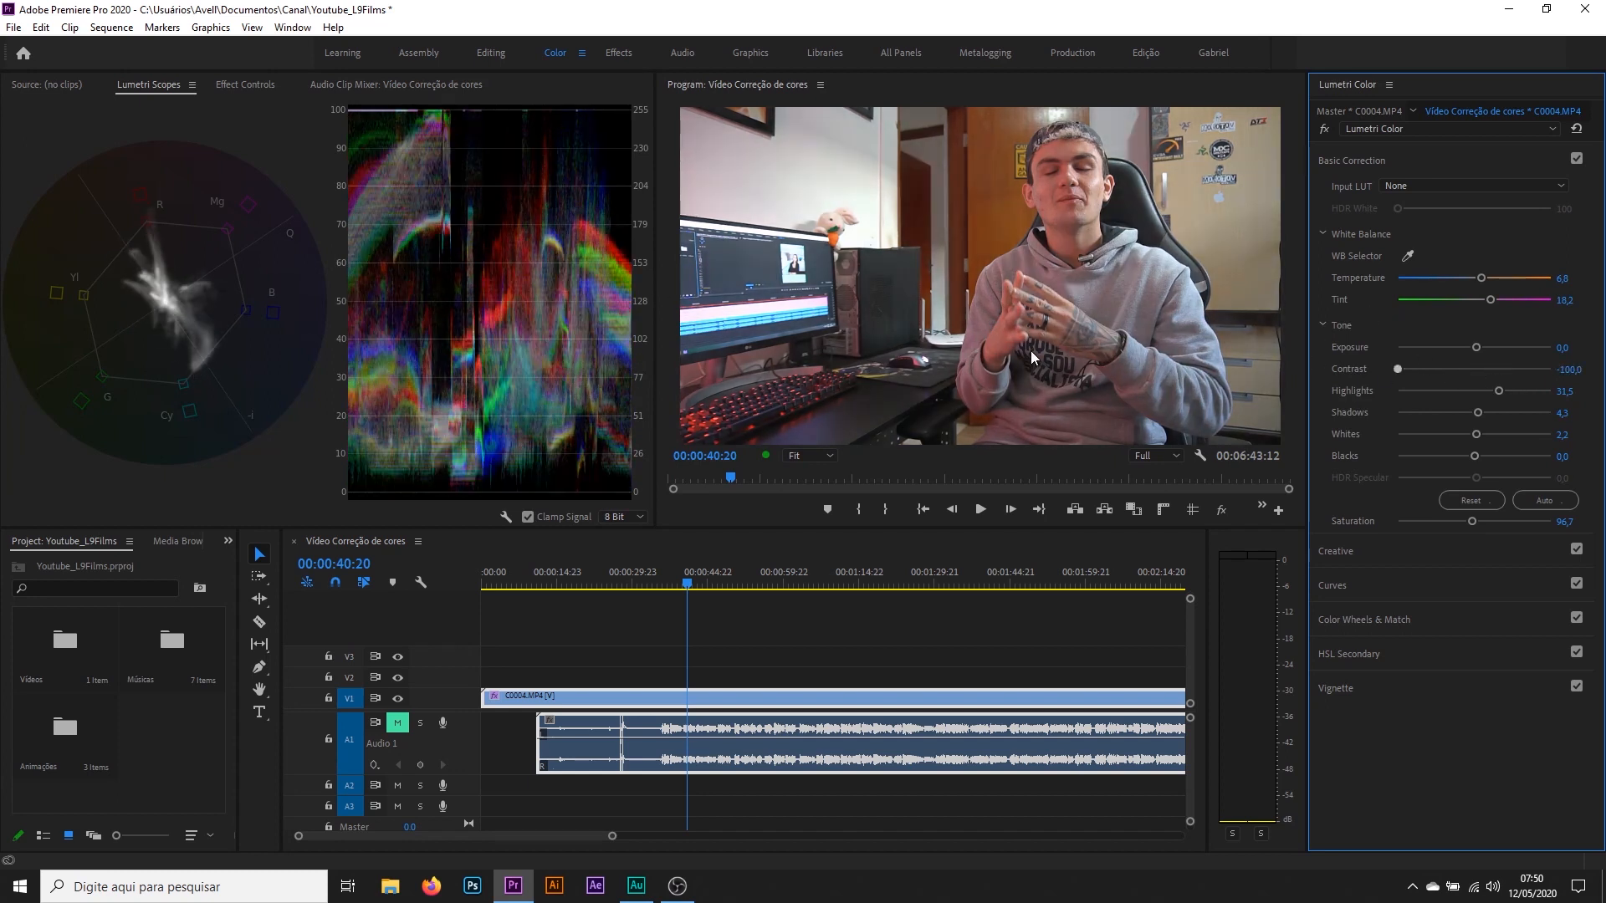
drag(1402, 368, 1482, 356)
Switch the Lumetri effect off and on twice to compare the original and corrected image
click(1323, 131)
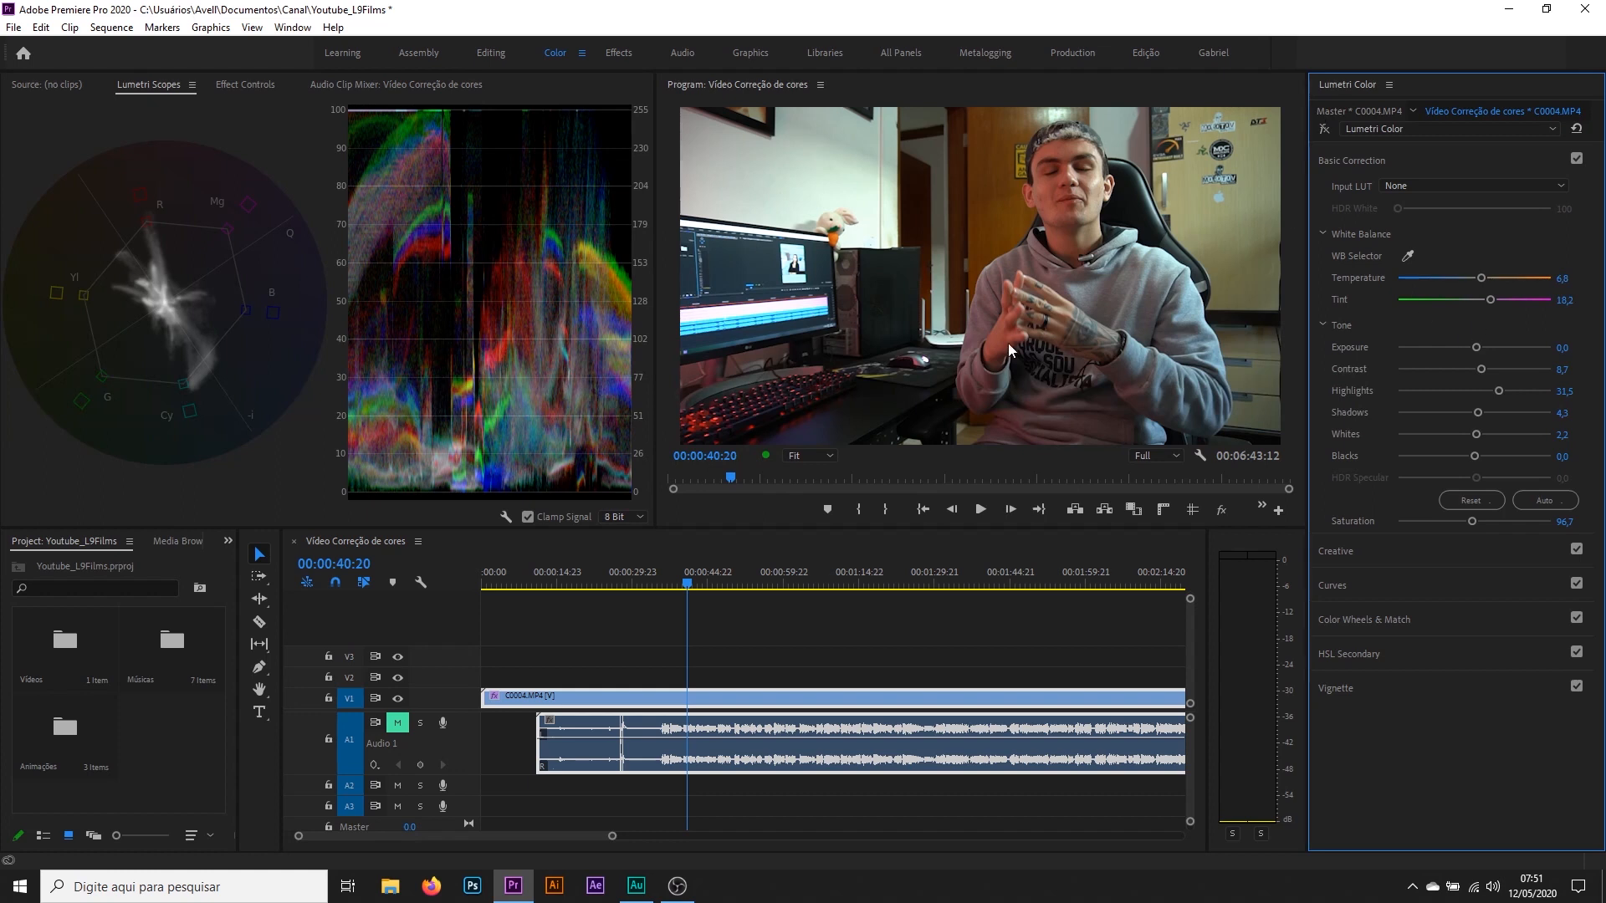
click(1323, 130)
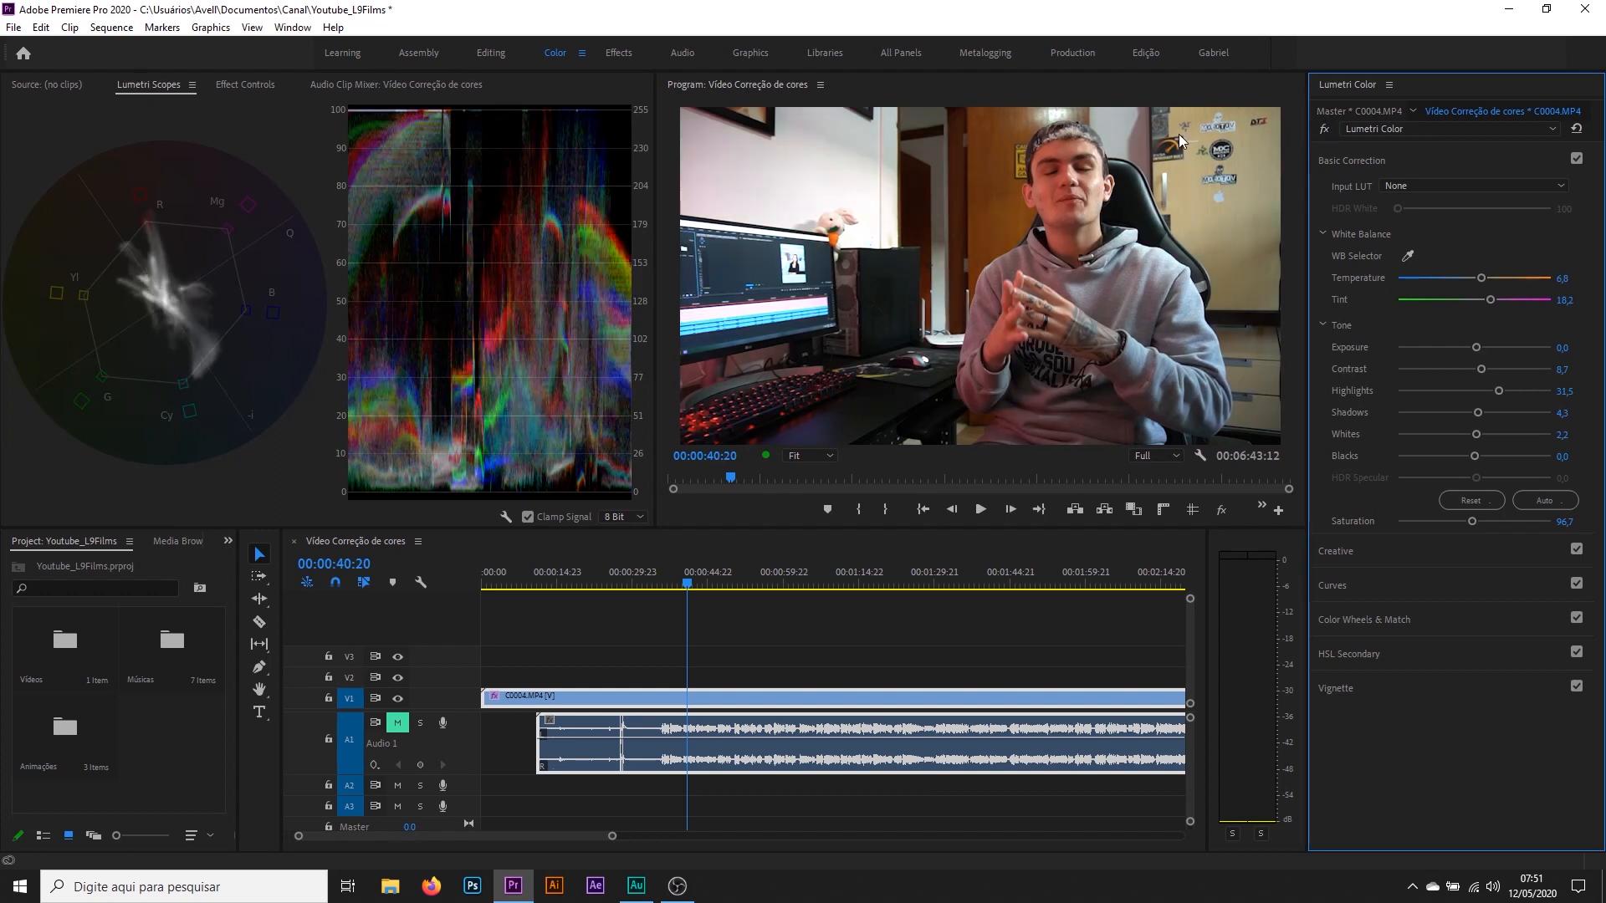
click(1325, 131)
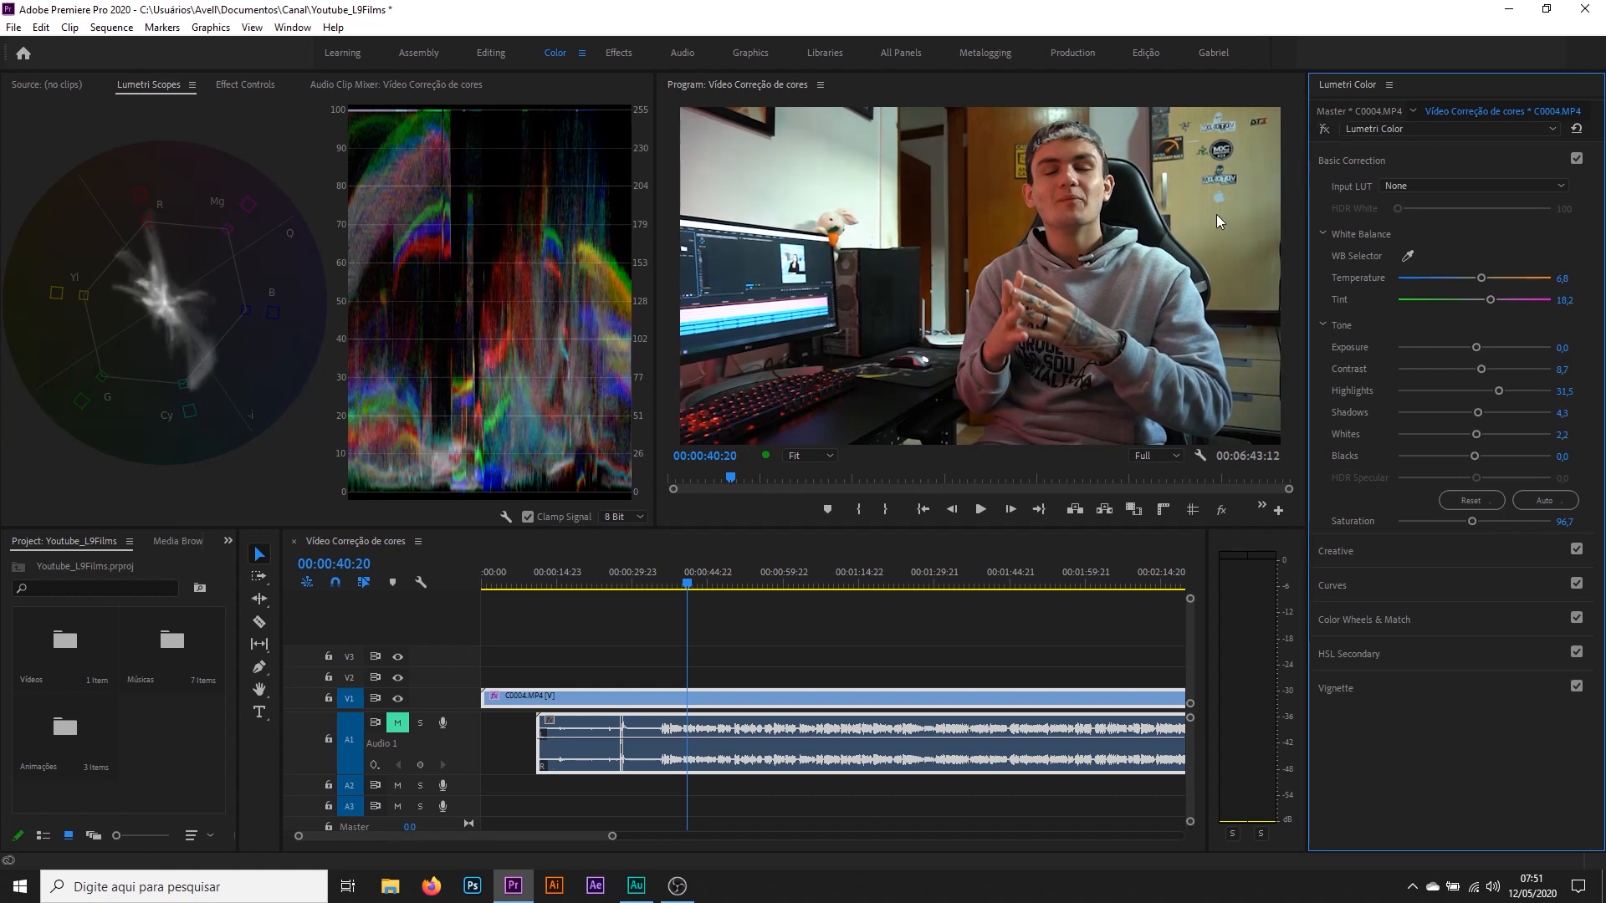
click(1321, 129)
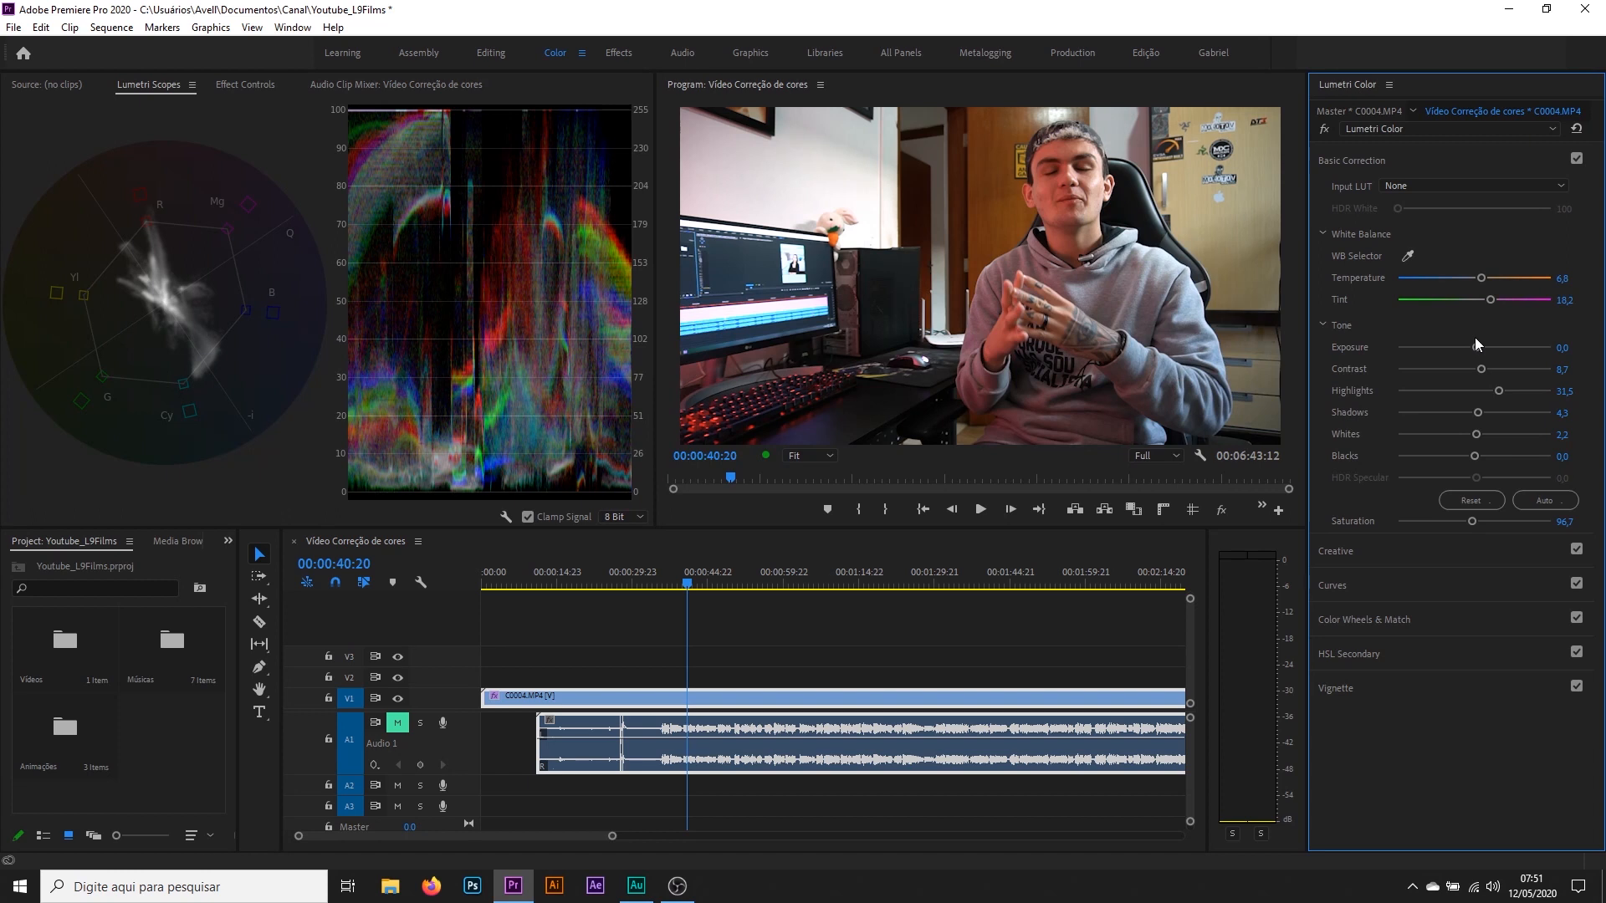
Try the Exposure at 1.1, lower it to 0.4, and toggle the Lumetri effect to check the result
mouse_move(1477, 348)
mouse_down()
mouse_move(1459, 350)
mouse_move(1493, 348)
mouse_up()
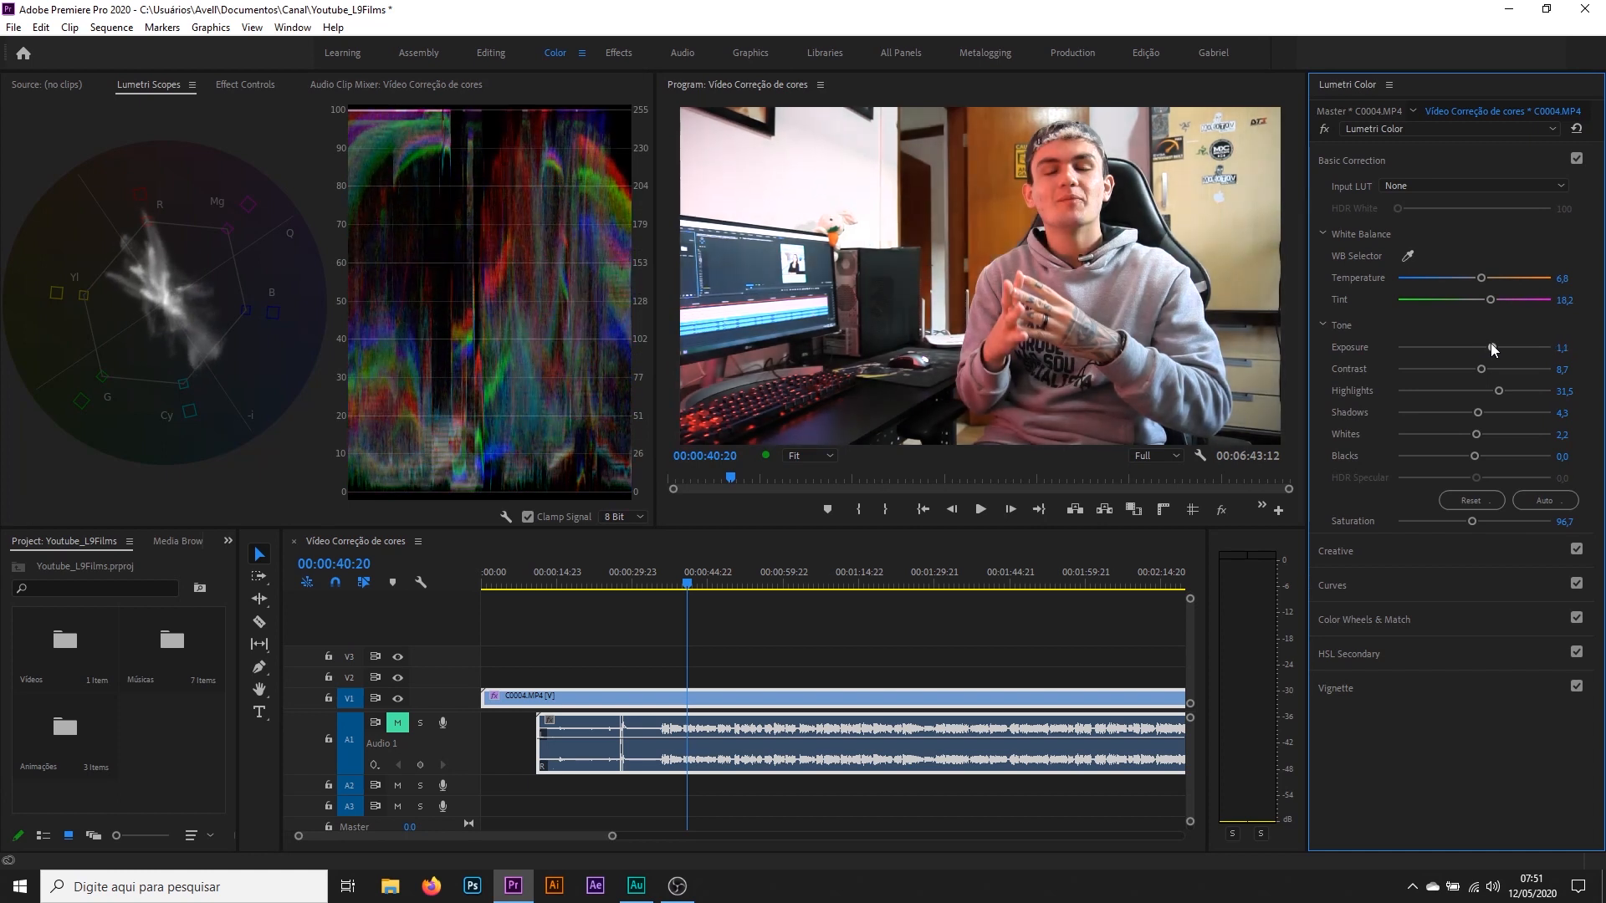
mouse_move(1493, 348)
mouse_down()
mouse_move(1523, 348)
mouse_move(1483, 348)
mouse_up()
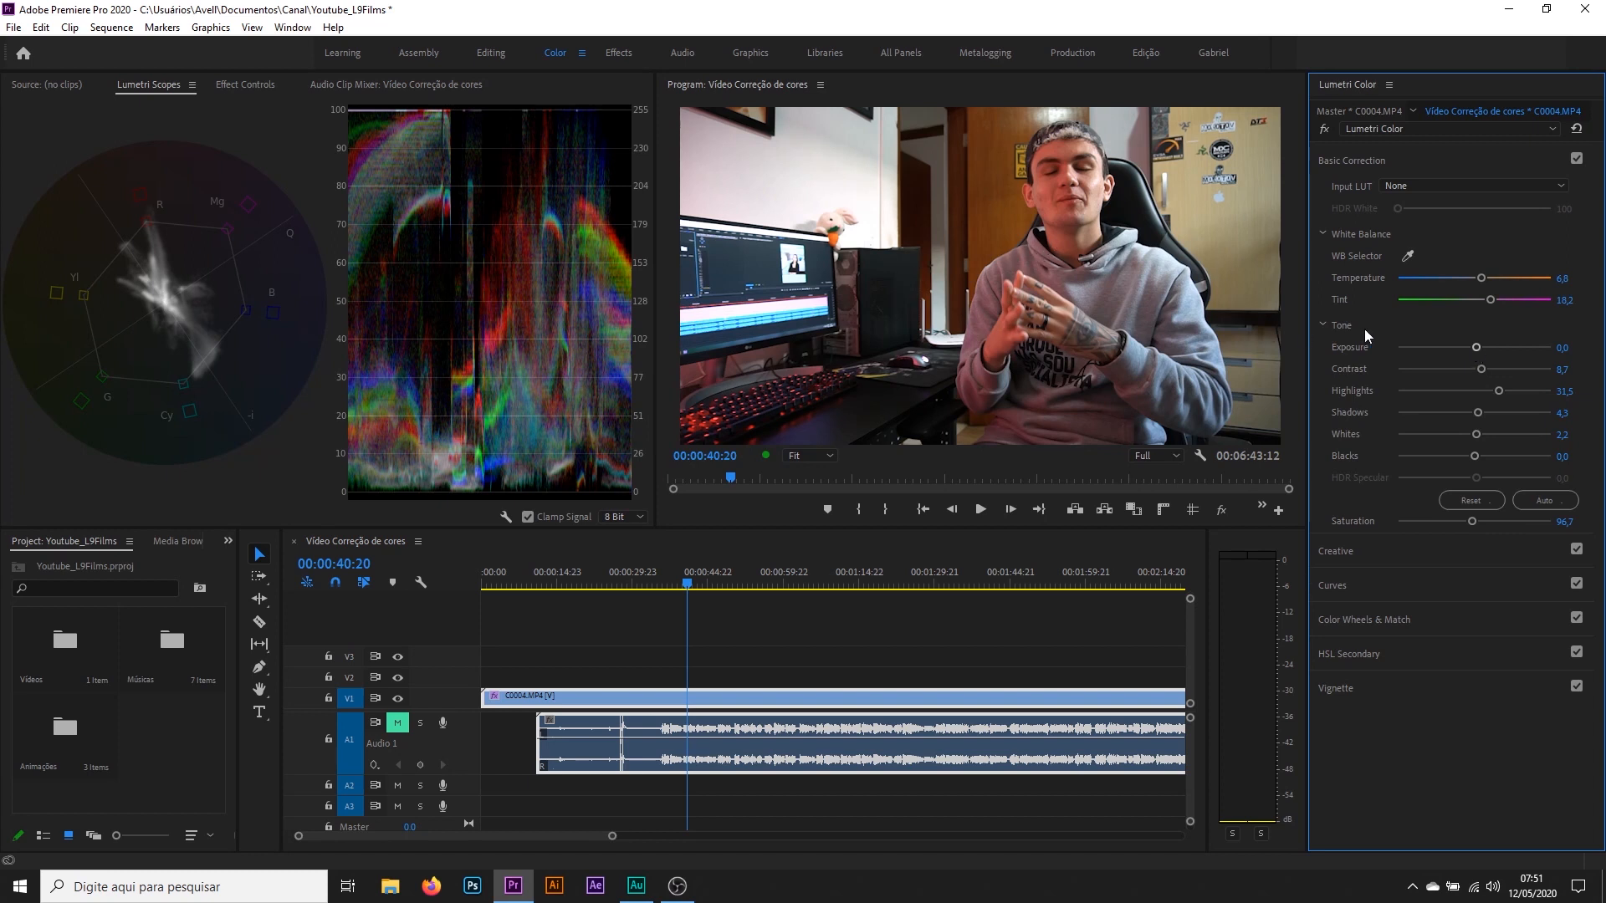
drag(1477, 347, 1481, 349)
click(1323, 128)
click(1322, 128)
Move the playhead to 00:00:52:19 and compare that frame with the Lumetri effect off and on
drag(689, 588, 750, 580)
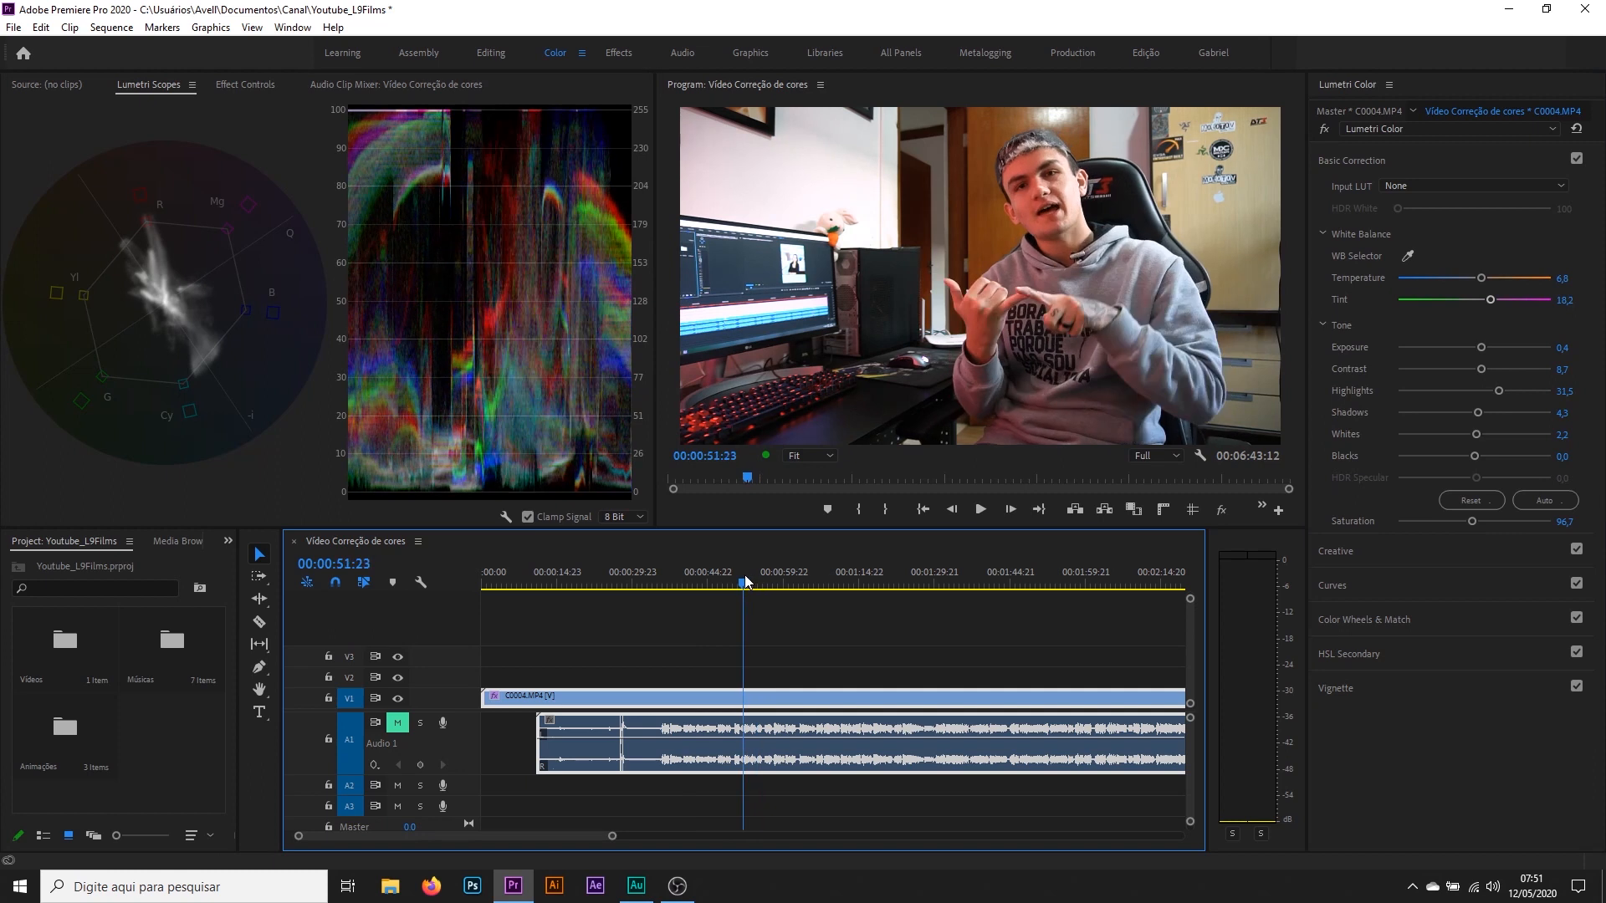
click(1329, 127)
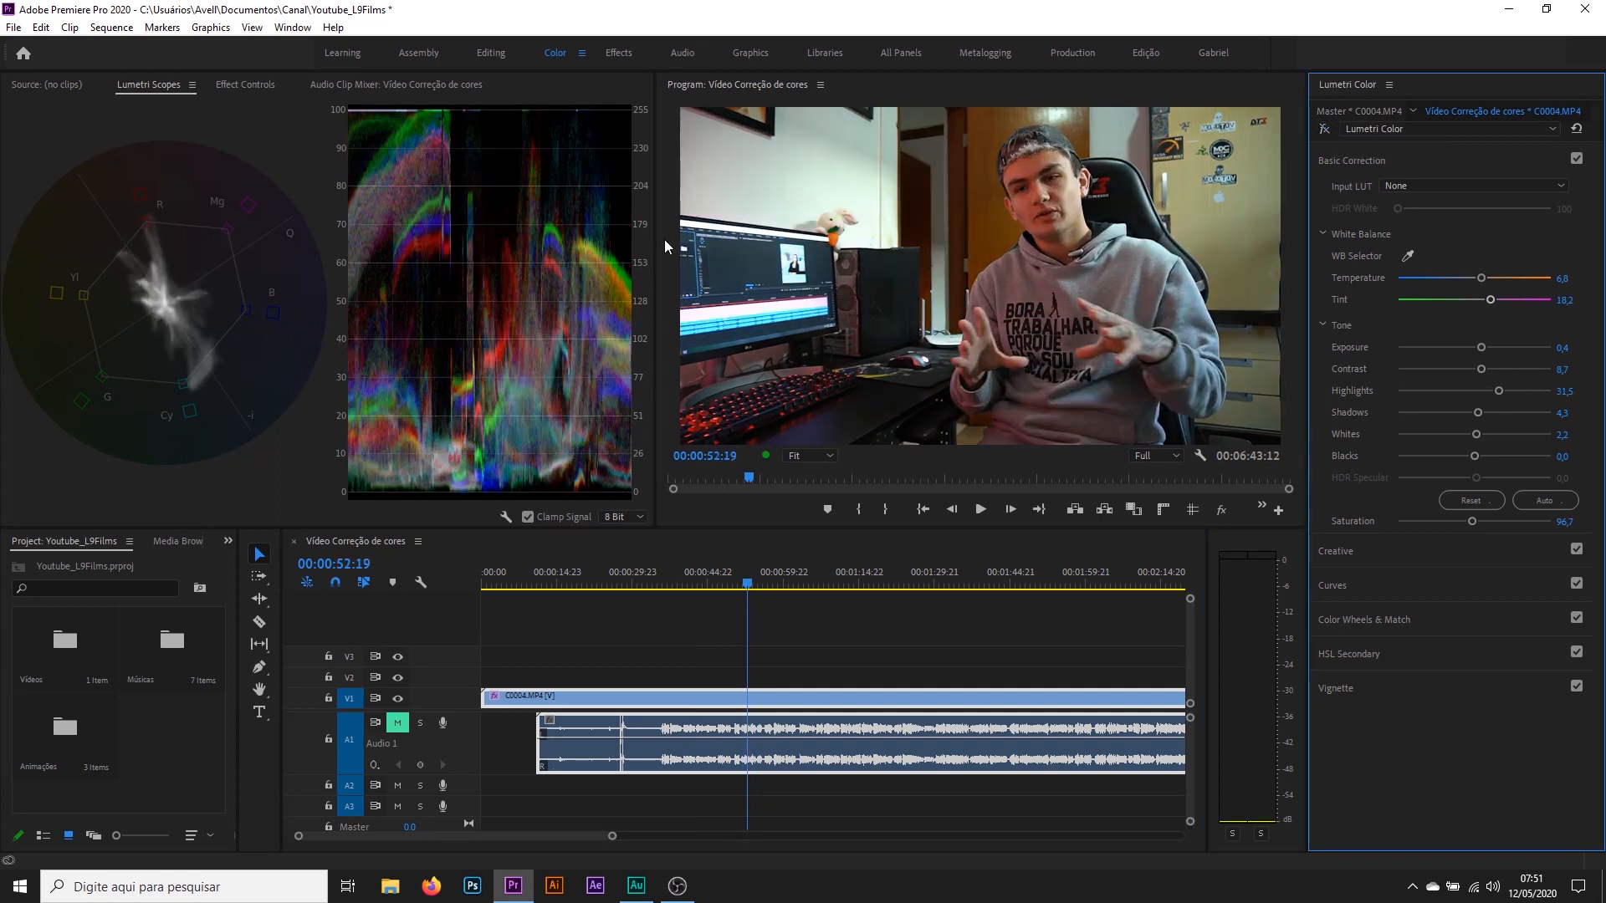
click(1322, 128)
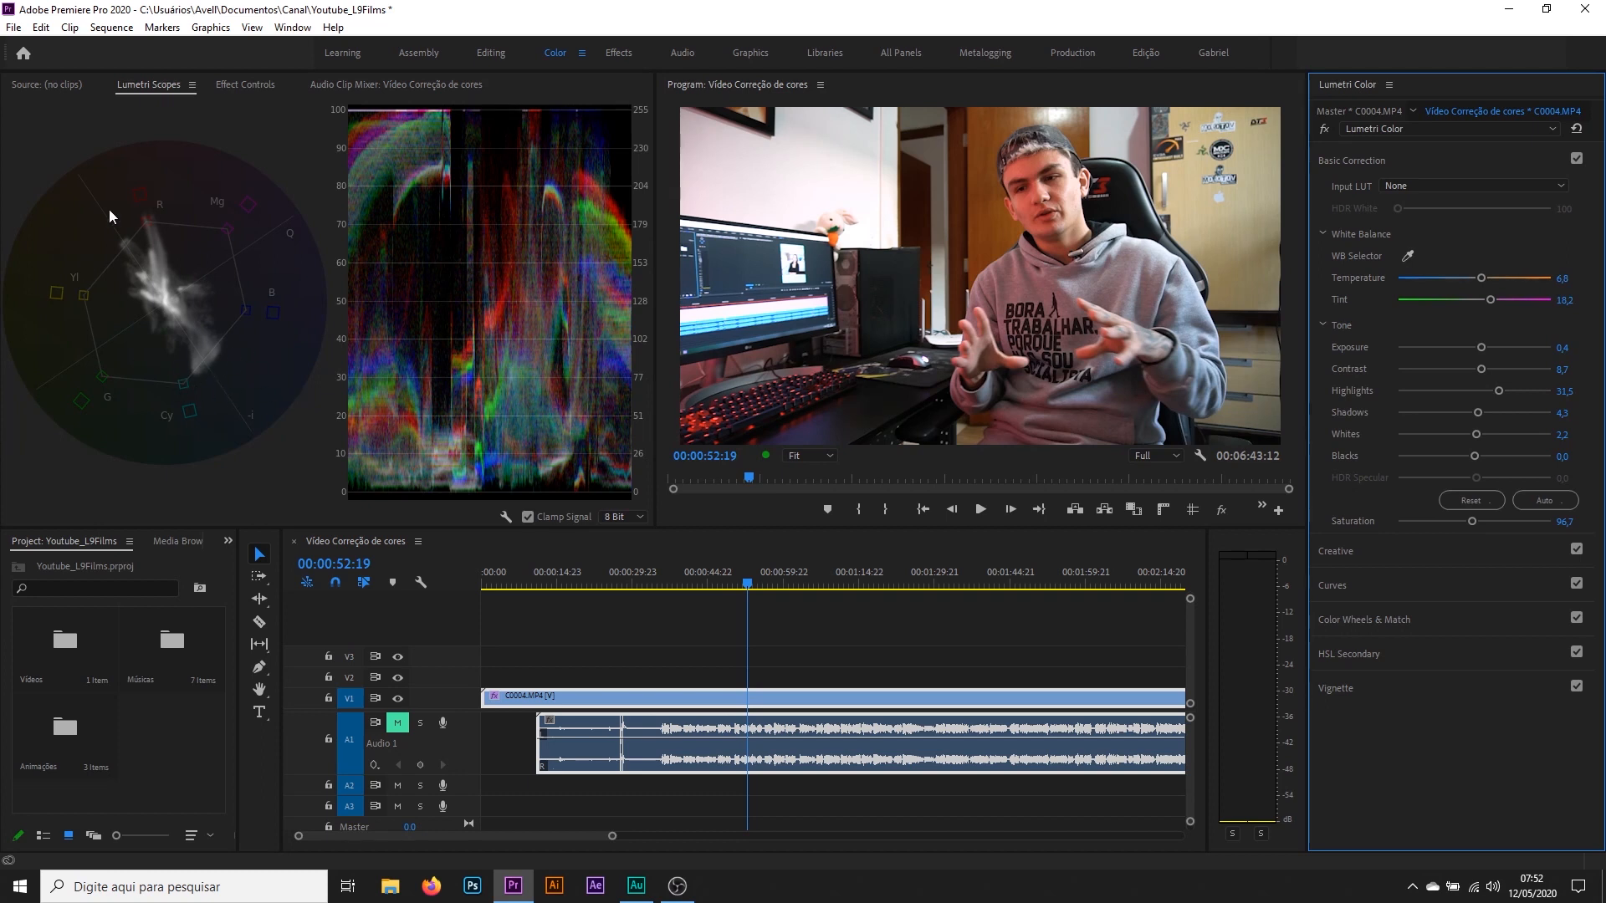
Collapse Basic Correction, glance at the Creative settings, and open Curves with only the RGB Curves expanded
click(1363, 159)
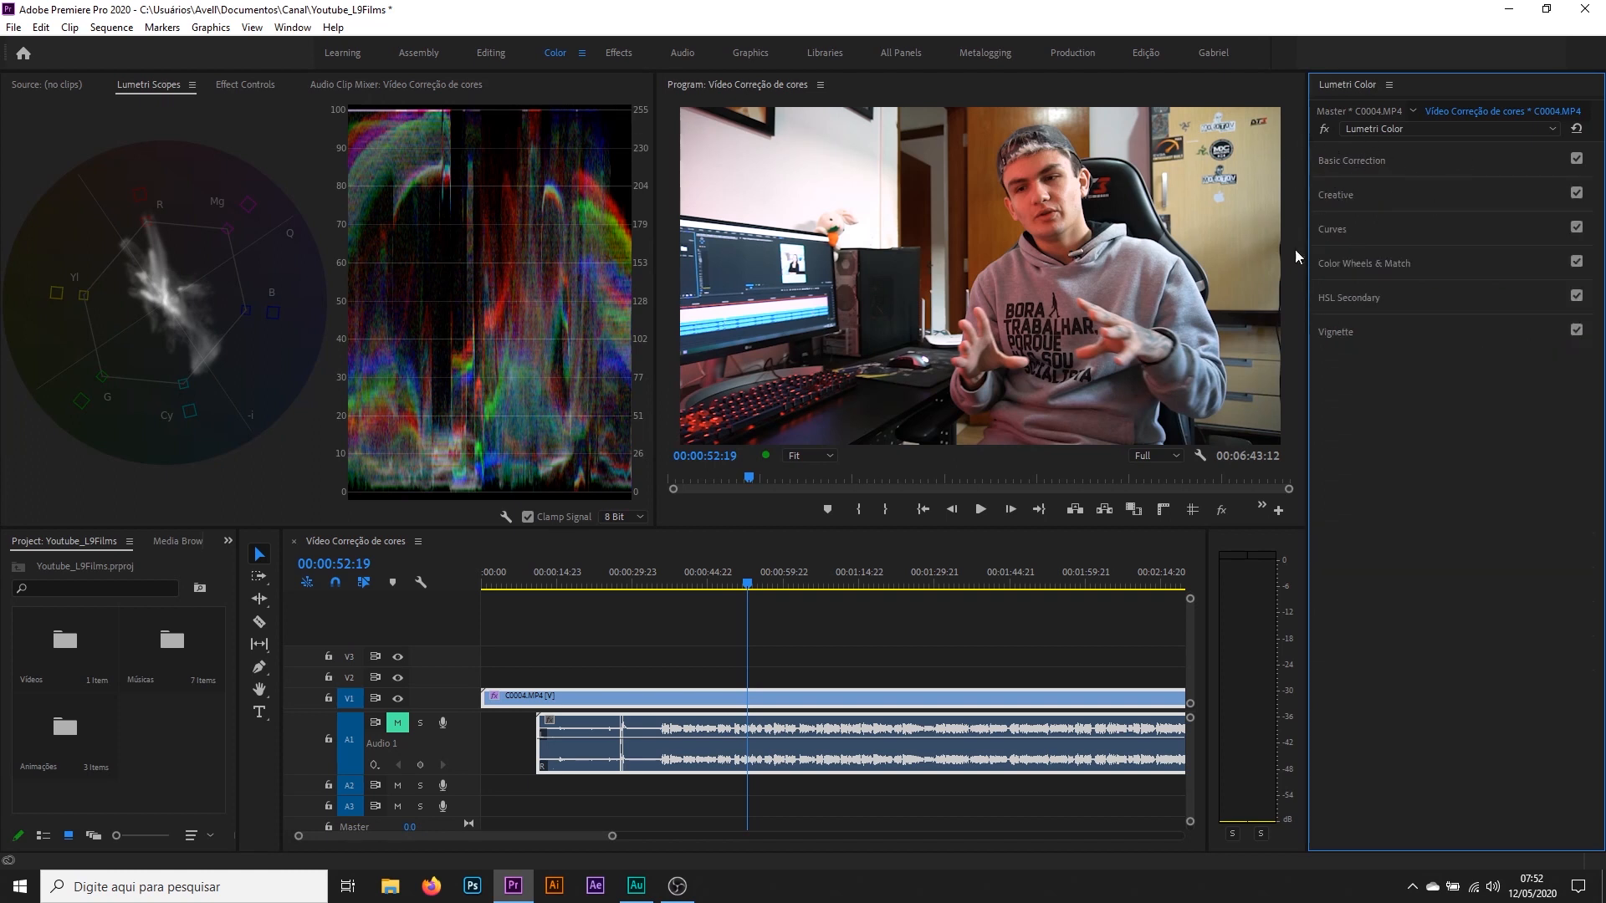
click(1362, 194)
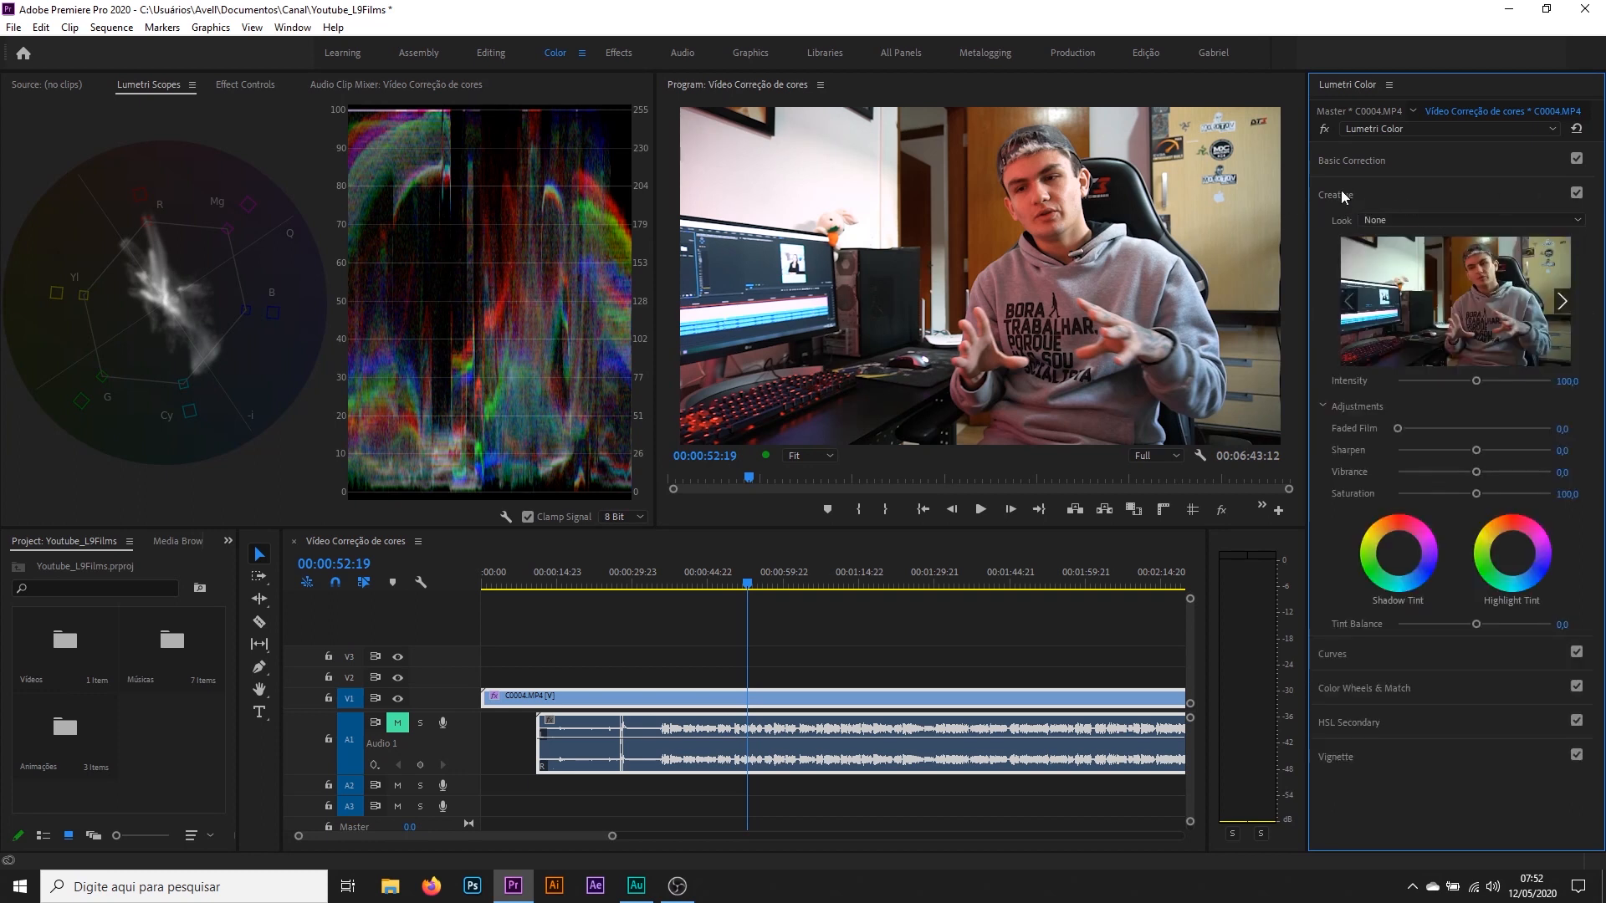
click(1348, 201)
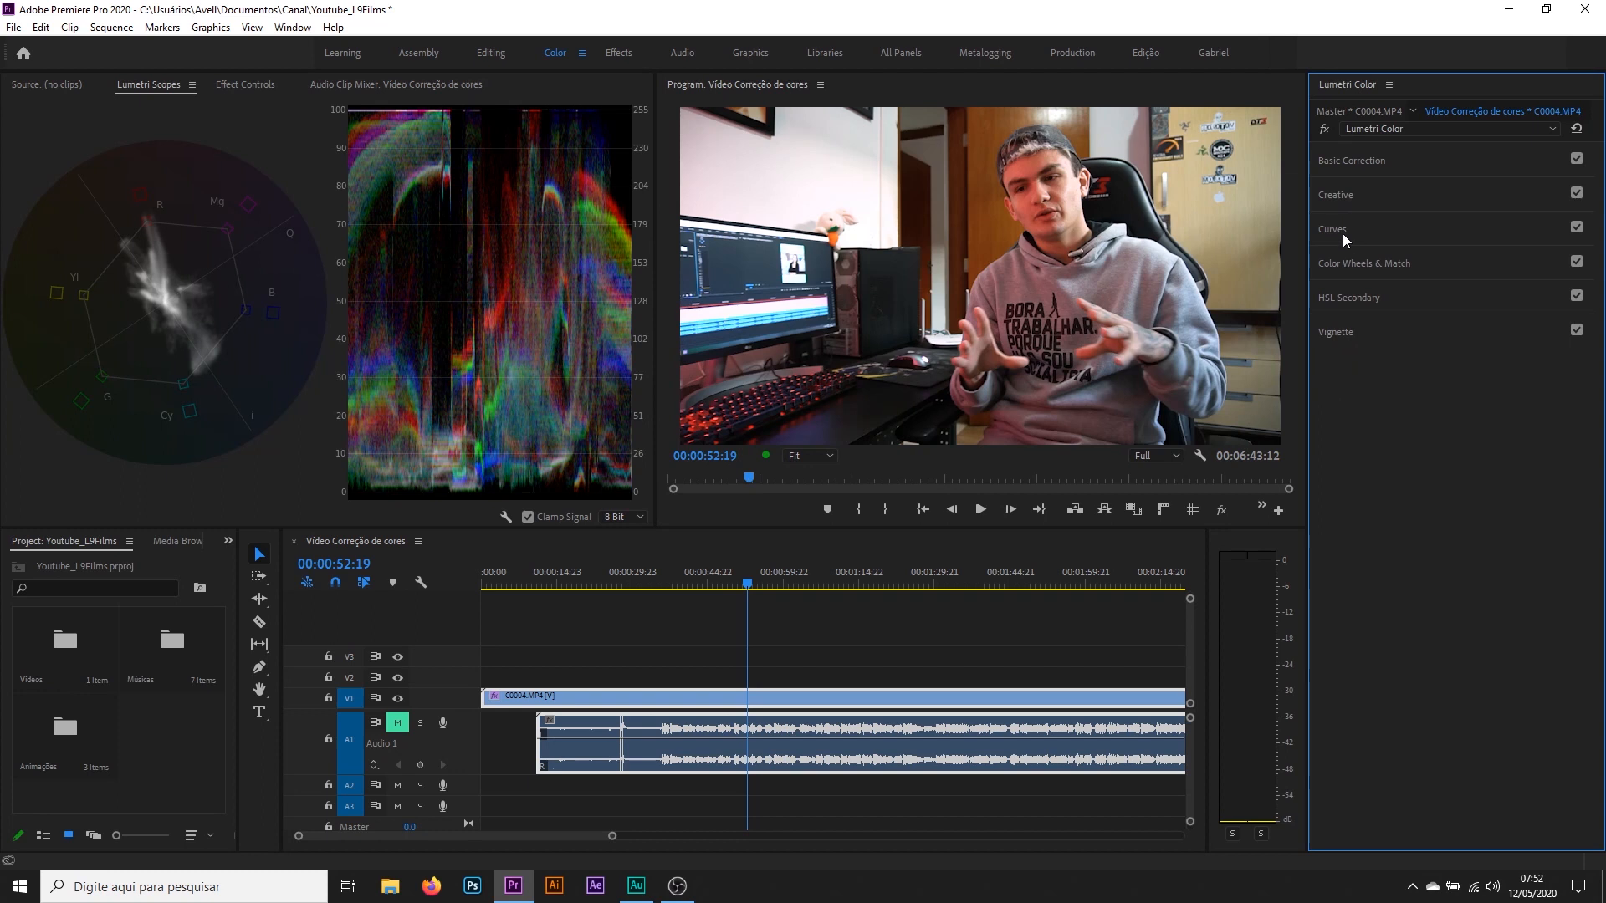
click(1342, 233)
scroll(1600, 198, down, 1)
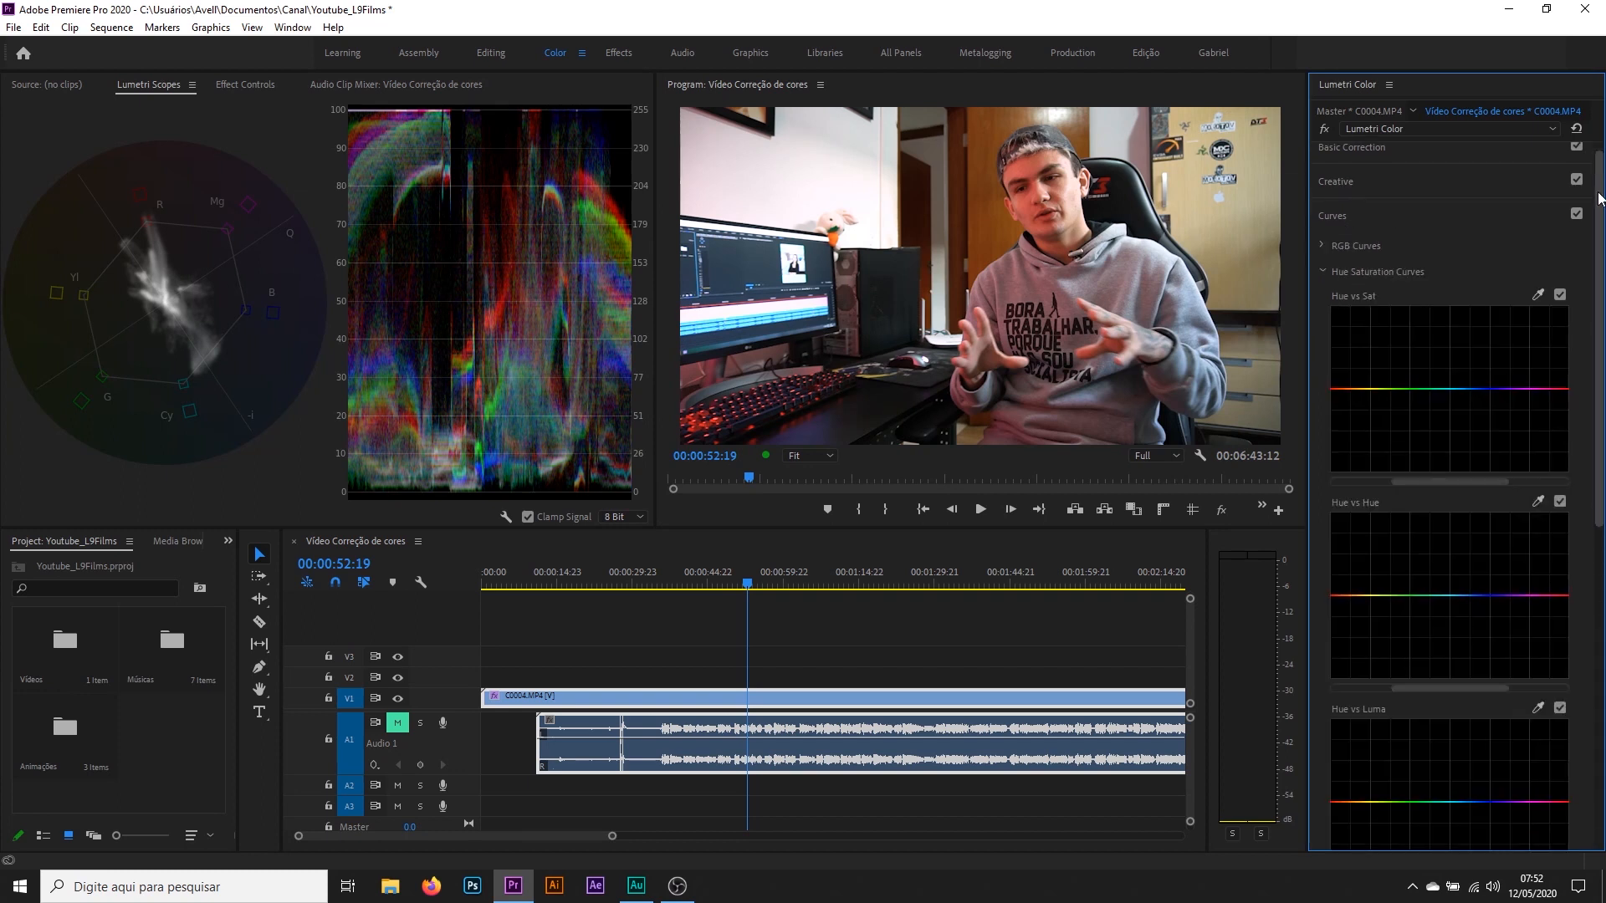
click(1322, 270)
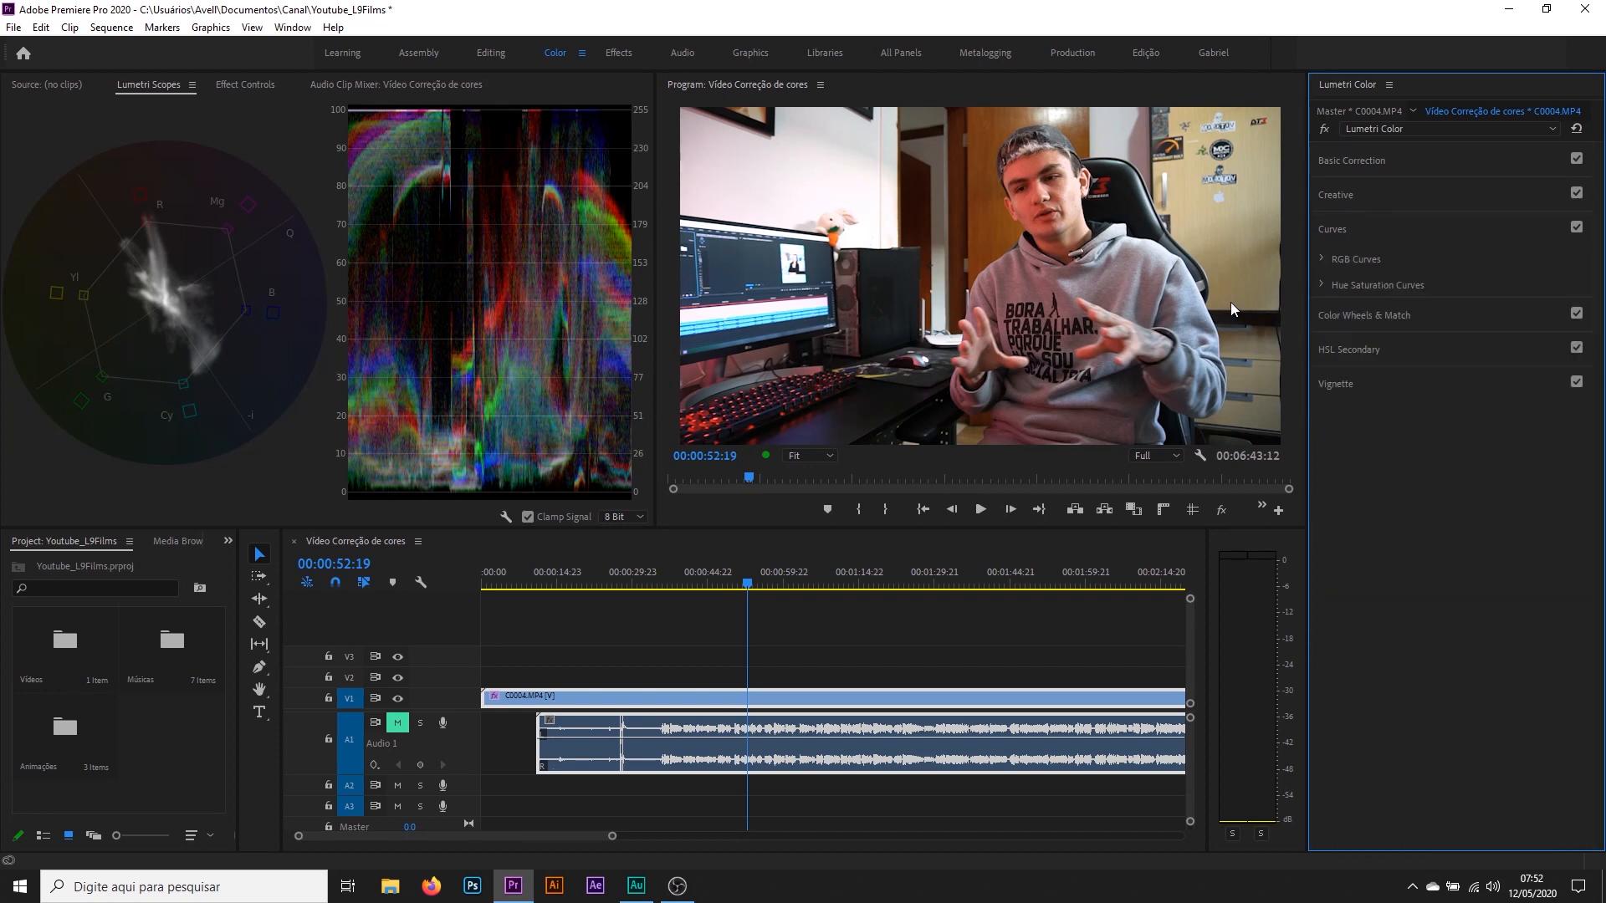
click(1322, 259)
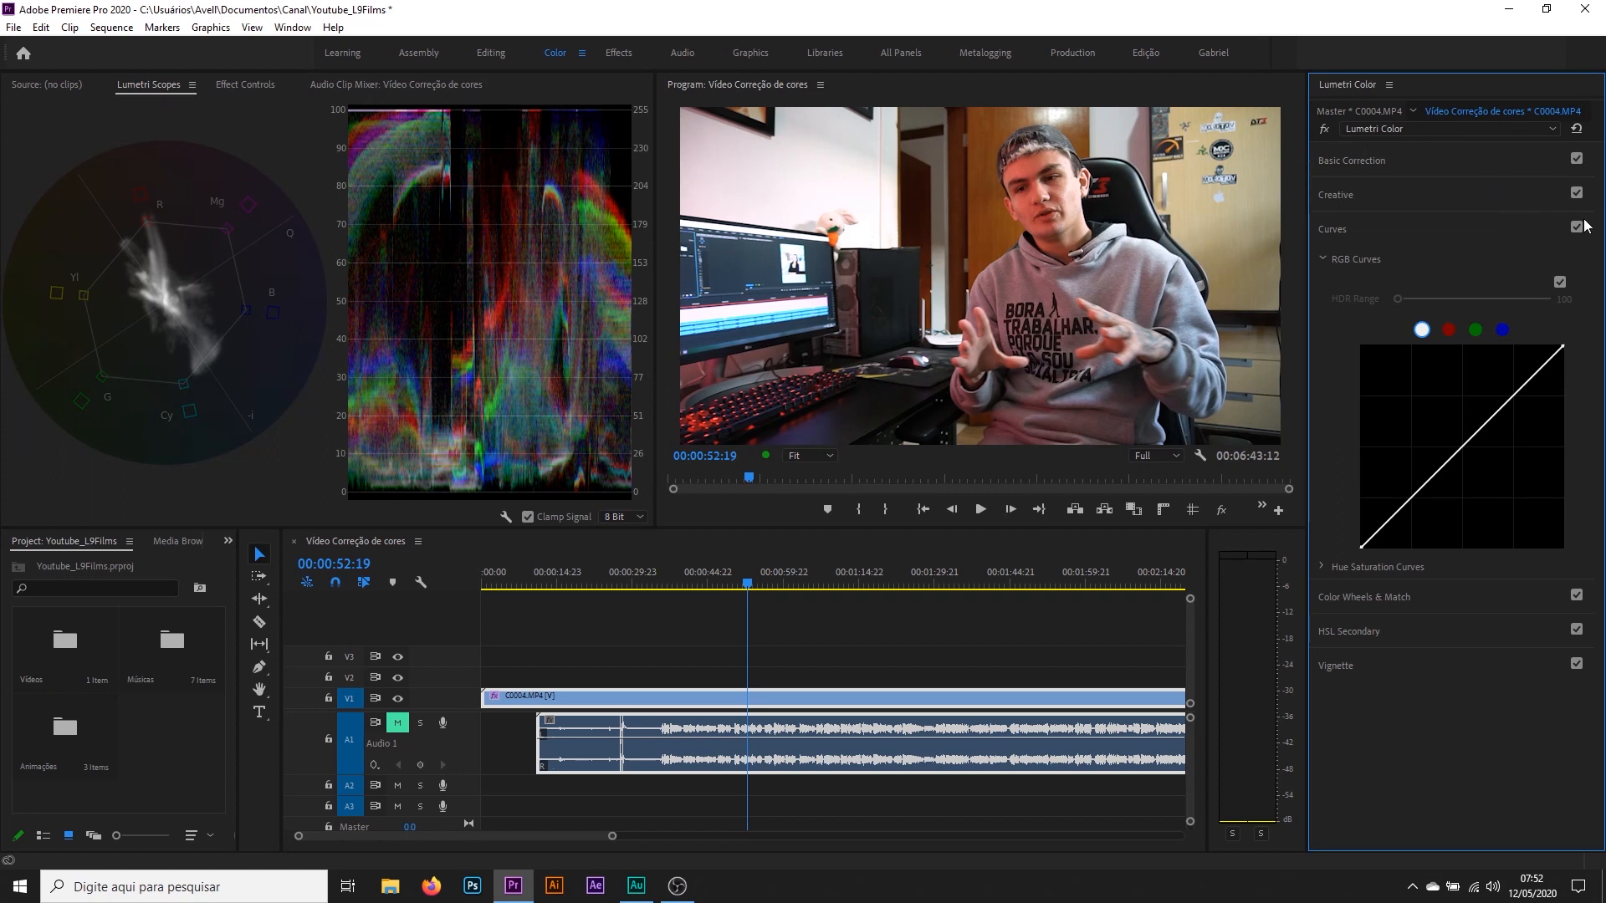
Disable the Basic Correction adjustments and reopen the Curves section
click(1422, 162)
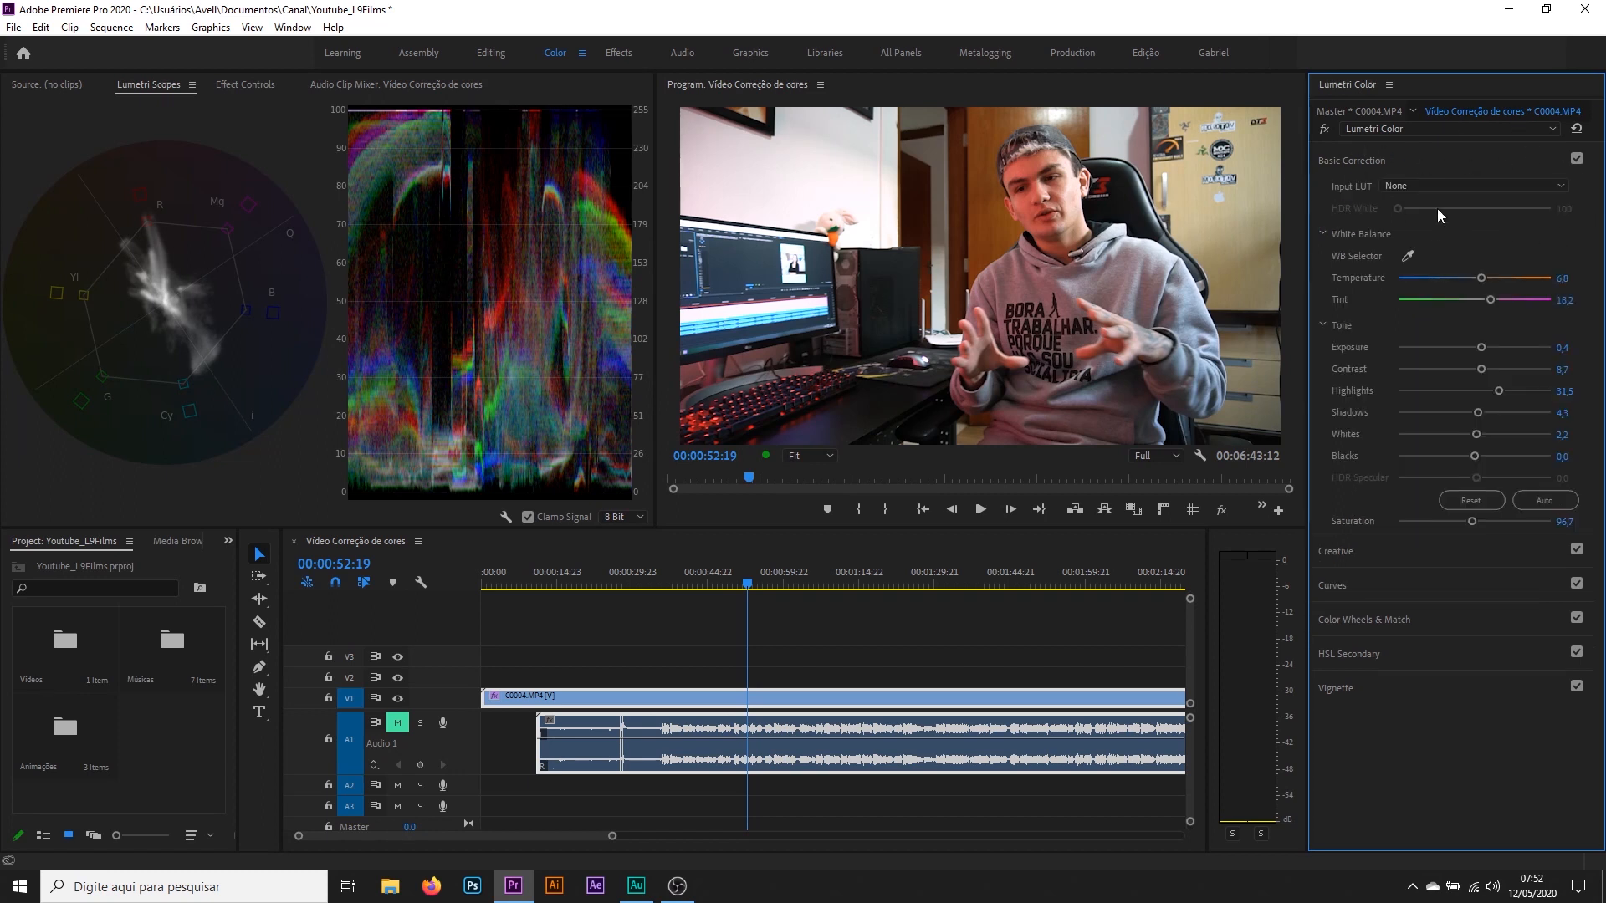
click(1367, 159)
click(1575, 159)
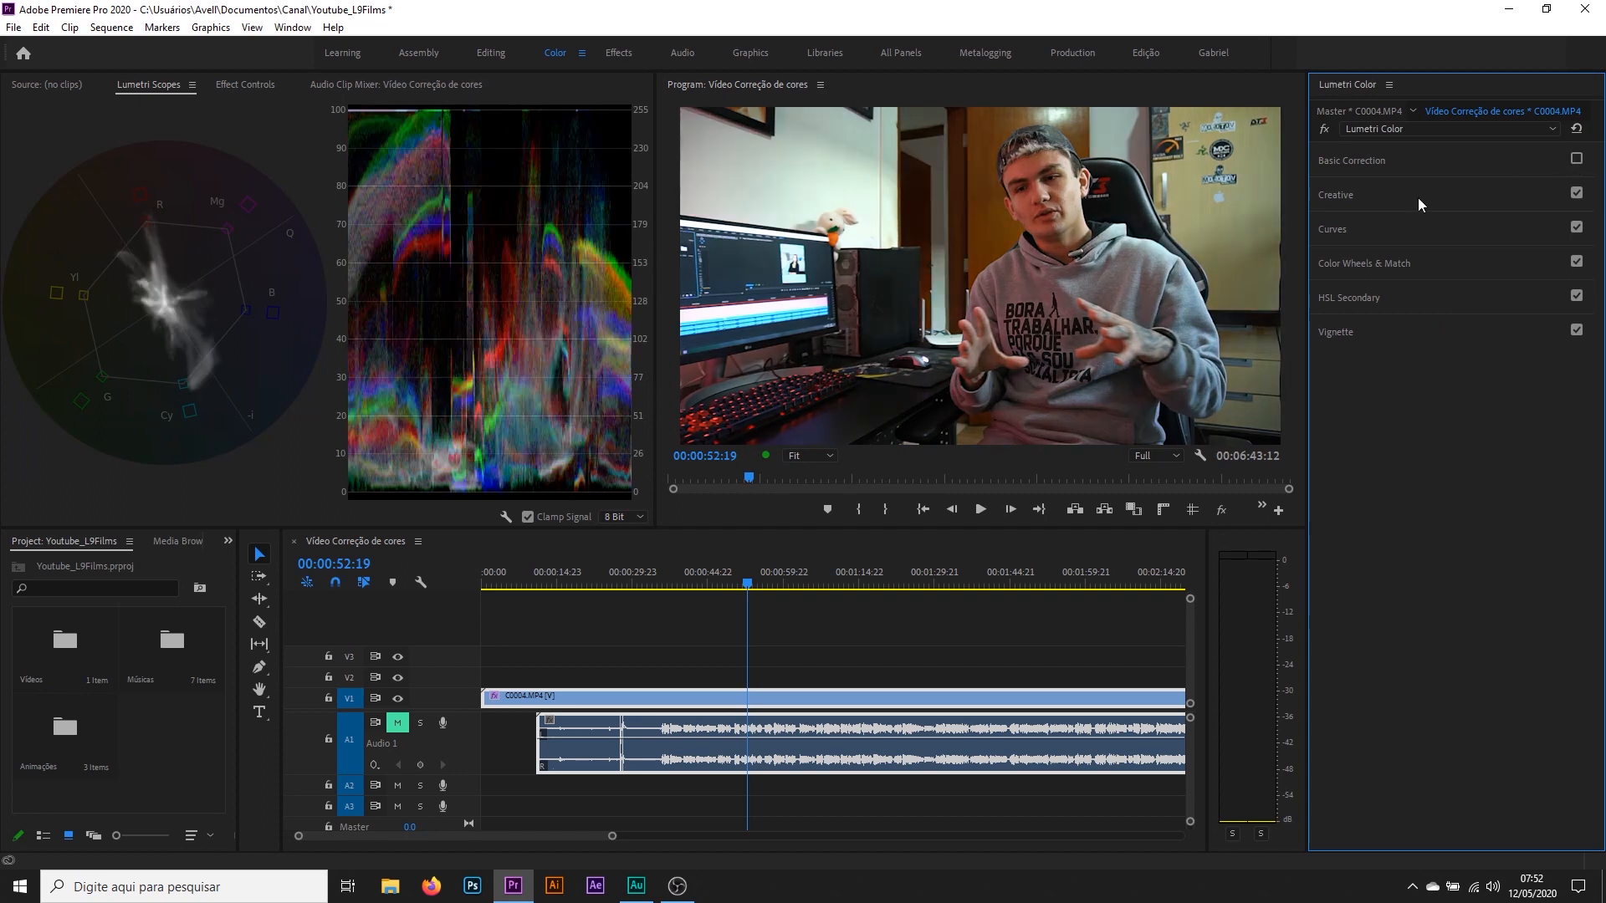
click(1345, 228)
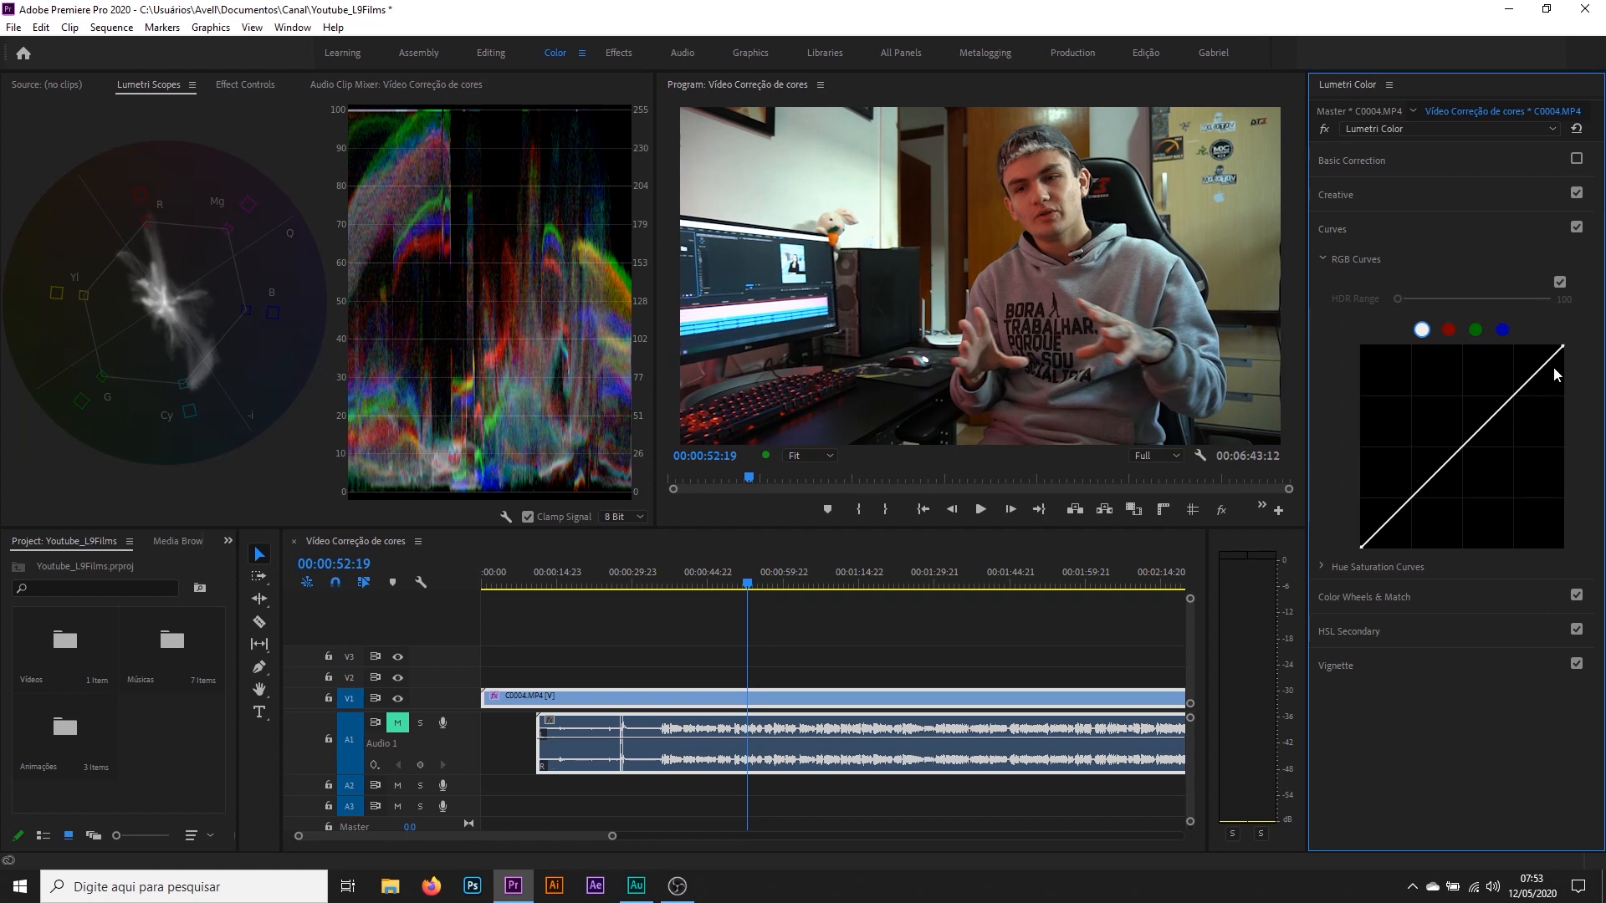
Add midtone, highlight and shadow points to the white RGB curve, remove the extra darkest point, and raise the highlight point
click(1463, 446)
click(1515, 395)
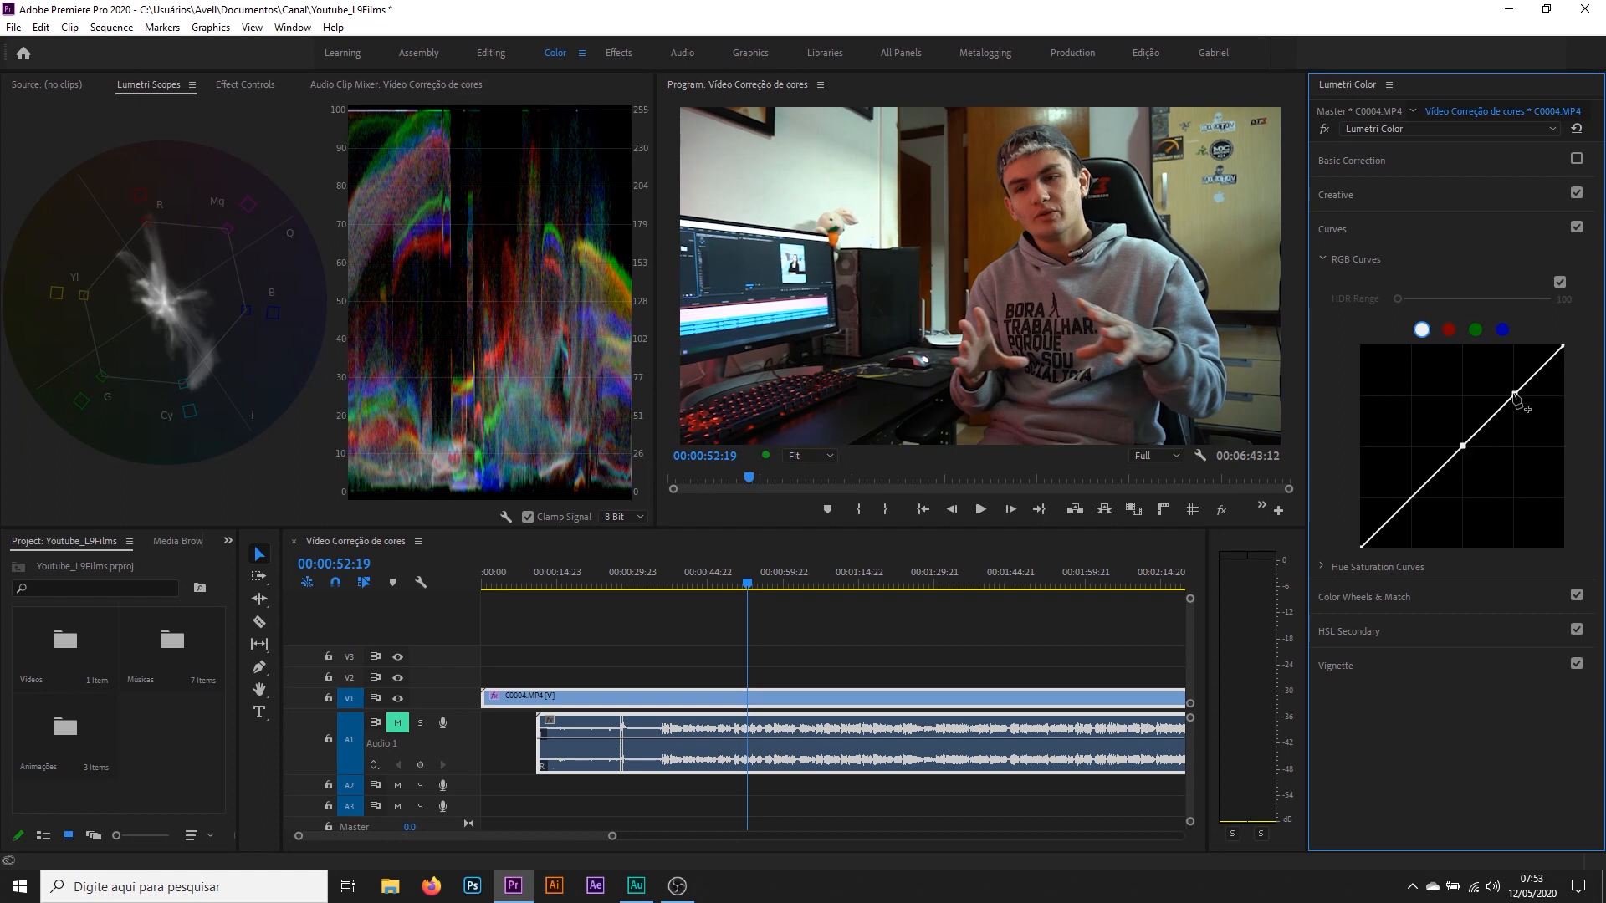
click(1410, 499)
click(1374, 535)
drag(1368, 544, 1374, 535)
ctrl+click(1374, 535)
drag(1516, 399, 1521, 372)
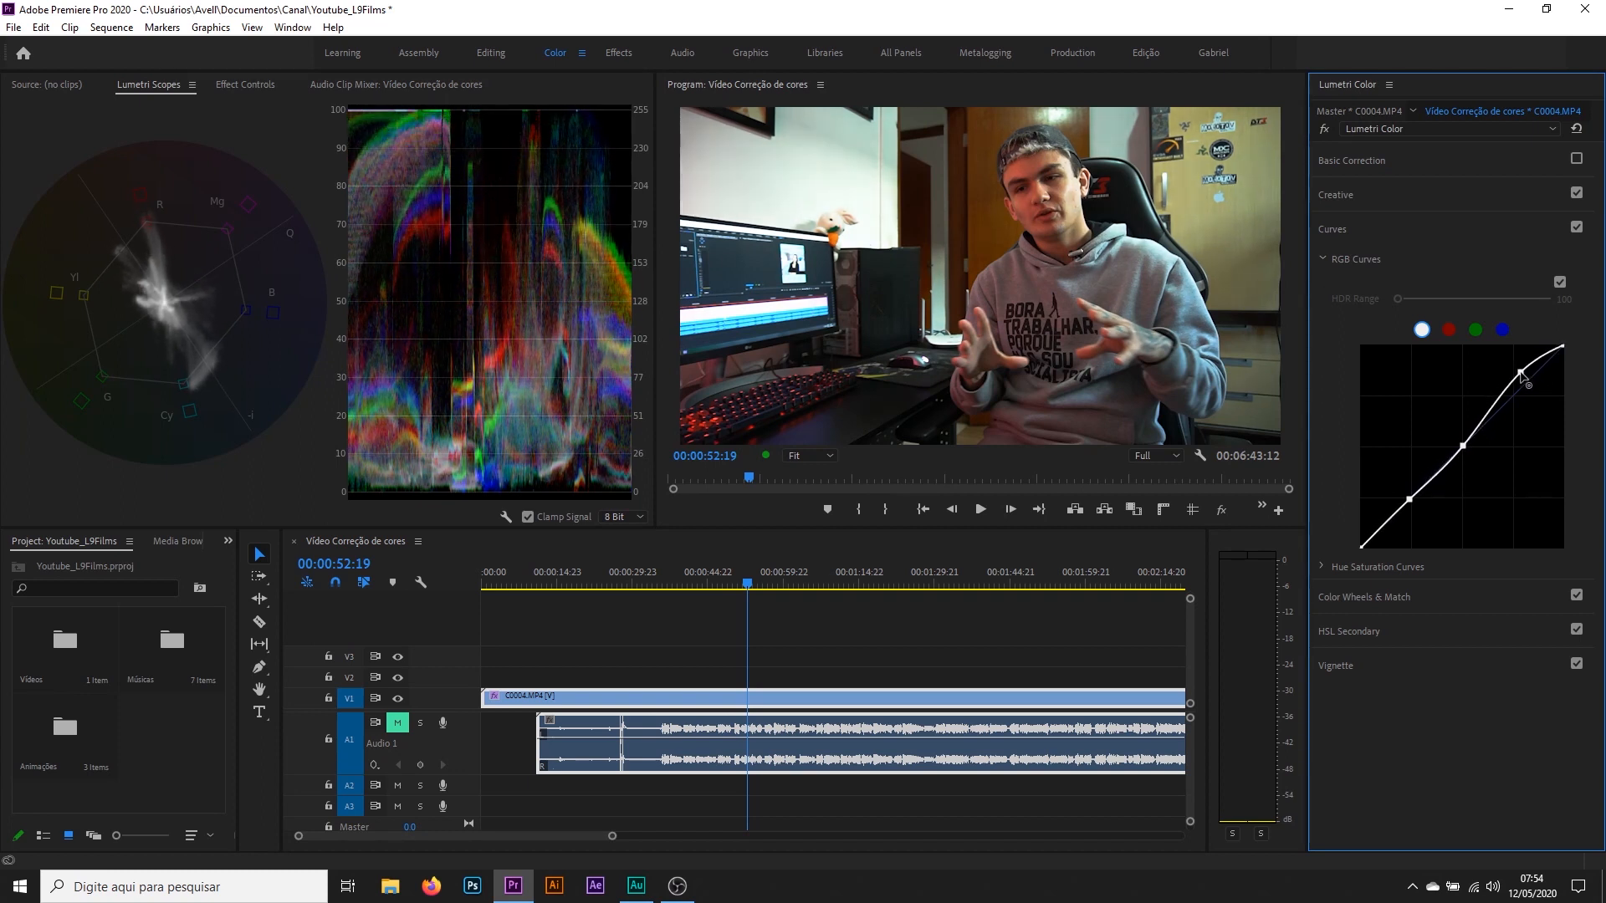
Try raising the midtone point and nudging the shadow point of the white RGB curve, and reset the curve
mouse_move(1464, 449)
mouse_down()
mouse_move(1454, 420)
mouse_move(1466, 465)
mouse_move(1458, 440)
mouse_up()
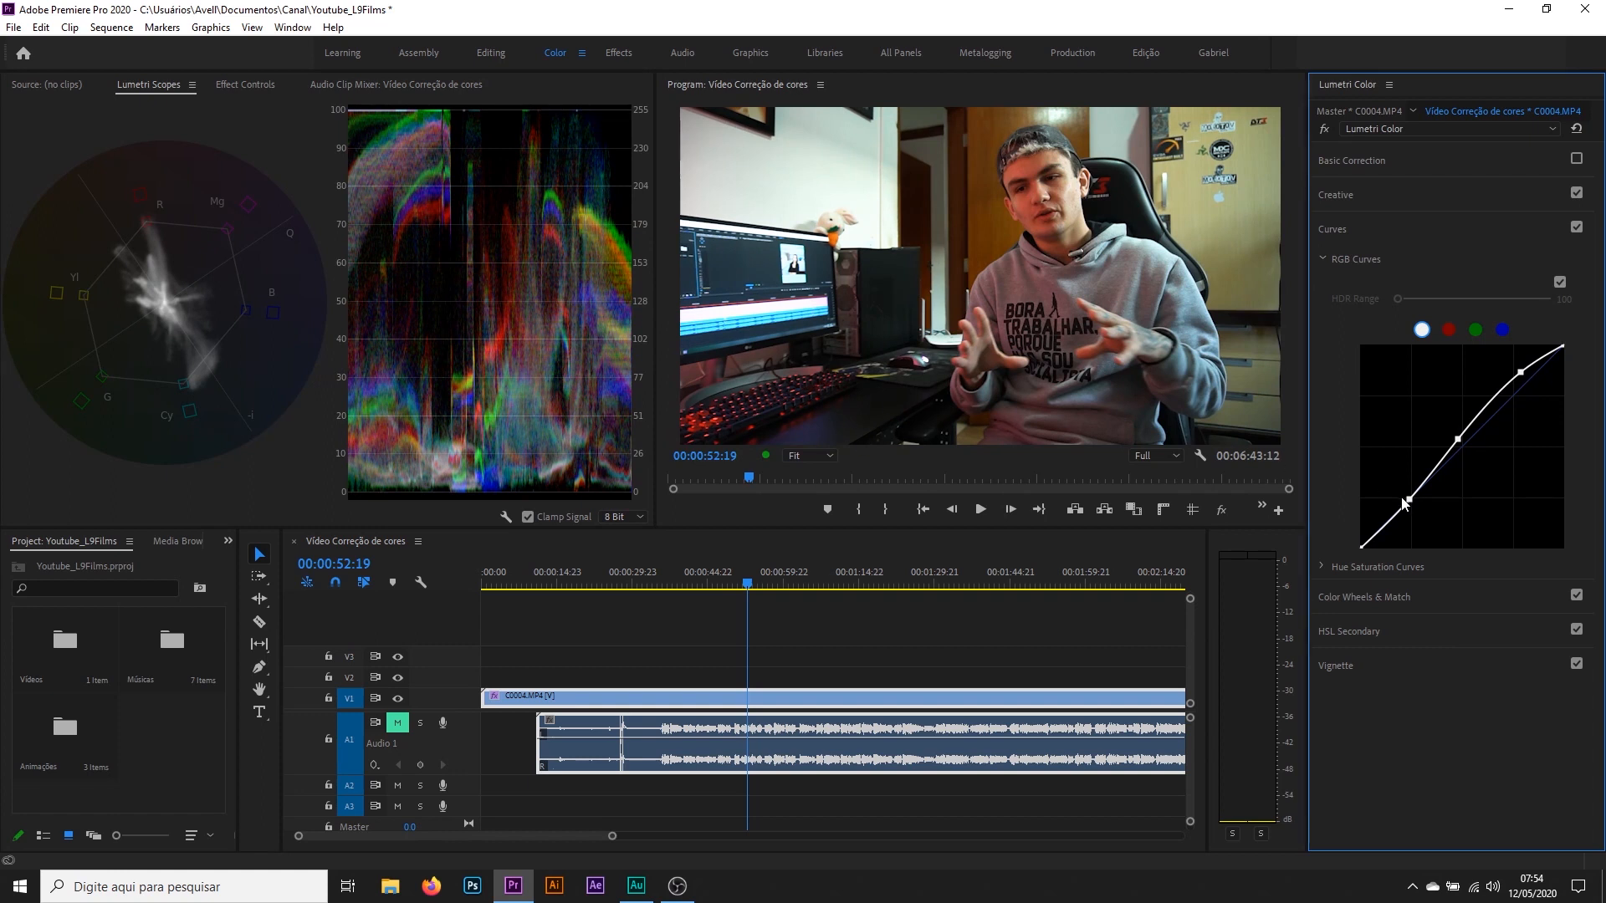
mouse_move(1408, 502)
mouse_down()
mouse_move(1405, 484)
mouse_move(1411, 500)
mouse_up()
double_click(1411, 502)
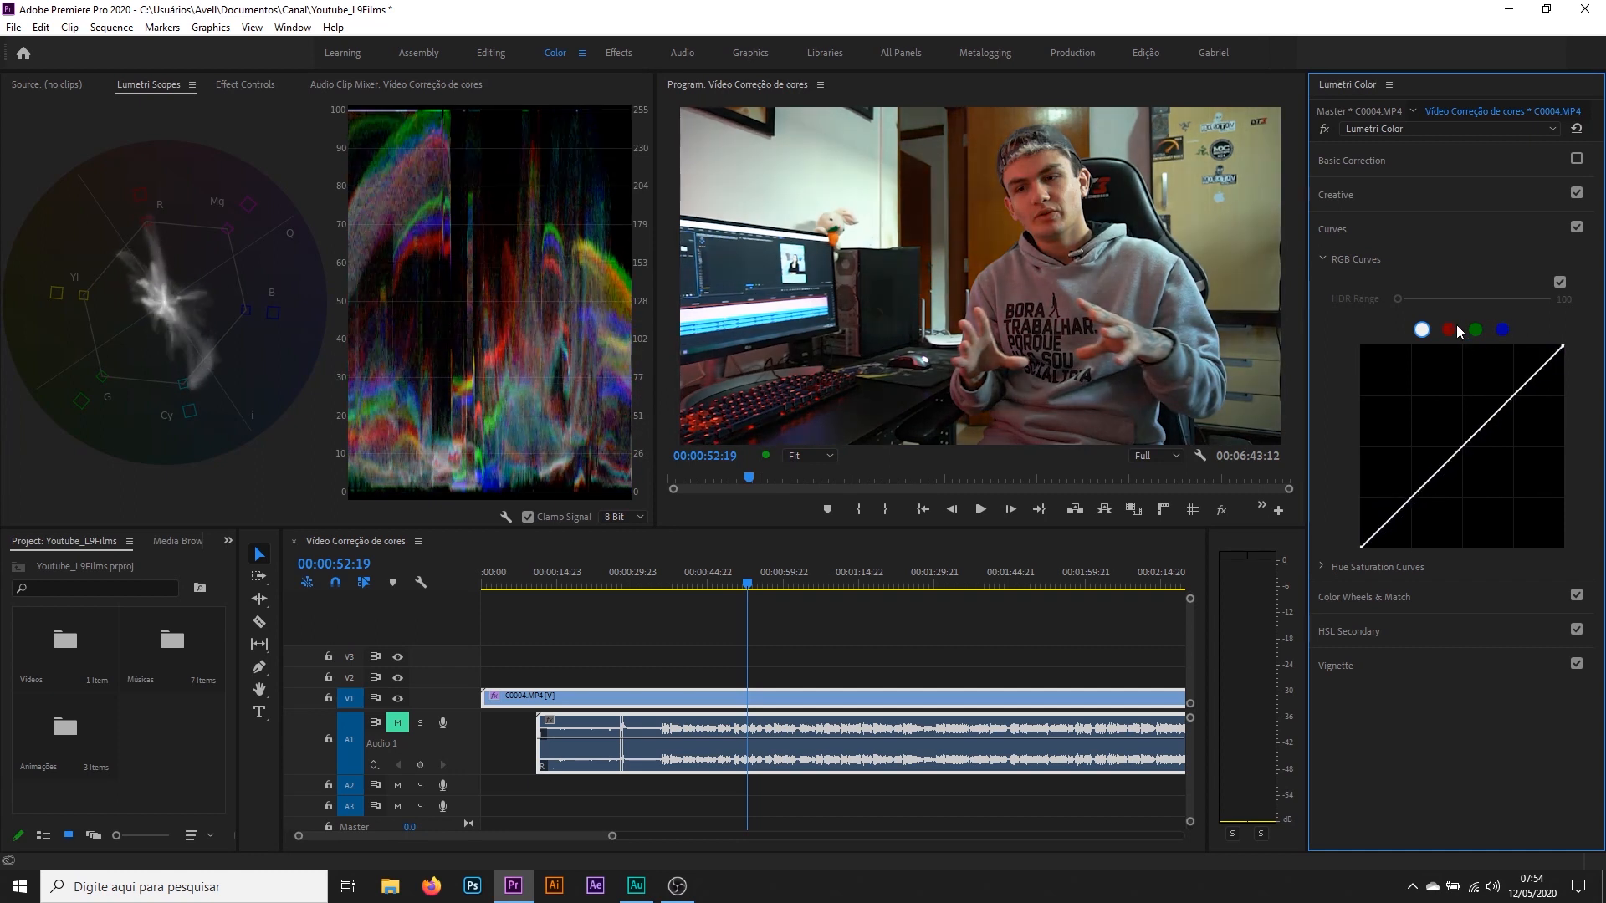
Bring up the red, green and blue RGB curves in turn, and pull the green curve's midpoint down slightly
click(1449, 329)
click(1476, 330)
click(1503, 329)
click(1450, 331)
click(1474, 330)
drag(1464, 451, 1465, 456)
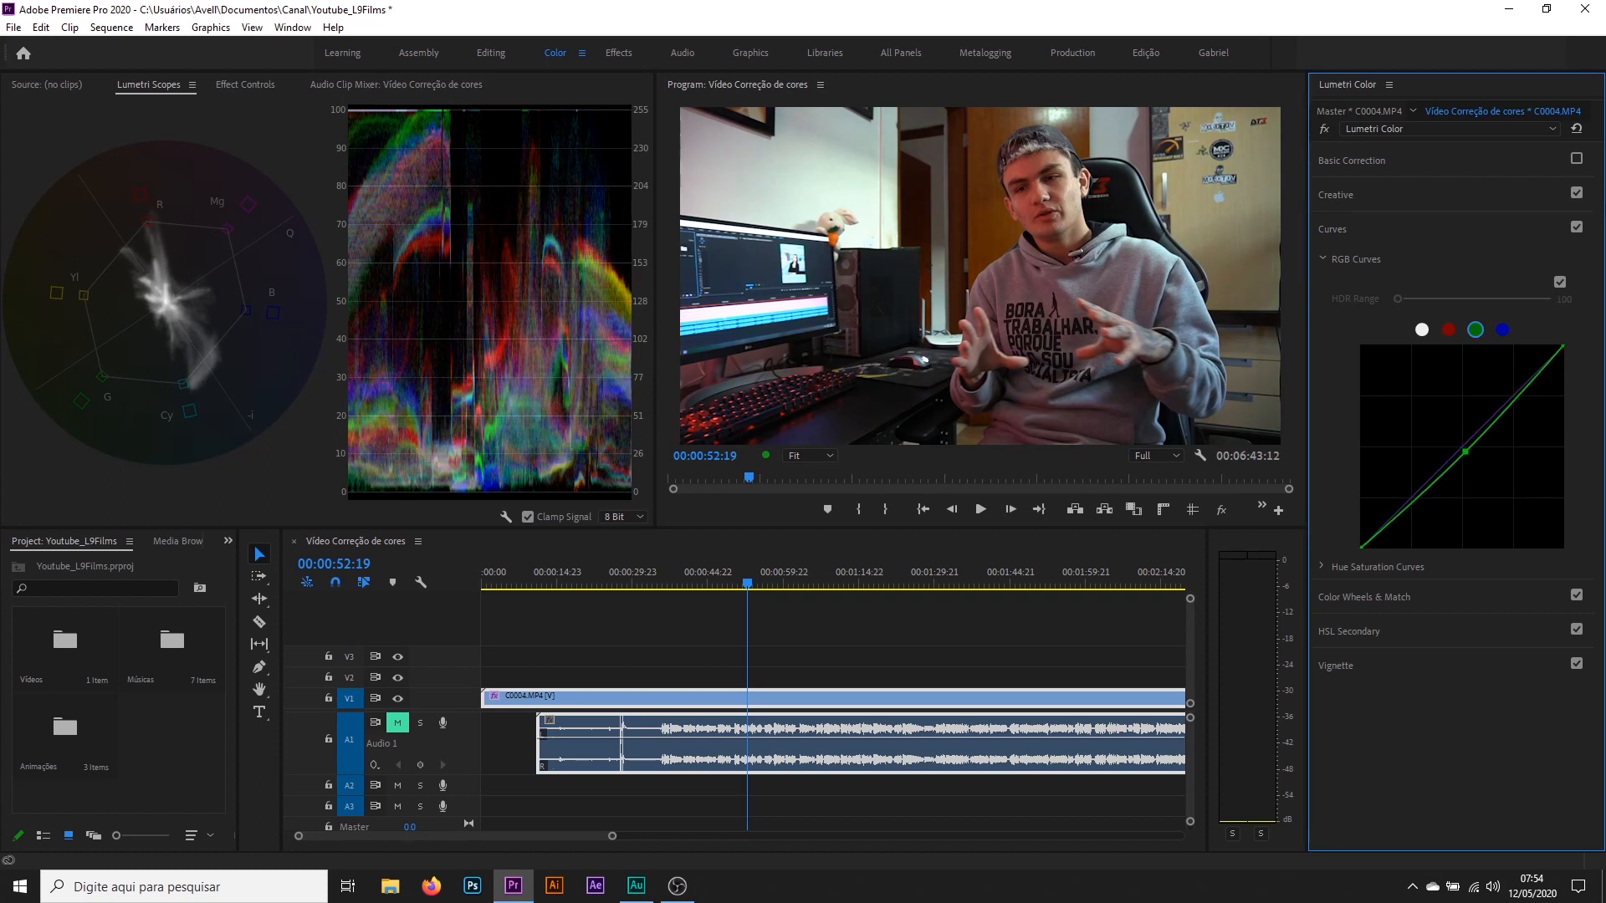
Compare the picture with Curves off and on, and try lowering the green midpoint further before undoing that change
click(1577, 228)
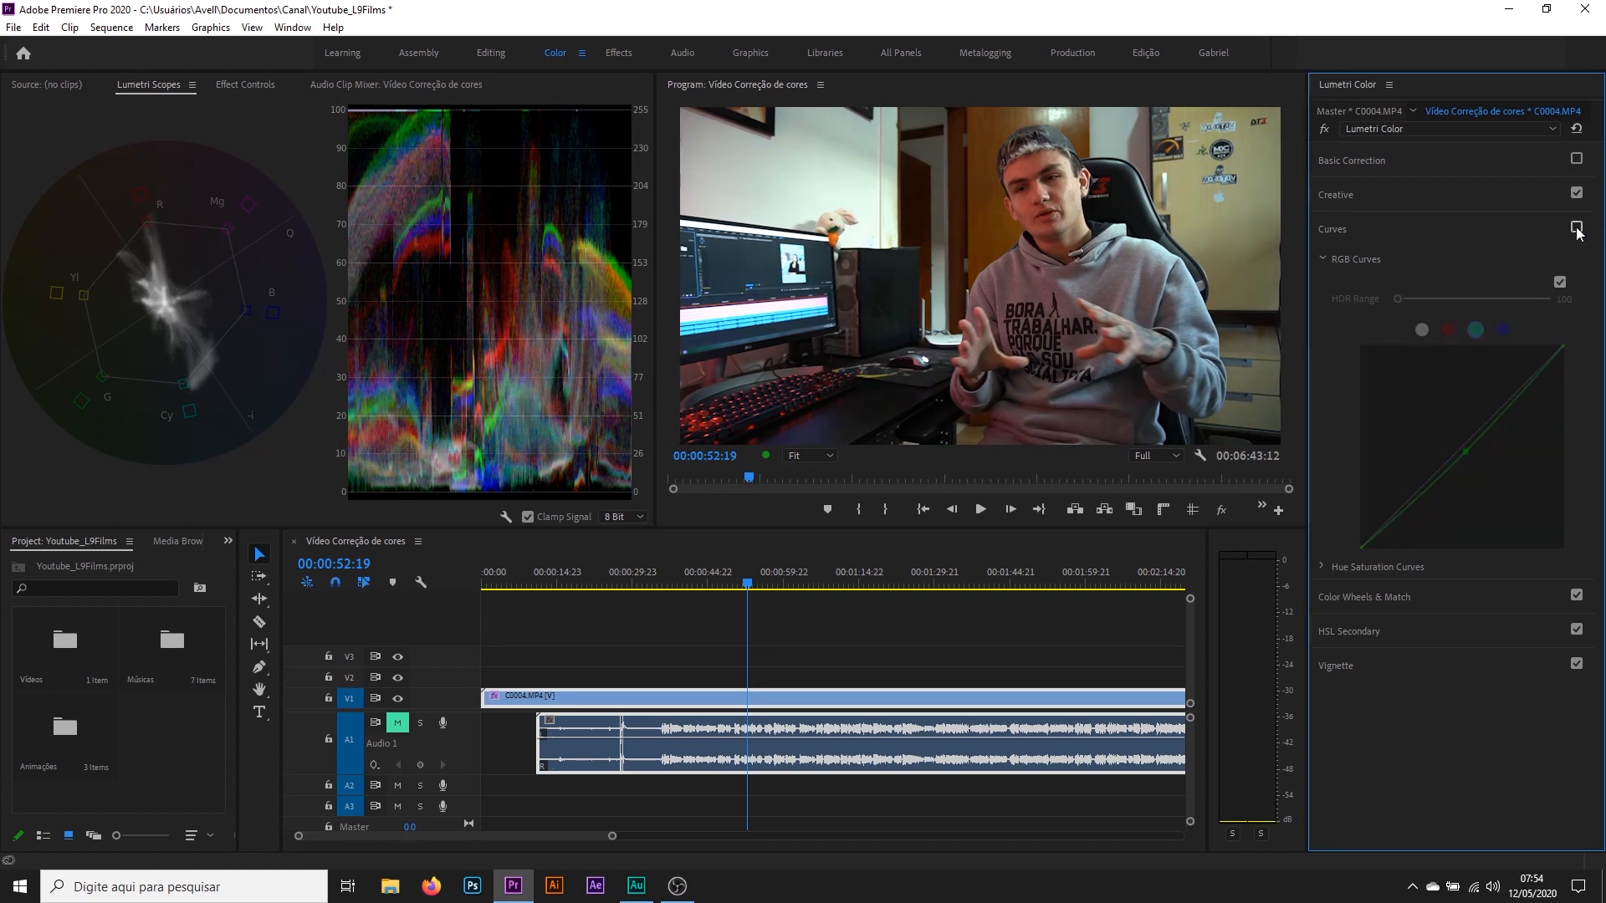
click(1577, 228)
drag(1464, 452, 1484, 463)
key(ctrl+z)
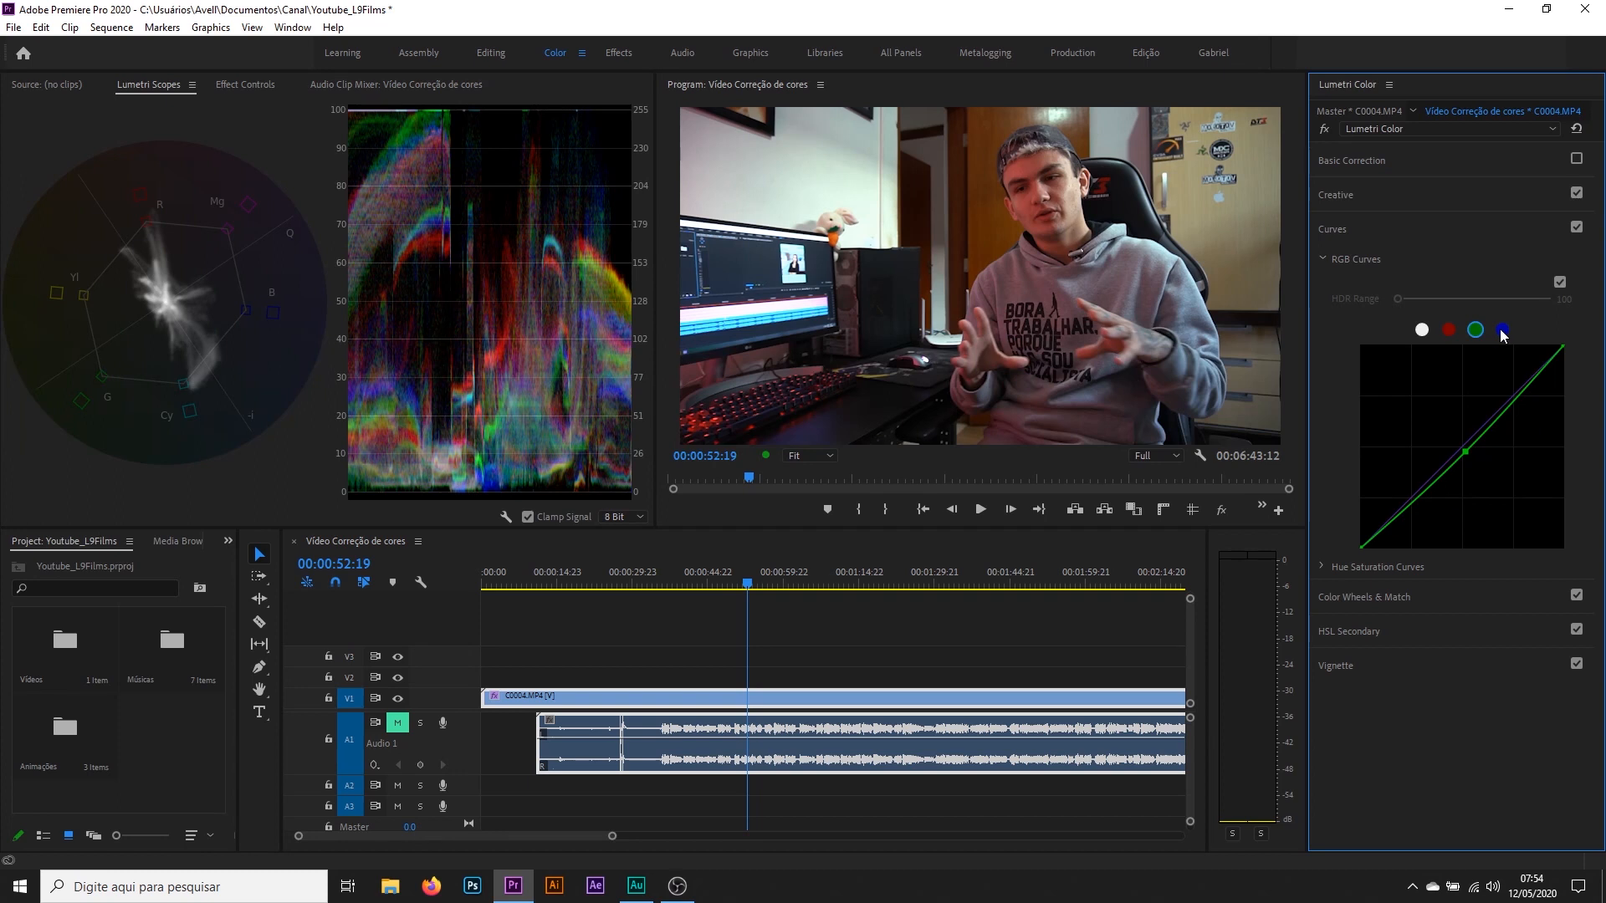
Try raising the midpoint of the blue RGB curve and adding a midpoint to the red one, and reset both curves
click(1502, 330)
drag(1471, 438, 1463, 428)
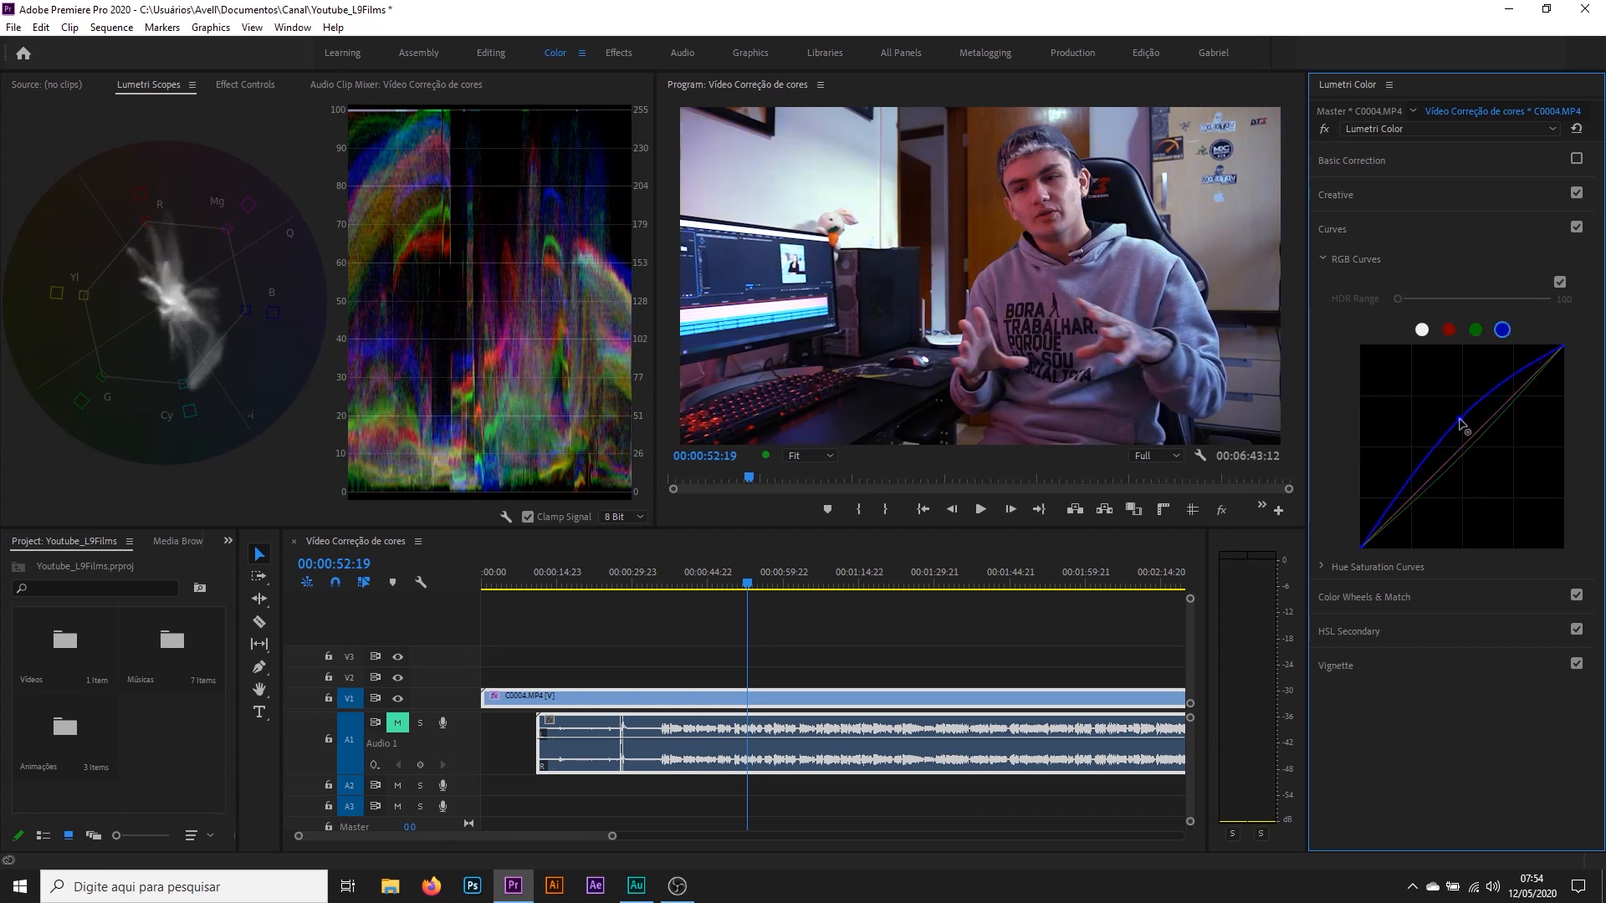
click(1449, 329)
click(1473, 441)
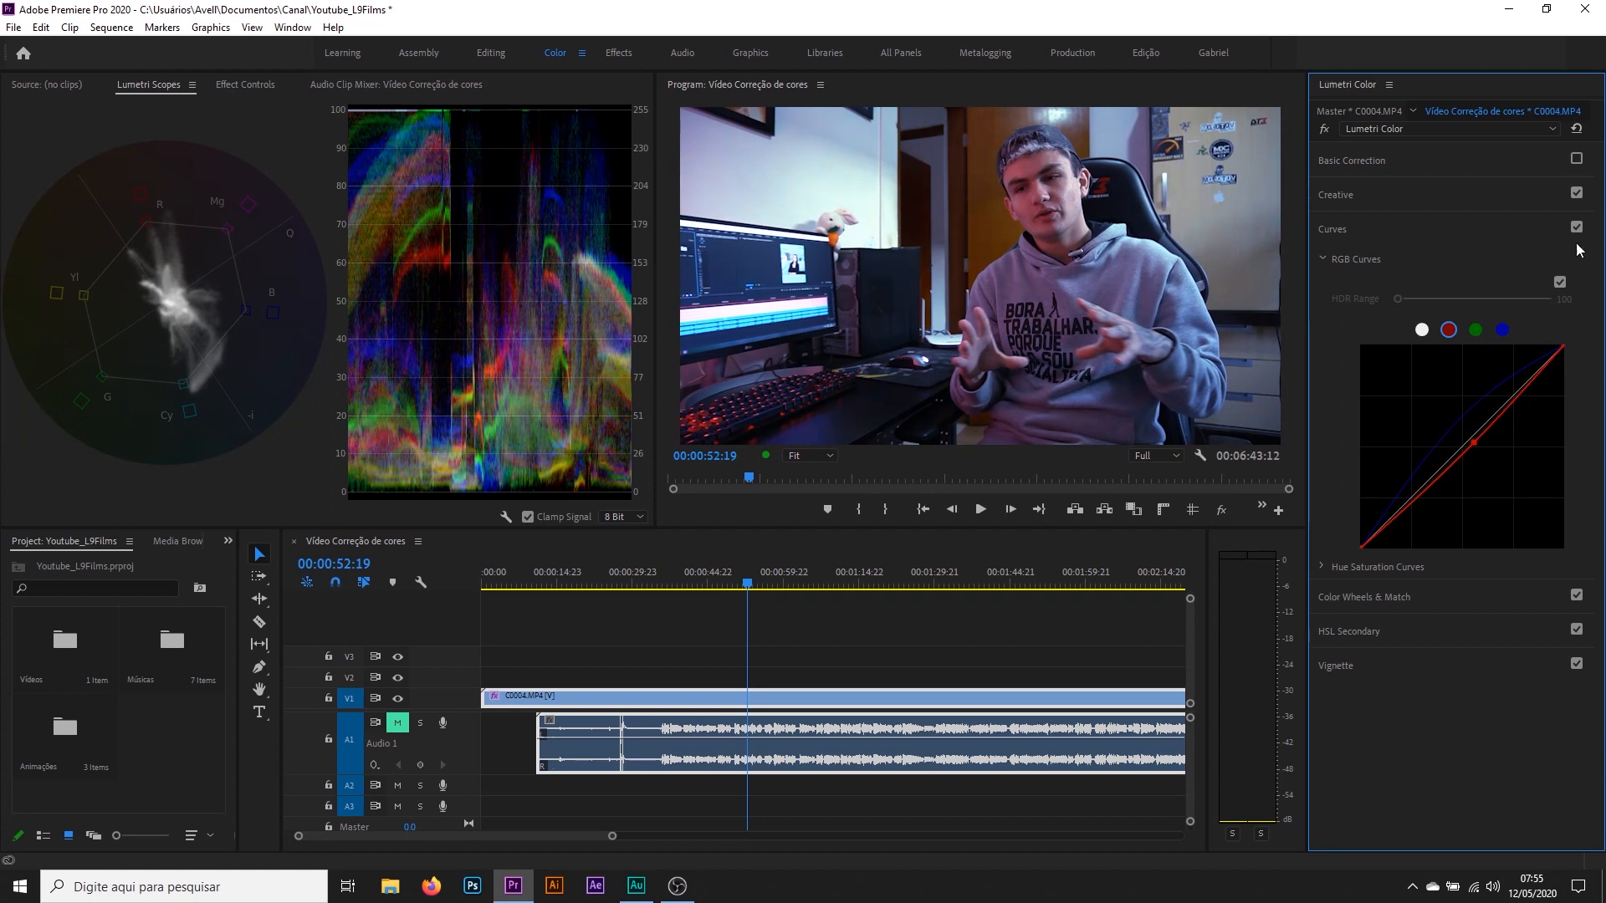
double_click(1473, 444)
click(1502, 329)
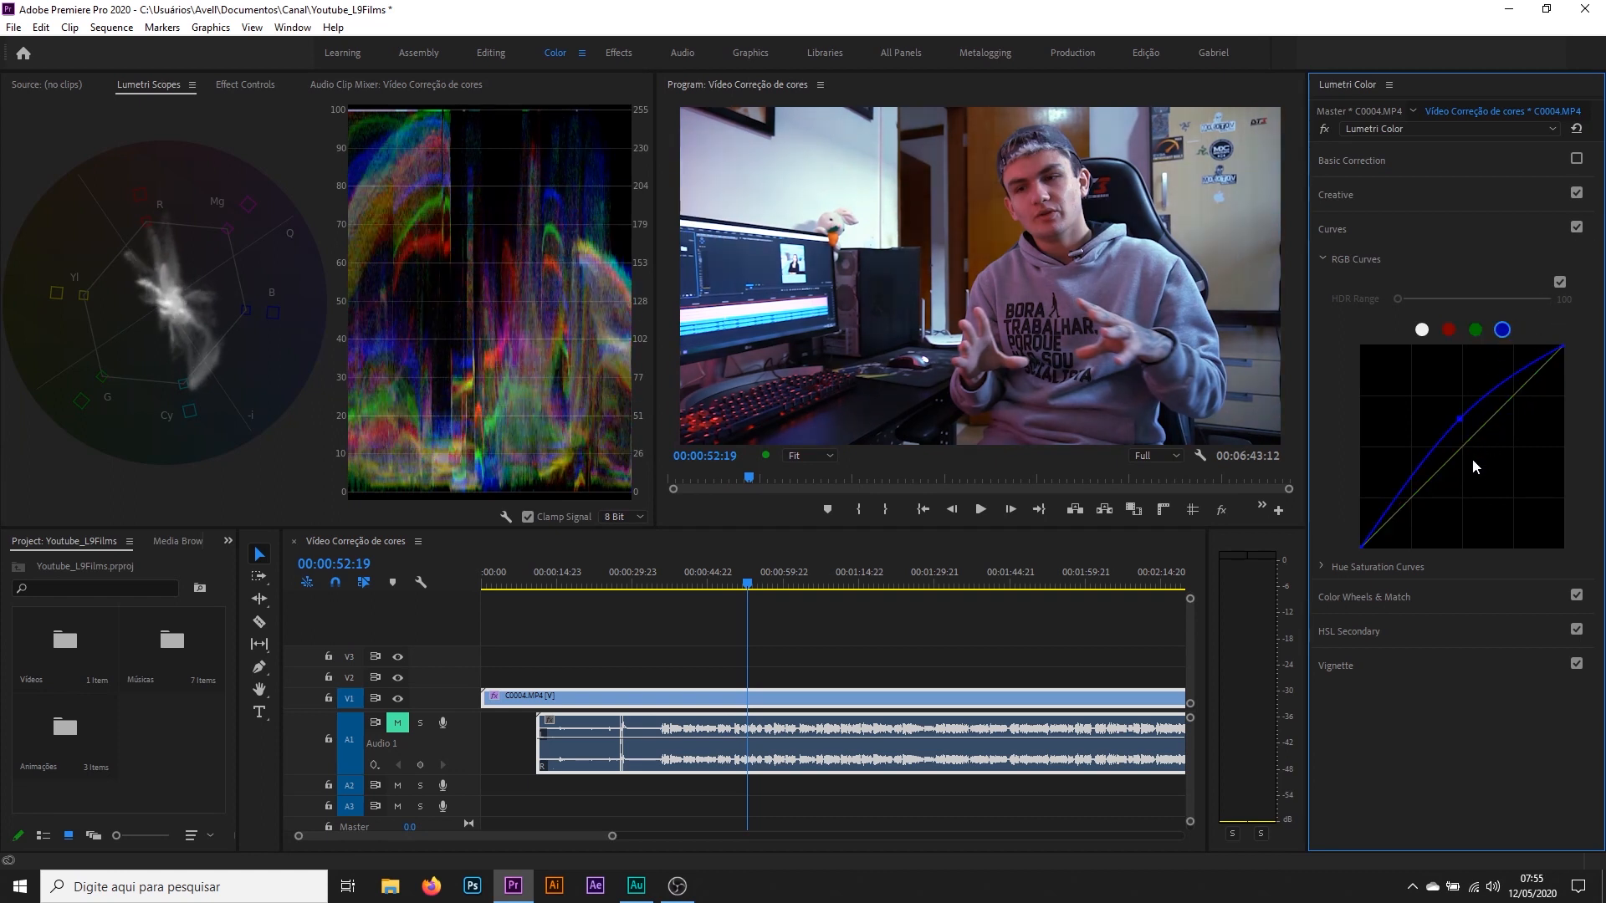
double_click(1459, 421)
Try a strong midtone lift on the white RGB curve and reset the curve to a straight line
click(1422, 329)
drag(1456, 442, 1439, 407)
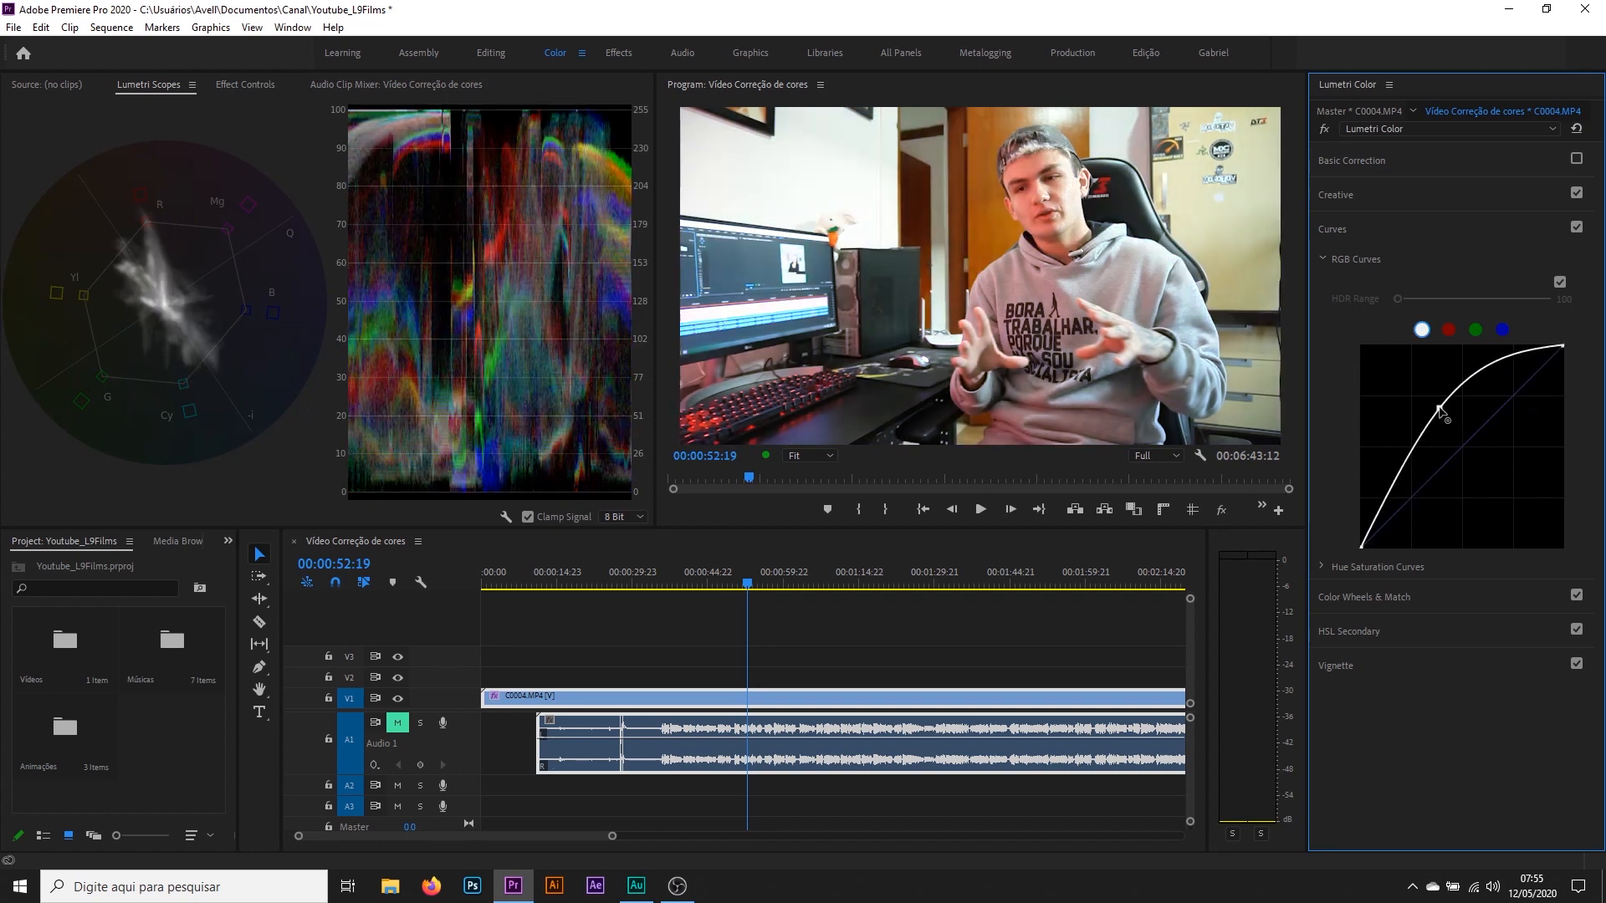
double_click(1440, 409)
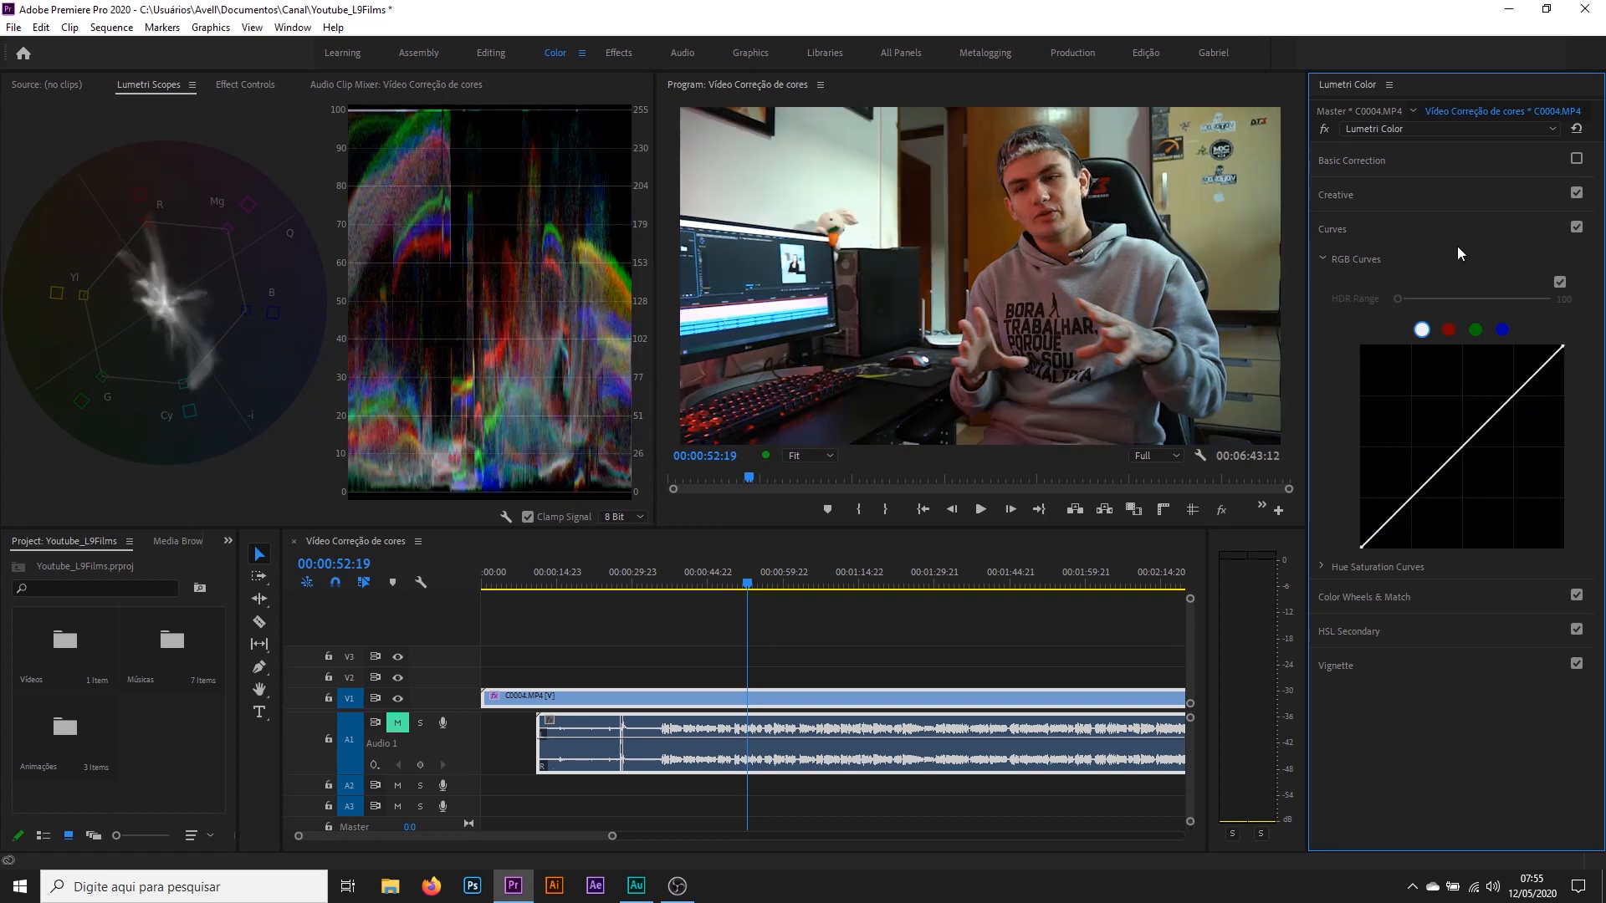
Re-enable the Basic Correction adjustments, and in Curves collapse RGB Curves and expand Hue Saturation Curves
click(1529, 224)
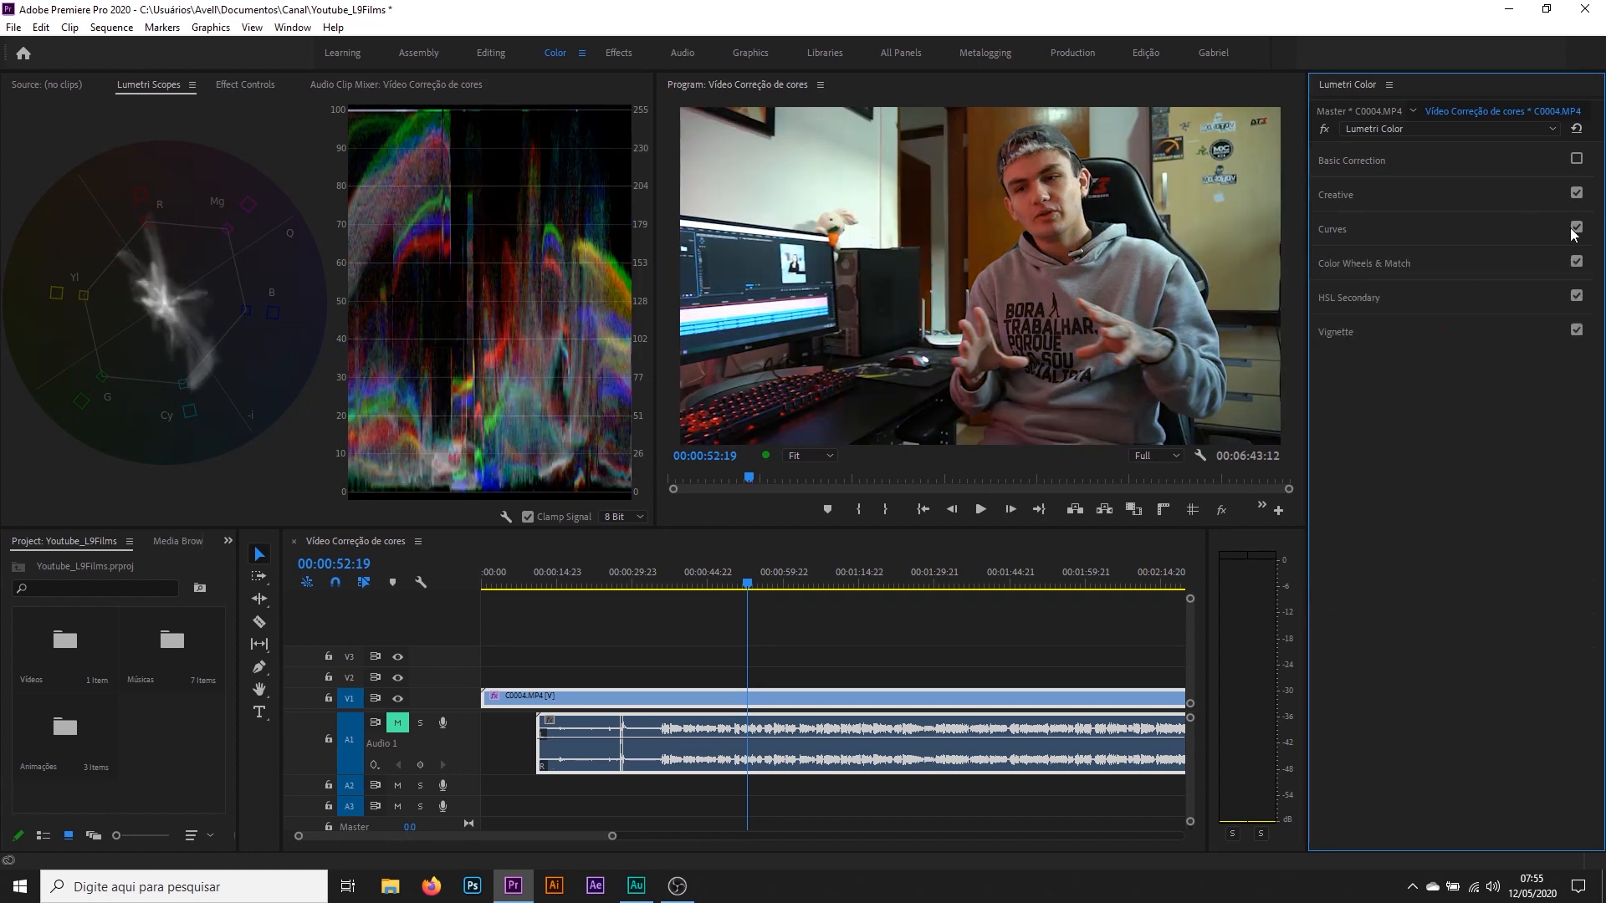
click(1576, 159)
click(1348, 229)
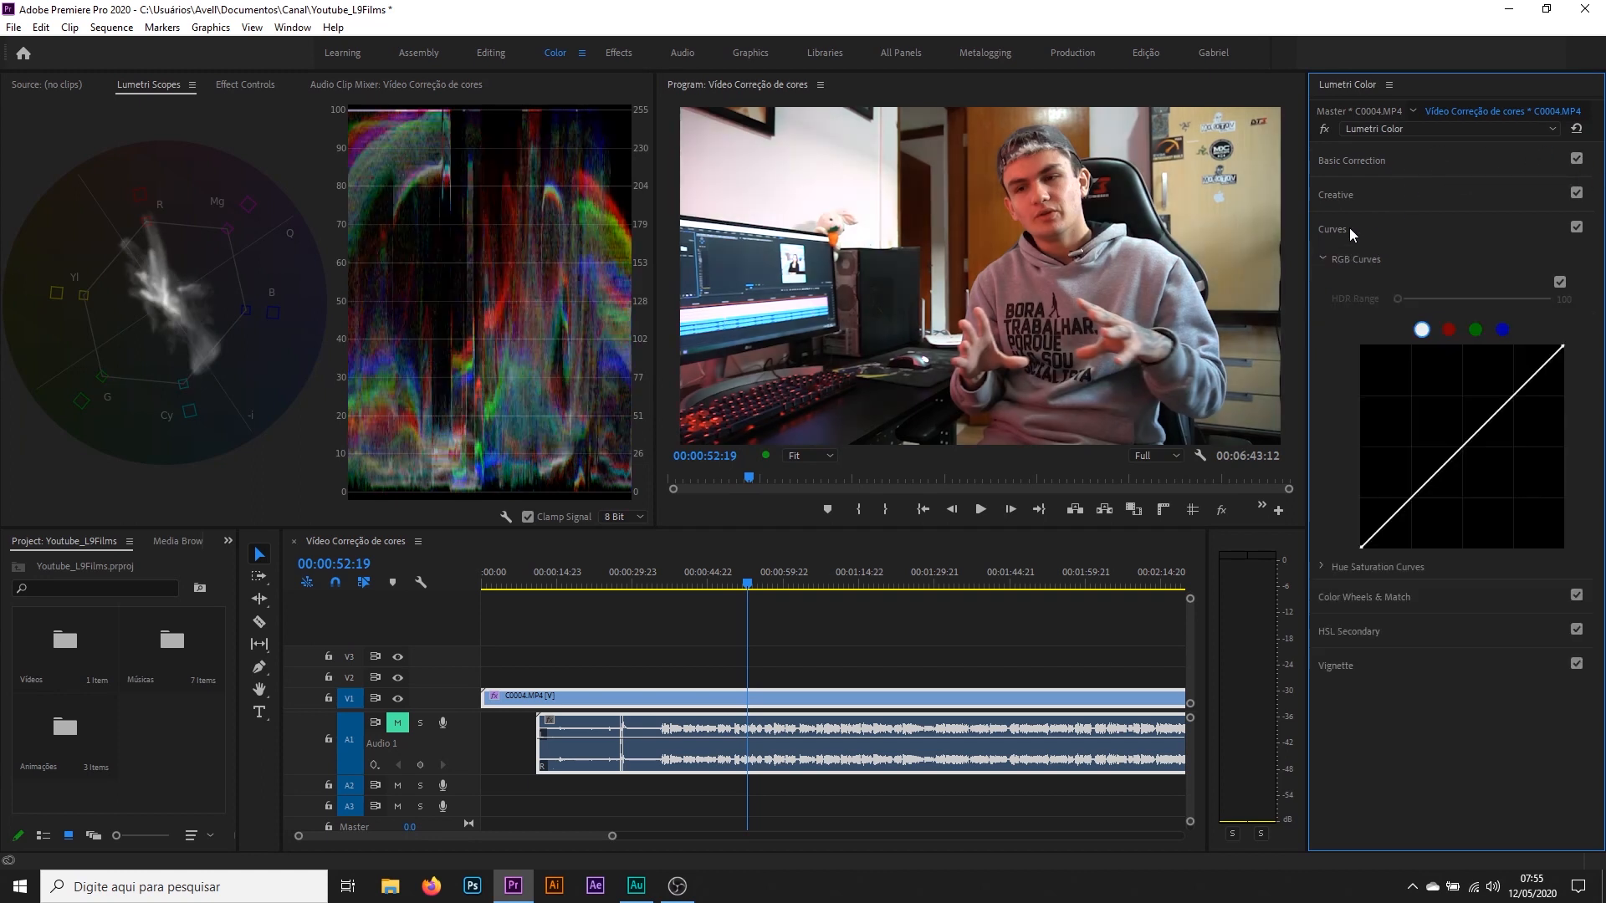
click(1325, 258)
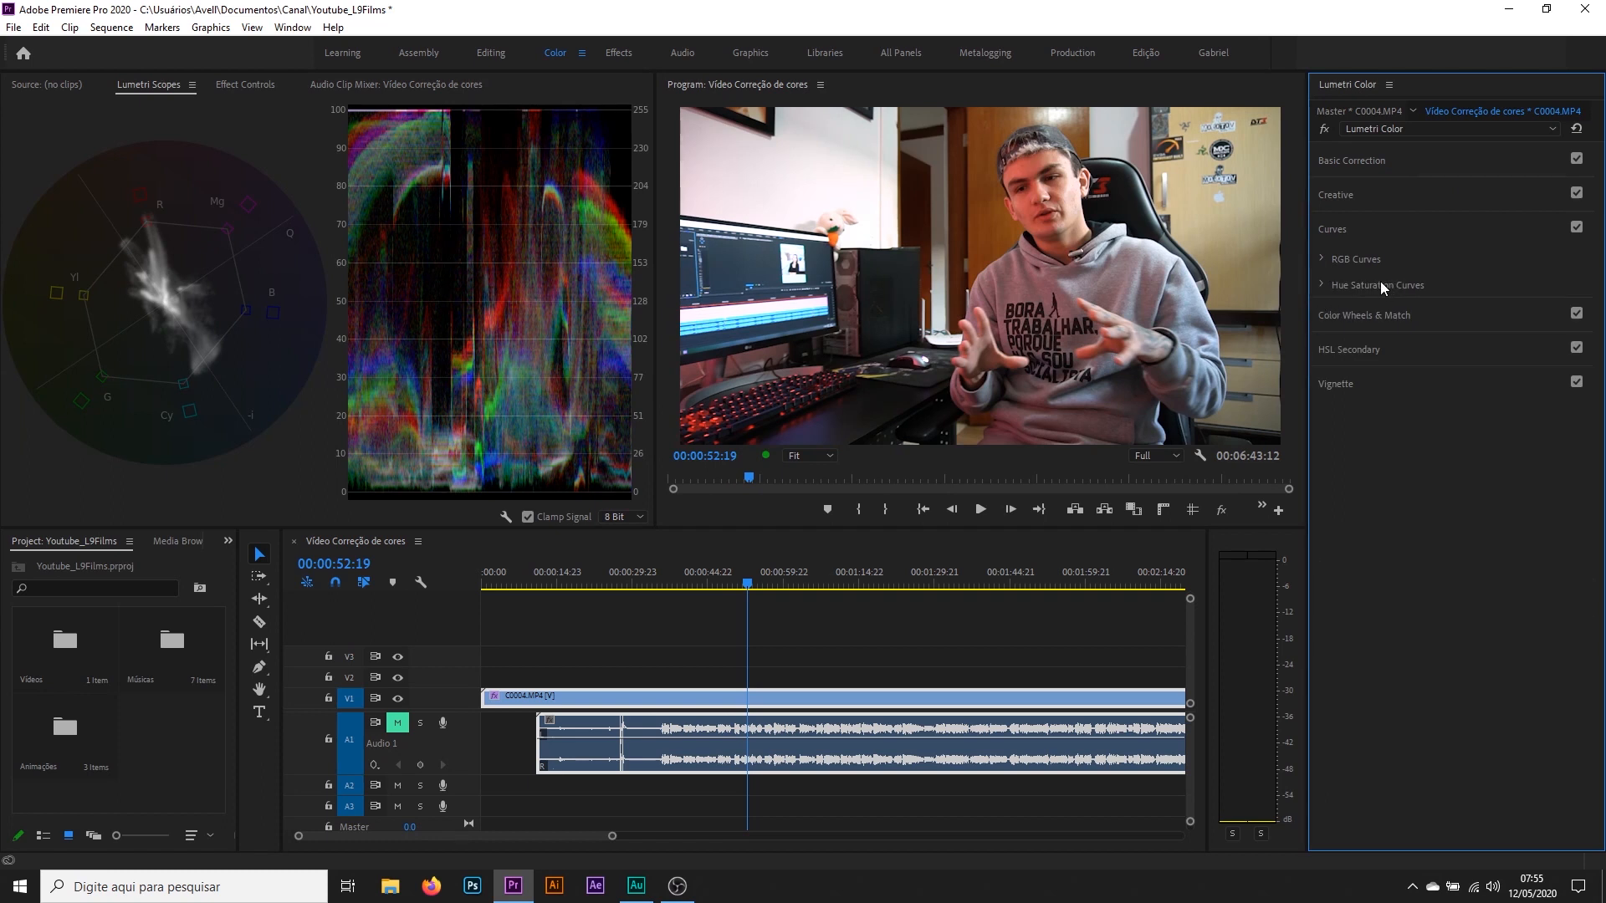
click(1326, 285)
drag(1599, 260, 1600, 291)
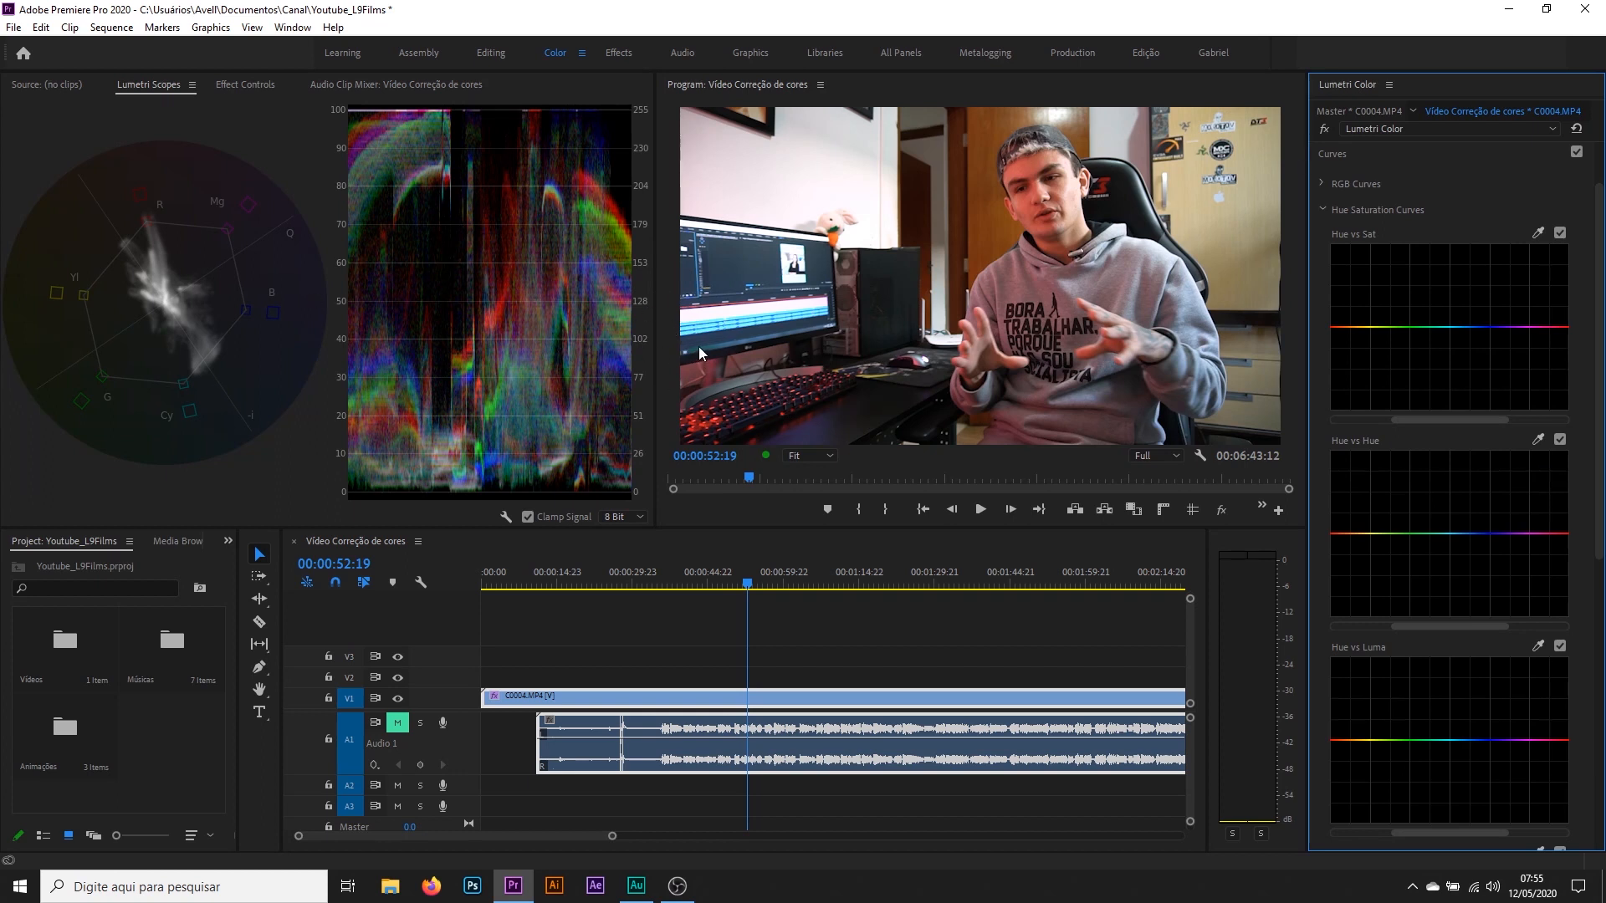
click(795, 264)
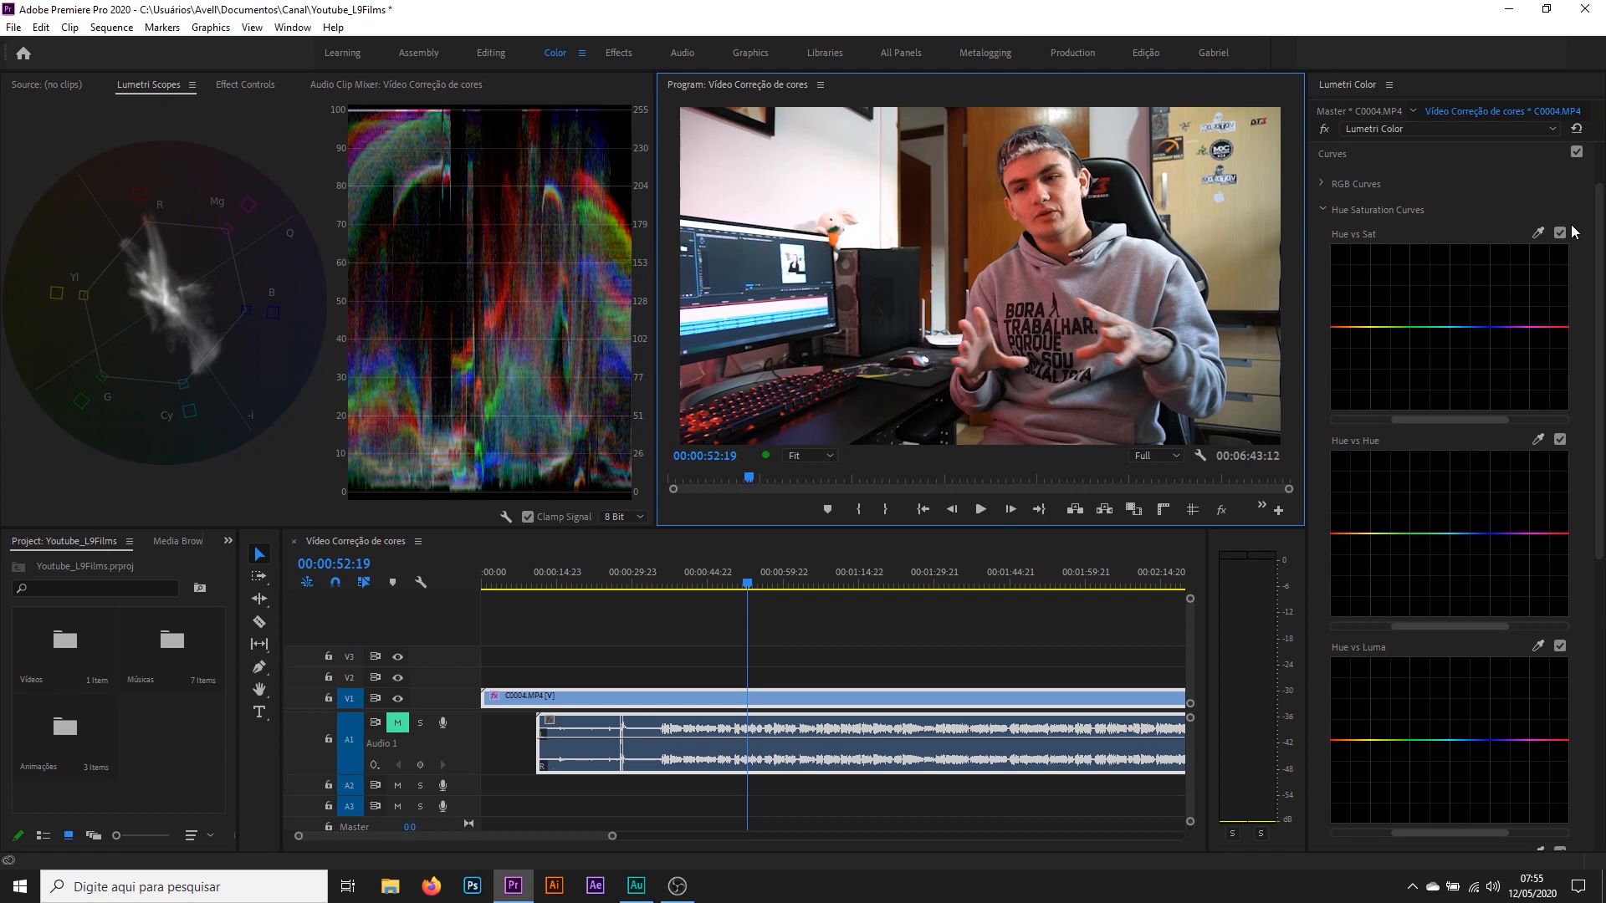
drag(1601, 233, 1603, 244)
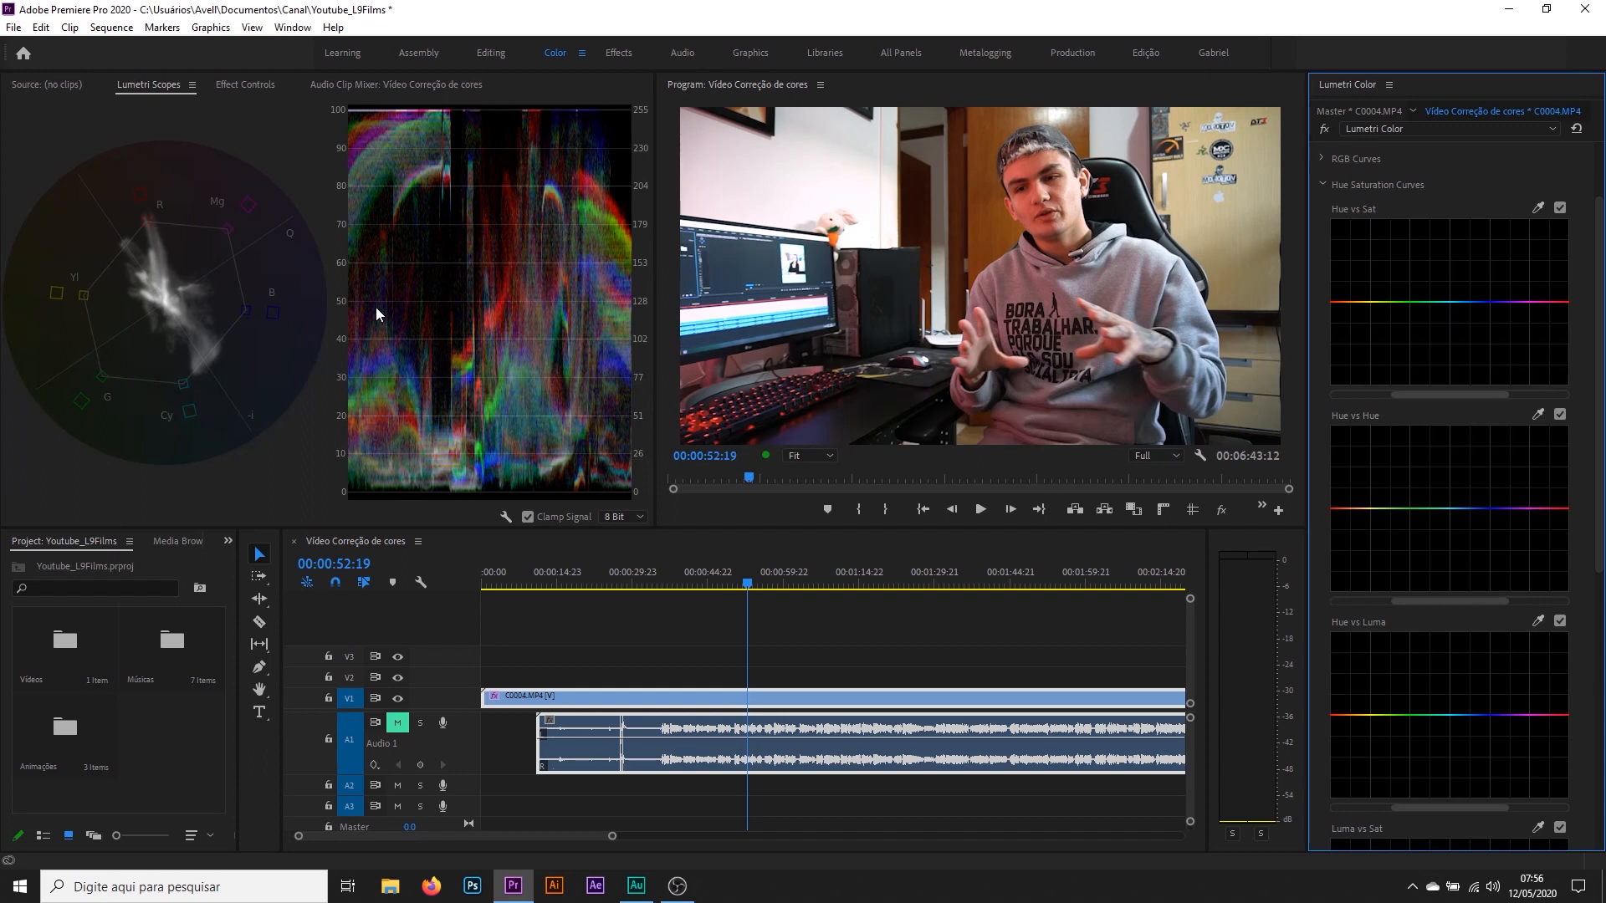
Try adding points around cyan on the Hue vs Sat curve and pulling the cyan down, and undo the change
click(1539, 208)
click(1465, 302)
click(1452, 301)
drag(1453, 305, 1462, 379)
key(ctrl+z)
Sample the yellow background beside the chair for Hue vs Sat, try pulling the orange-to-yellow range fully down, and undo it
click(1537, 206)
click(1257, 186)
drag(1365, 304, 1368, 394)
click(1394, 302)
drag(1378, 302, 1382, 378)
drag(1342, 308, 1343, 393)
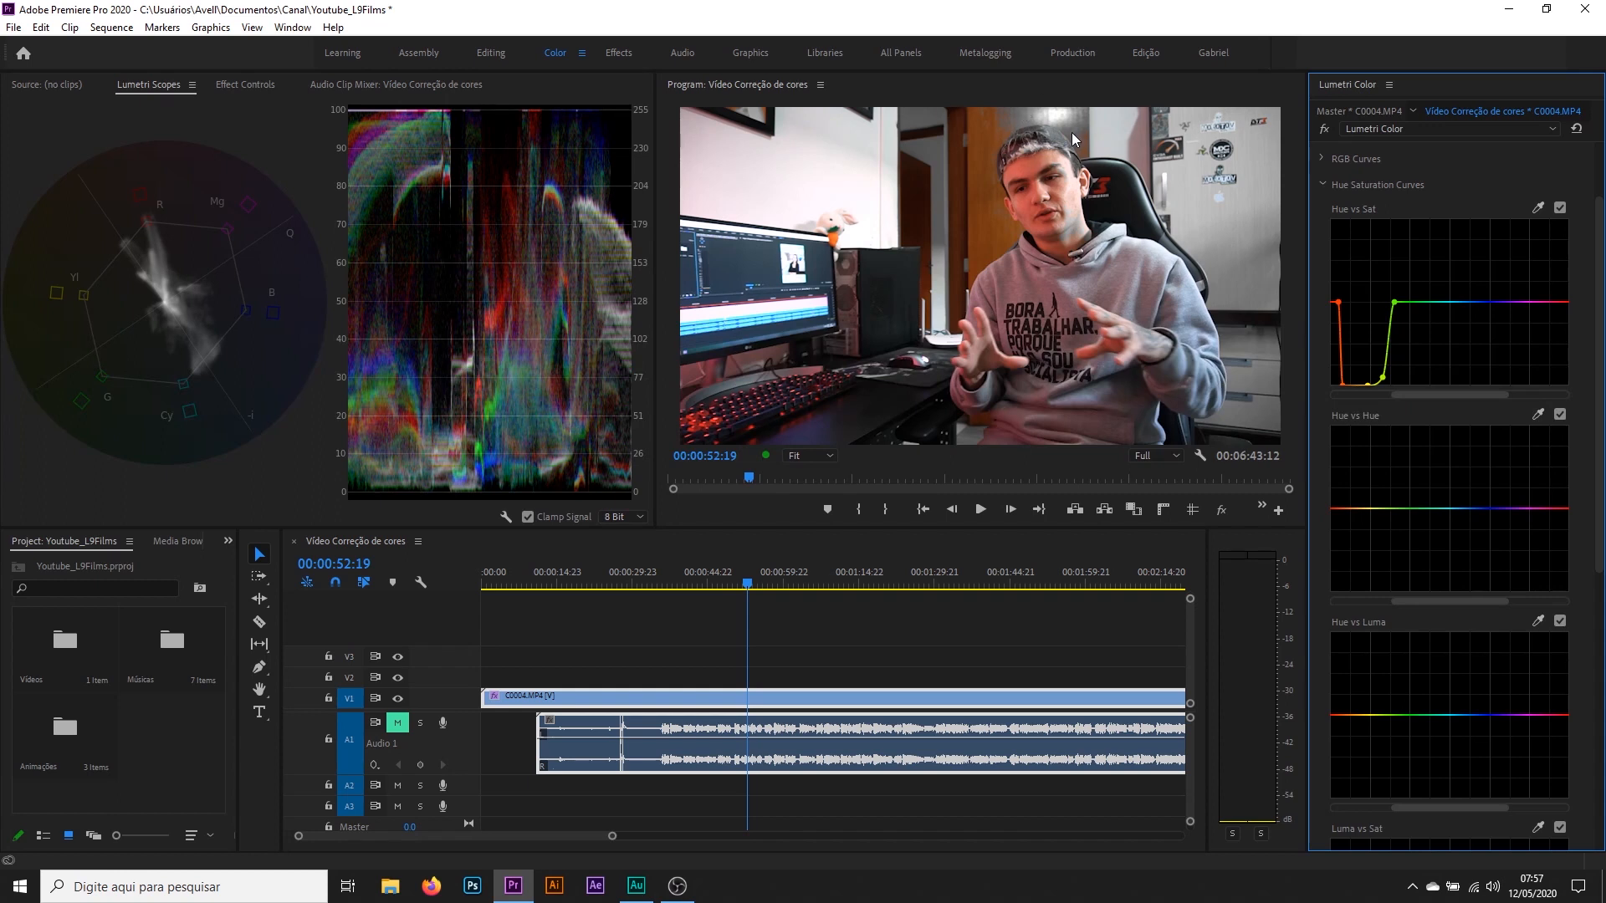
key(ctrl+z)
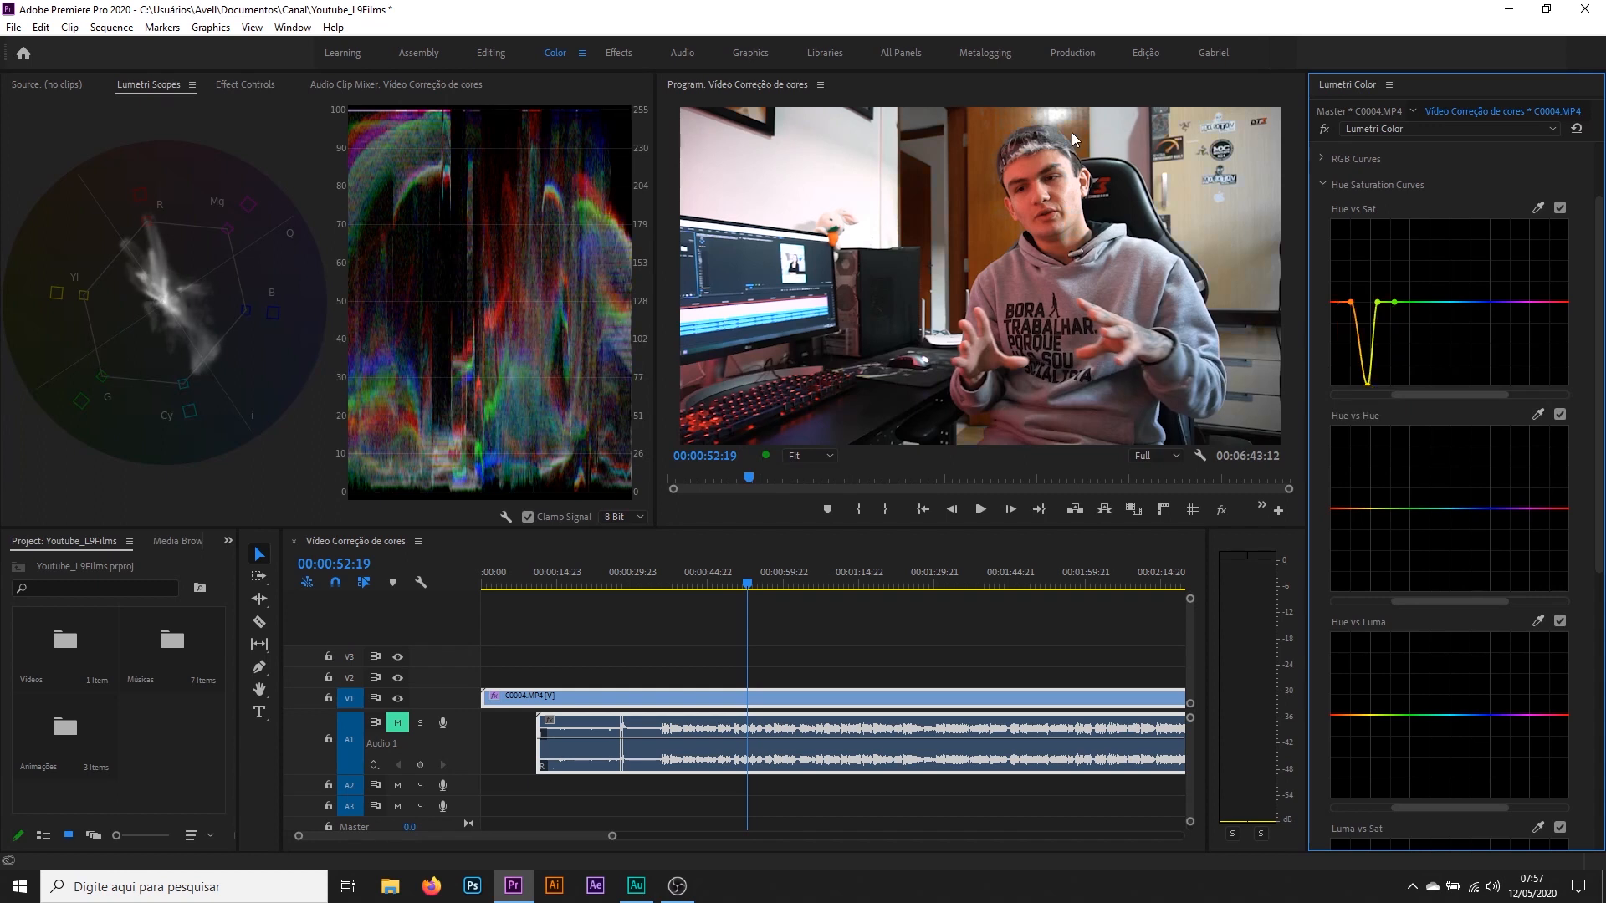
key(ctrl+z)
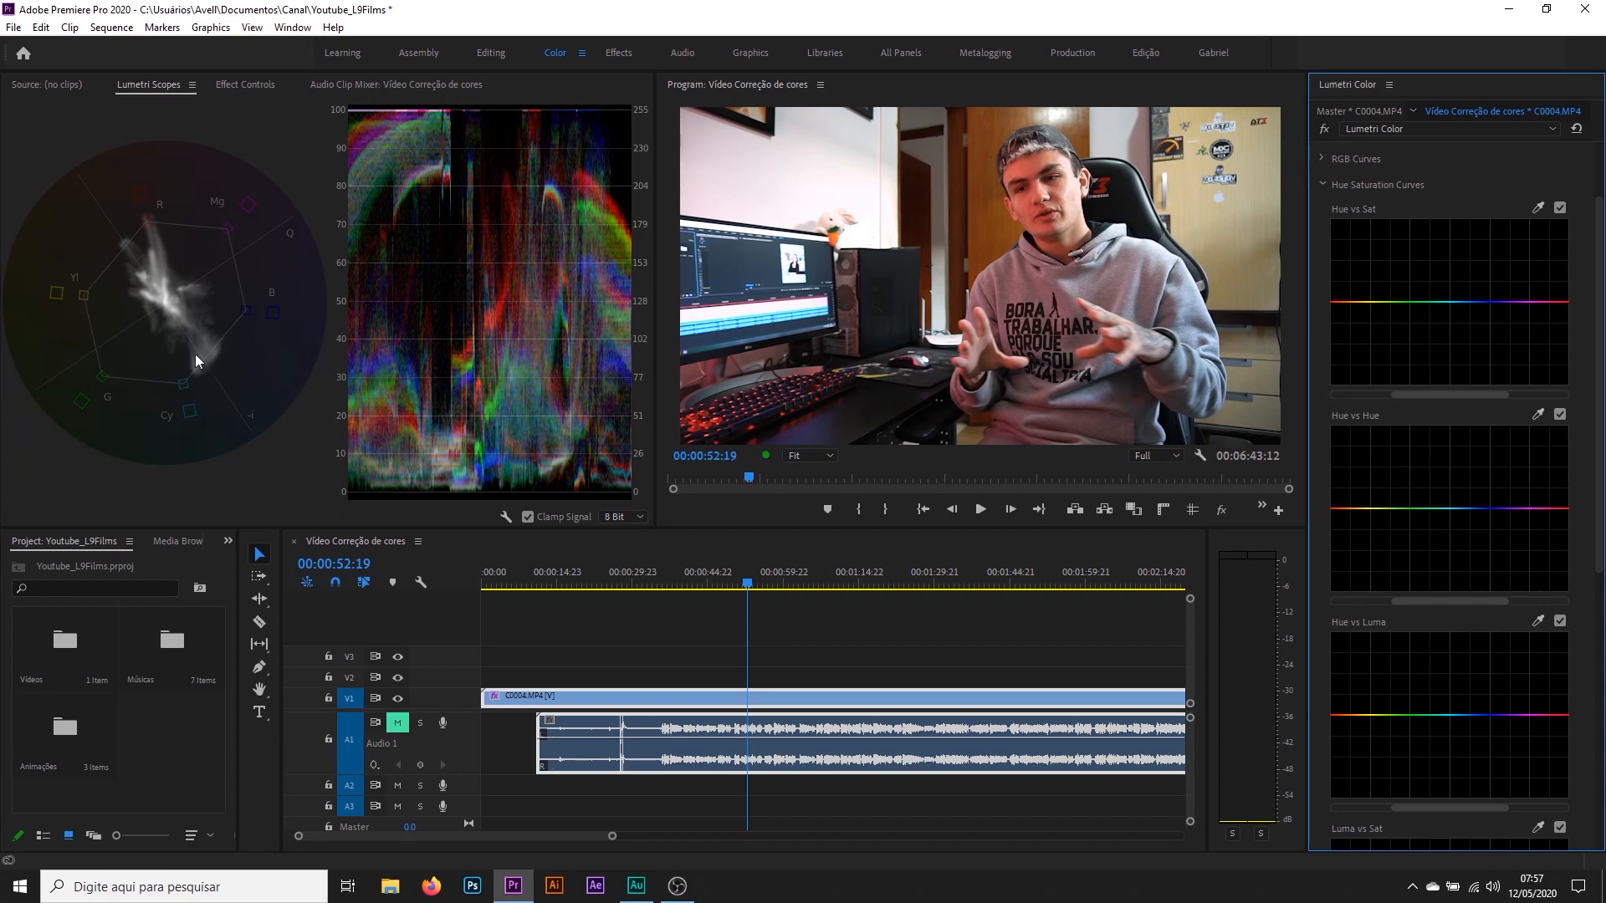
Try desaturating the green-to-blue range on Hue vs Sat, compare it off and on, and reset the curve
click(1429, 302)
click(1478, 302)
drag(1445, 302, 1484, 339)
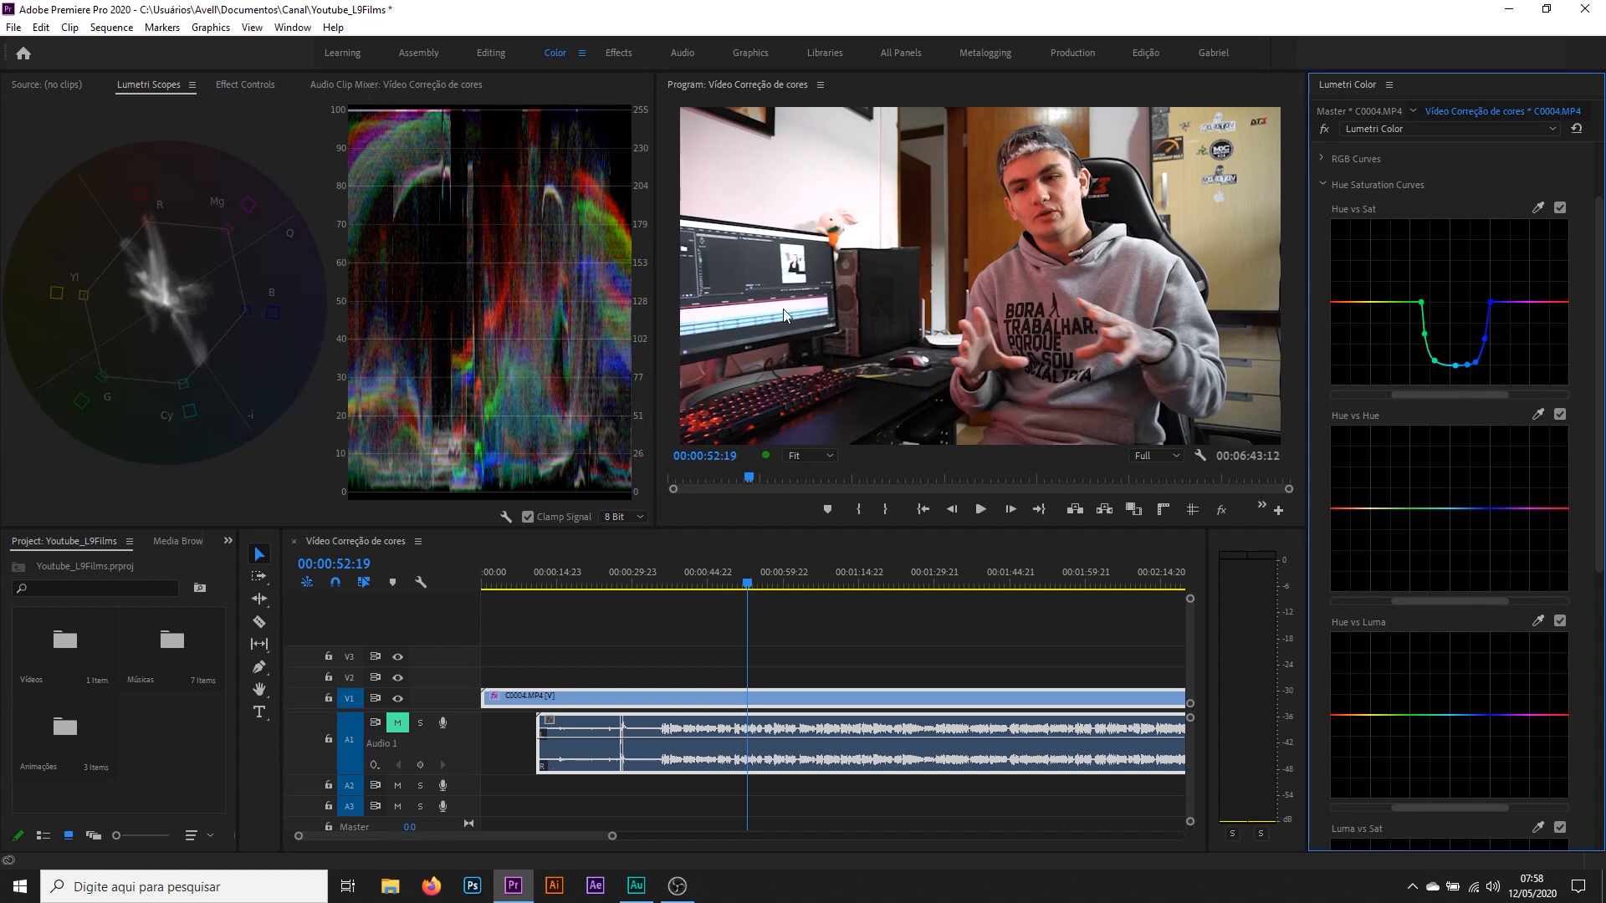
click(1560, 208)
click(1559, 208)
double_click(1523, 244)
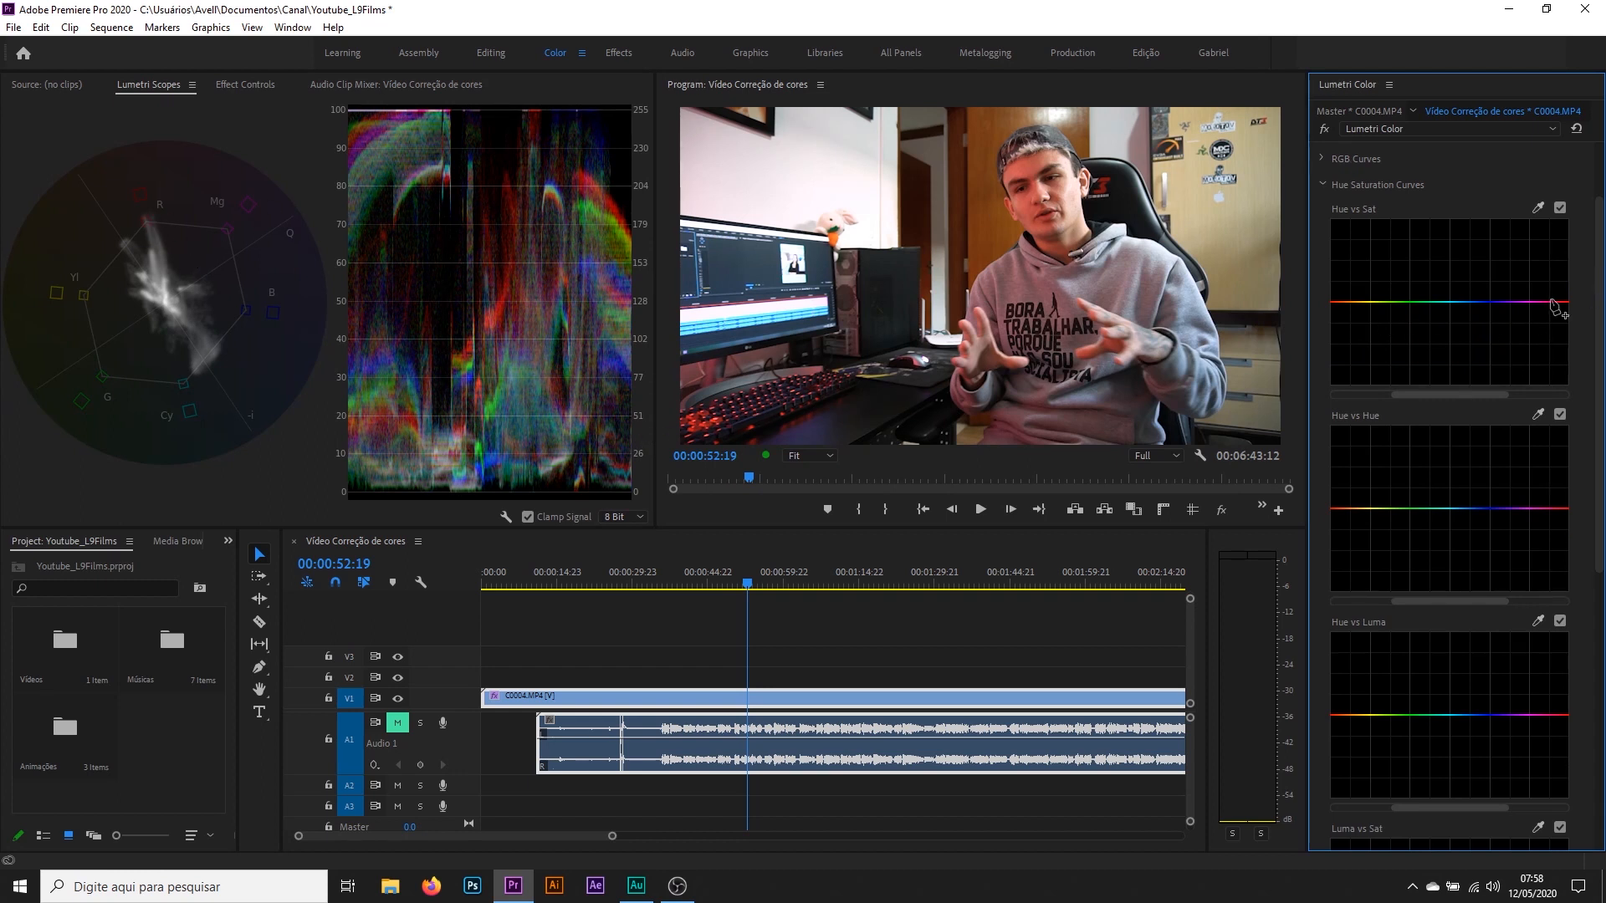
Sample the face's skin tone for Hue vs Sat, lower the red point slightly, and compare the curve off and on
click(1539, 208)
click(1025, 204)
mouse_move(1335, 307)
mouse_down()
mouse_move(1348, 417)
mouse_move(1330, 393)
mouse_move(1335, 187)
mouse_move(1334, 322)
mouse_move(1333, 306)
mouse_up()
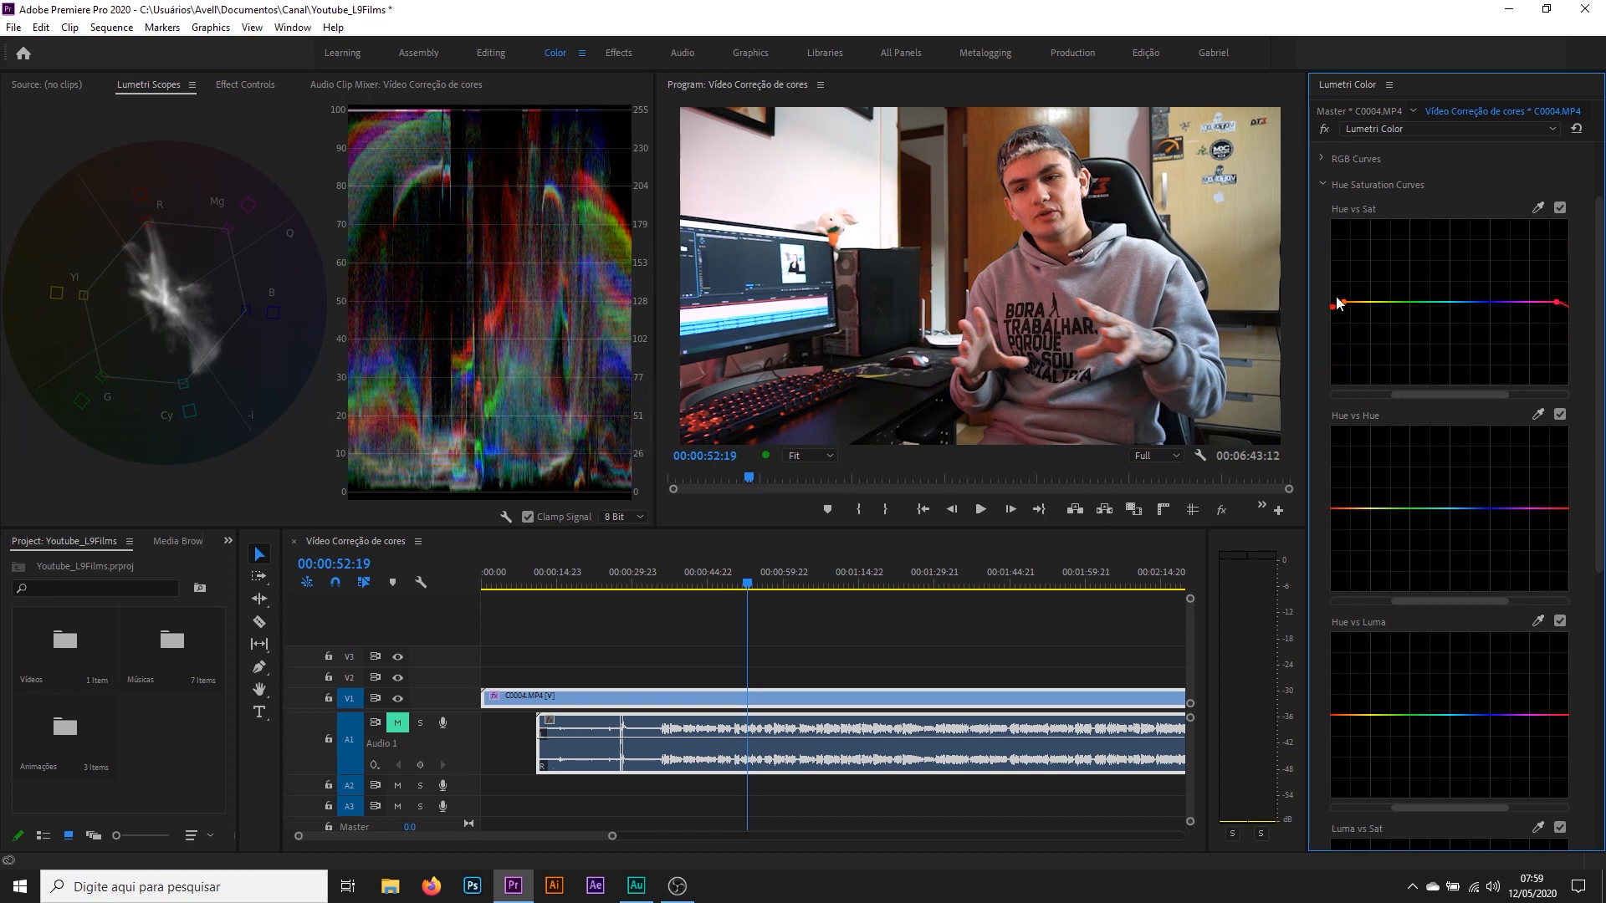
click(1559, 209)
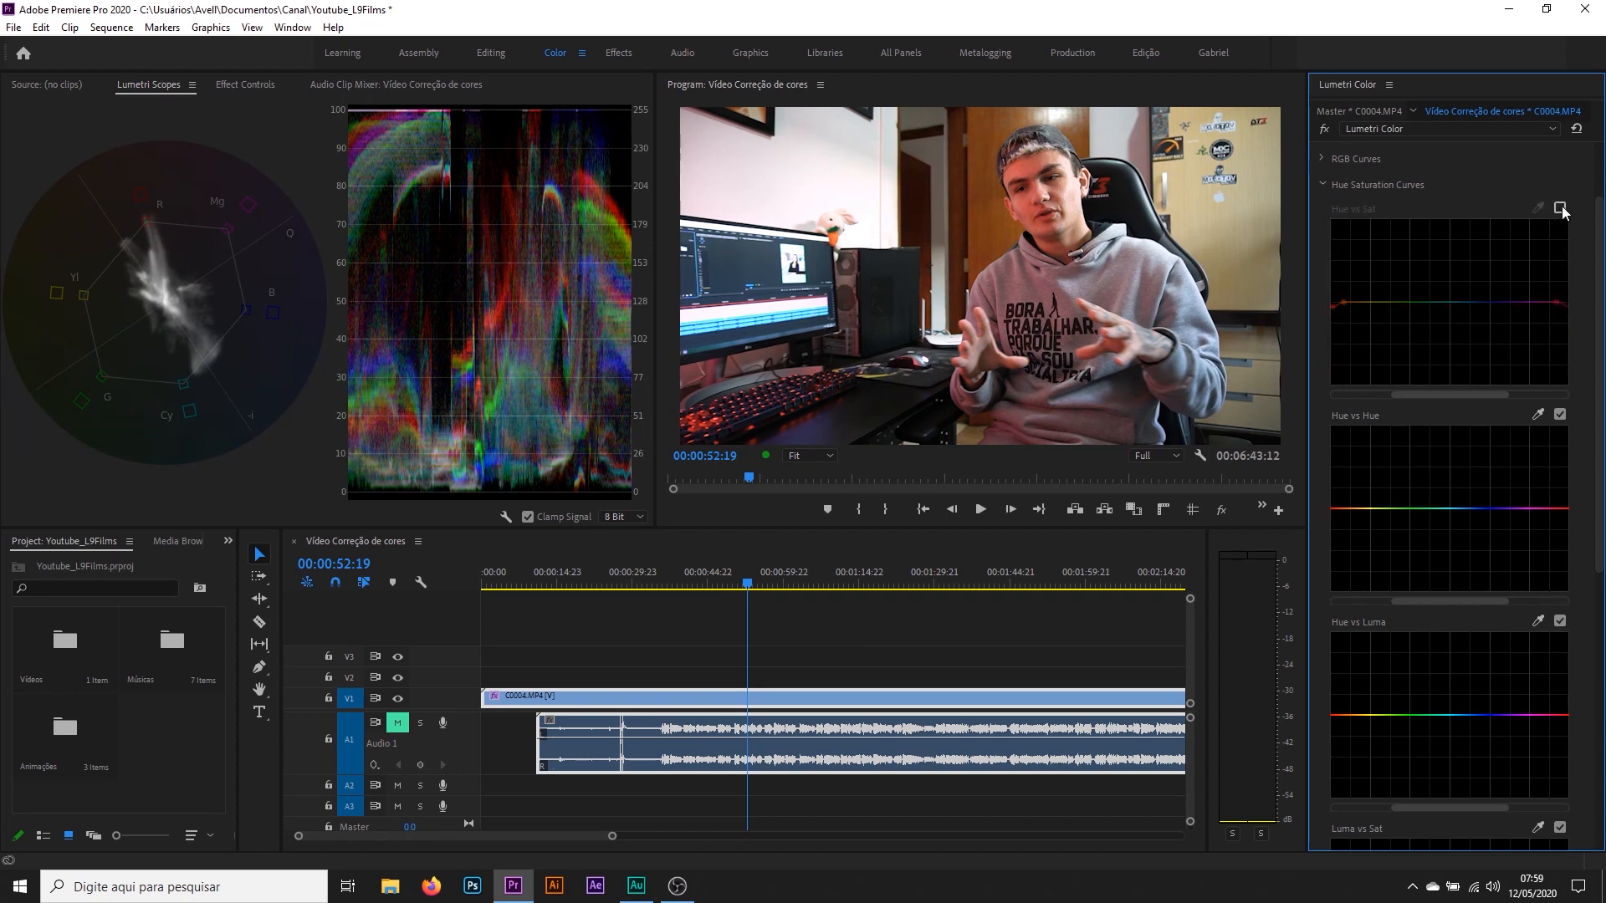
click(1560, 208)
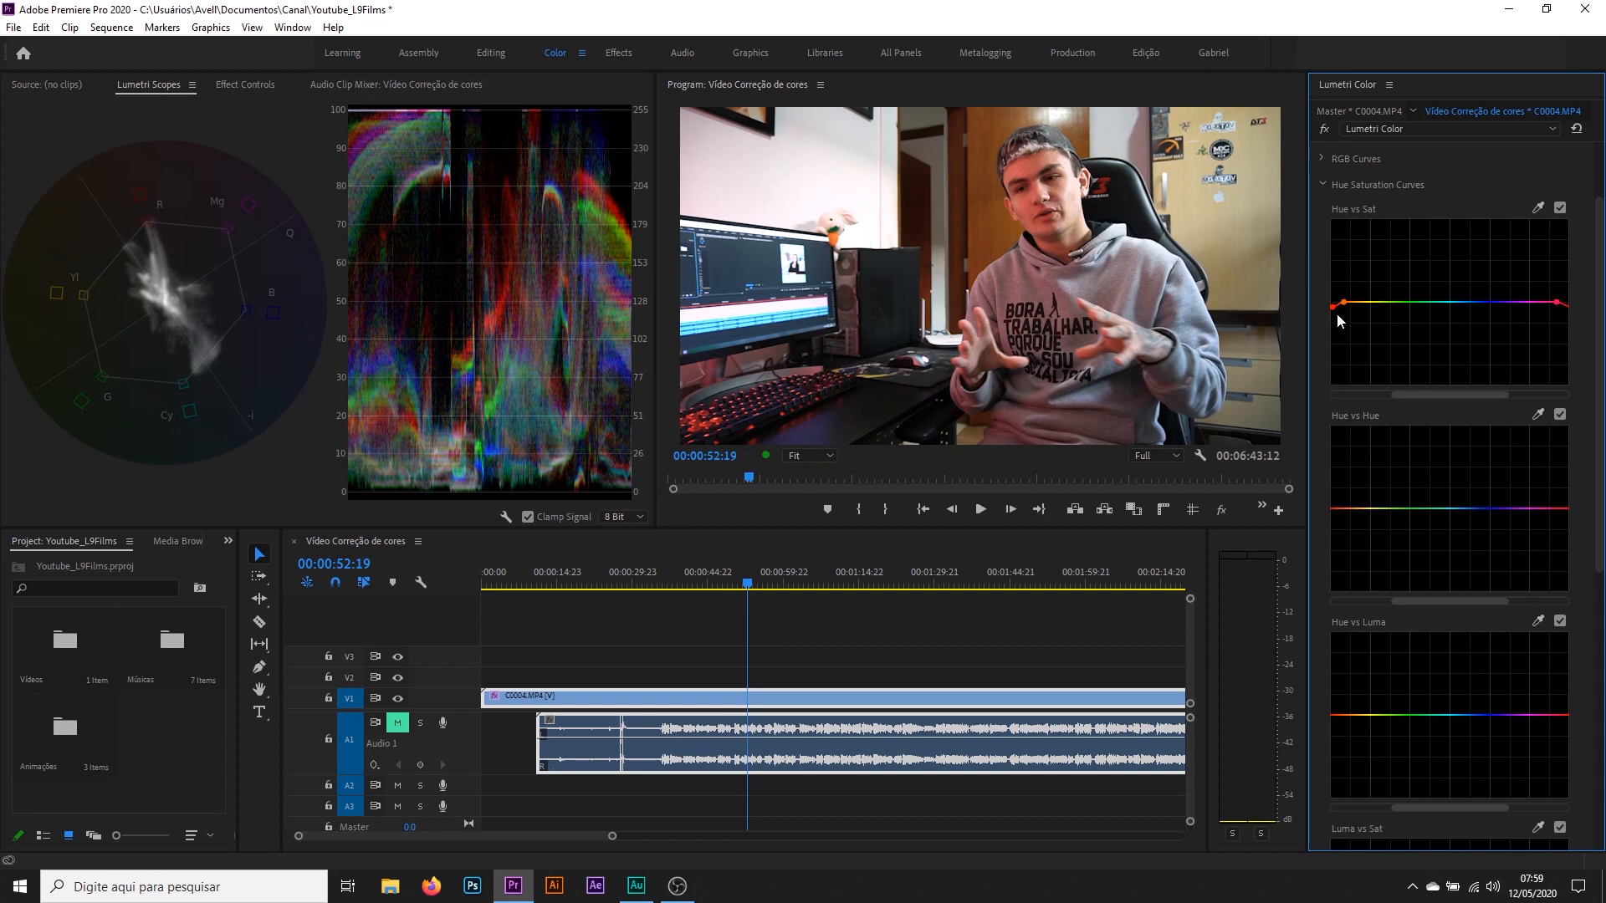
Try lowering the red point of Hue vs Sat further, compare it off and on, and reset the curve
drag(1334, 308, 1333, 315)
click(1560, 209)
click(1561, 208)
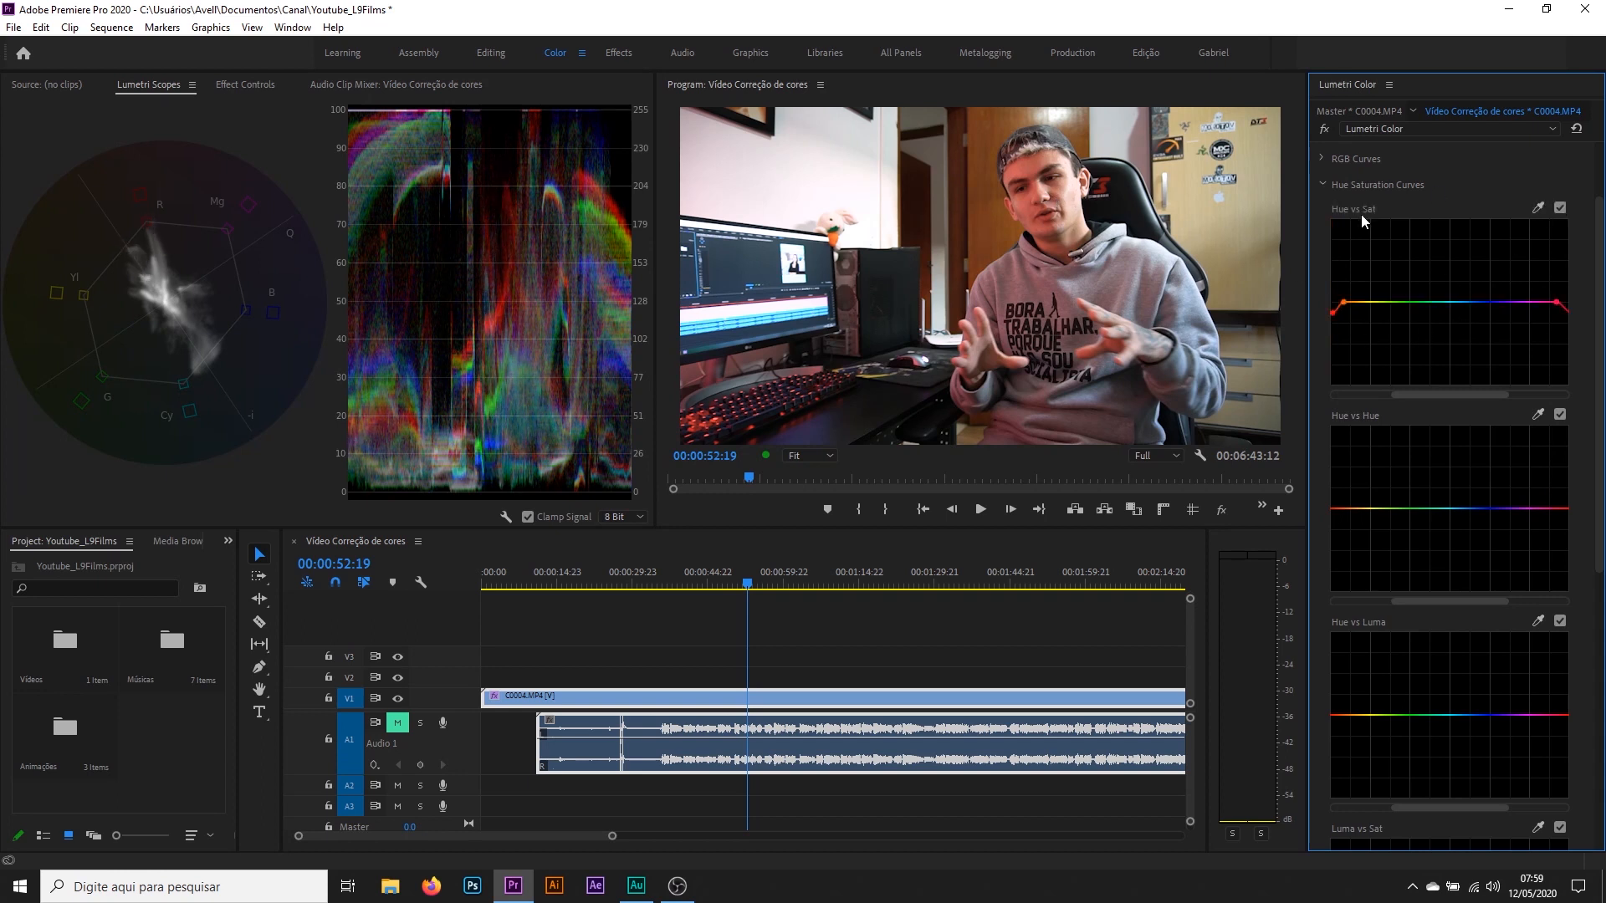
double_click(1335, 316)
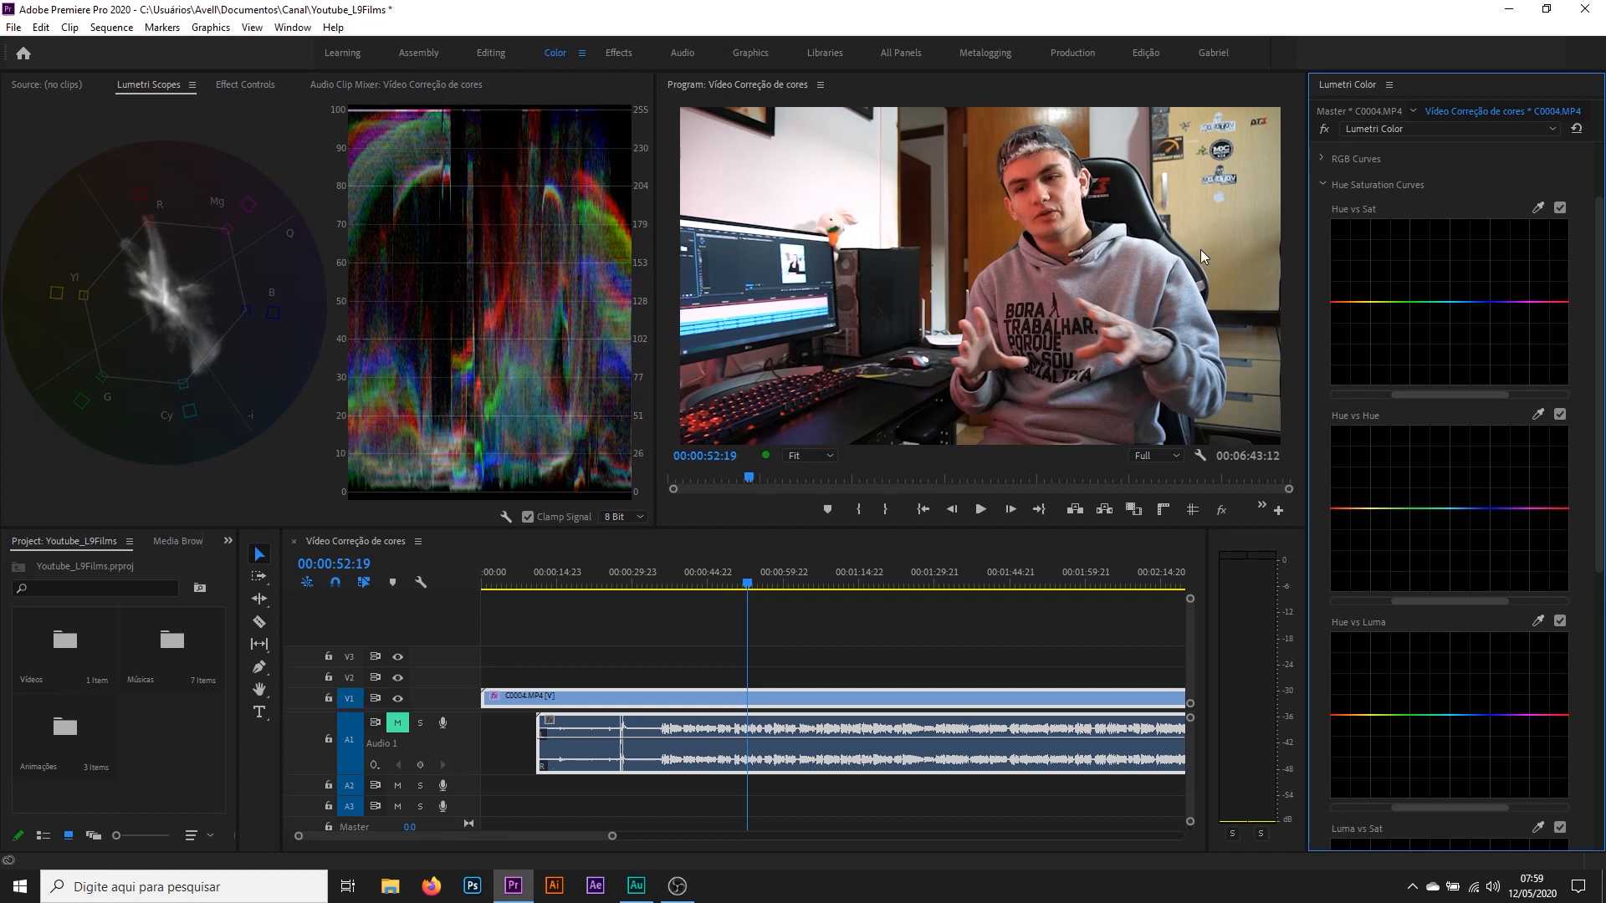
Collapse Curves, open Color Wheels & Match, and move the playhead to 00:00:46:07
scroll(1370, 350, down, 3)
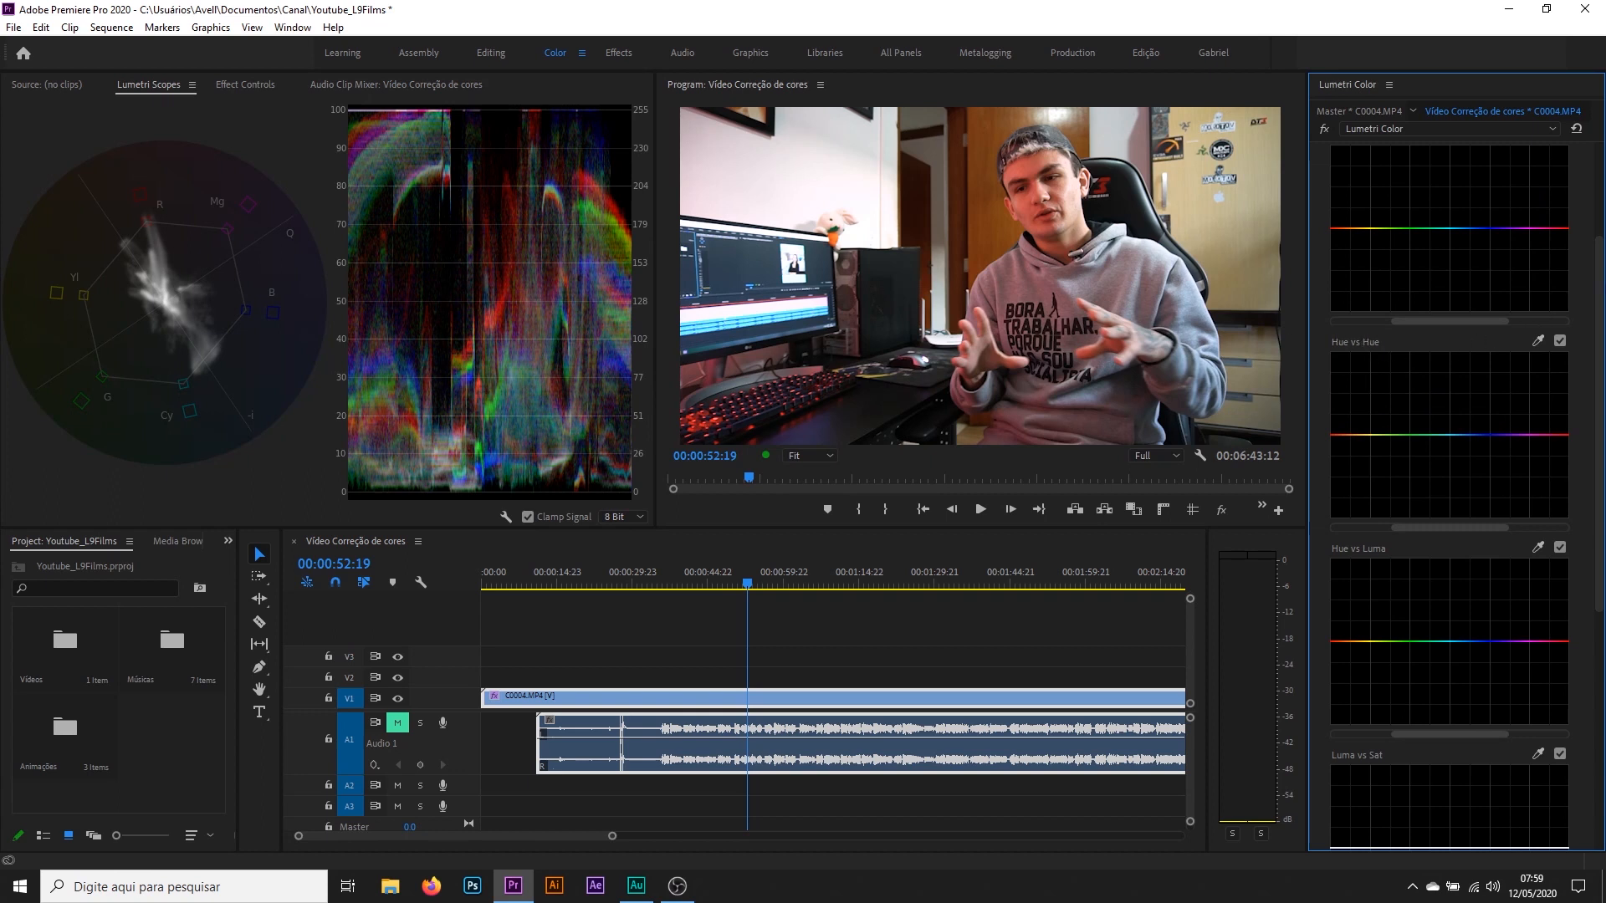
scroll(1600, 361, down, 4)
drag(1600, 361, 1600, 542)
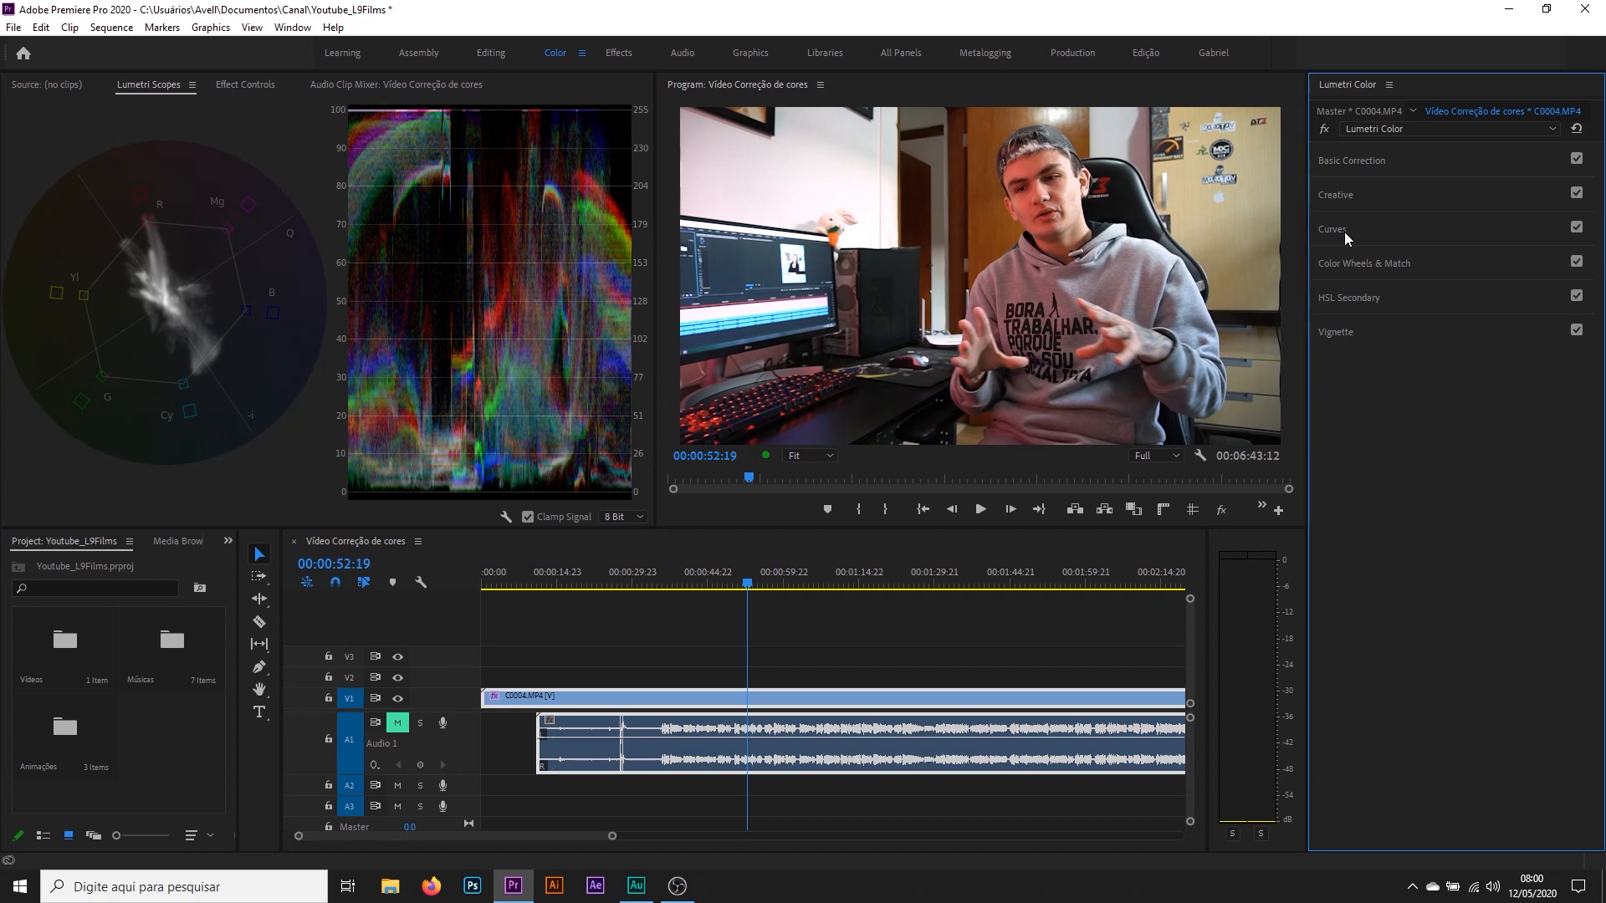
click(1332, 264)
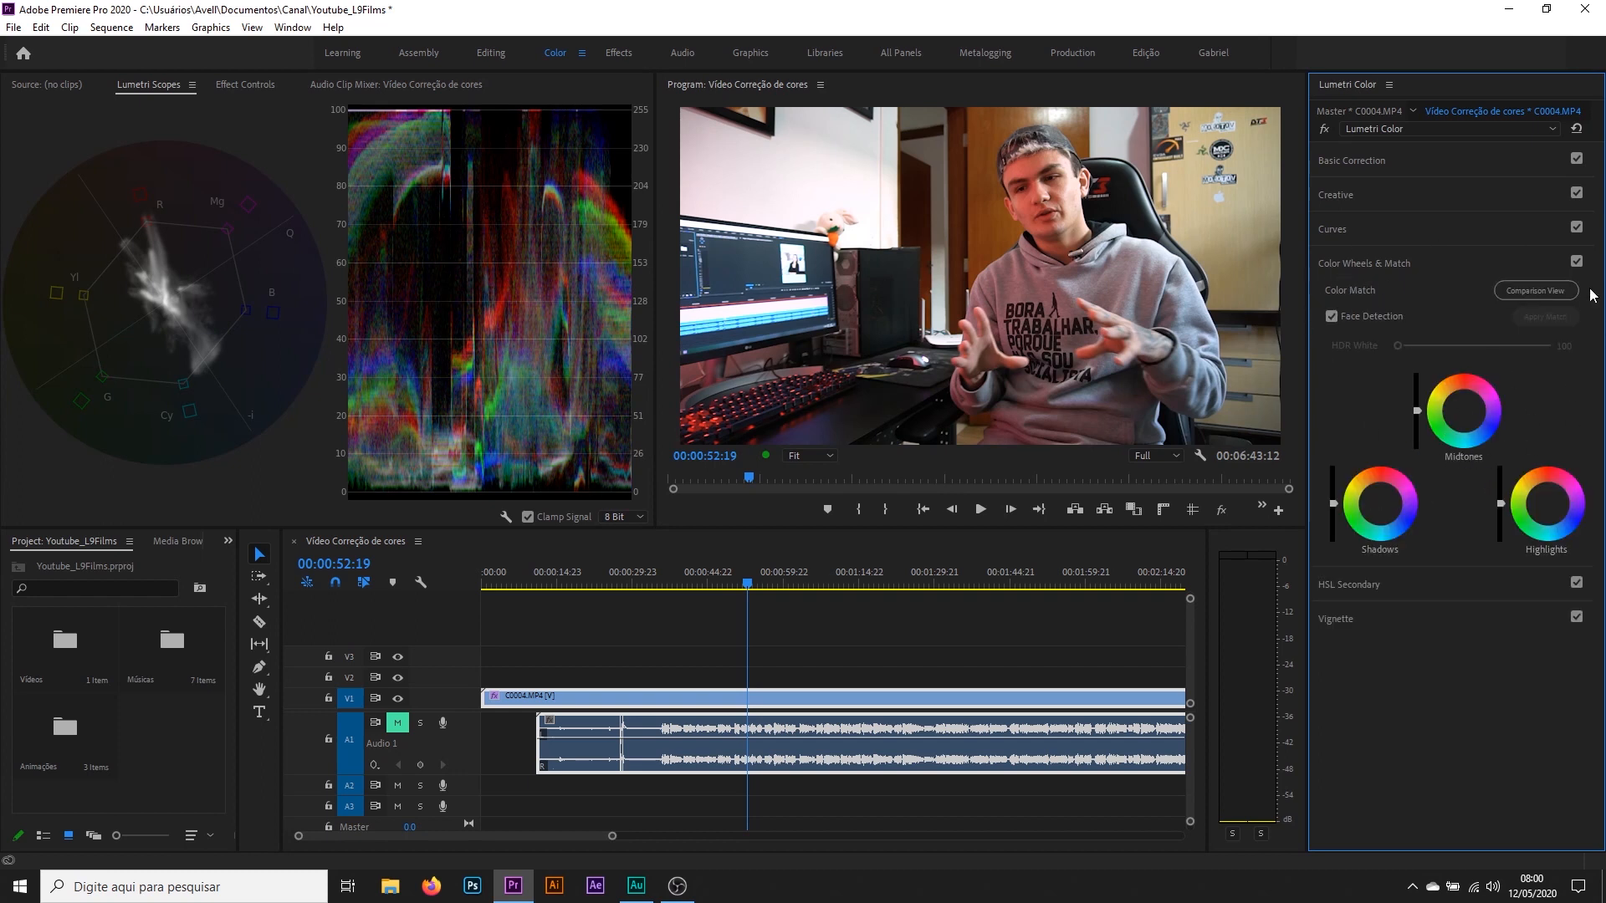
drag(703, 578, 717, 576)
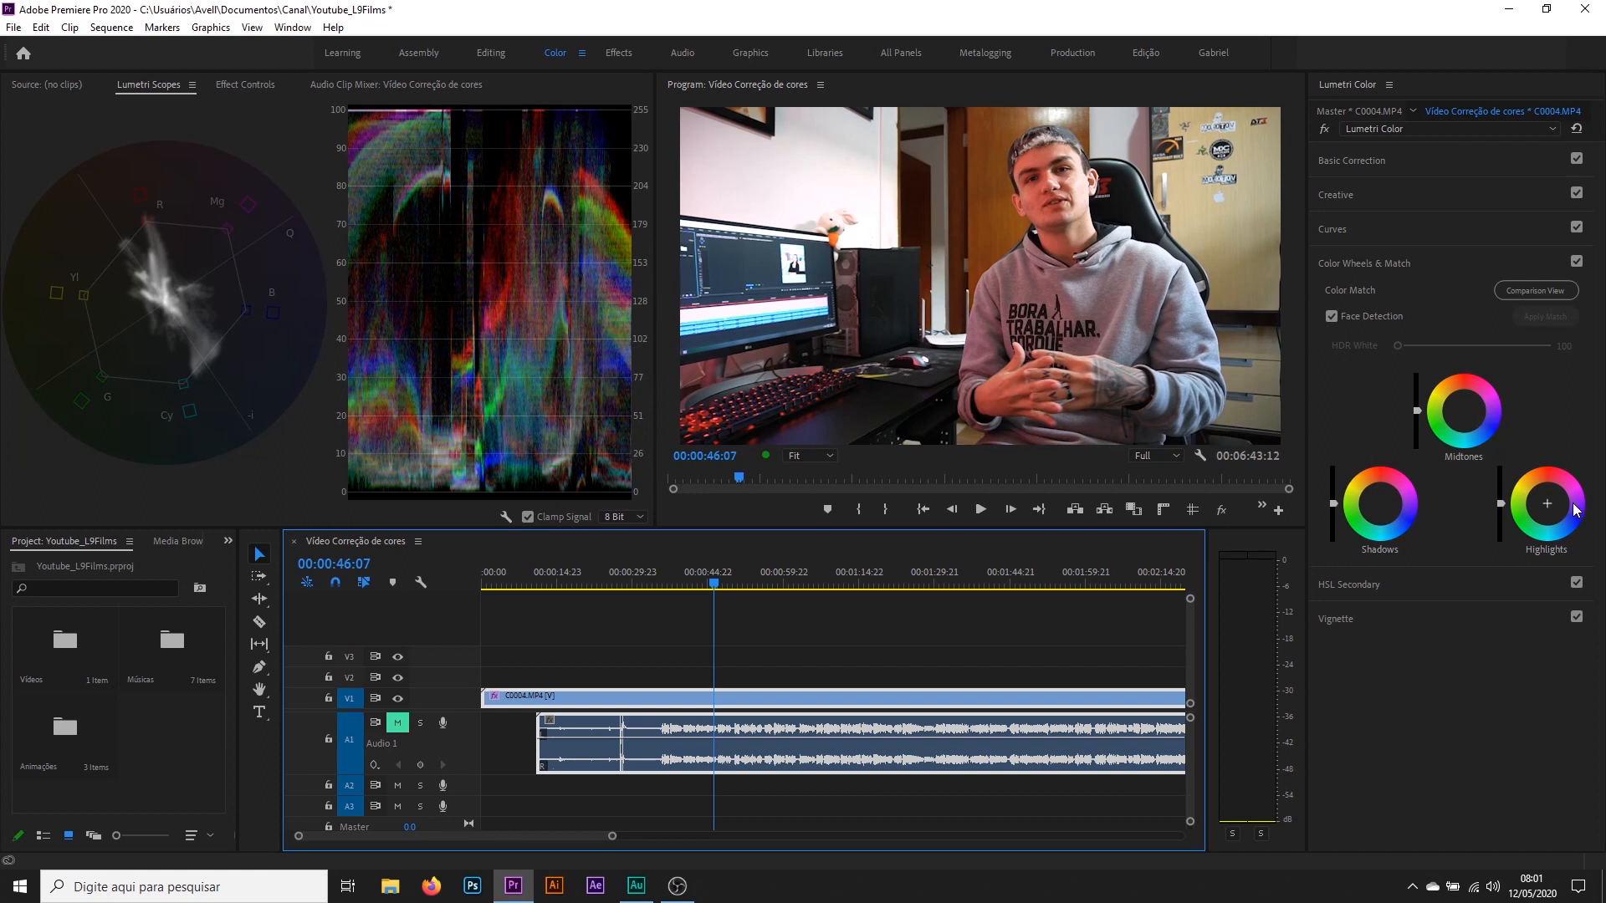
Test the Shadows level on its color wheel slider, and raise the Midtones level very slightly
click(1317, 479)
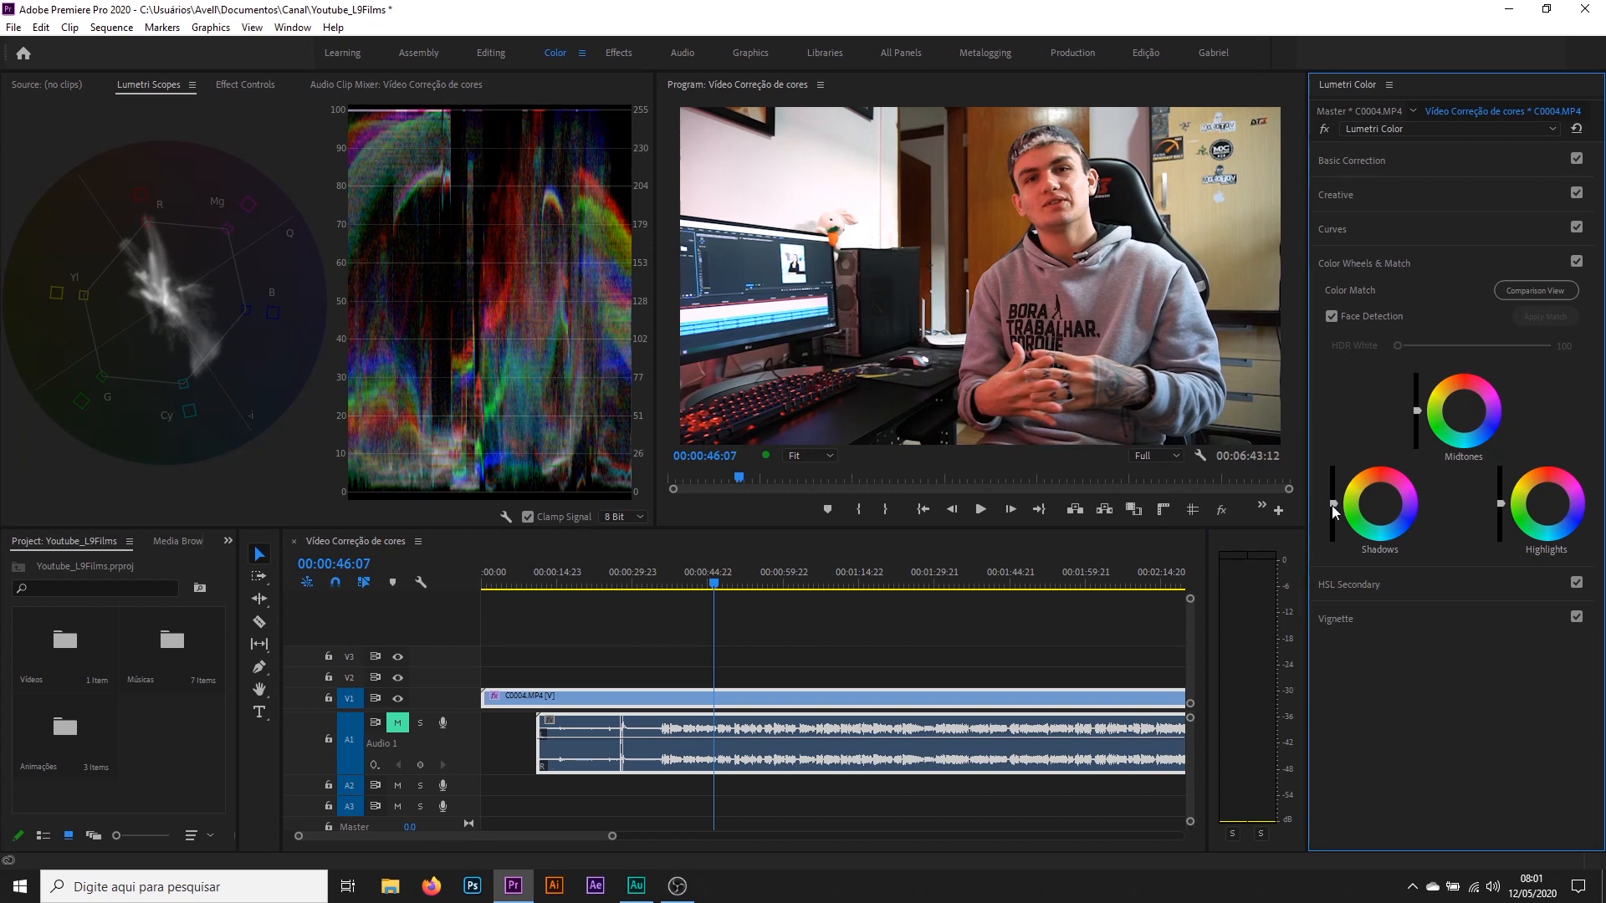
mouse_move(1331, 505)
mouse_down()
mouse_move(1333, 490)
mouse_move(1334, 504)
mouse_up()
drag(1416, 411, 1416, 406)
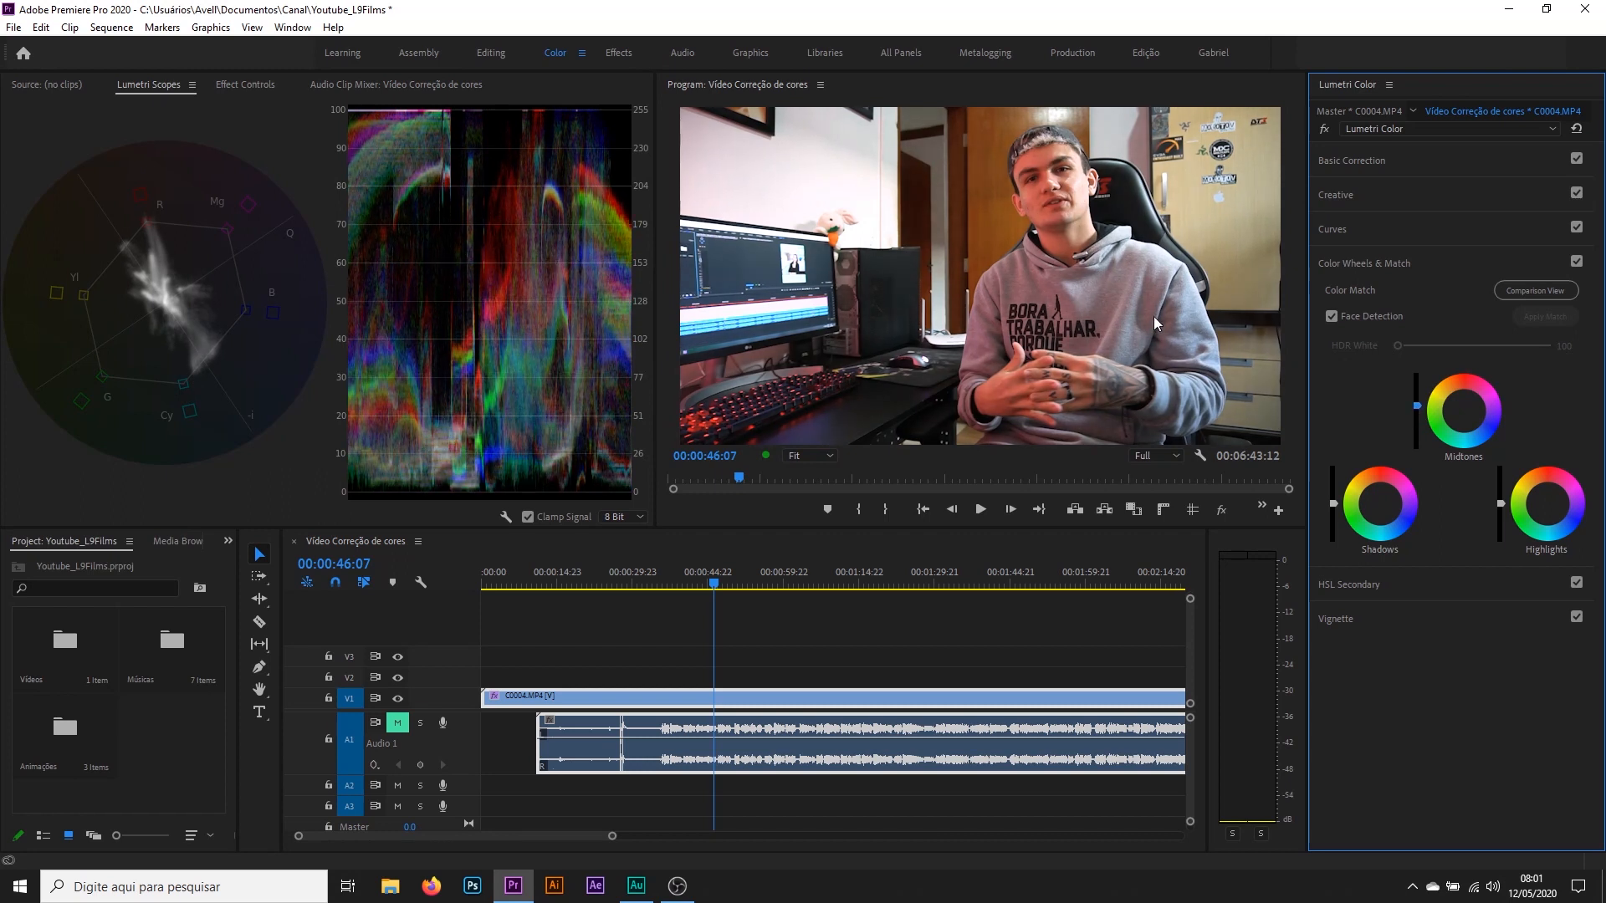
drag(1417, 406, 1417, 410)
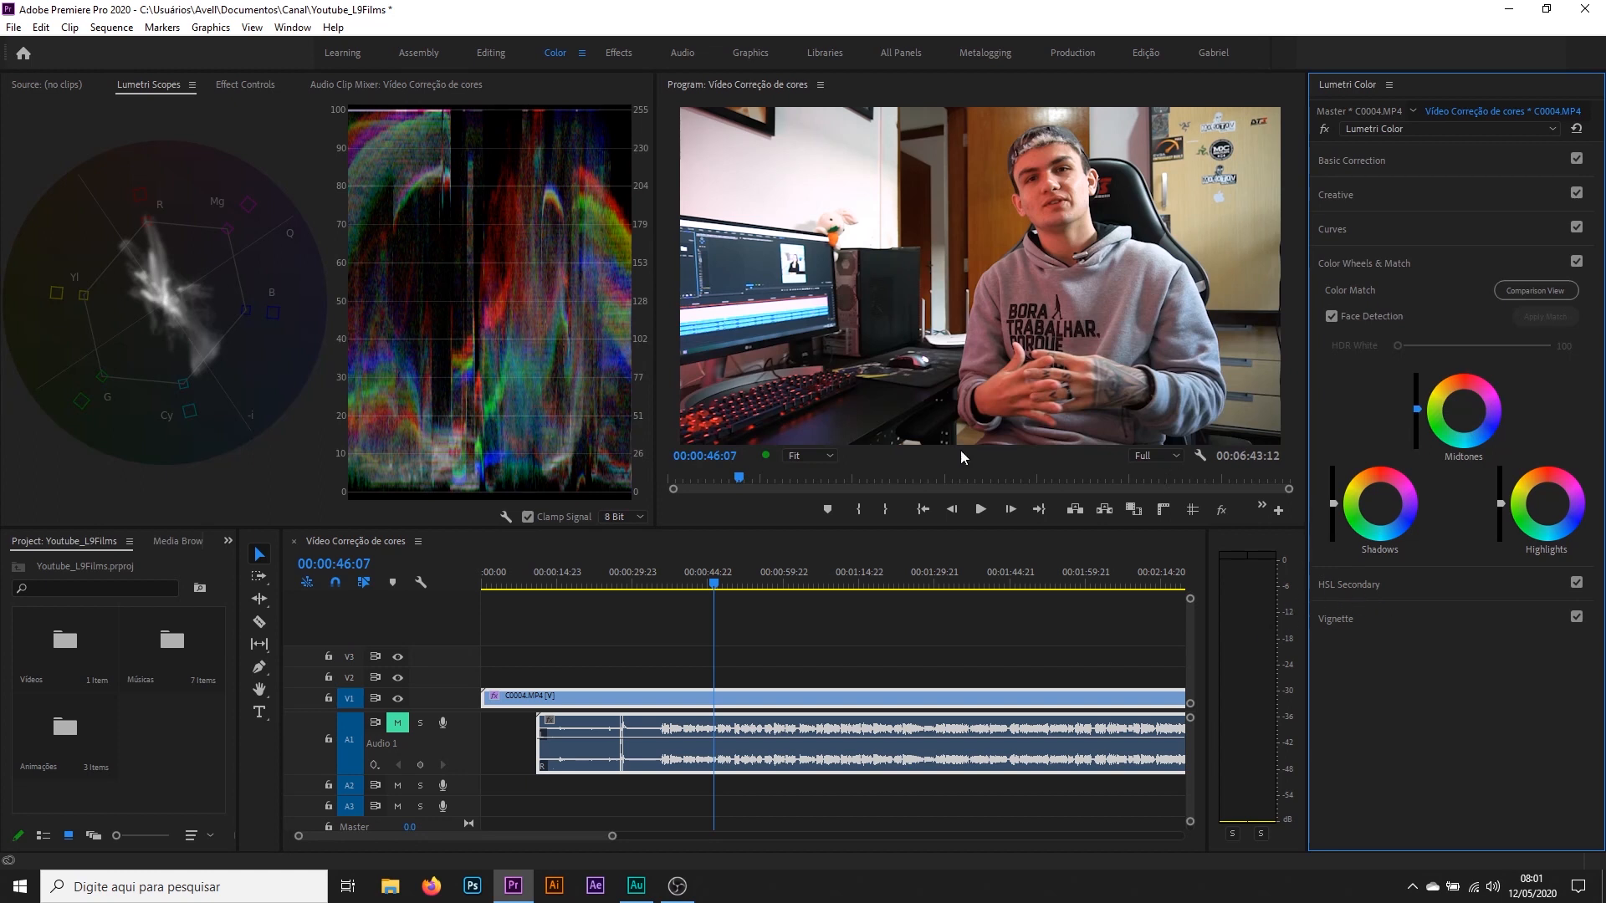
Draw a small closed four-sided freehand Opacity mask over the desk on the C0004.MP4 clip in Effect Controls
click(228, 84)
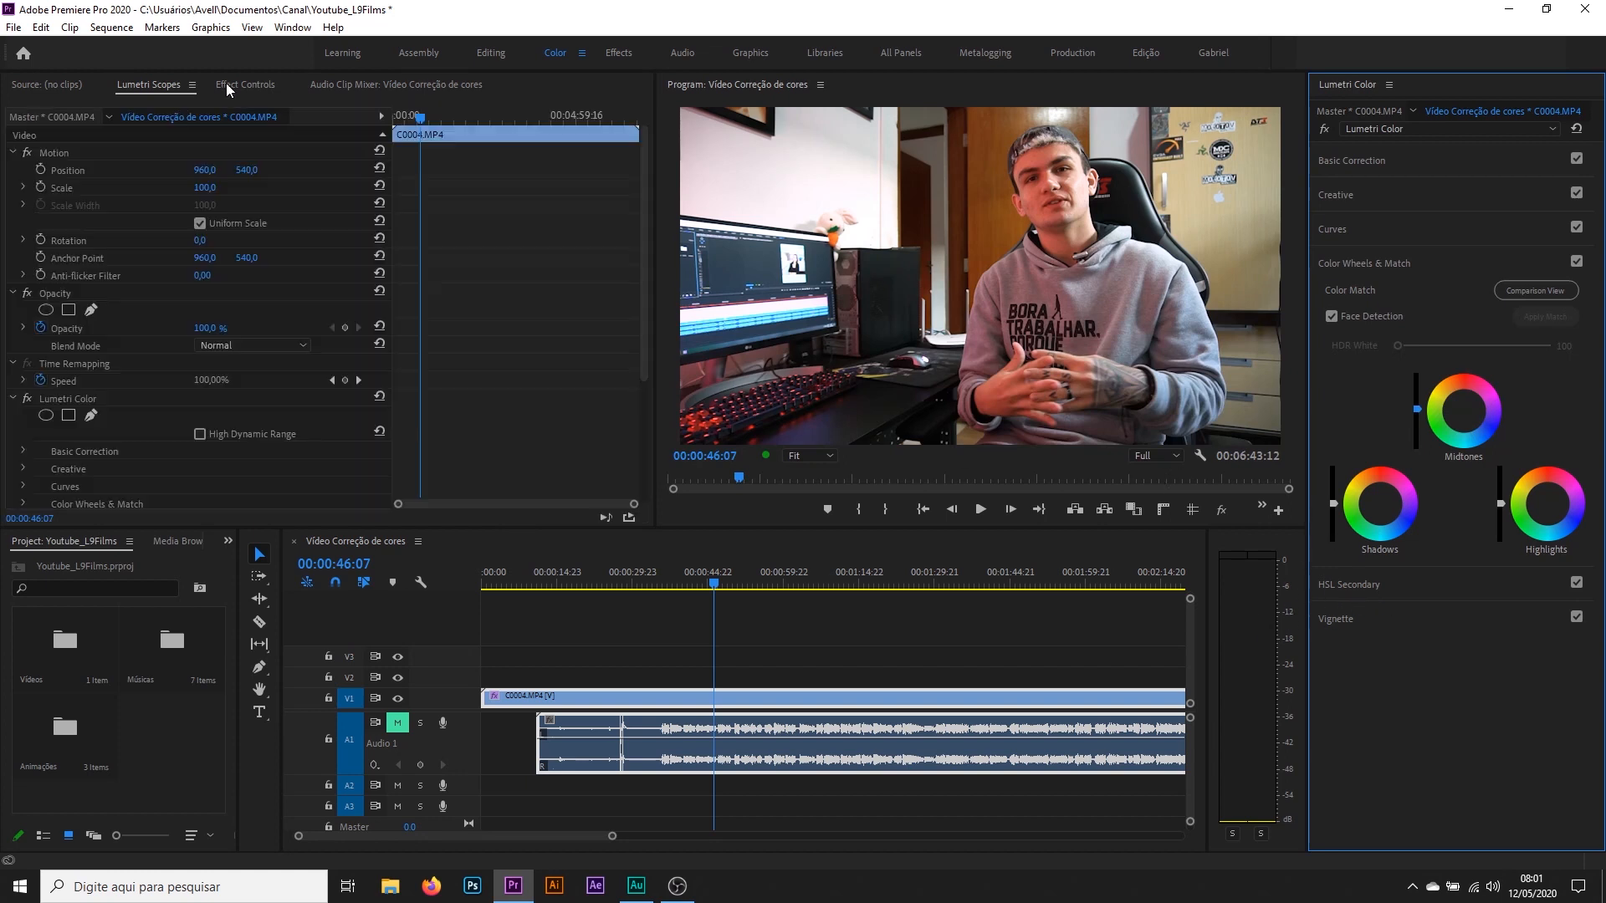
click(92, 310)
click(875, 390)
click(858, 408)
click(878, 419)
click(898, 404)
click(875, 390)
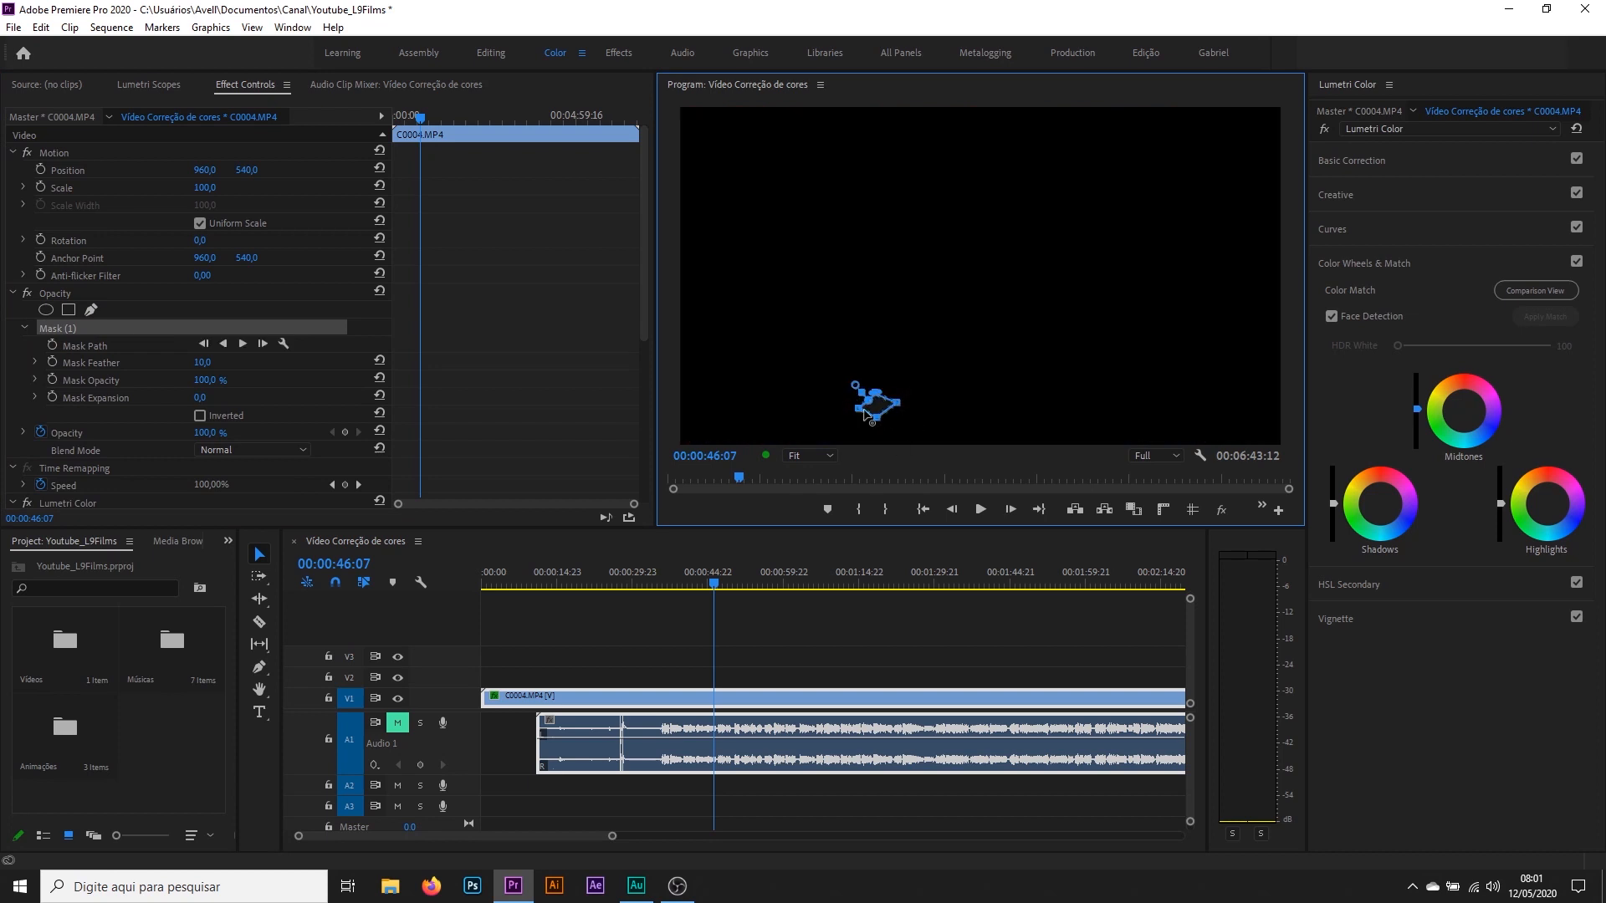
Display the Lumetri Scopes and adjust the Shadows color wheel very slightly, judging it on the masked desk area
click(163, 84)
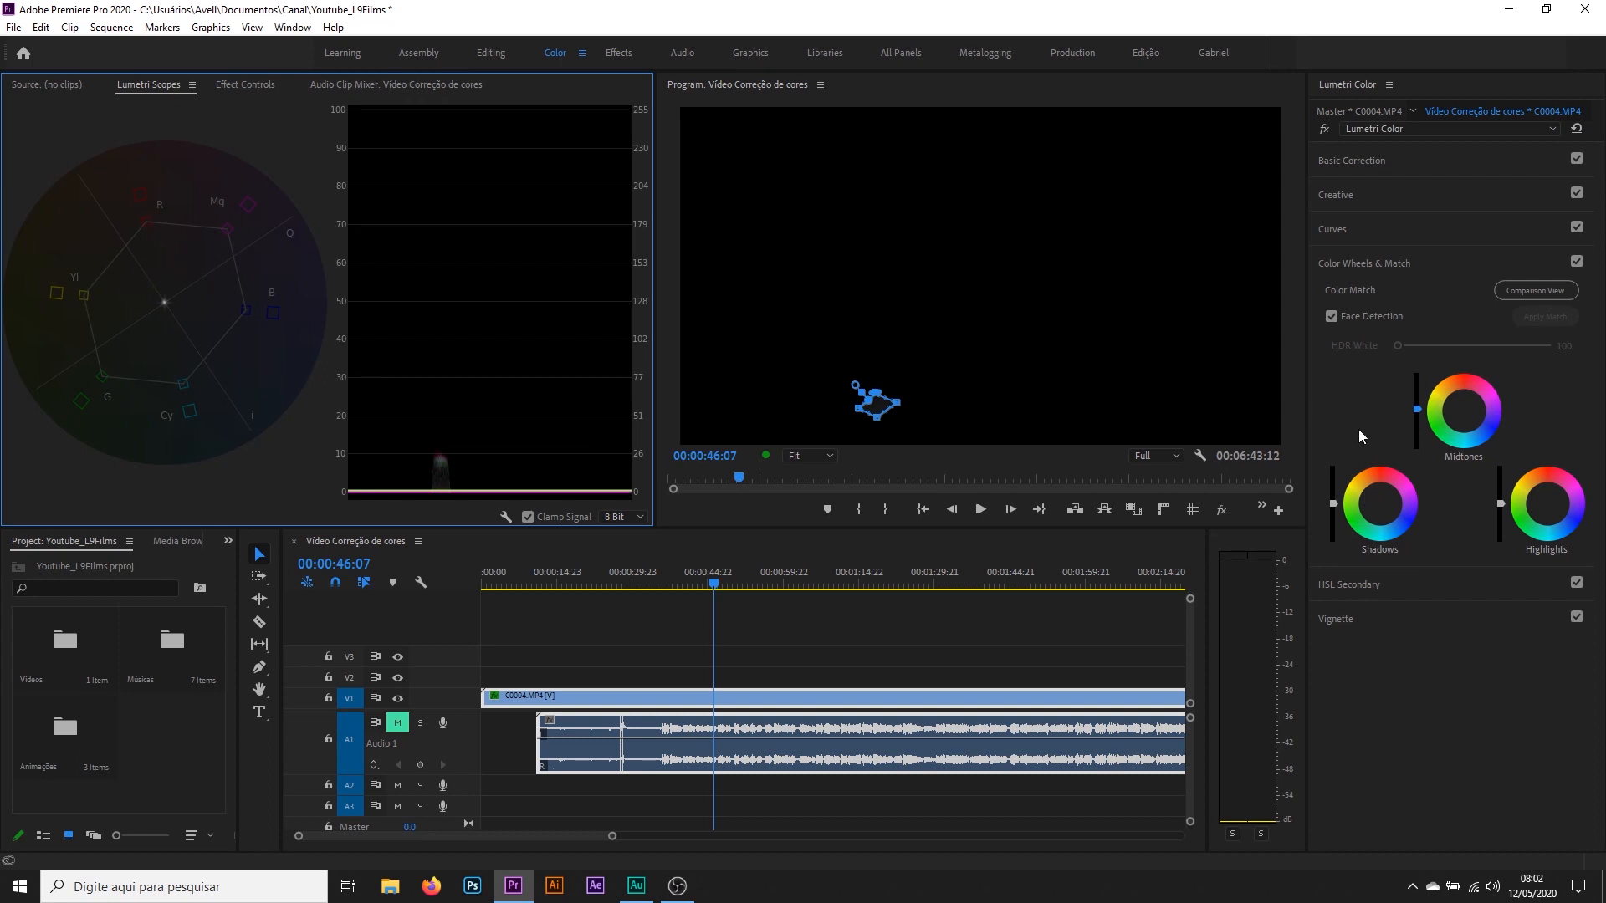
click(1380, 505)
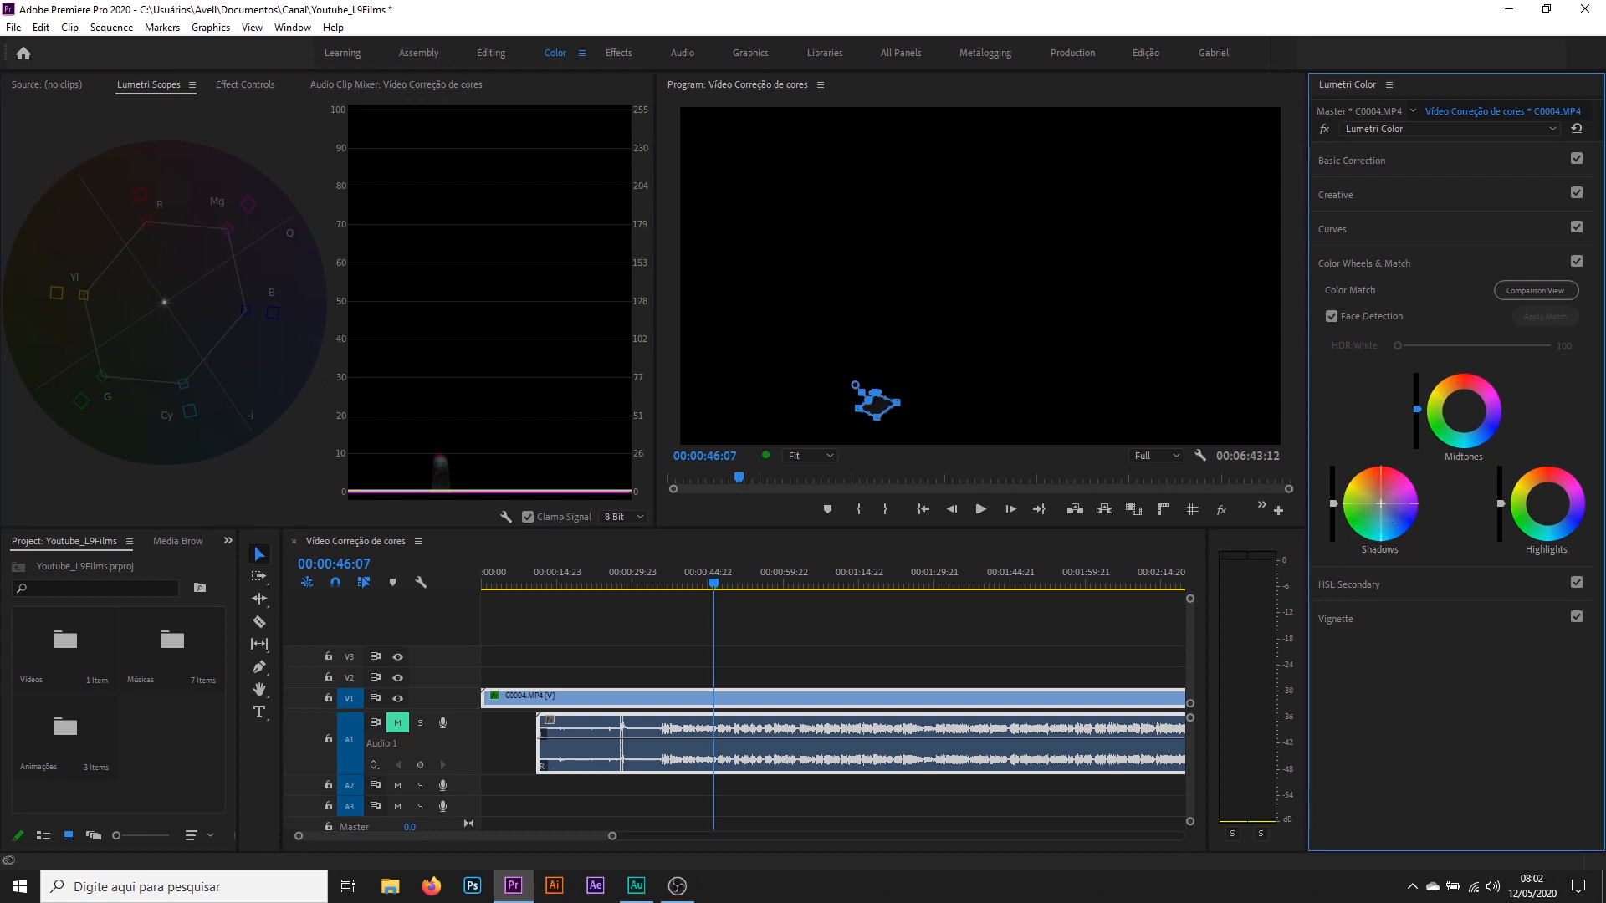
drag(1380, 505, 1408, 506)
double_click(1377, 499)
Move the Opacity mask from the desk onto the gray hoodie and try shifting the Midtones wheel slightly toward green
click(256, 84)
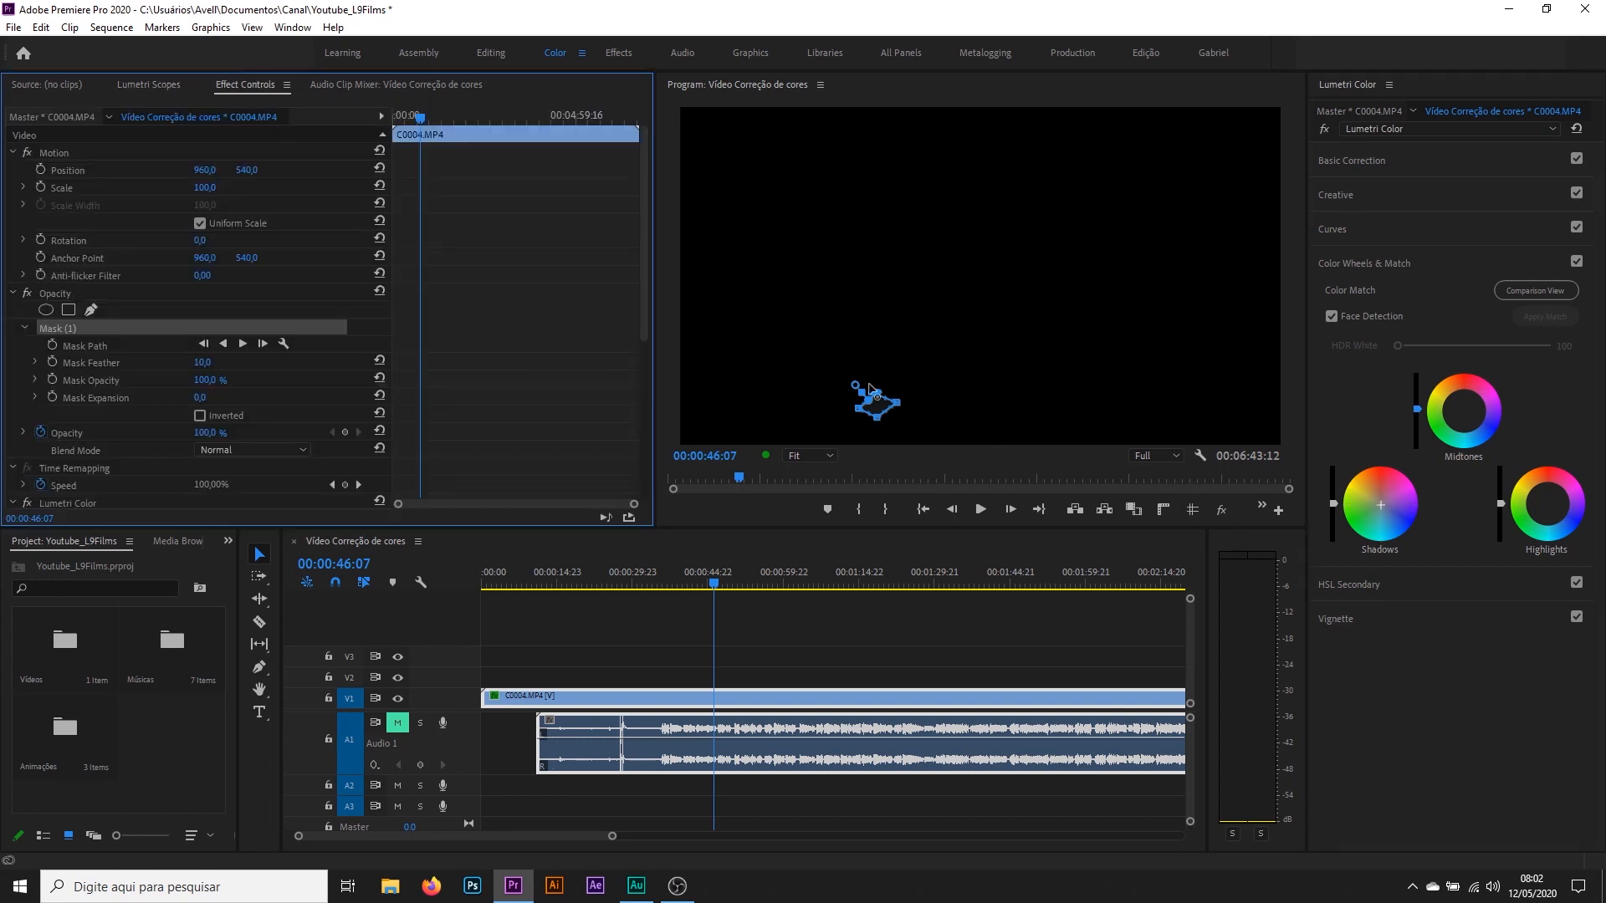
click(151, 86)
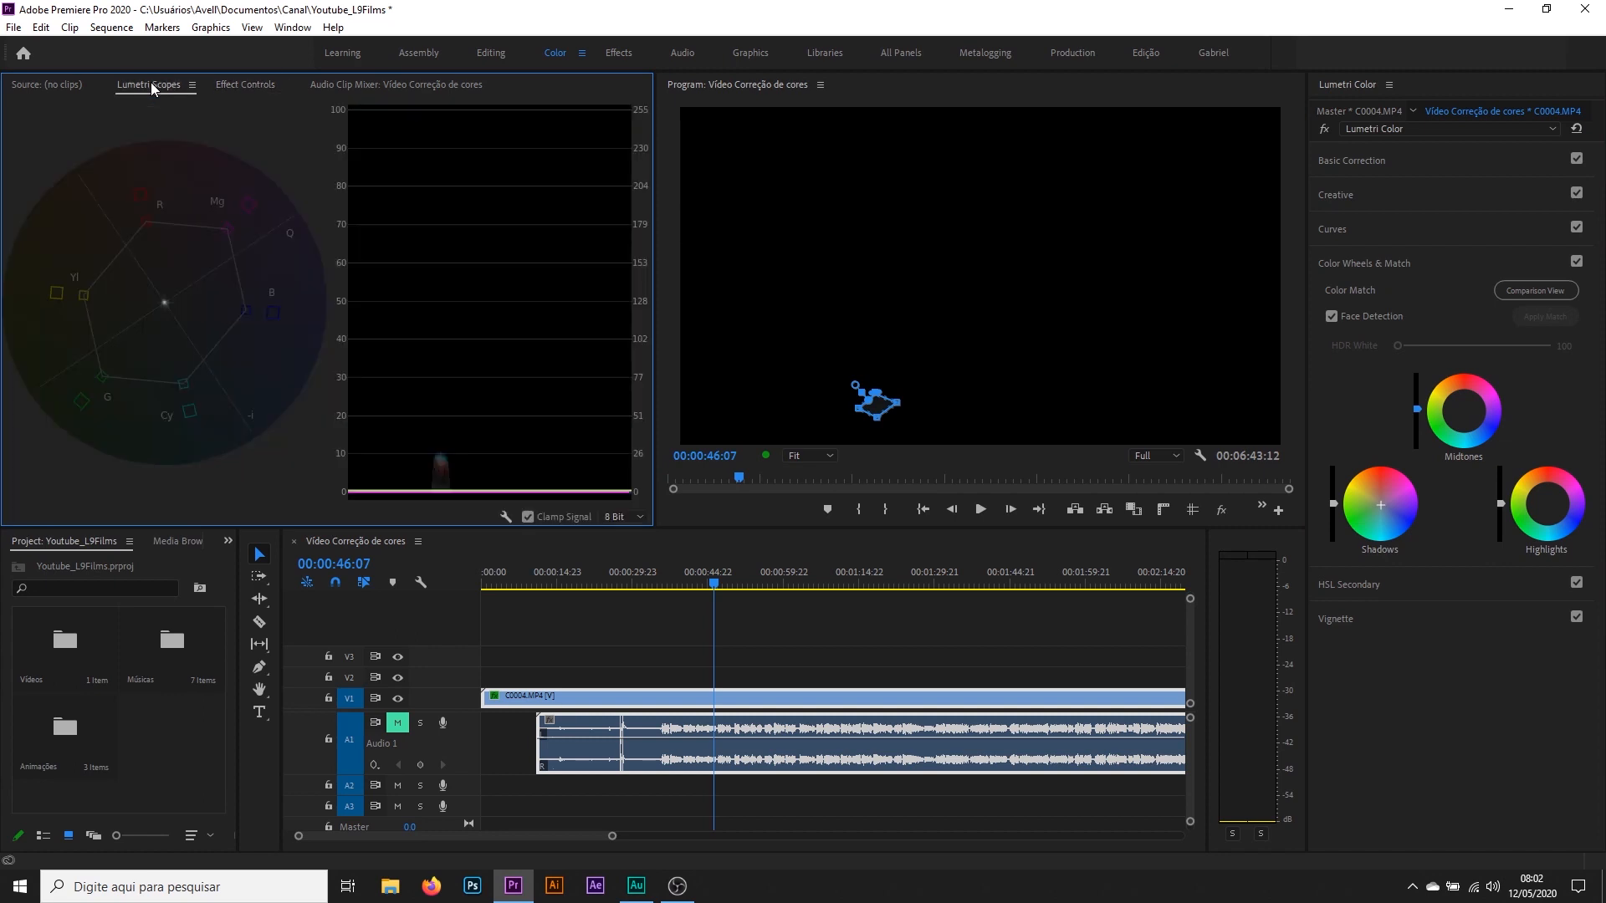
drag(877, 402, 1086, 303)
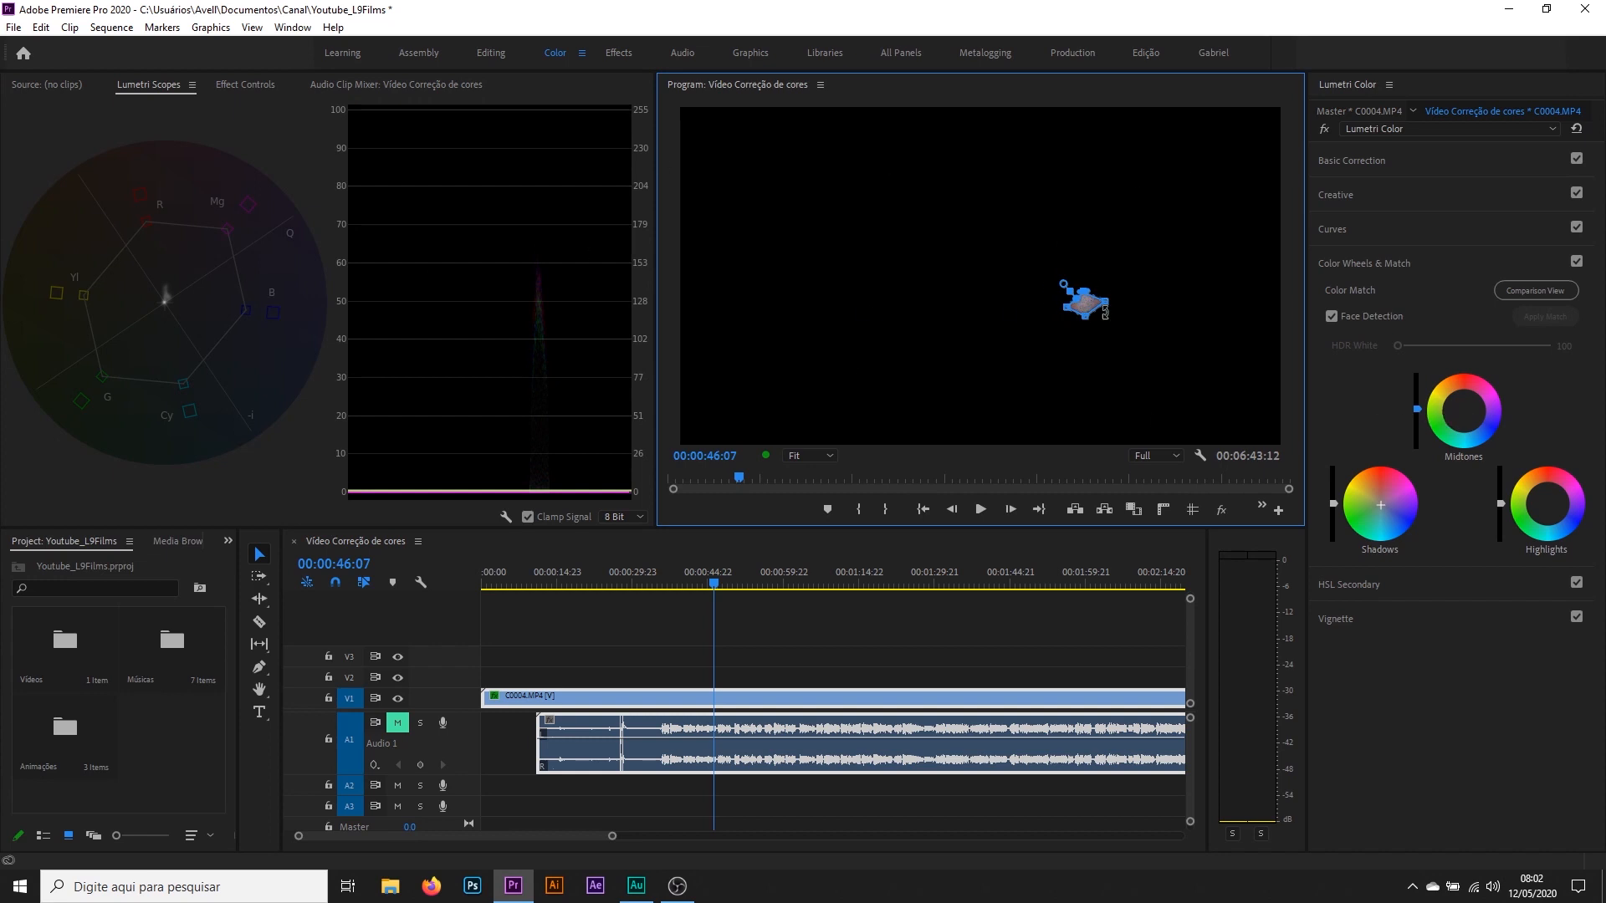
click(1463, 411)
drag(1464, 411, 1461, 415)
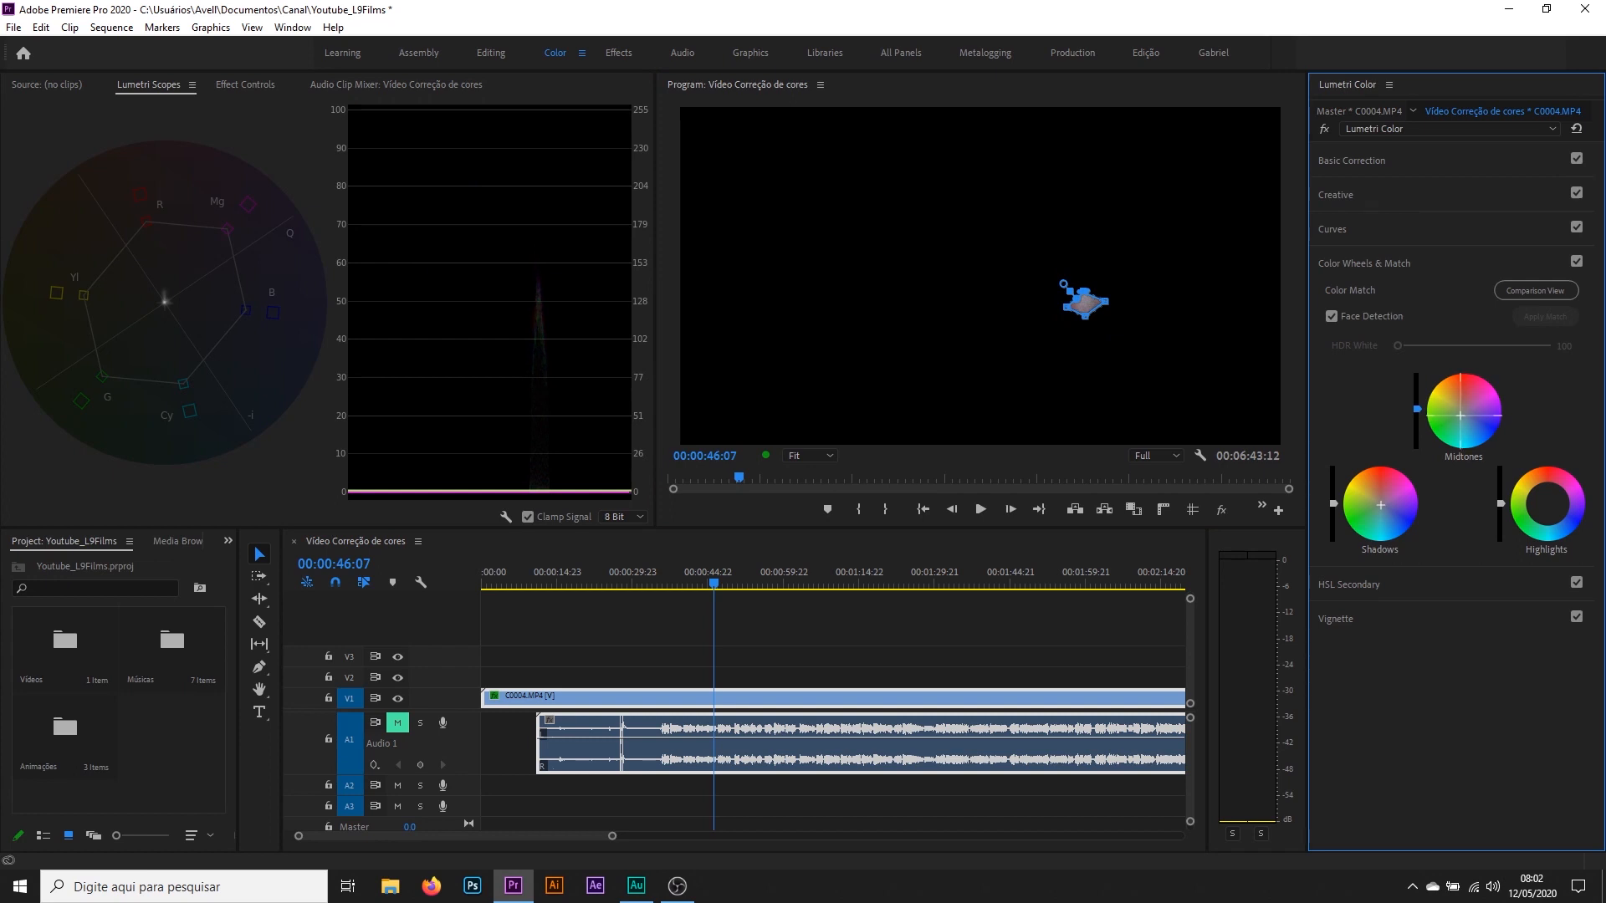
Delete the Opacity mask from the clip and reset the Midtones color wheel
click(245, 85)
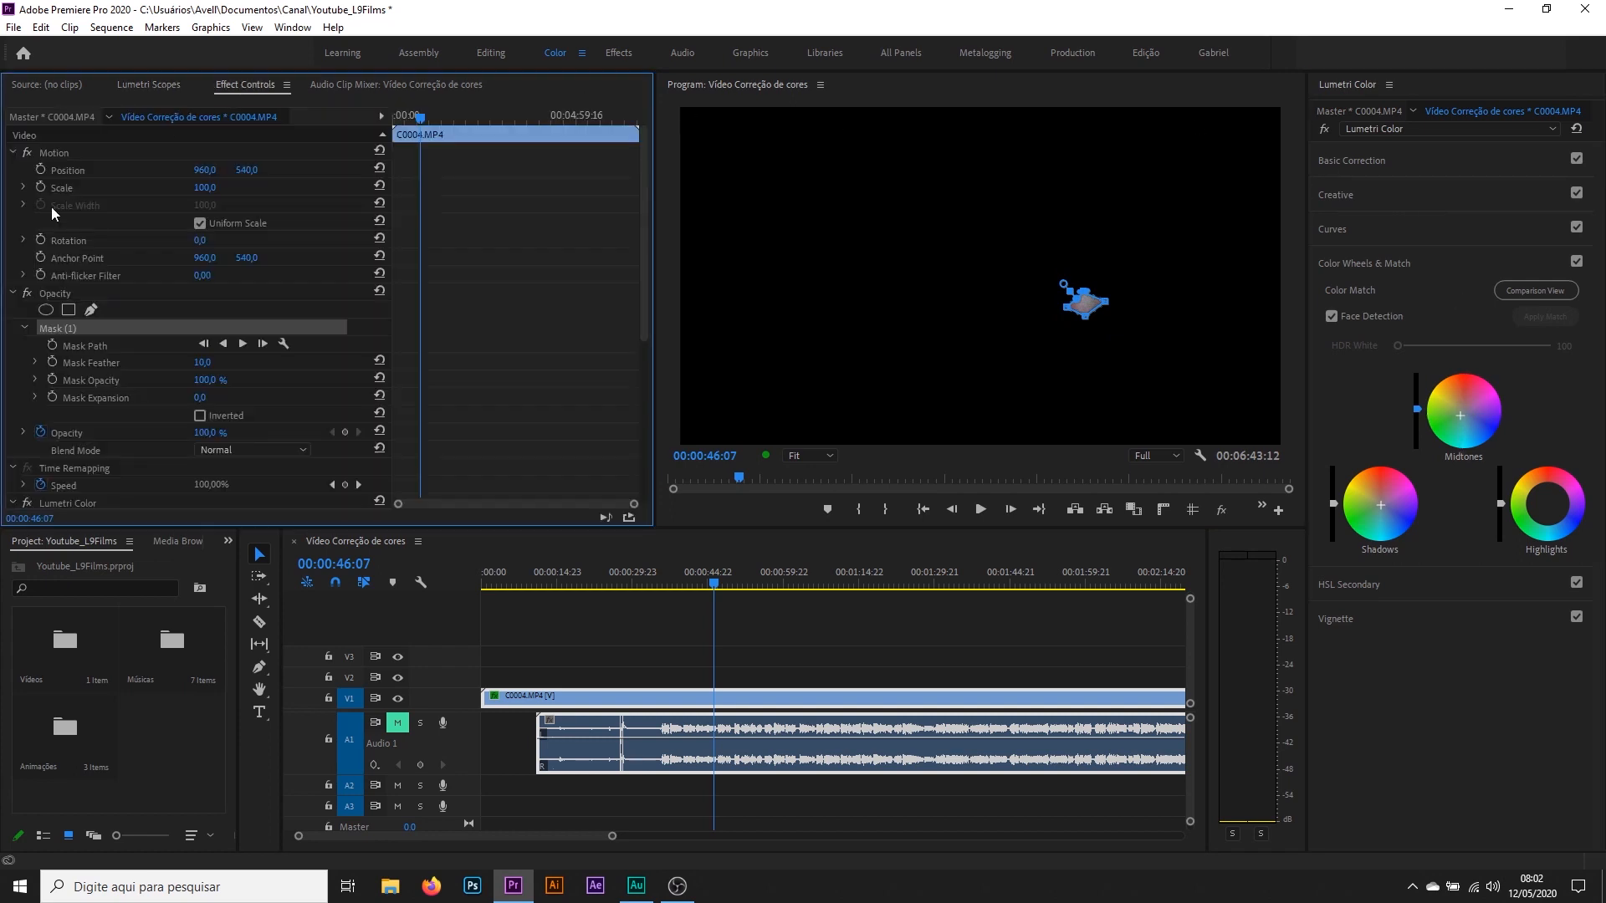
key(Delete)
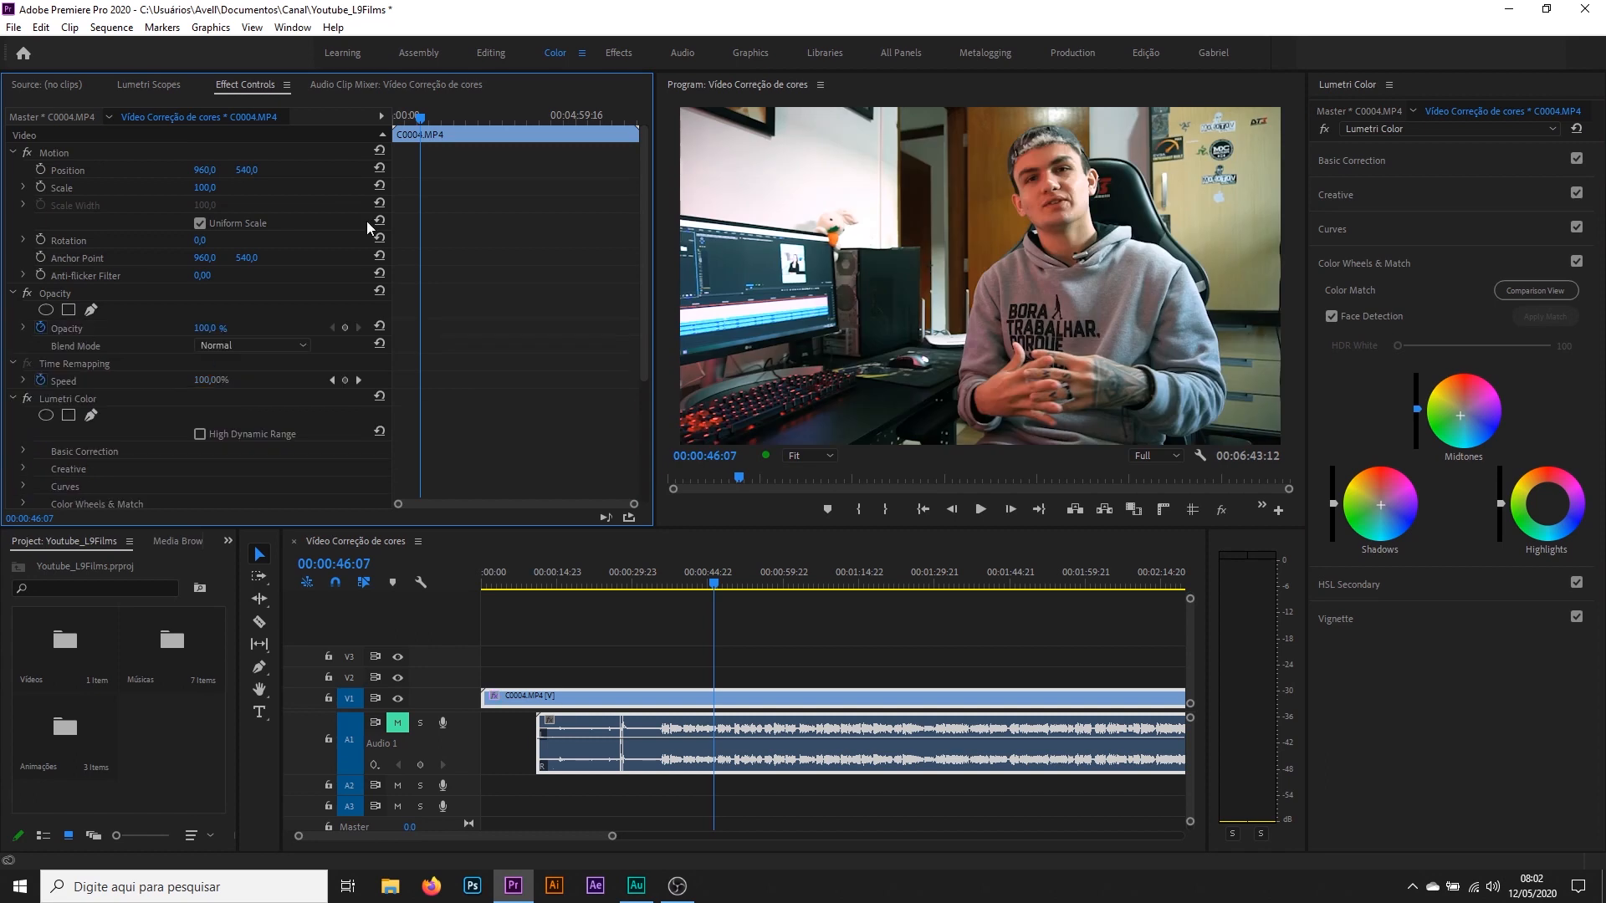
click(1462, 422)
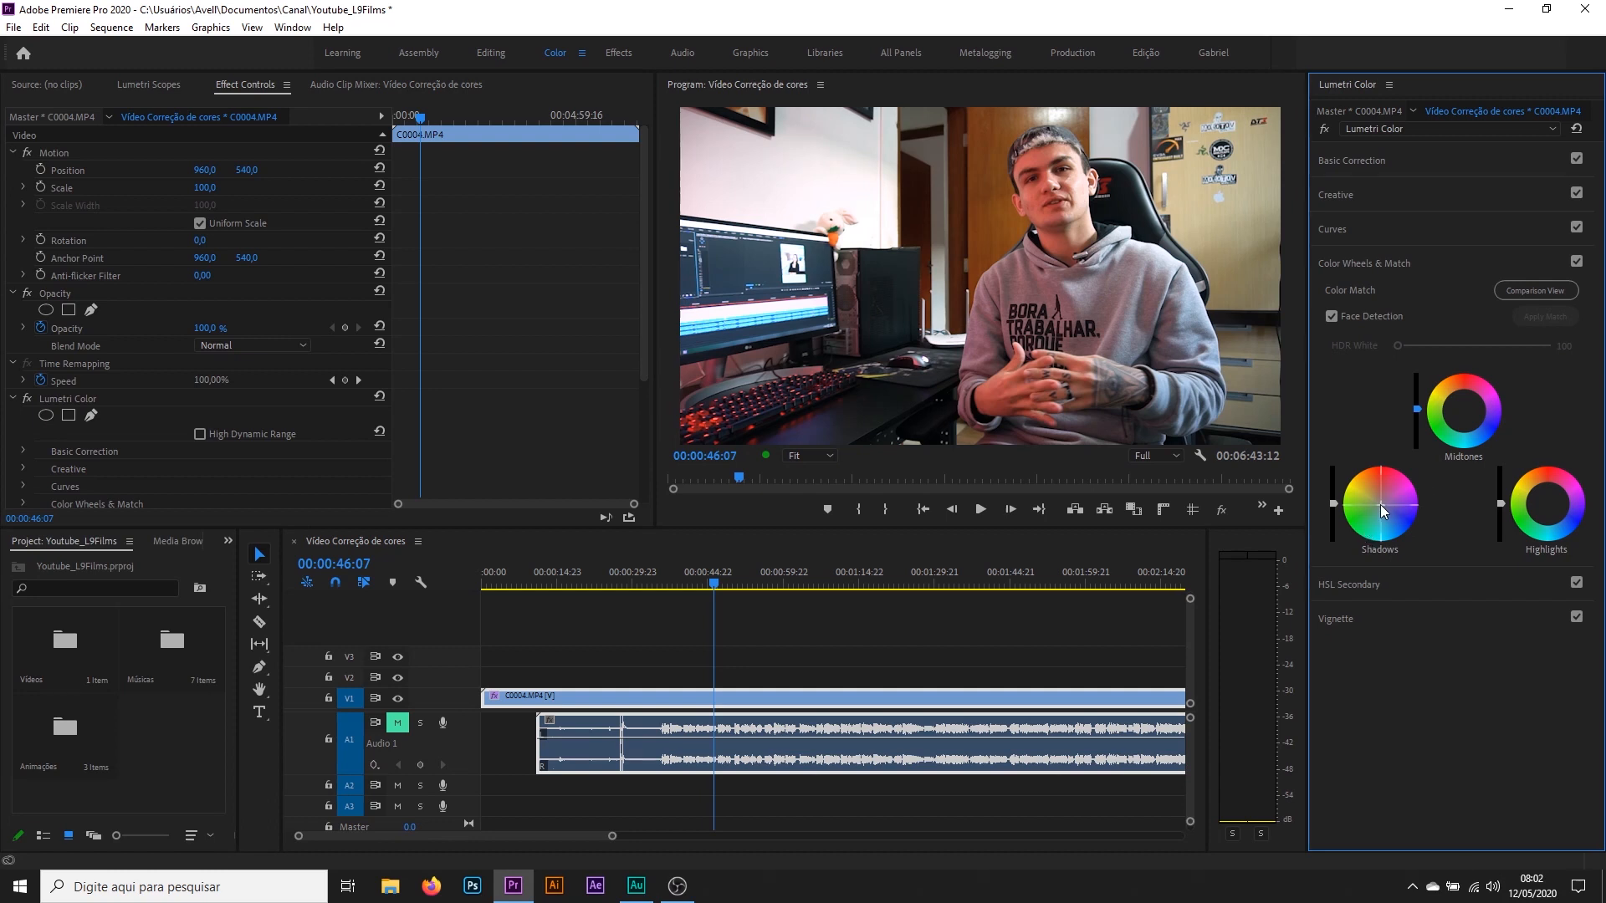
Compare the image with Color Wheels & Match off and on, and collapse that section with it enabled
click(1577, 262)
click(1577, 262)
click(1577, 262)
click(1577, 262)
click(1577, 262)
click(1576, 261)
click(1382, 263)
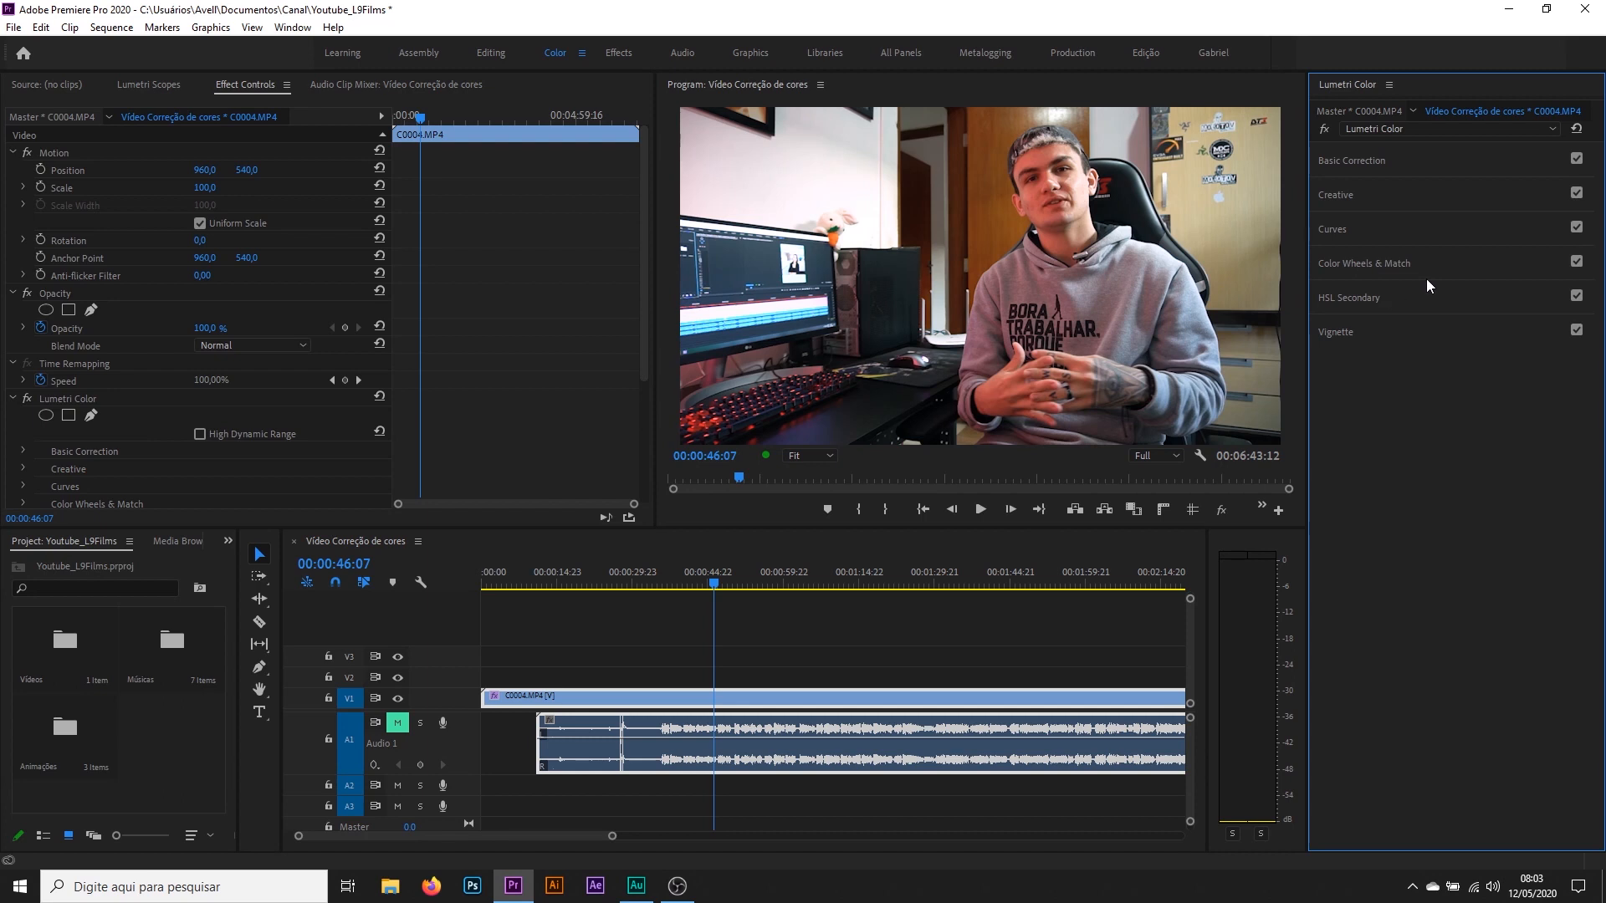
Display the Lumetri Scopes, open HSL Secondary, and key only low saturation across the full hue and luminance ranges
click(158, 86)
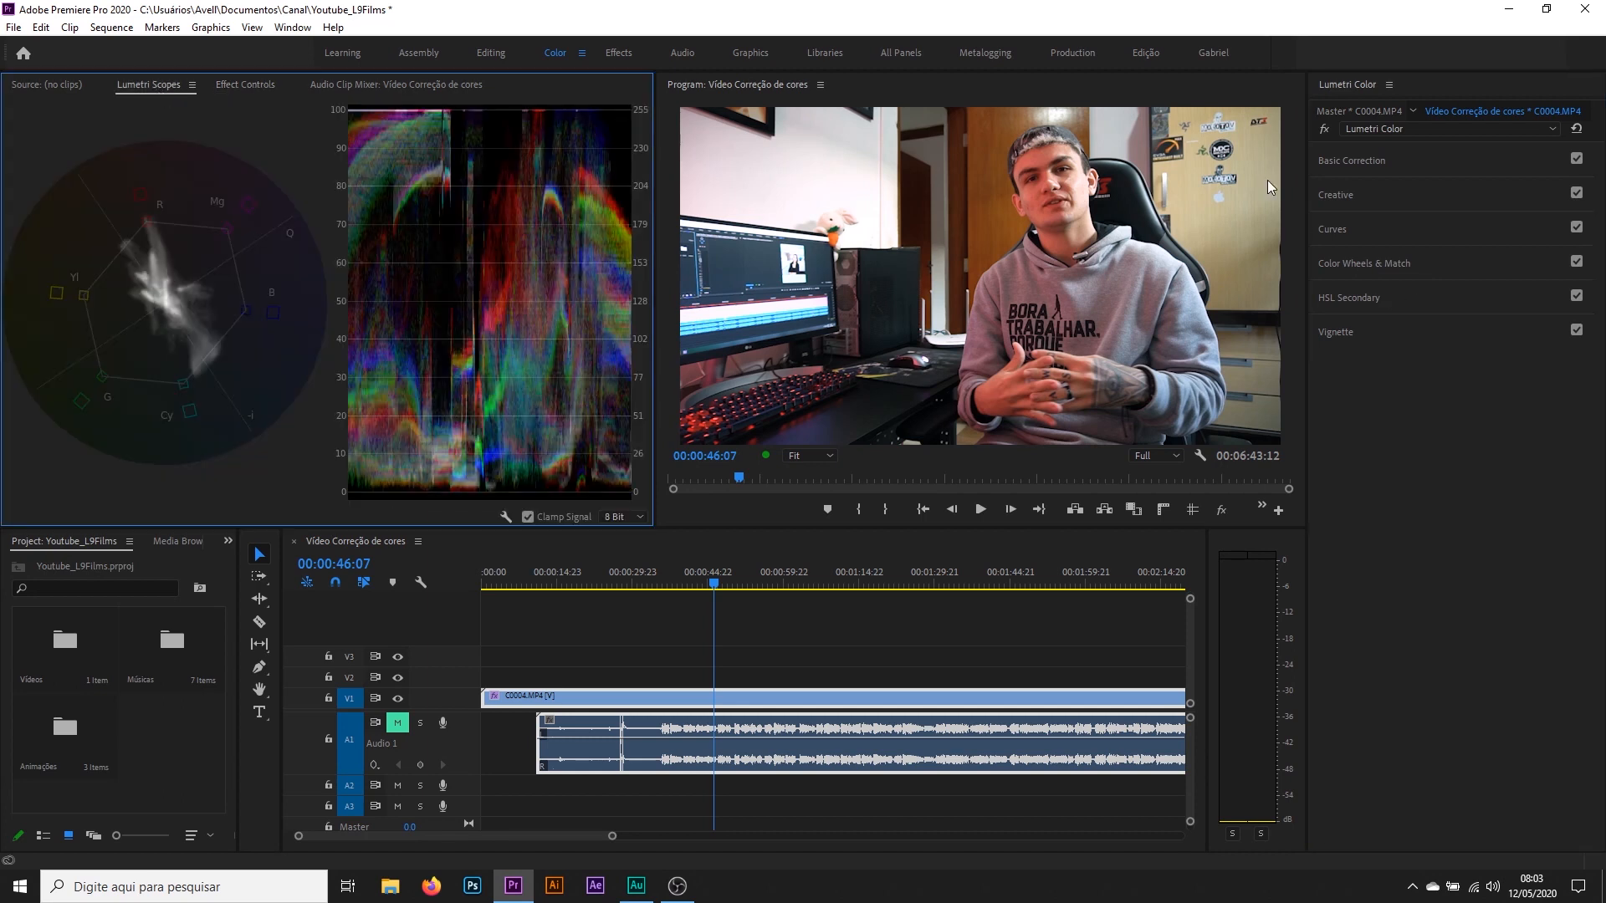
click(1328, 298)
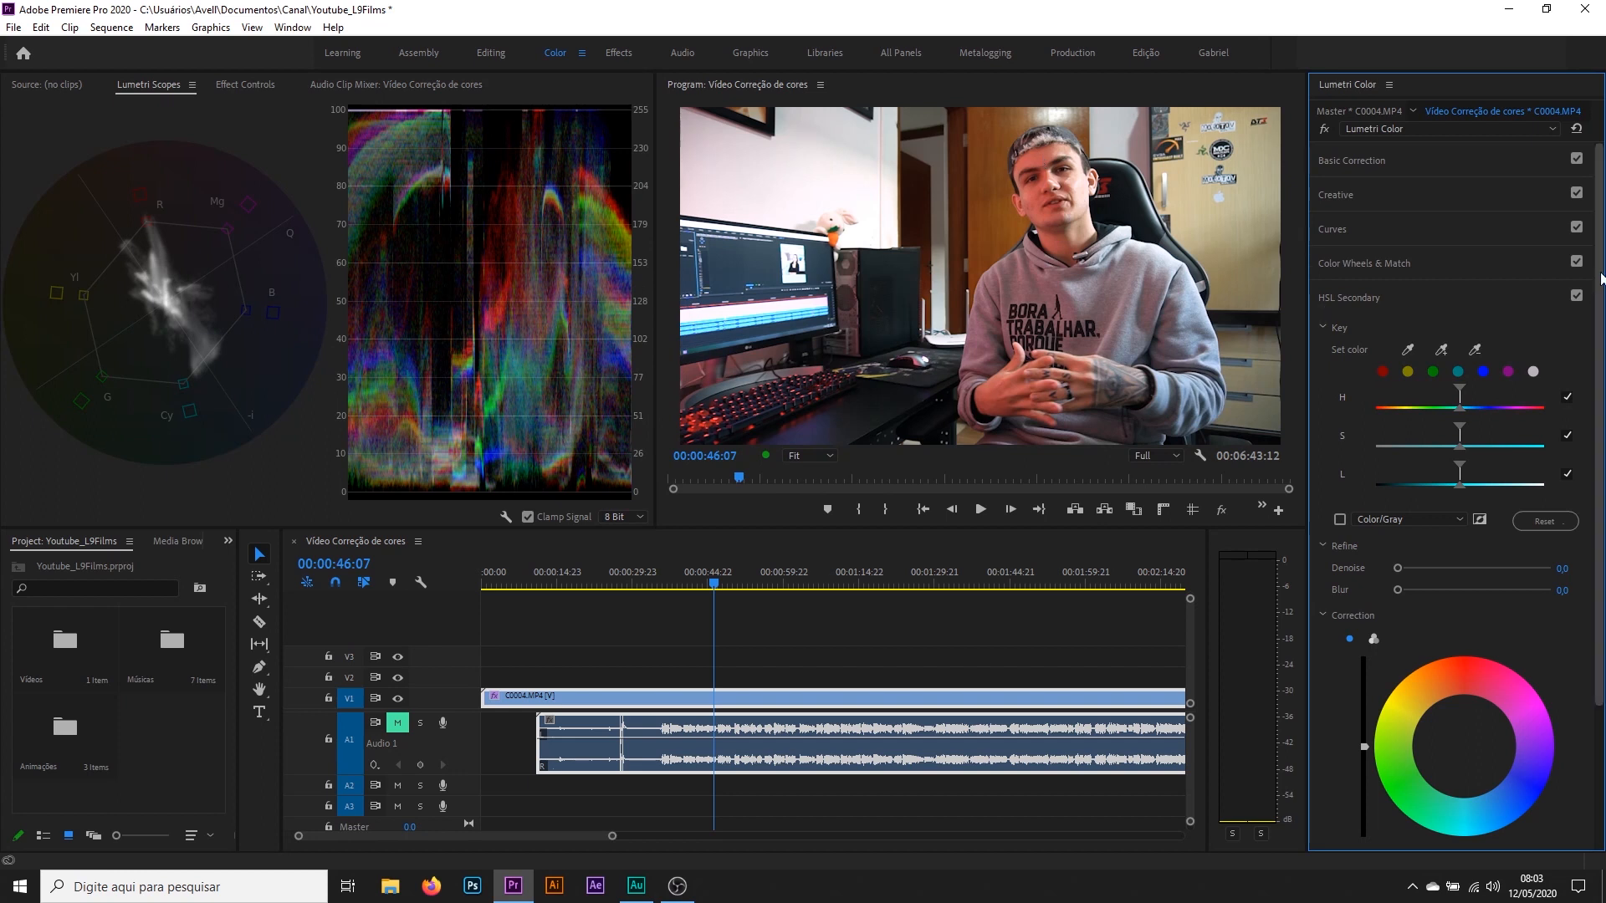
drag(1600, 272, 1601, 341)
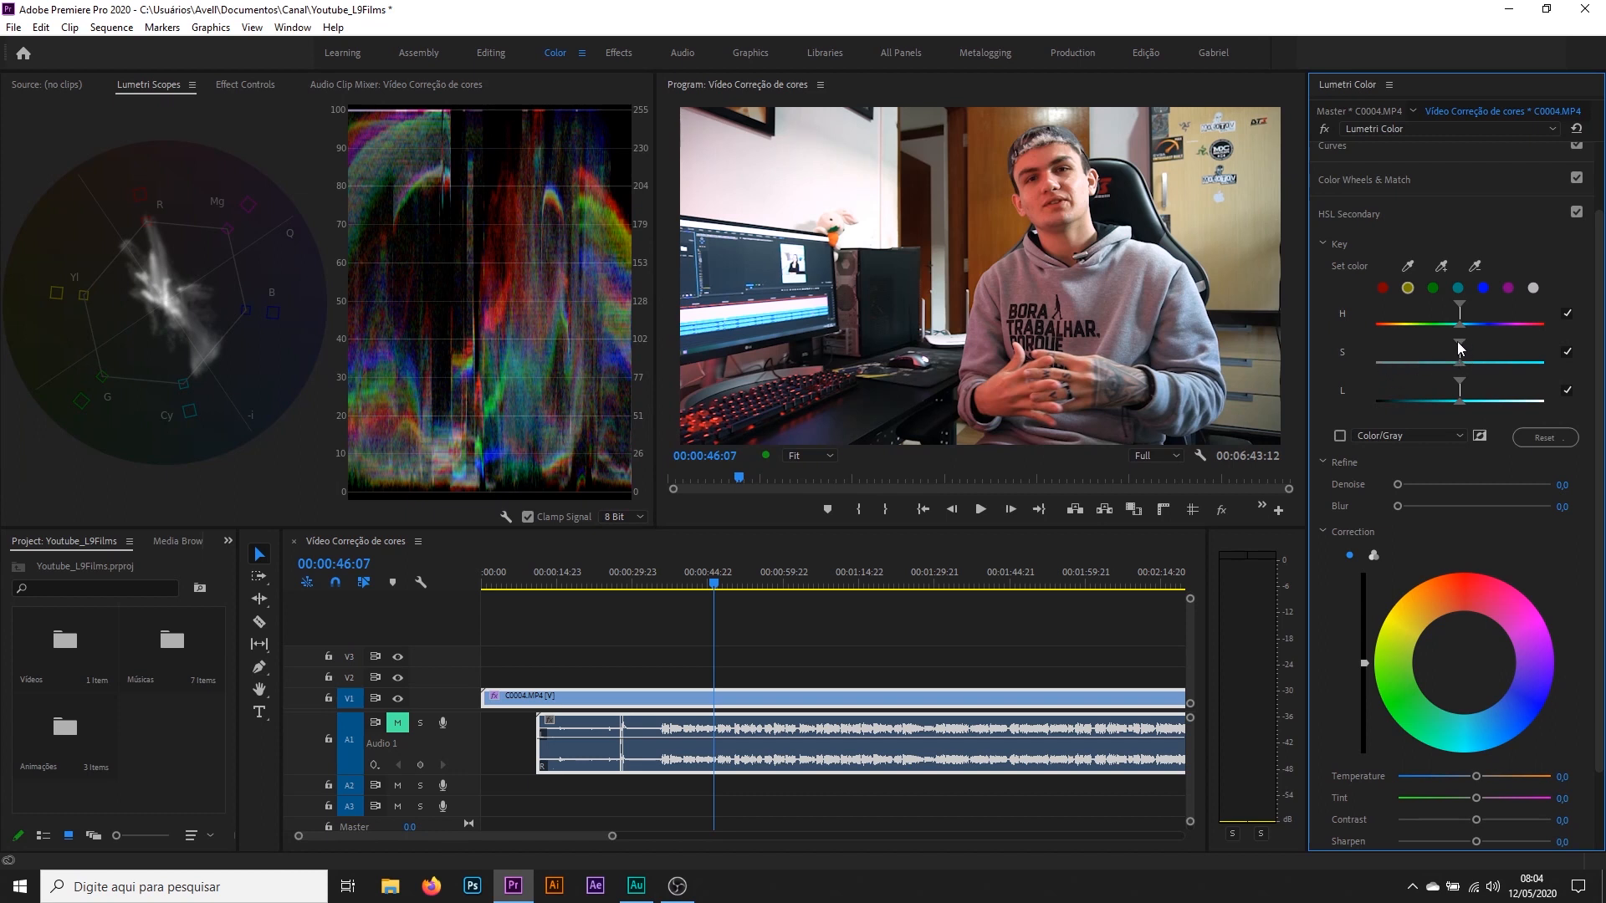
drag(1458, 343, 1385, 351)
drag(1459, 305, 1339, 309)
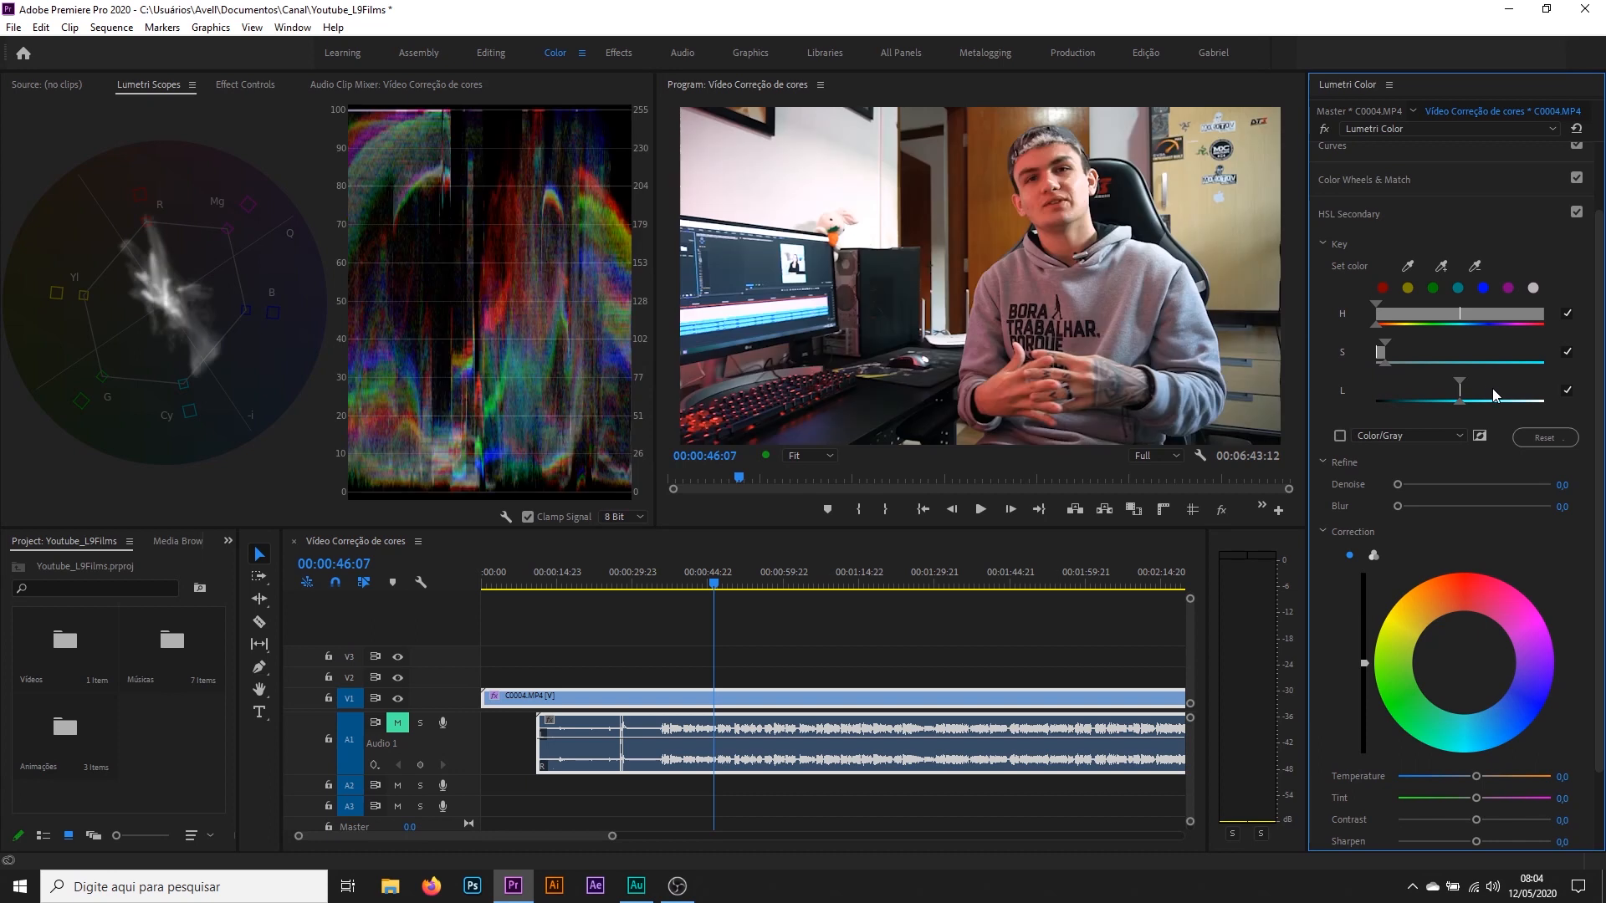
drag(1462, 388, 1387, 362)
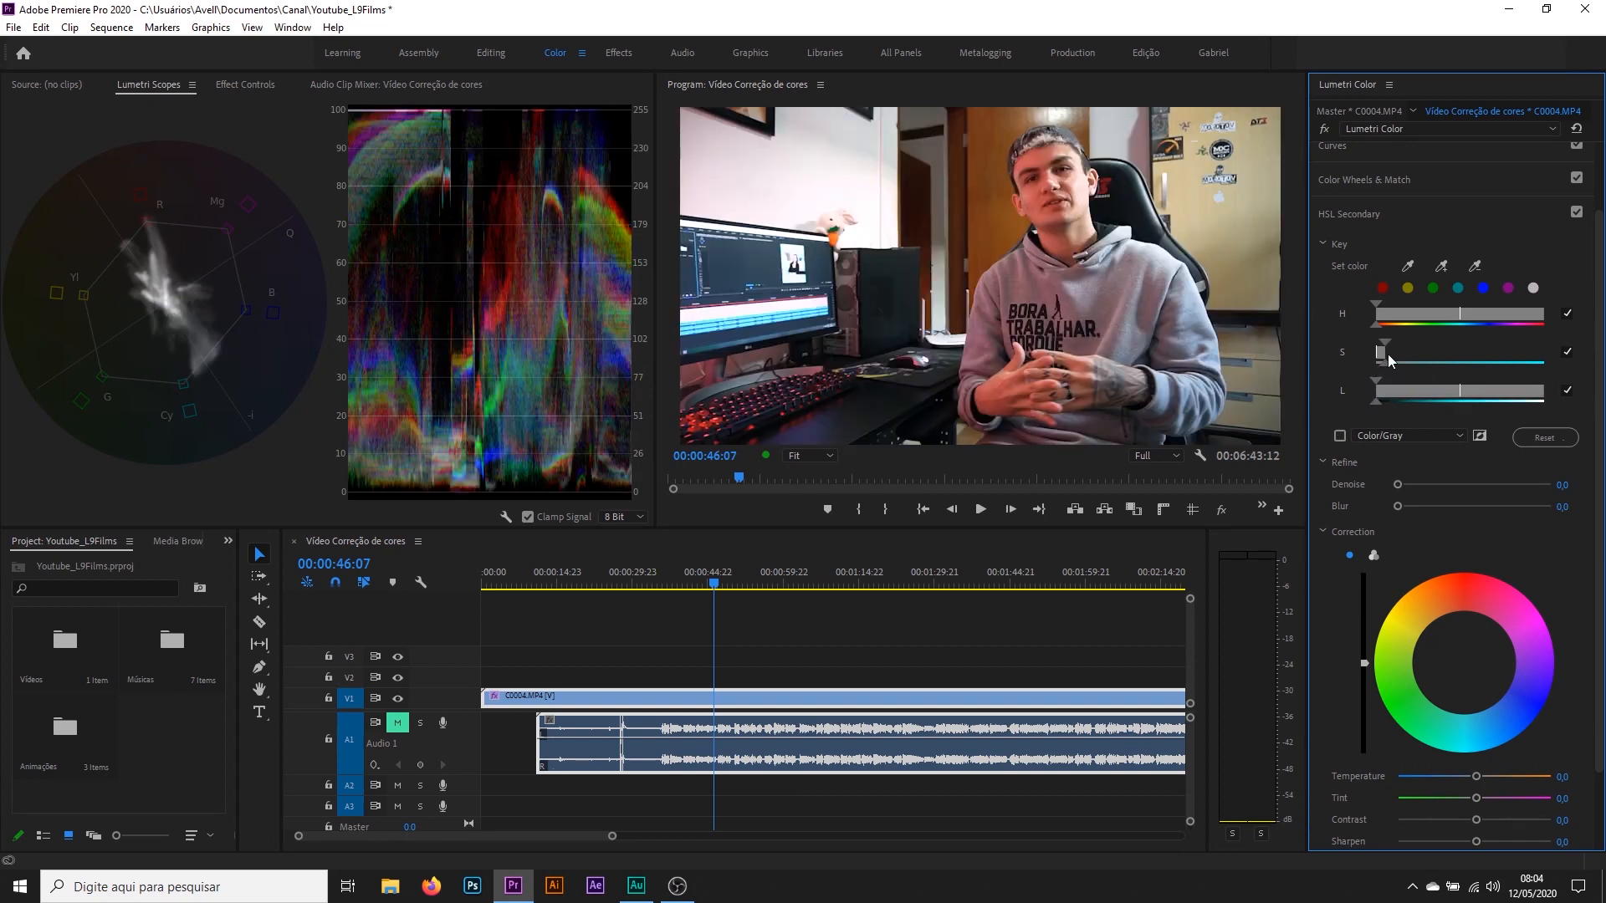
Show the HSL Secondary key selection in the preview as Color/Black
click(1341, 436)
click(1375, 438)
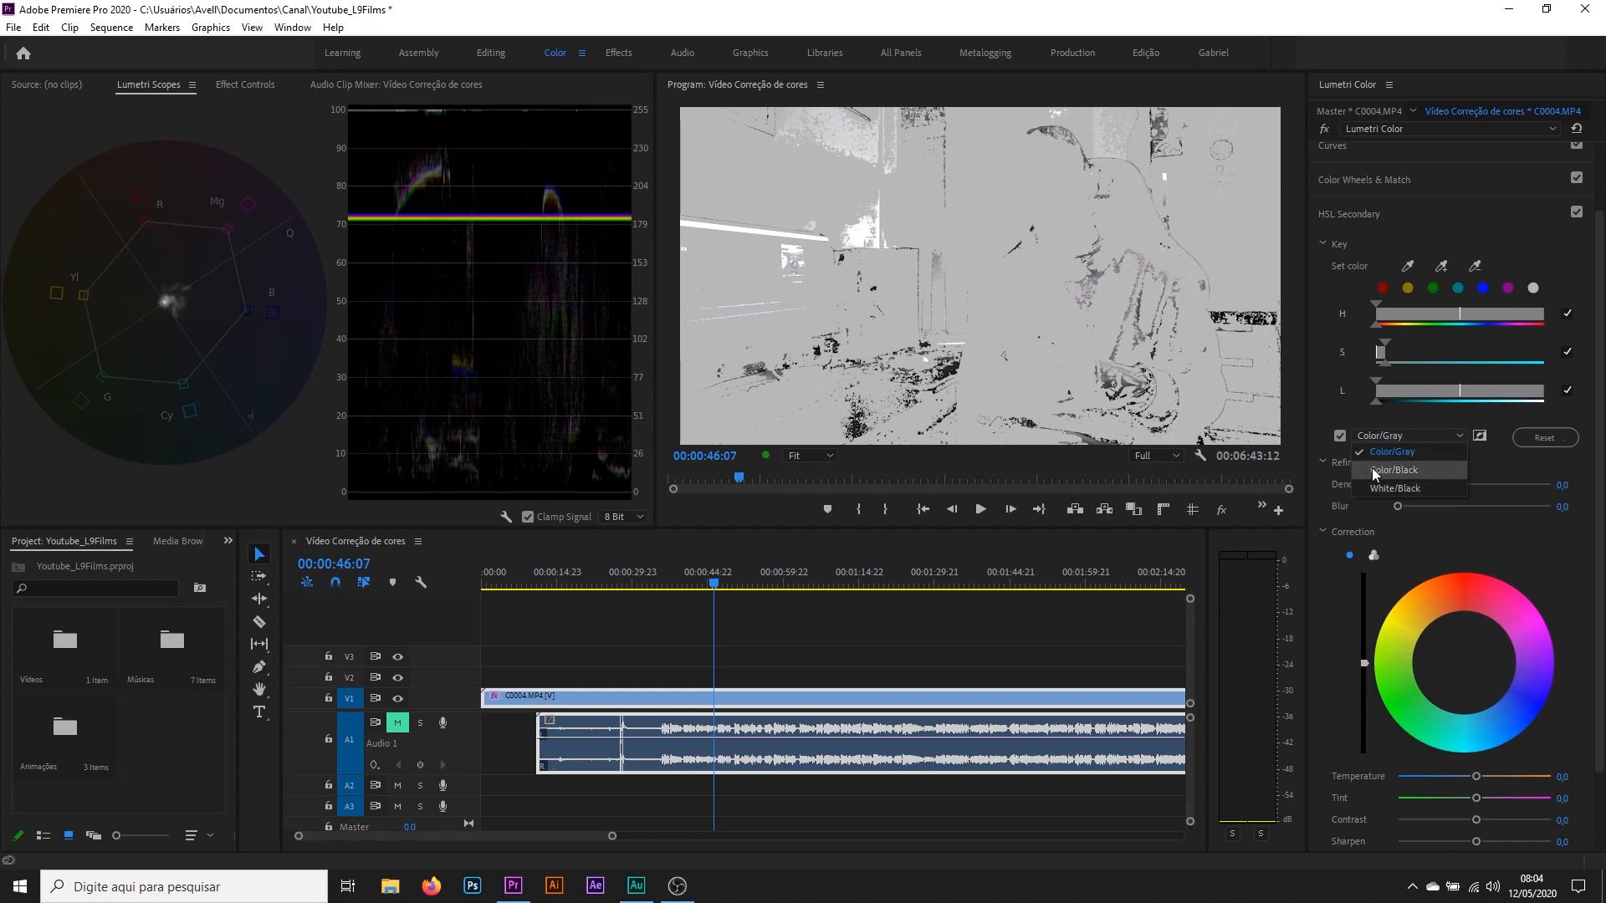
click(1397, 470)
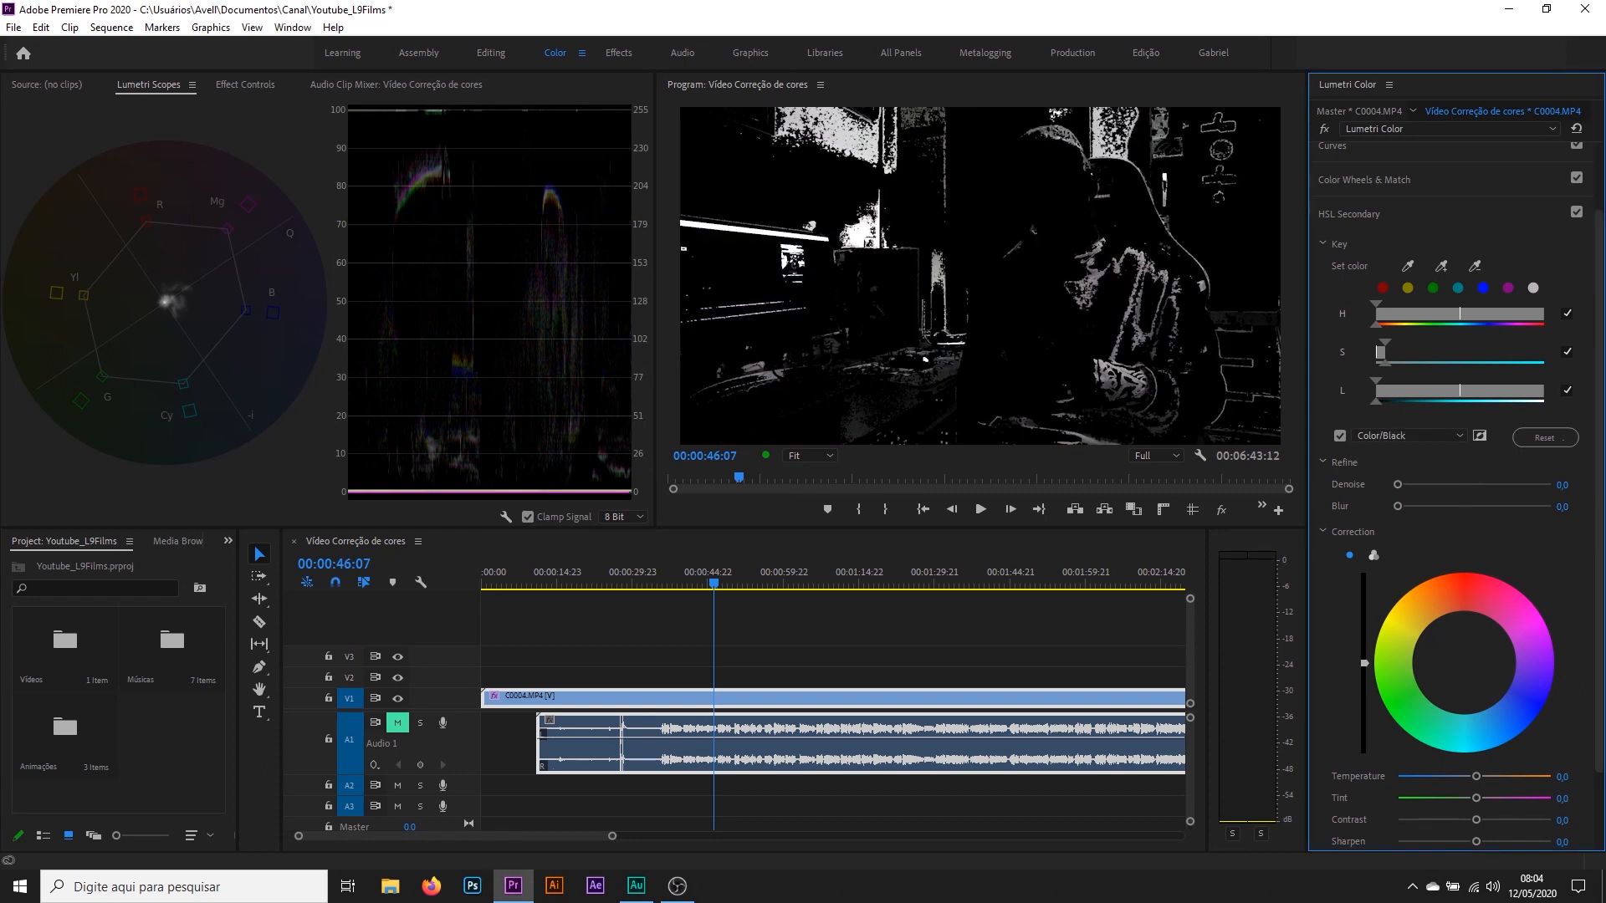
Refine the HSL Secondary key with Denoise at 36,4 and Blur at 2,1
scroll(1602, 224, down, 3)
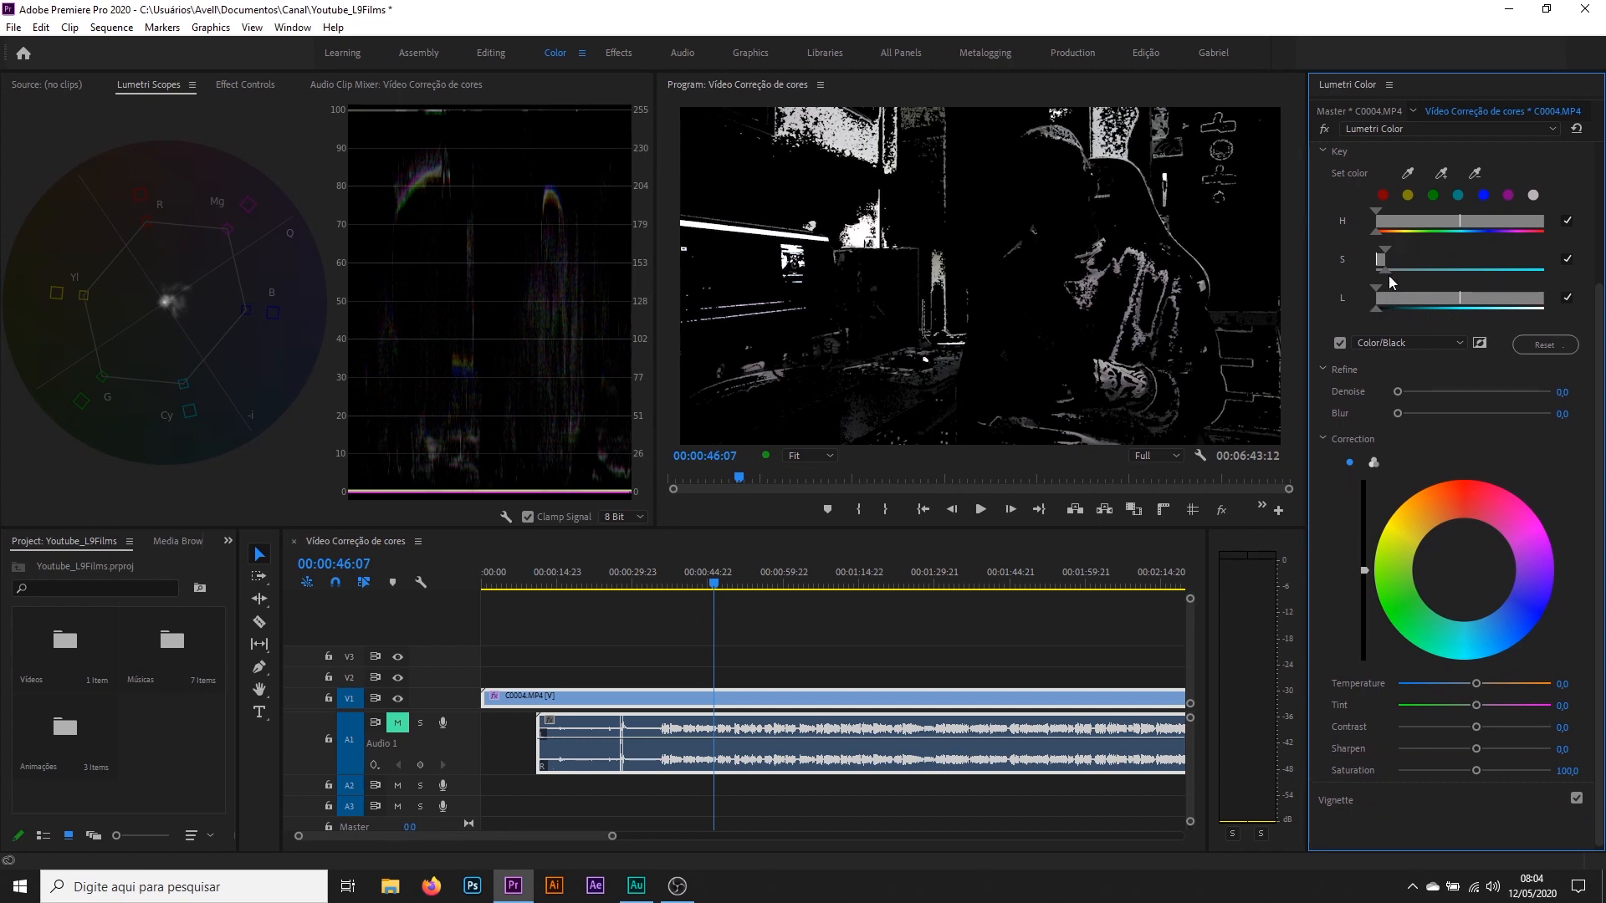
scroll(1392, 334, down, 1)
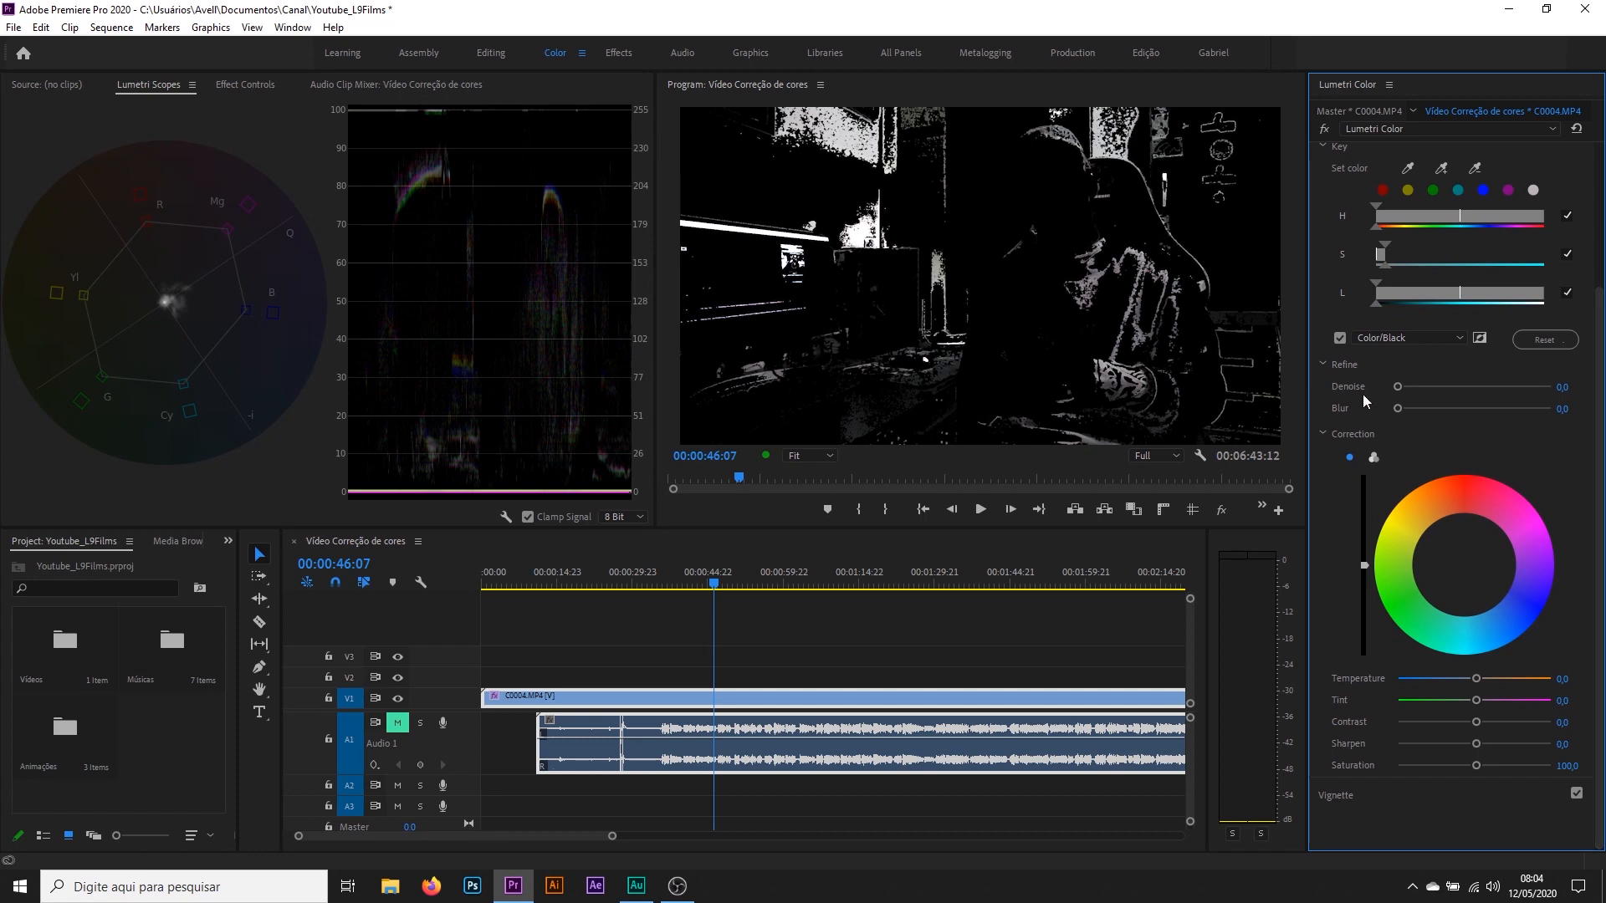
drag(1396, 388, 1454, 387)
mouse_move(1397, 408)
mouse_down()
mouse_move(1552, 408)
mouse_move(1407, 407)
mouse_up()
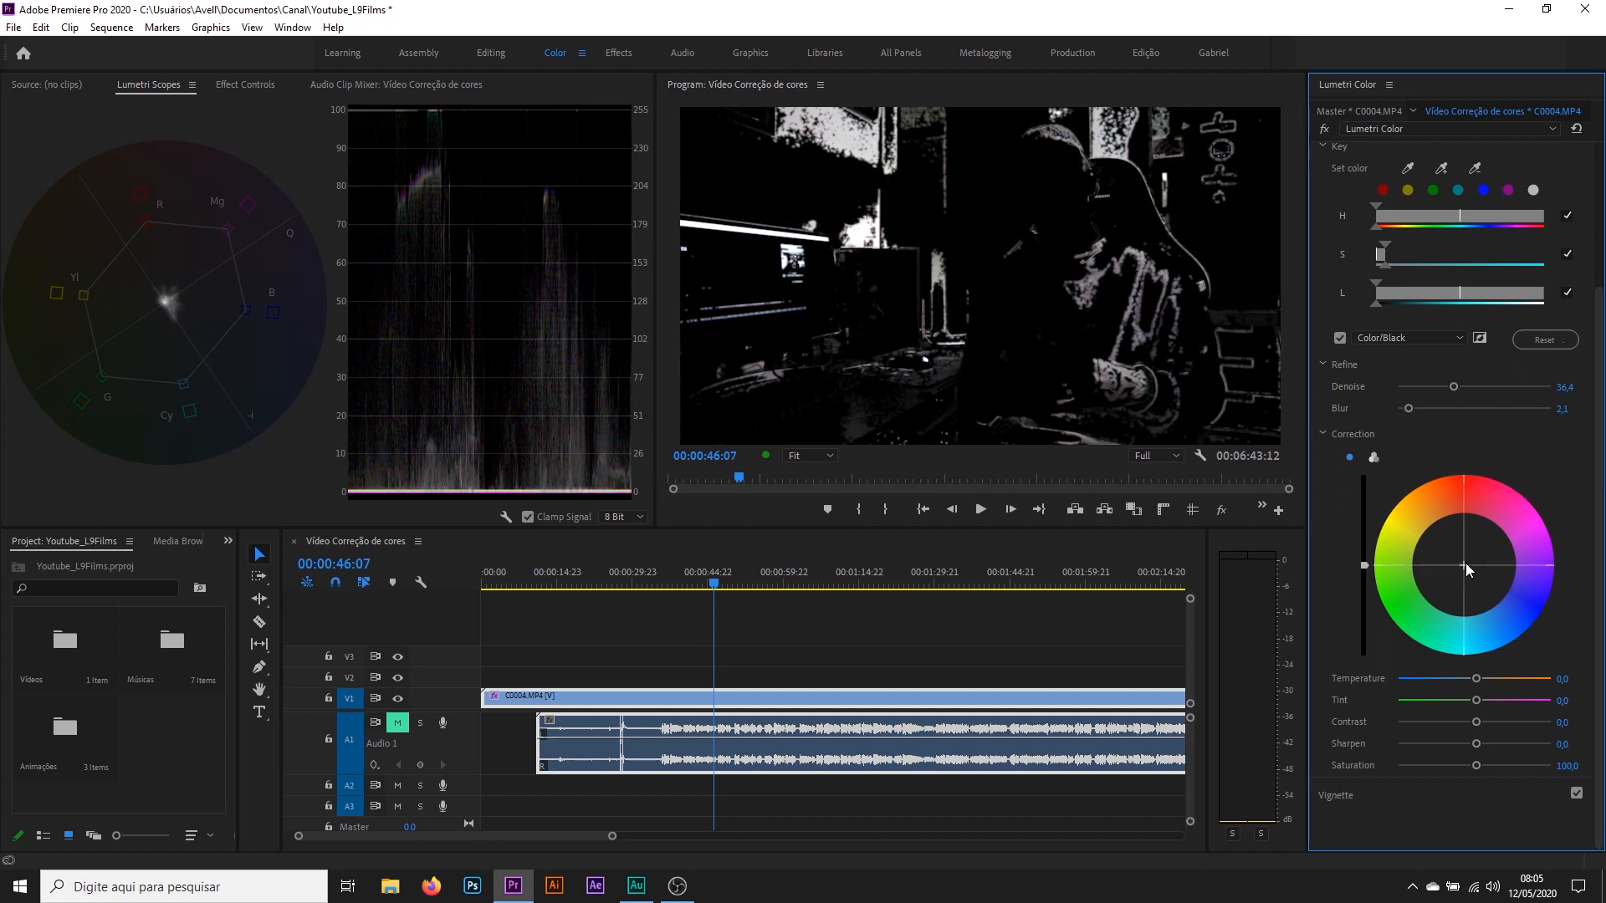
Shift the HSL Secondary correction wheel slightly toward green, try Contrast at -100,0 and undo it, and set Contrast to -21,7
drag(1466, 564, 1459, 565)
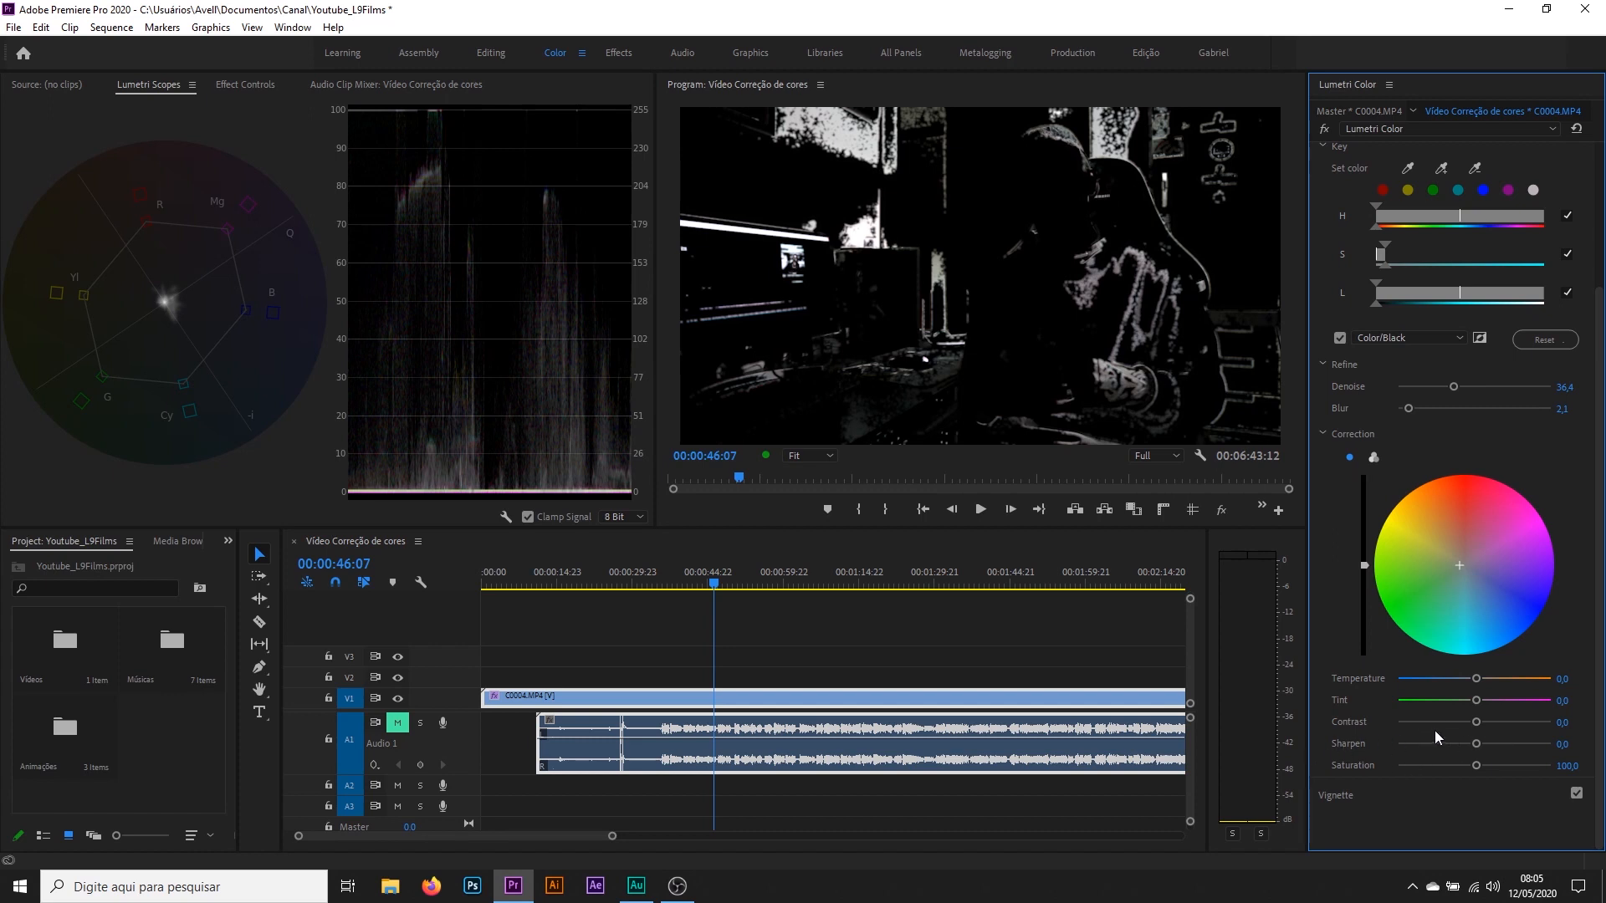
drag(1472, 730, 1286, 711)
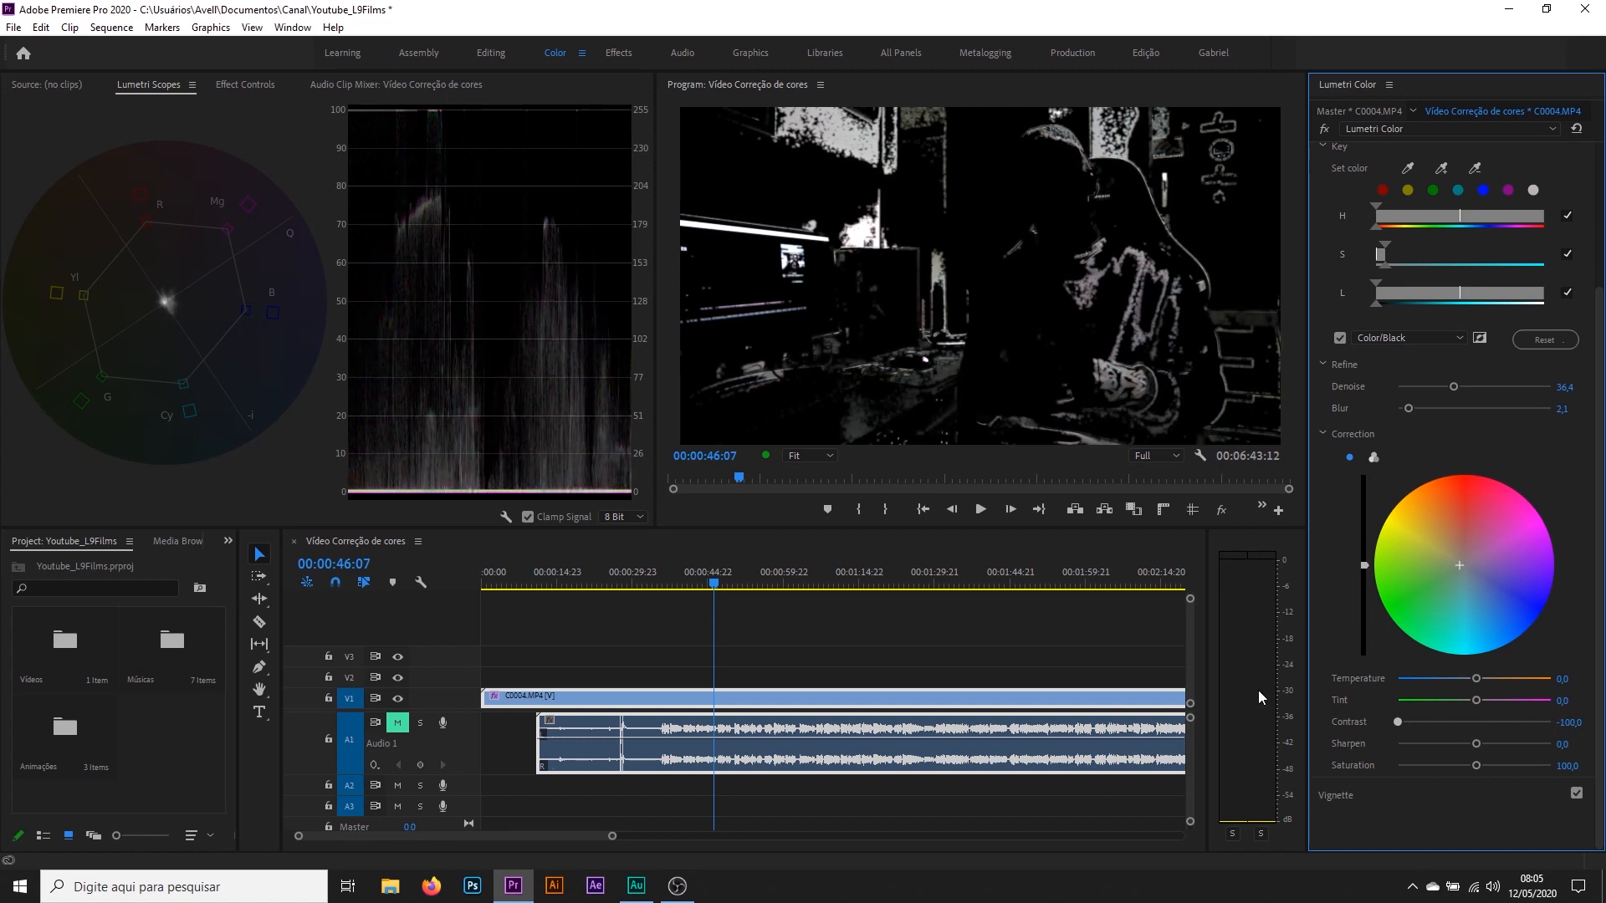
key(ctrl+z)
drag(1450, 701, 1457, 709)
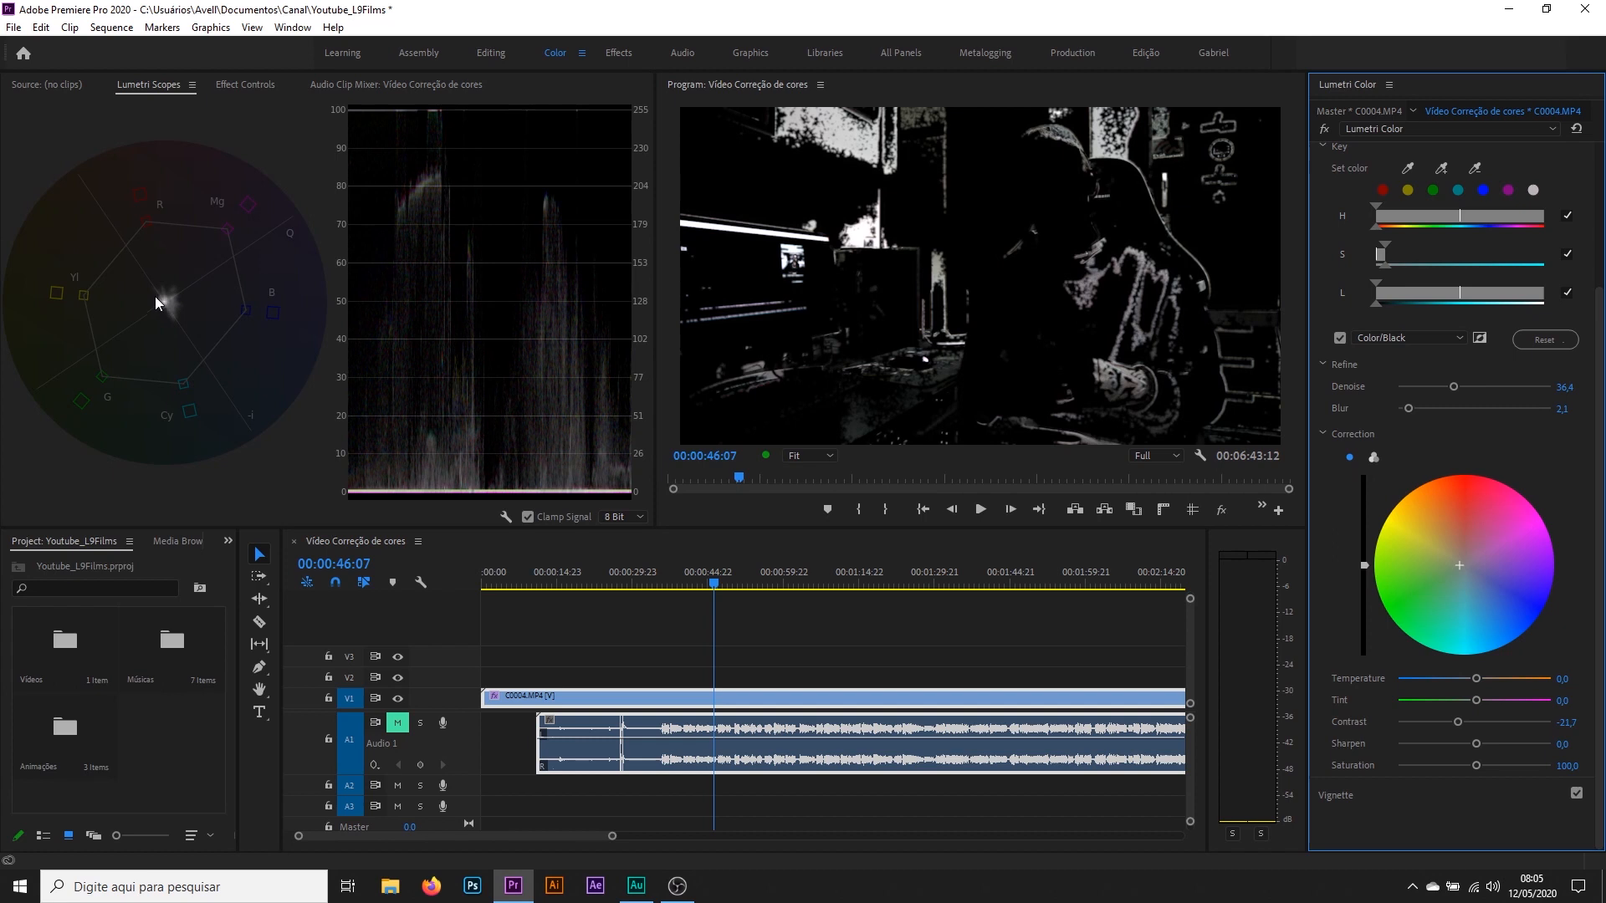
Test HSL Secondary Saturation at 0,0 with the key preview hidden, show the preview again, and set Saturation to 60,9
drag(1475, 765, 1467, 765)
drag(1457, 764, 1396, 767)
click(1340, 337)
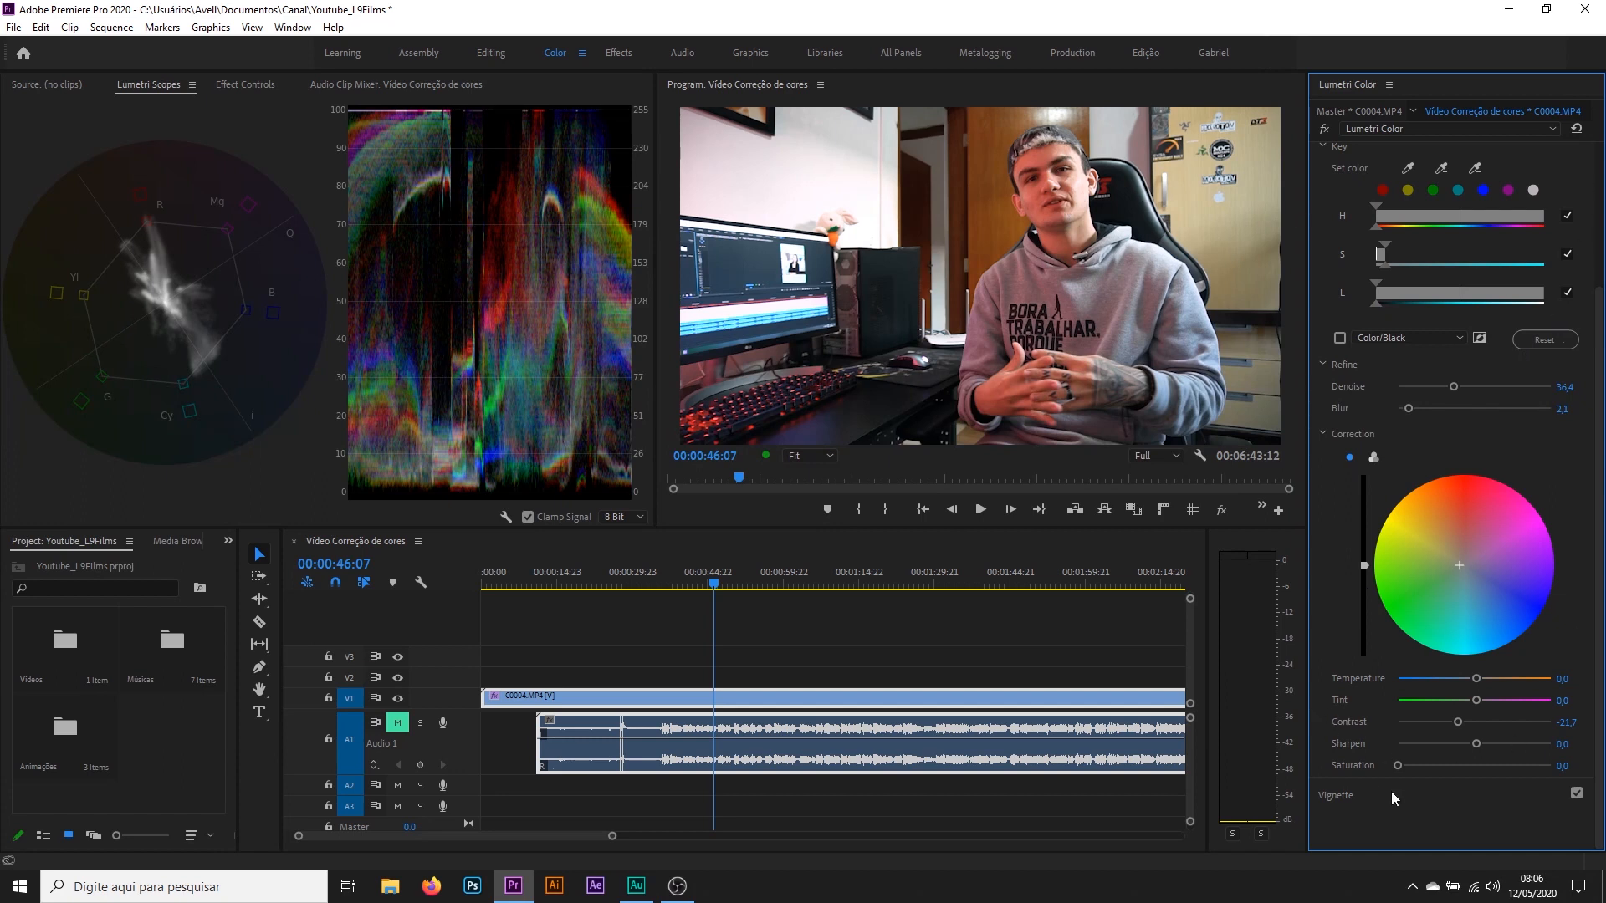
mouse_move(1398, 766)
mouse_down()
mouse_move(1452, 765)
mouse_move(1299, 757)
mouse_move(1362, 764)
mouse_move(1392, 796)
mouse_move(1488, 795)
mouse_move(1399, 785)
mouse_move(1412, 785)
mouse_up()
click(1340, 339)
drag(1458, 765, 1443, 764)
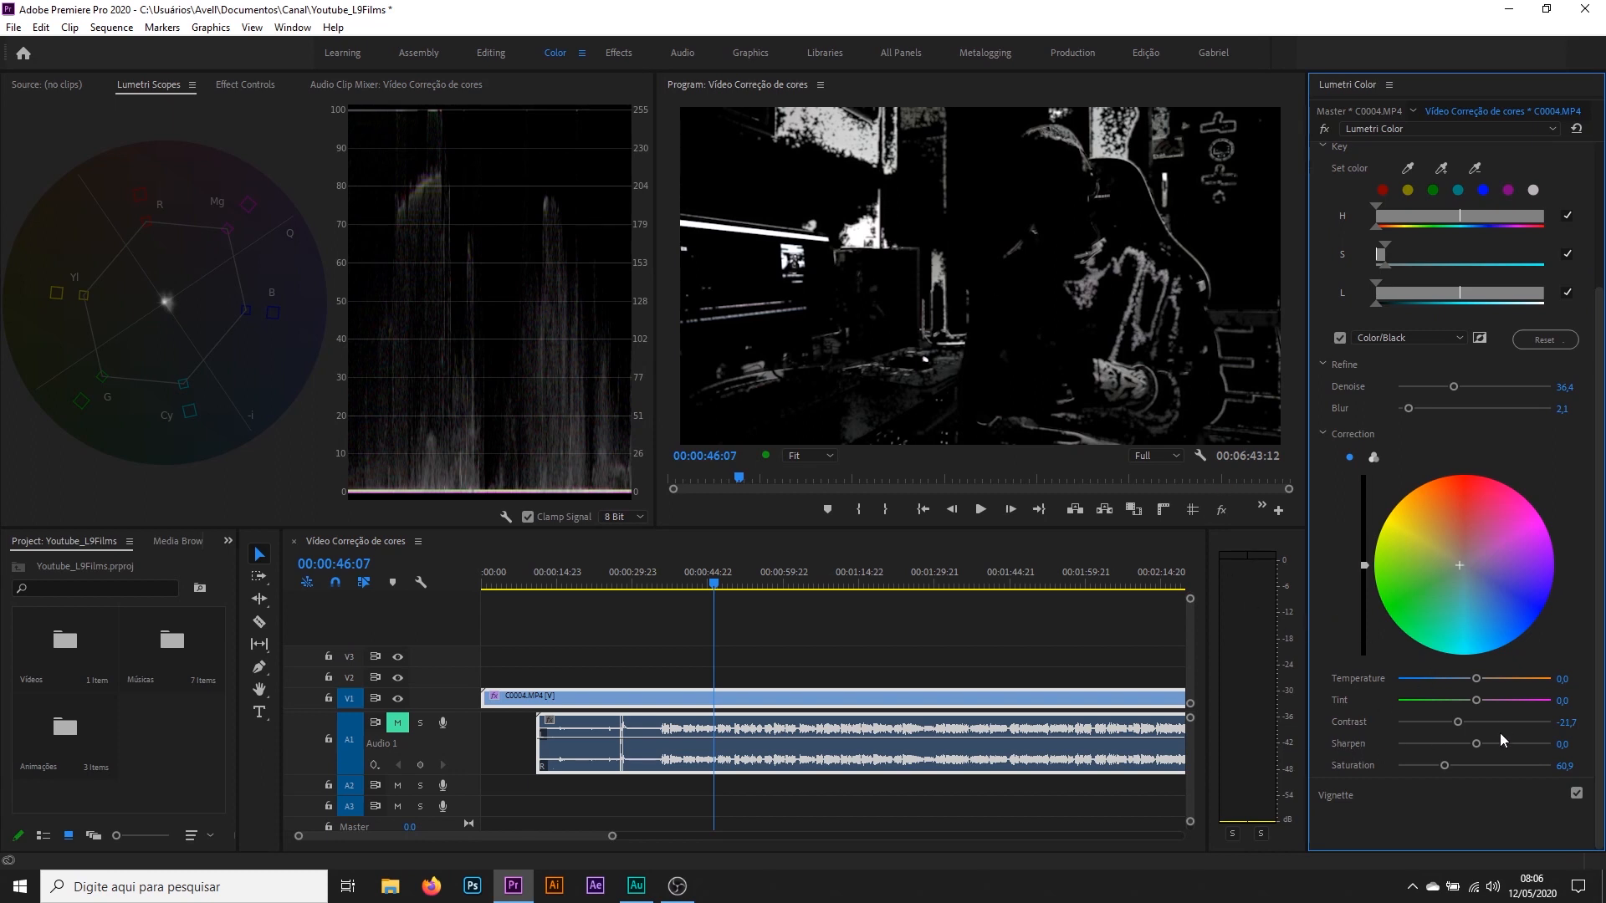
Hide the key preview, test HSL Secondary Sharpen at -12,0 and 28,3, and reset it to 0,0
mouse_move(1481, 745)
mouse_down()
mouse_move(1397, 745)
mouse_move(1590, 749)
mouse_move(1366, 748)
mouse_move(1464, 744)
mouse_up()
scroll(1422, 293, up, 1)
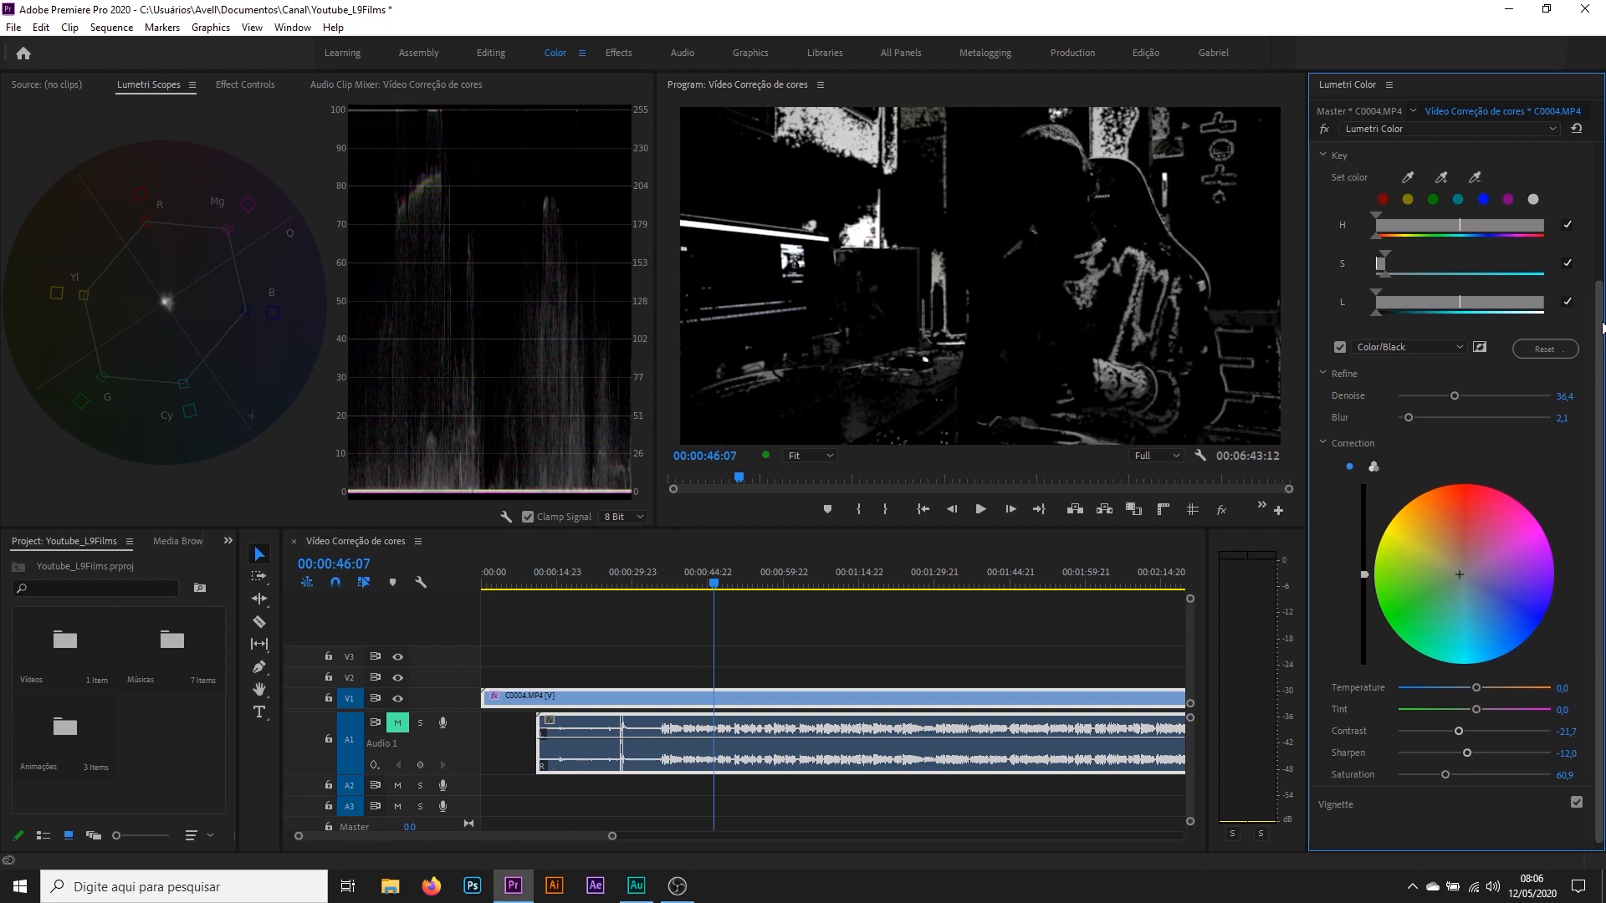
click(1341, 352)
drag(1452, 758, 1495, 766)
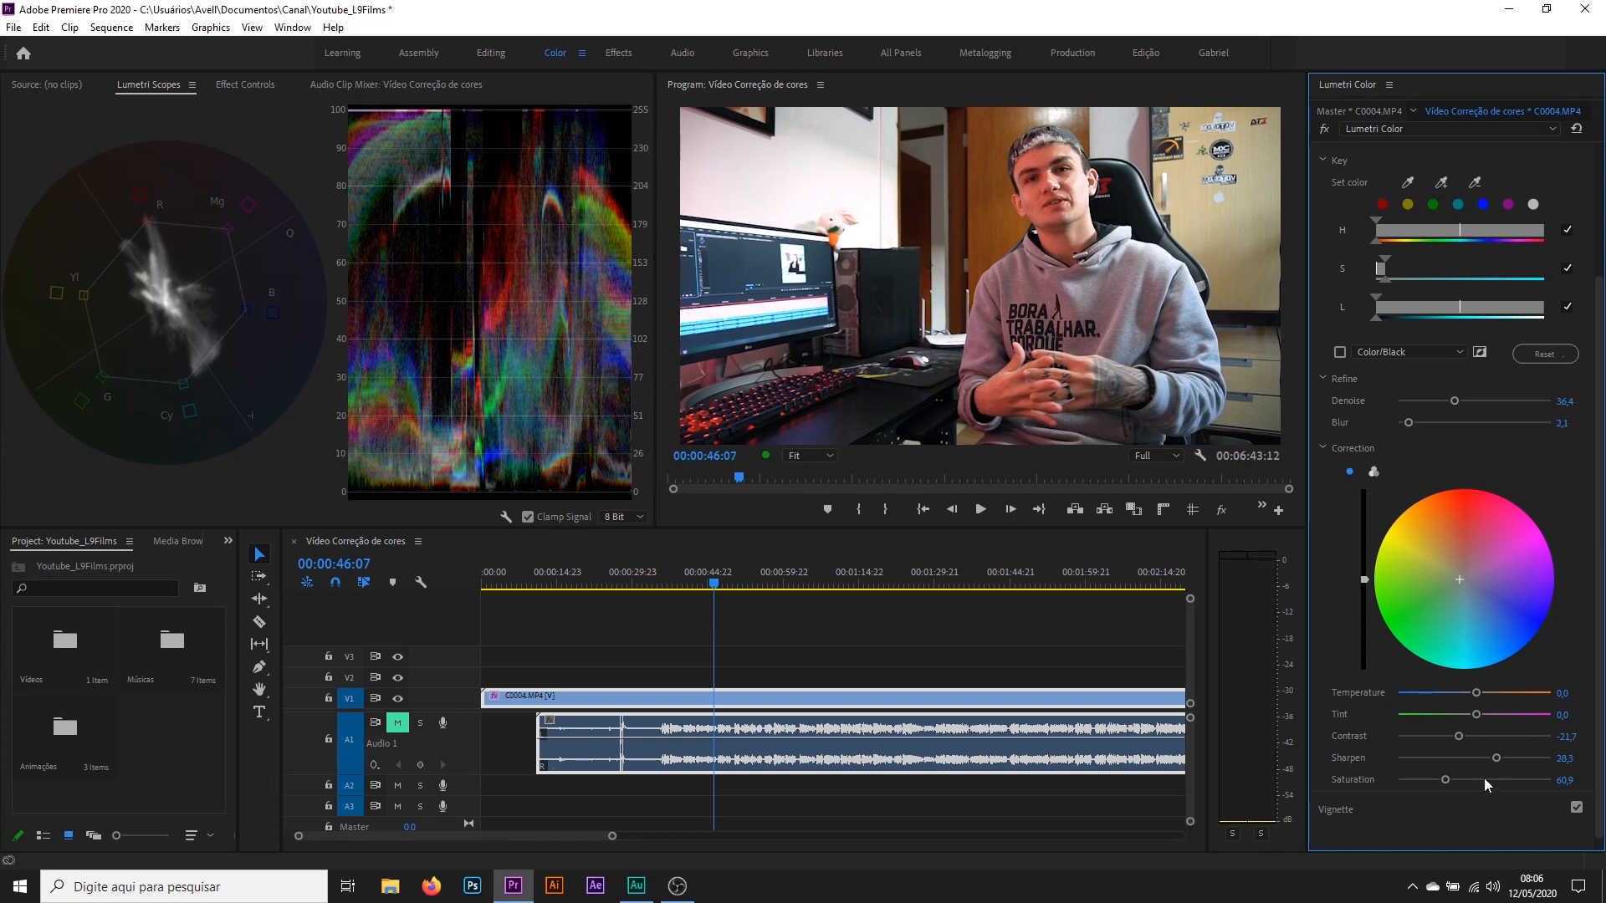
drag(1497, 758, 1398, 758)
double_click(1398, 759)
Collapse HSL Secondary and compare the image with the whole Lumetri Color effect off and on
scroll(1326, 313, up, 1)
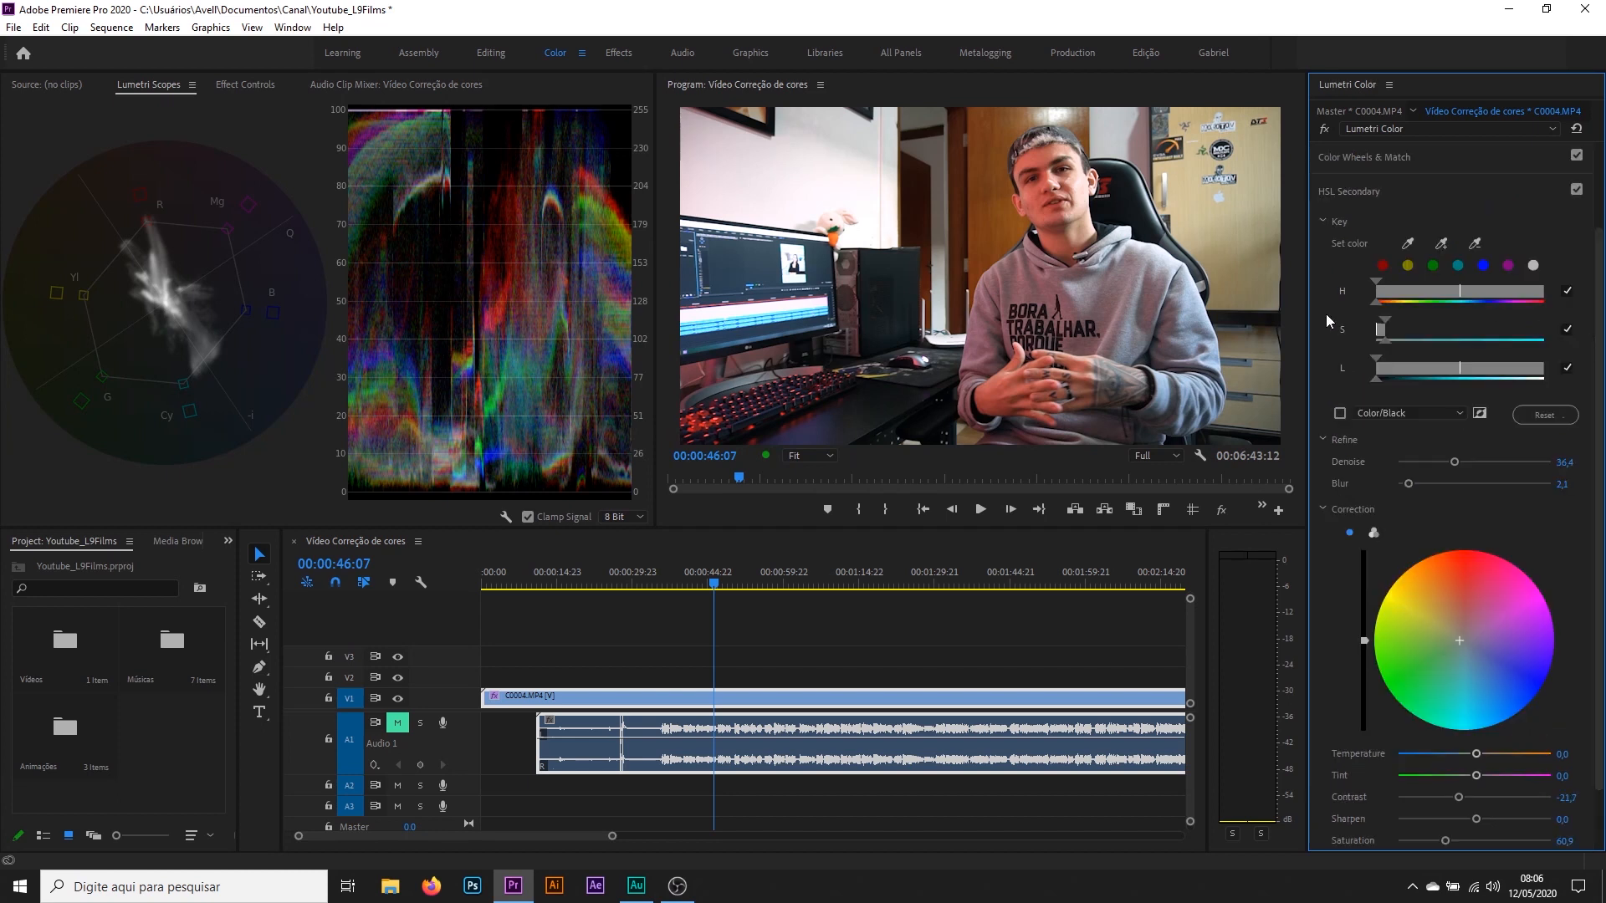
click(1439, 192)
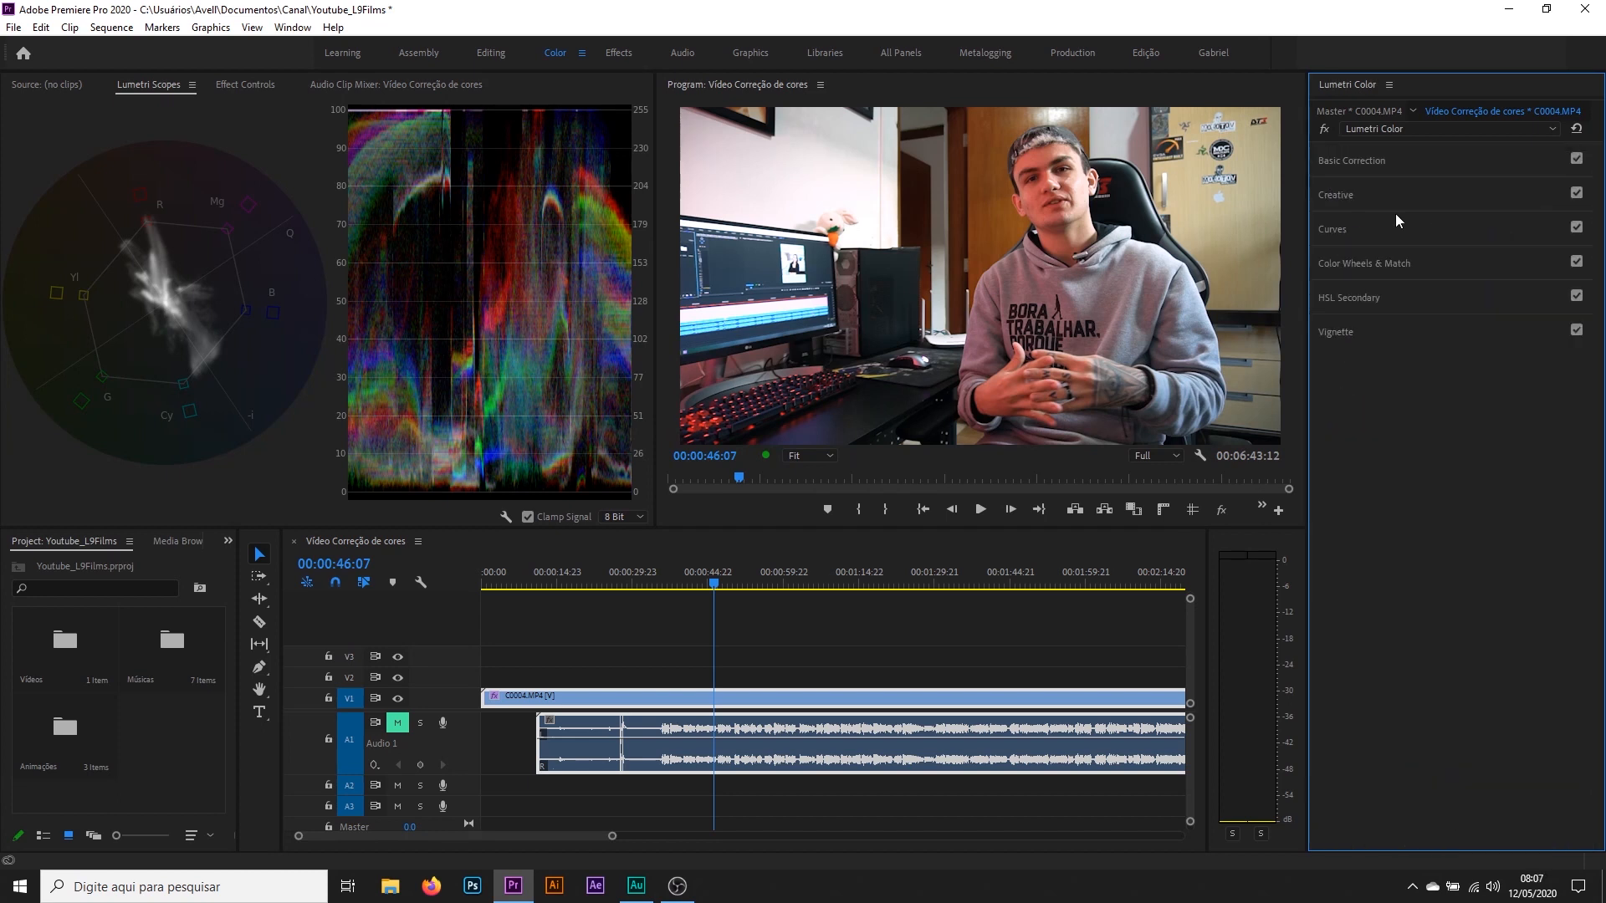
click(1323, 129)
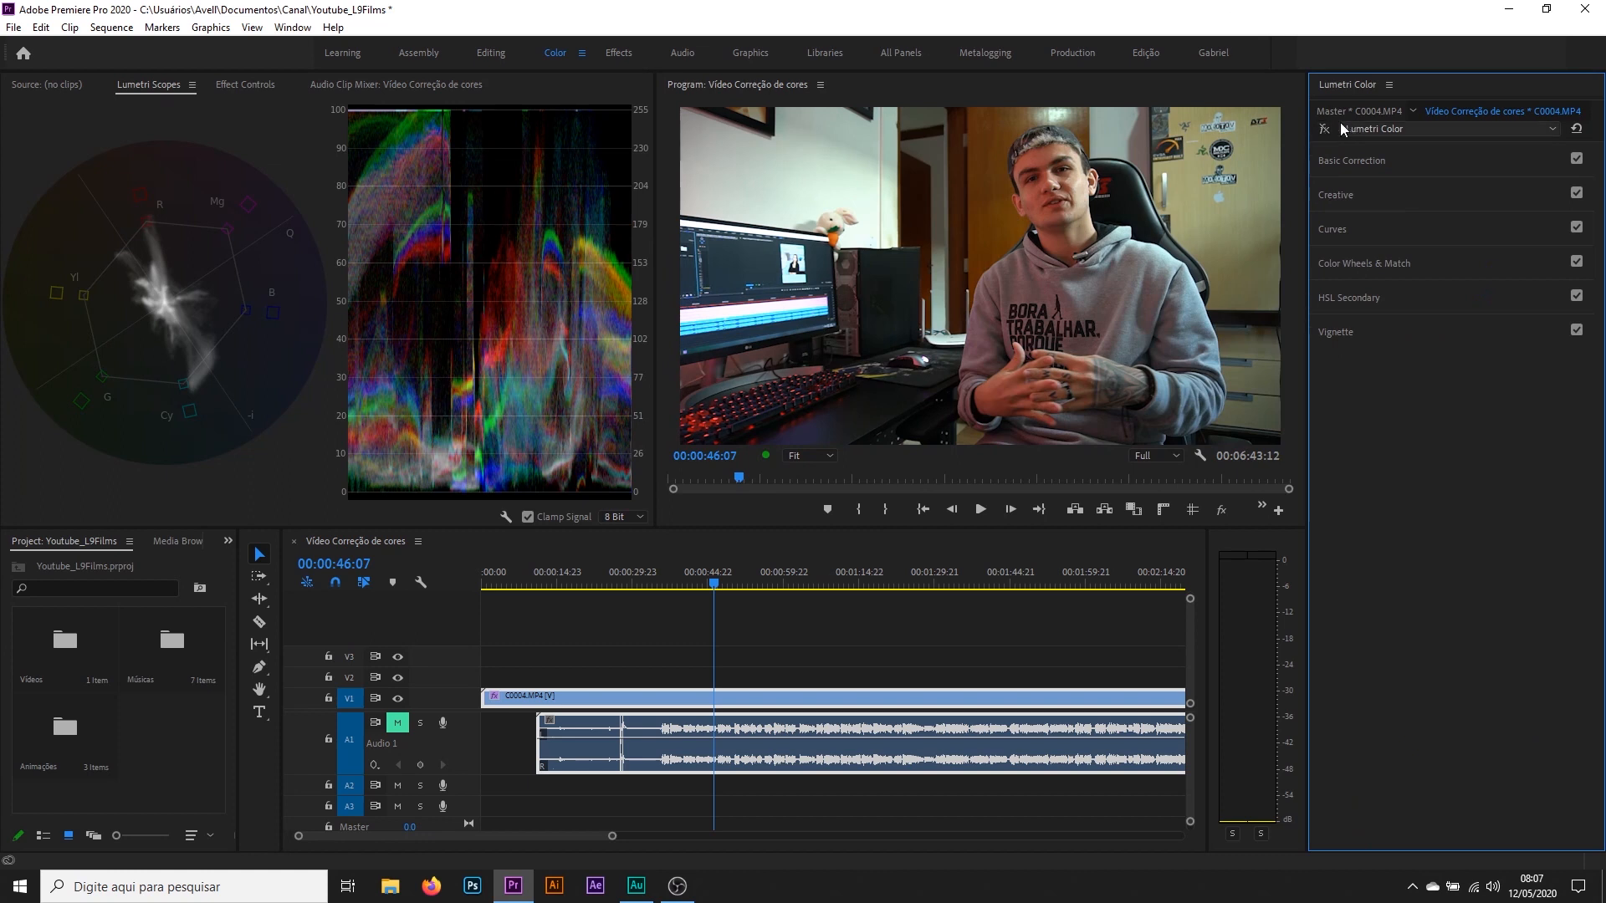
click(1323, 129)
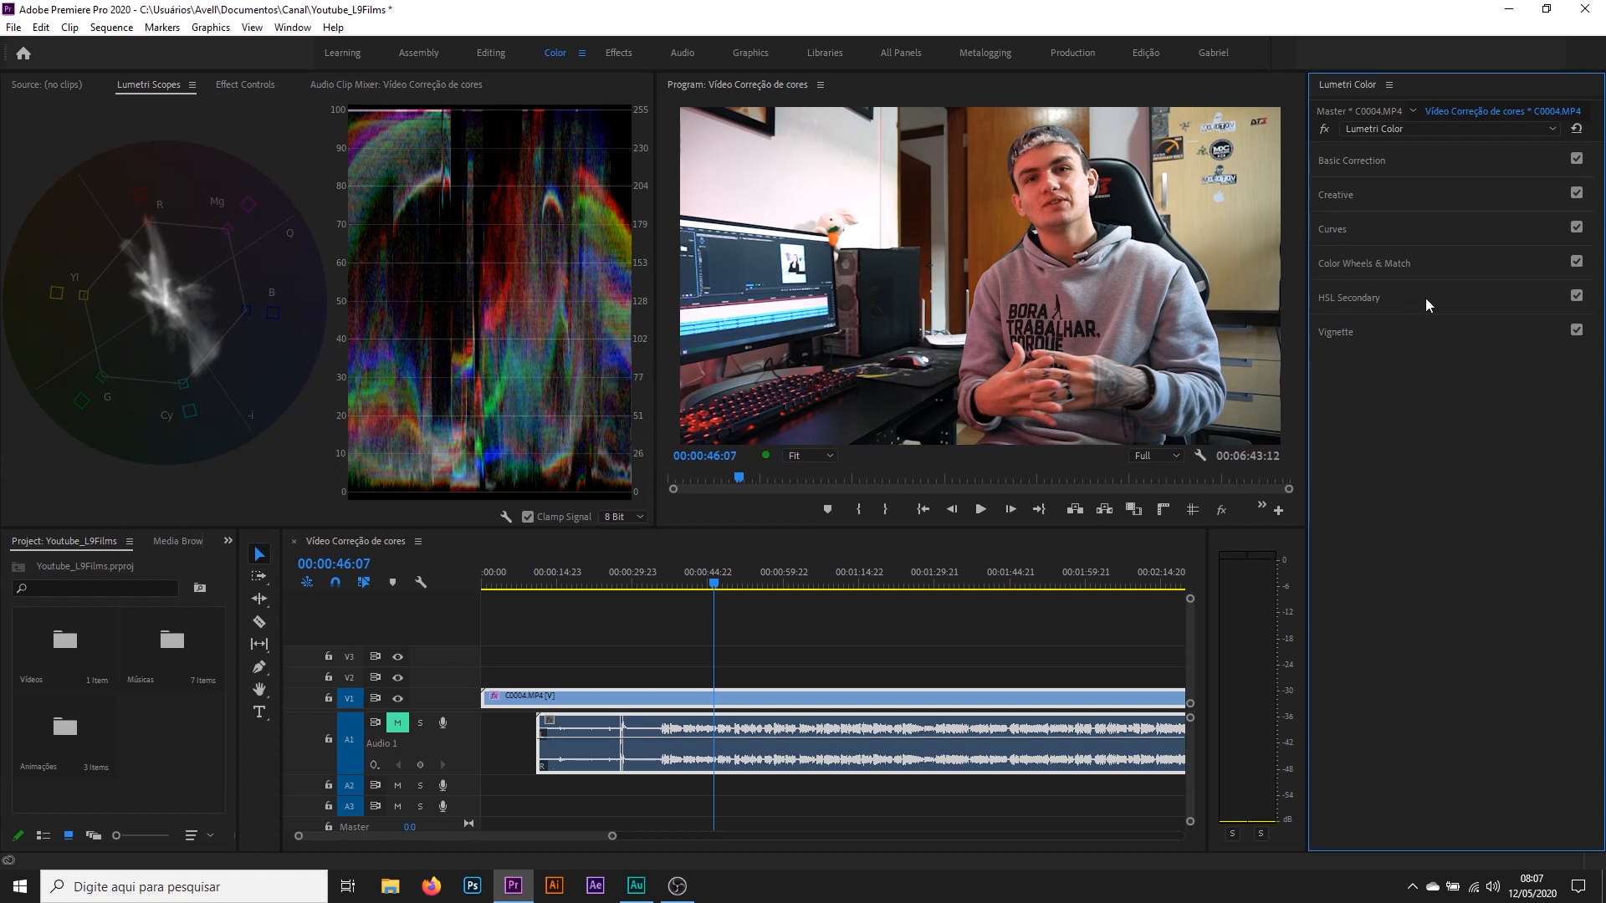
click(1359, 299)
scroll(1594, 353, down, 2)
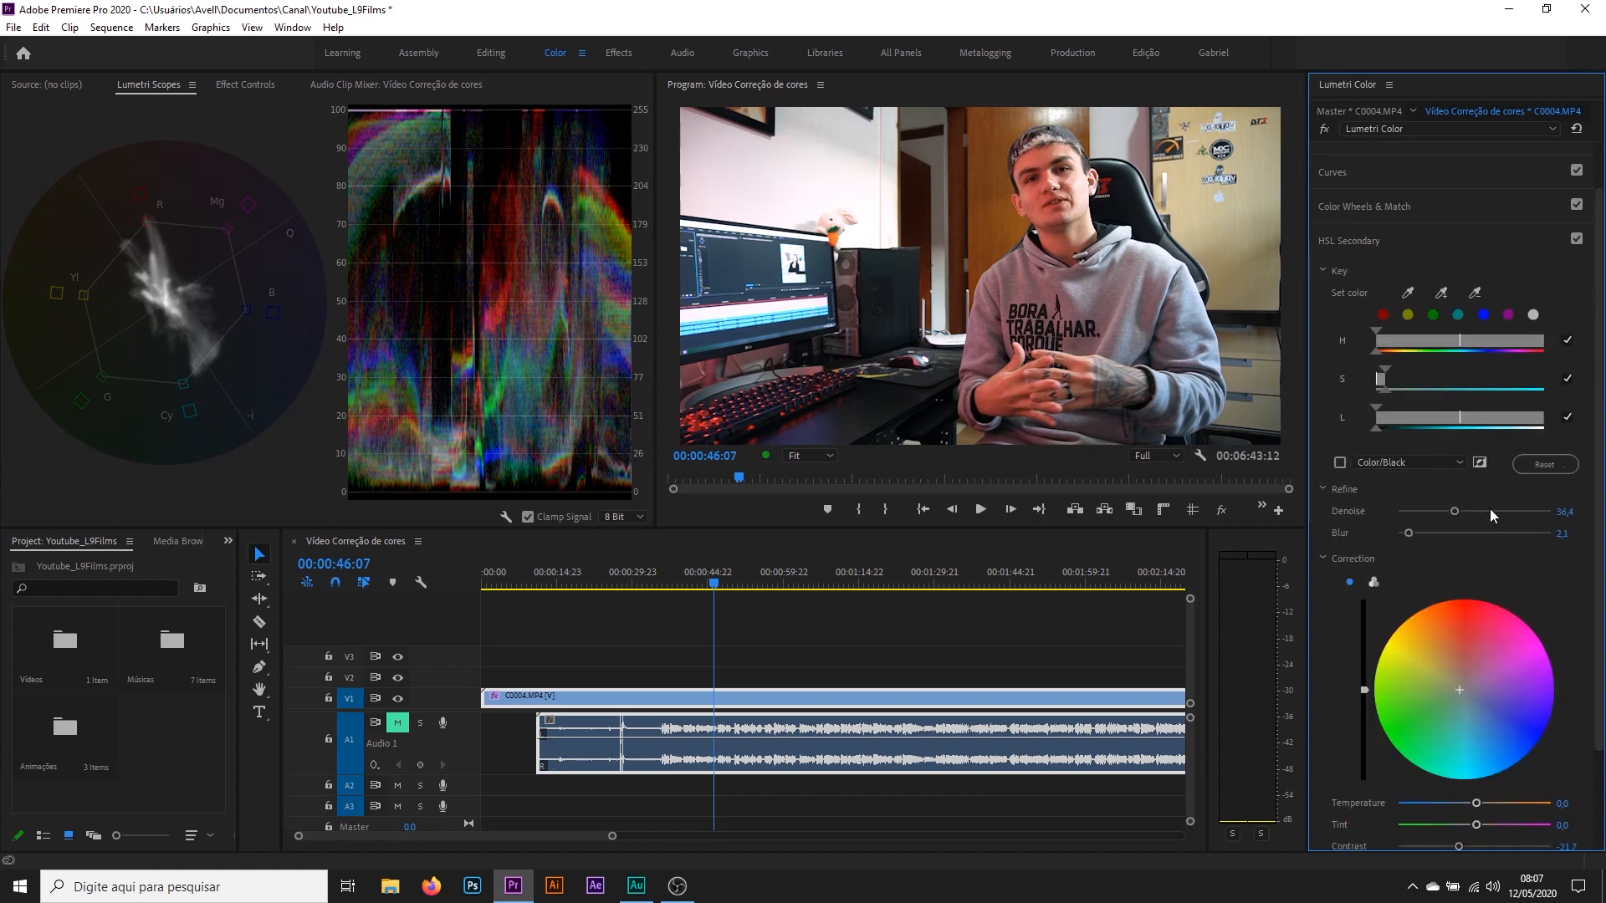
click(1358, 243)
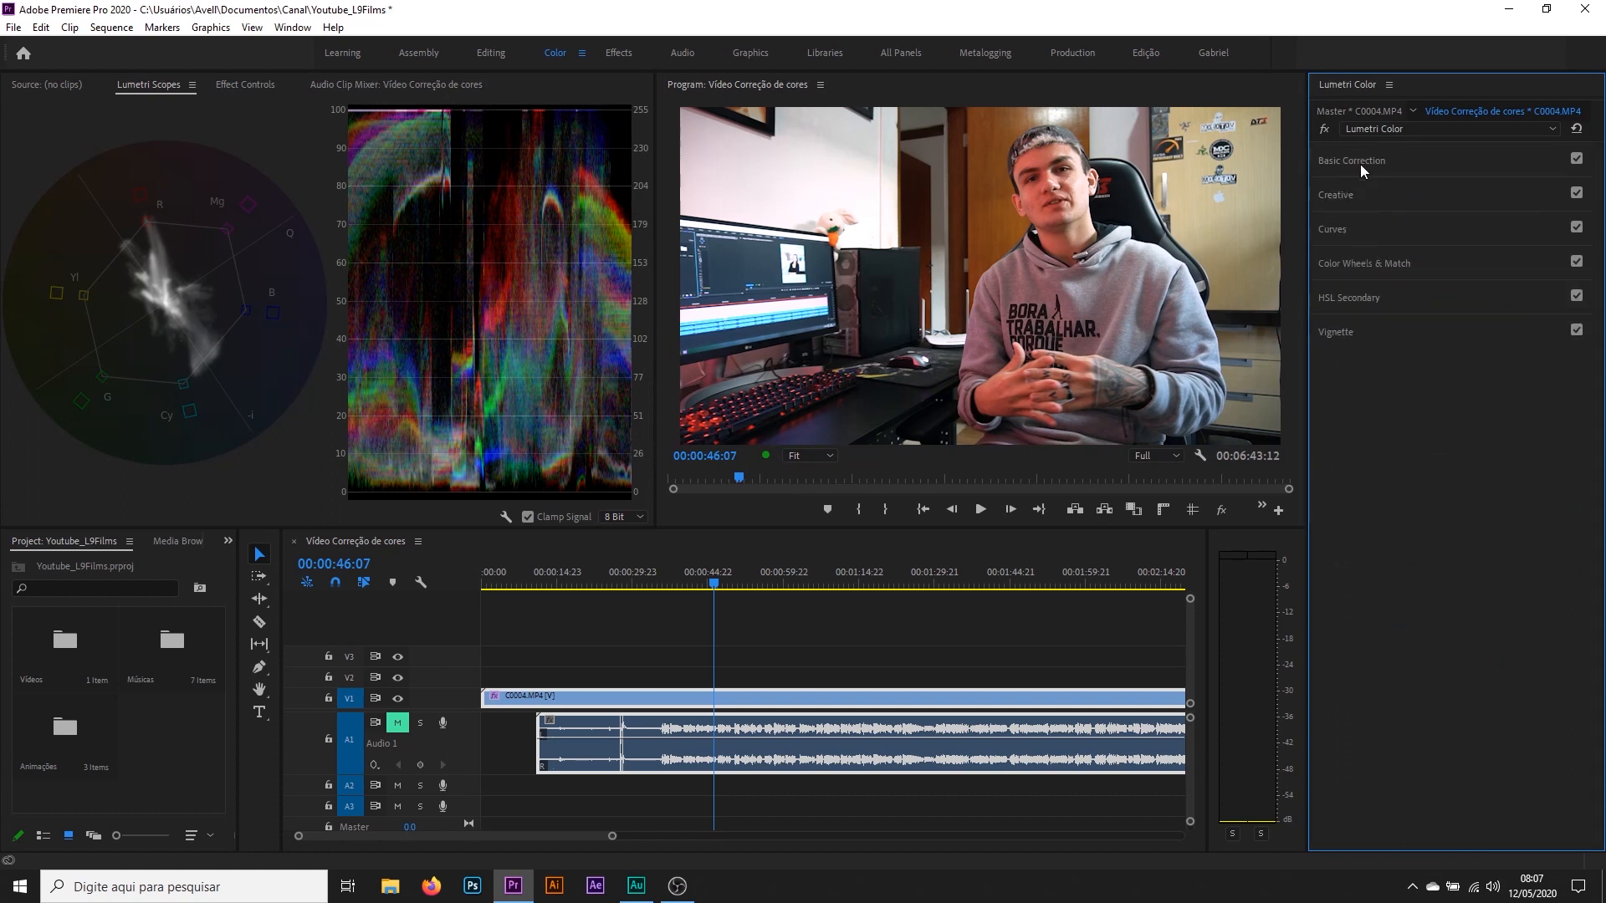
Add a second Lumetri Color effect to the C0004.MP4 clip and open the list of Lumetri effects
click(1380, 129)
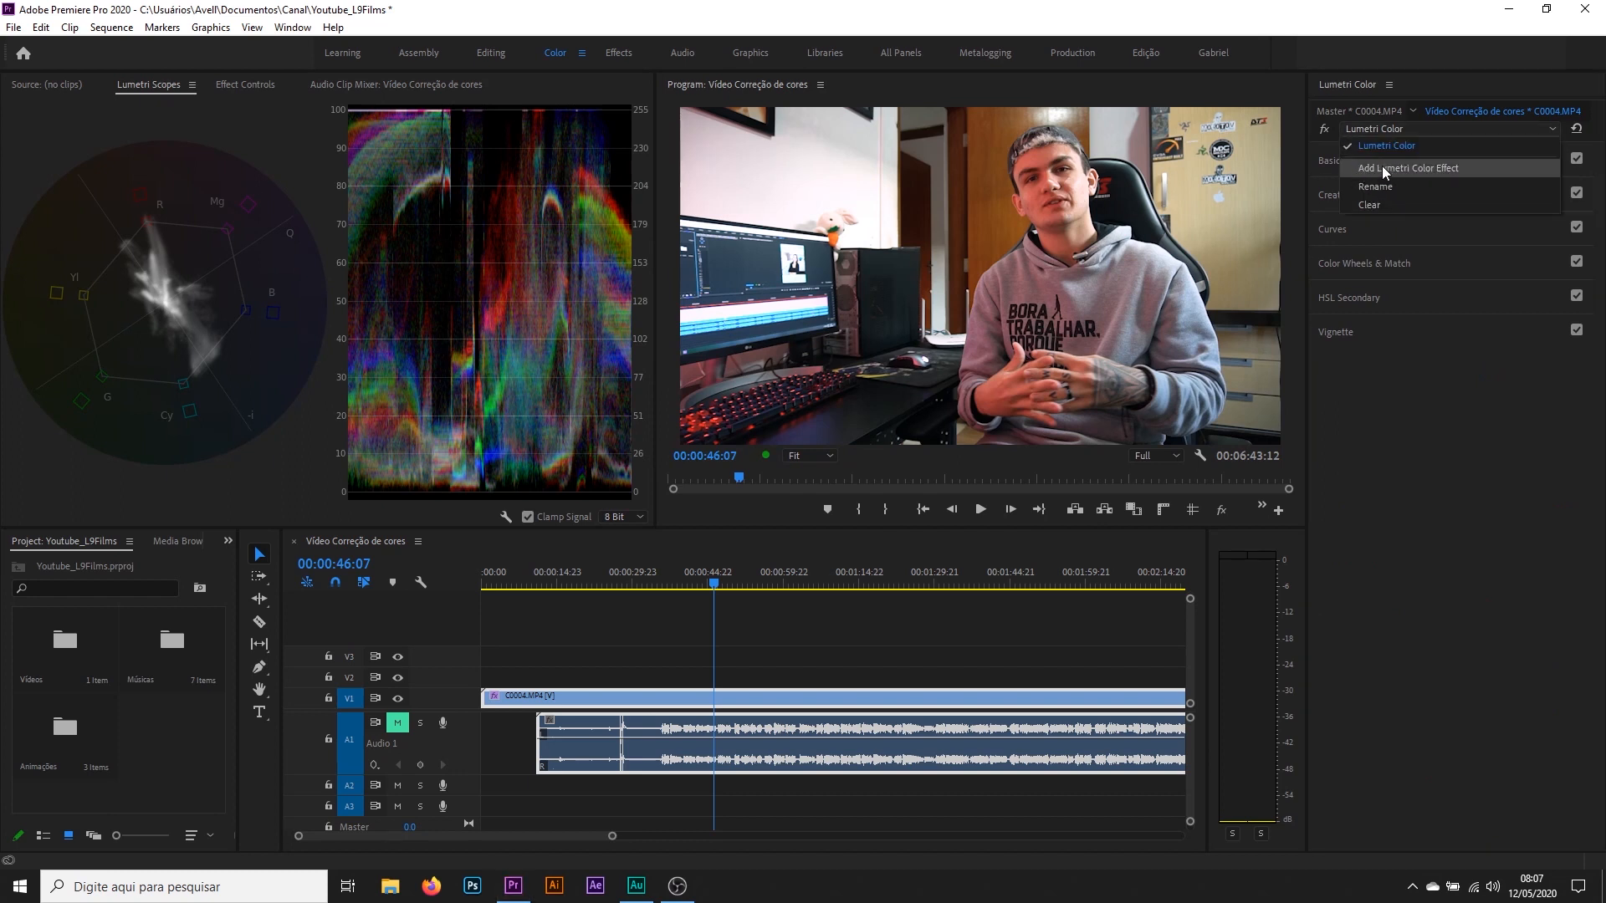
click(1382, 165)
click(1374, 129)
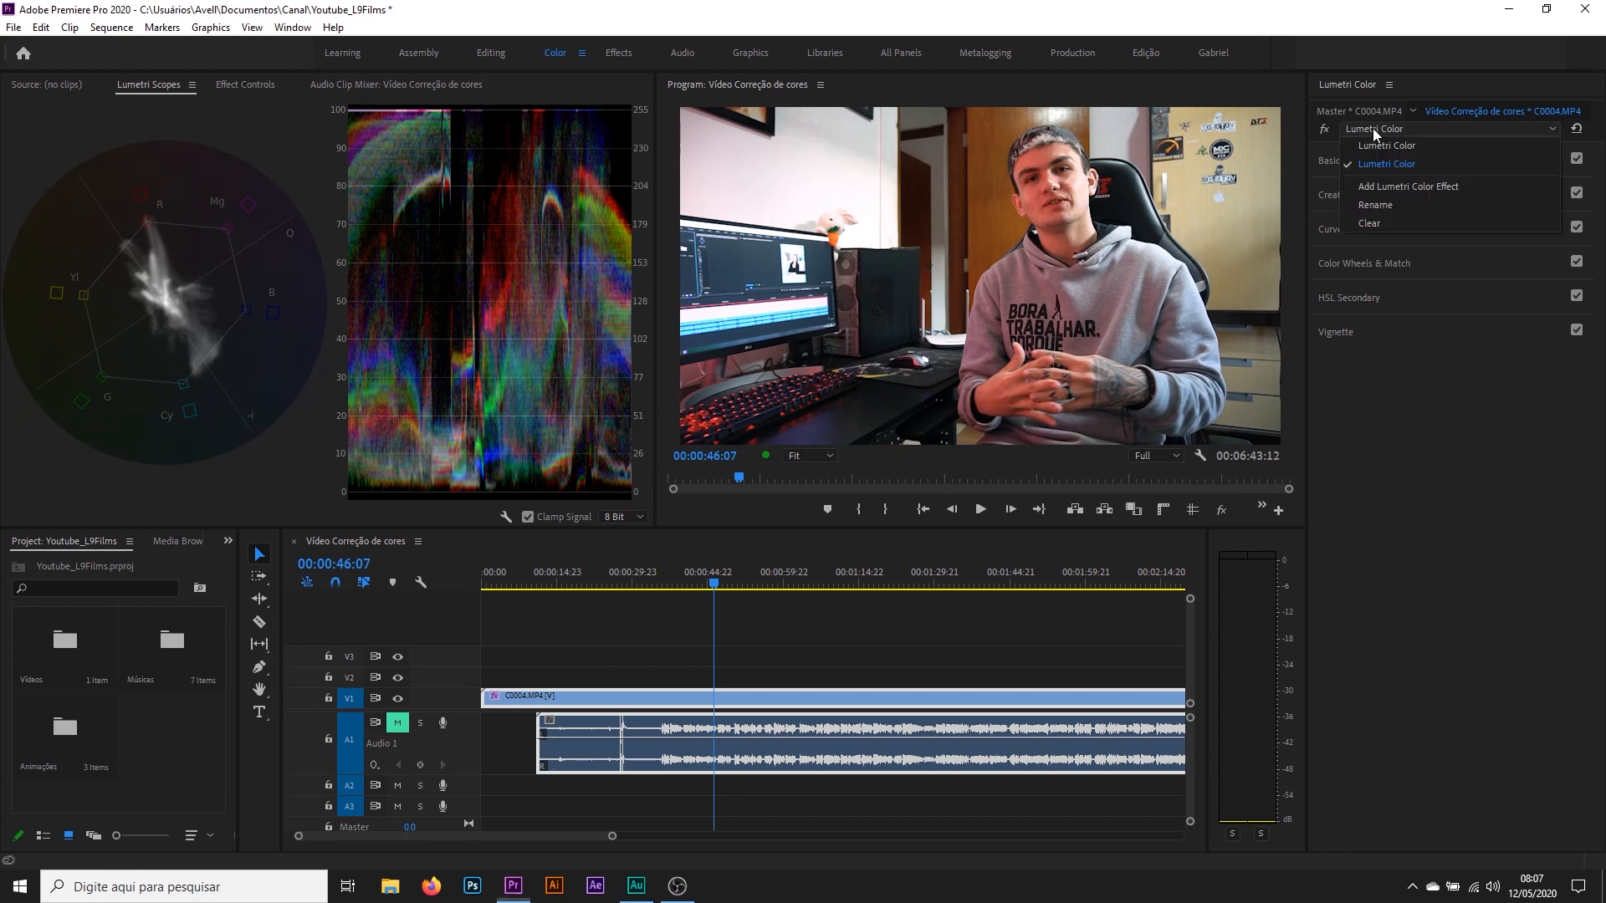
Rename the second Lumetri Color effect to "Pele"
click(1375, 208)
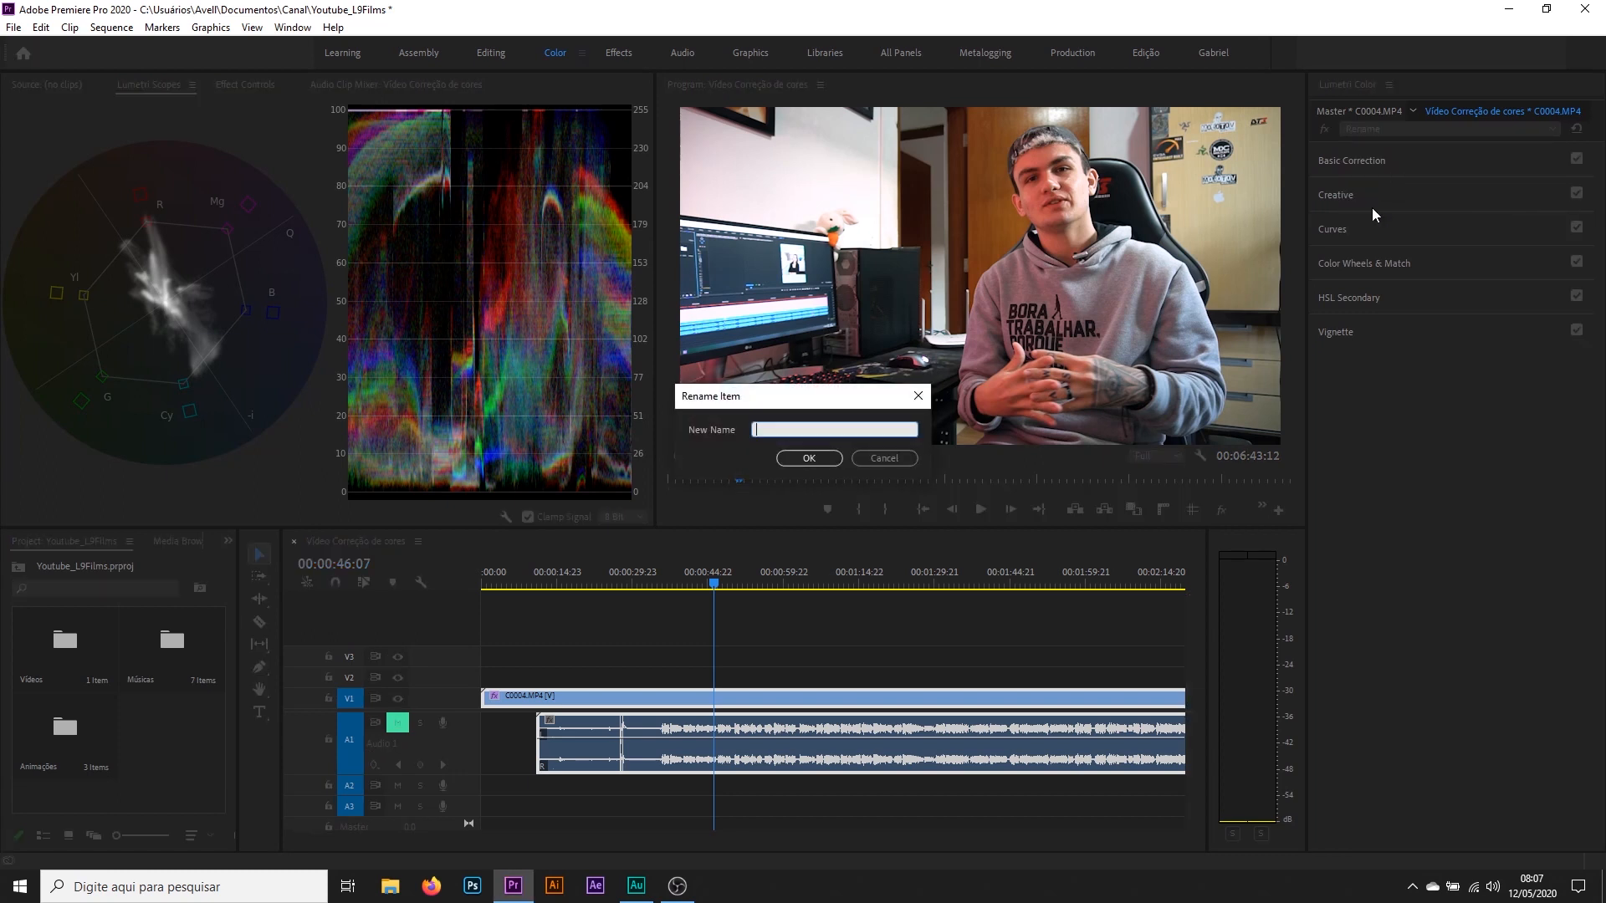
text(Pele)
key(Return)
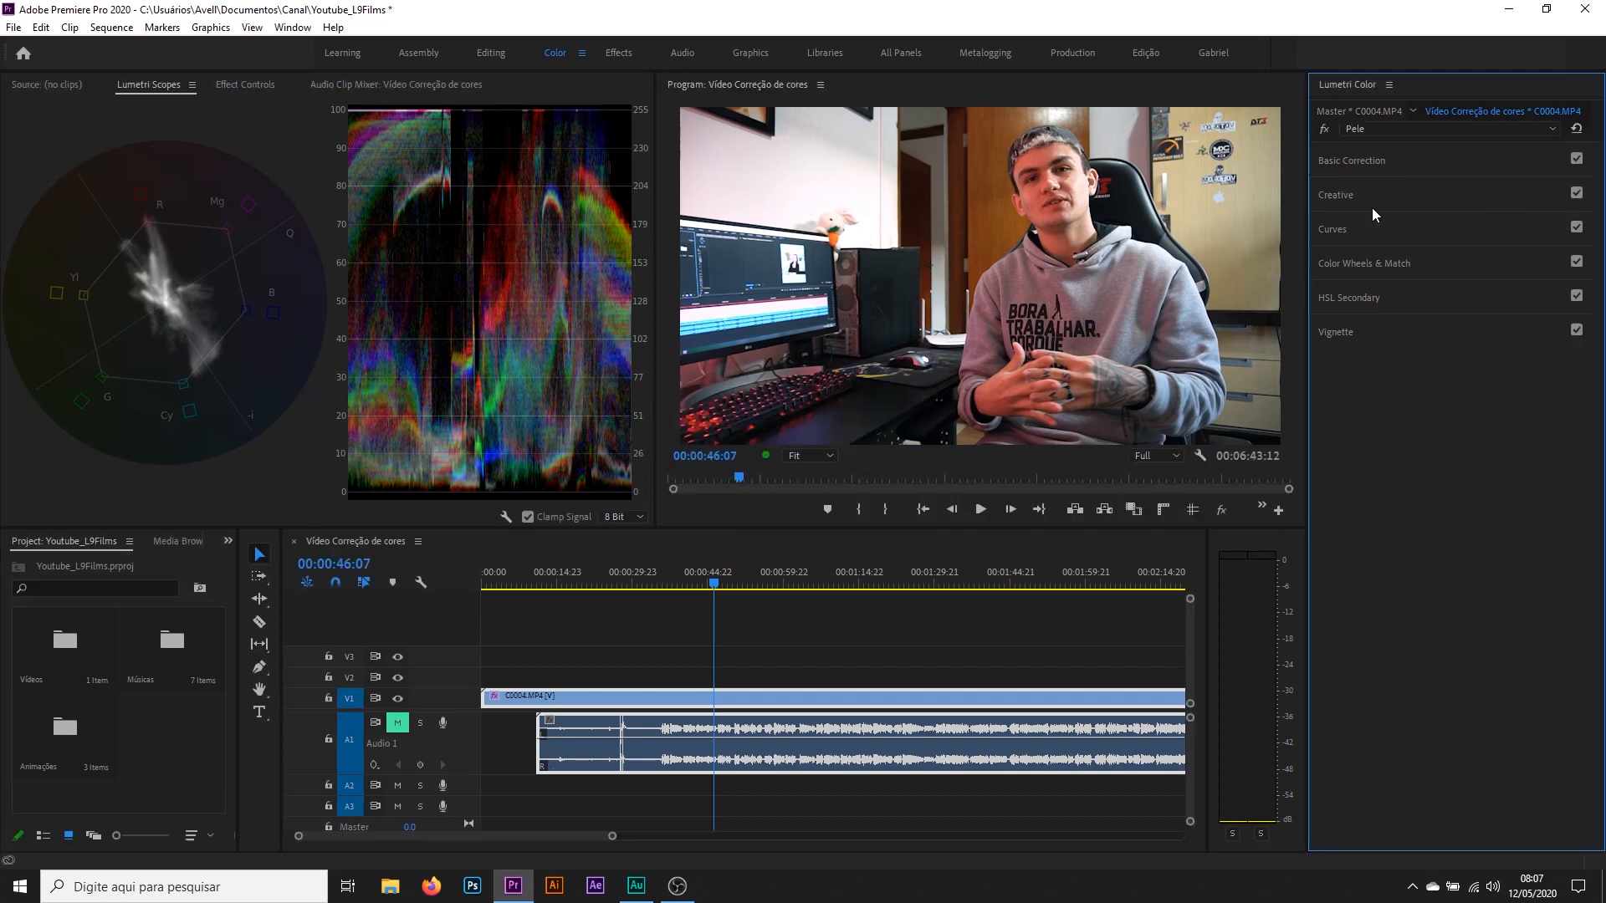
click(1395, 158)
click(1389, 160)
click(1350, 194)
click(1349, 195)
click(1352, 228)
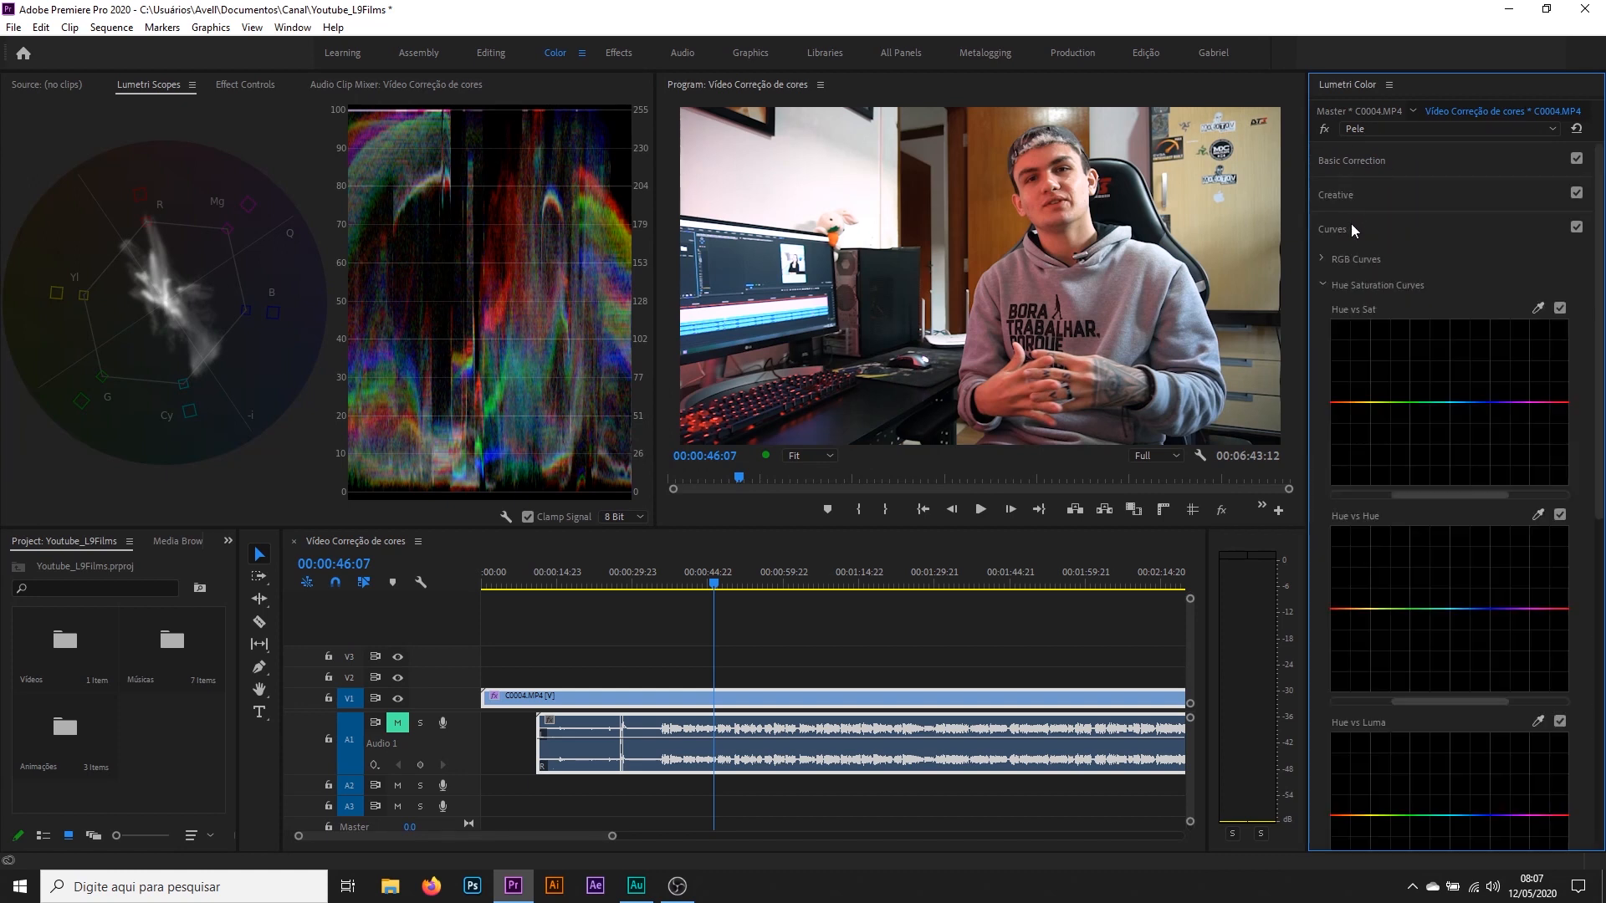
click(1422, 238)
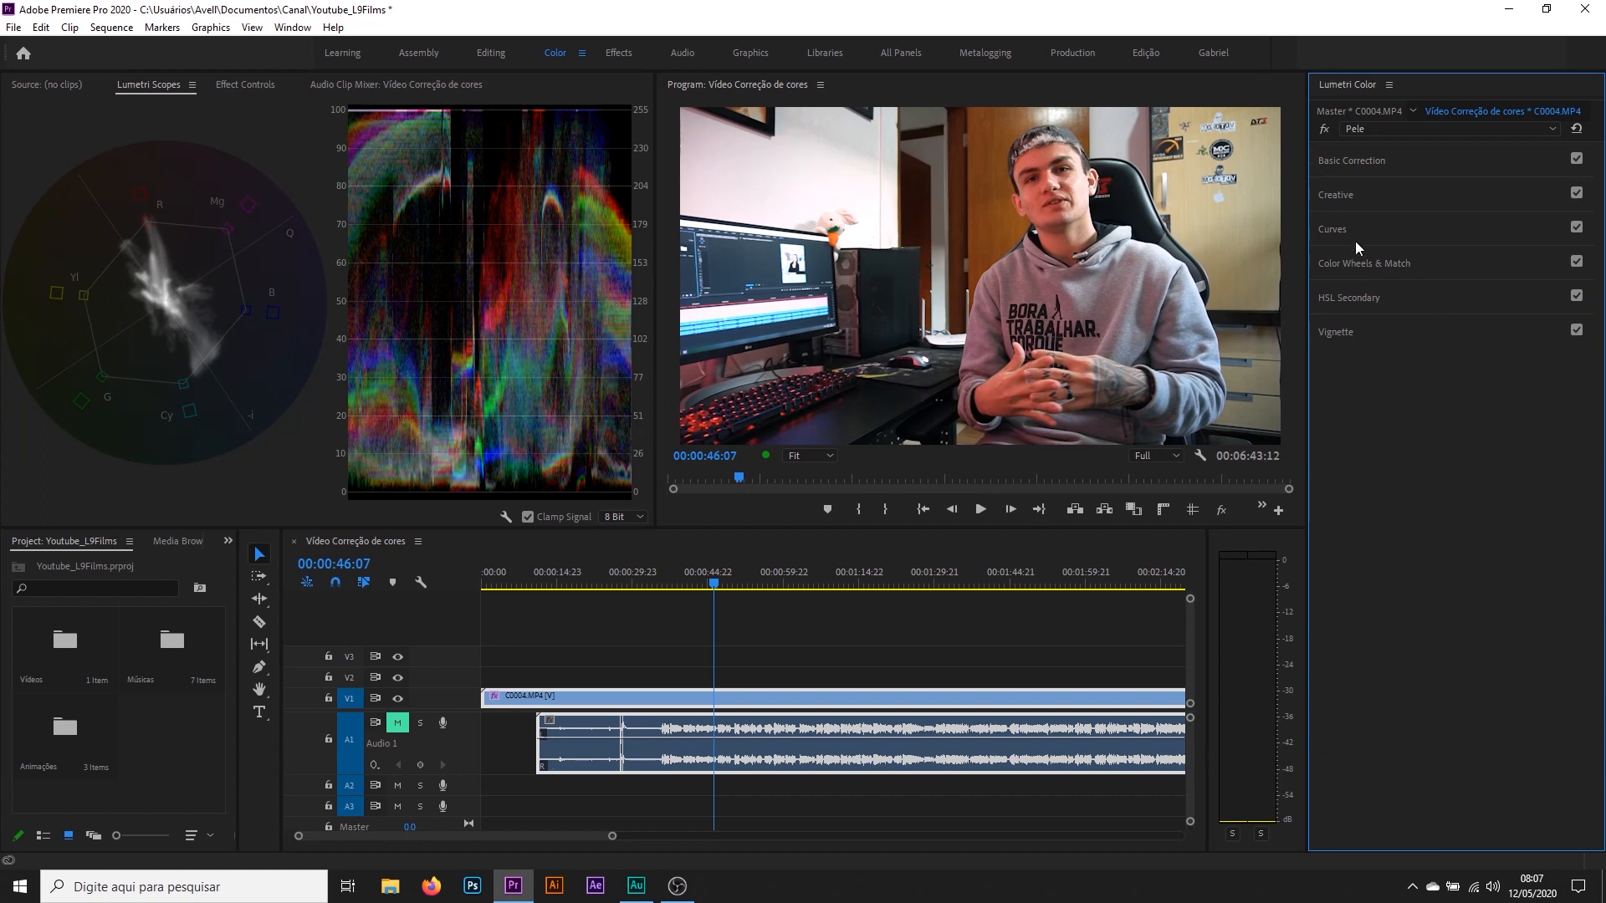
Expand HSL Secondary in the Pele effect and sample the skin tone from the man's hand as the key color
click(1339, 299)
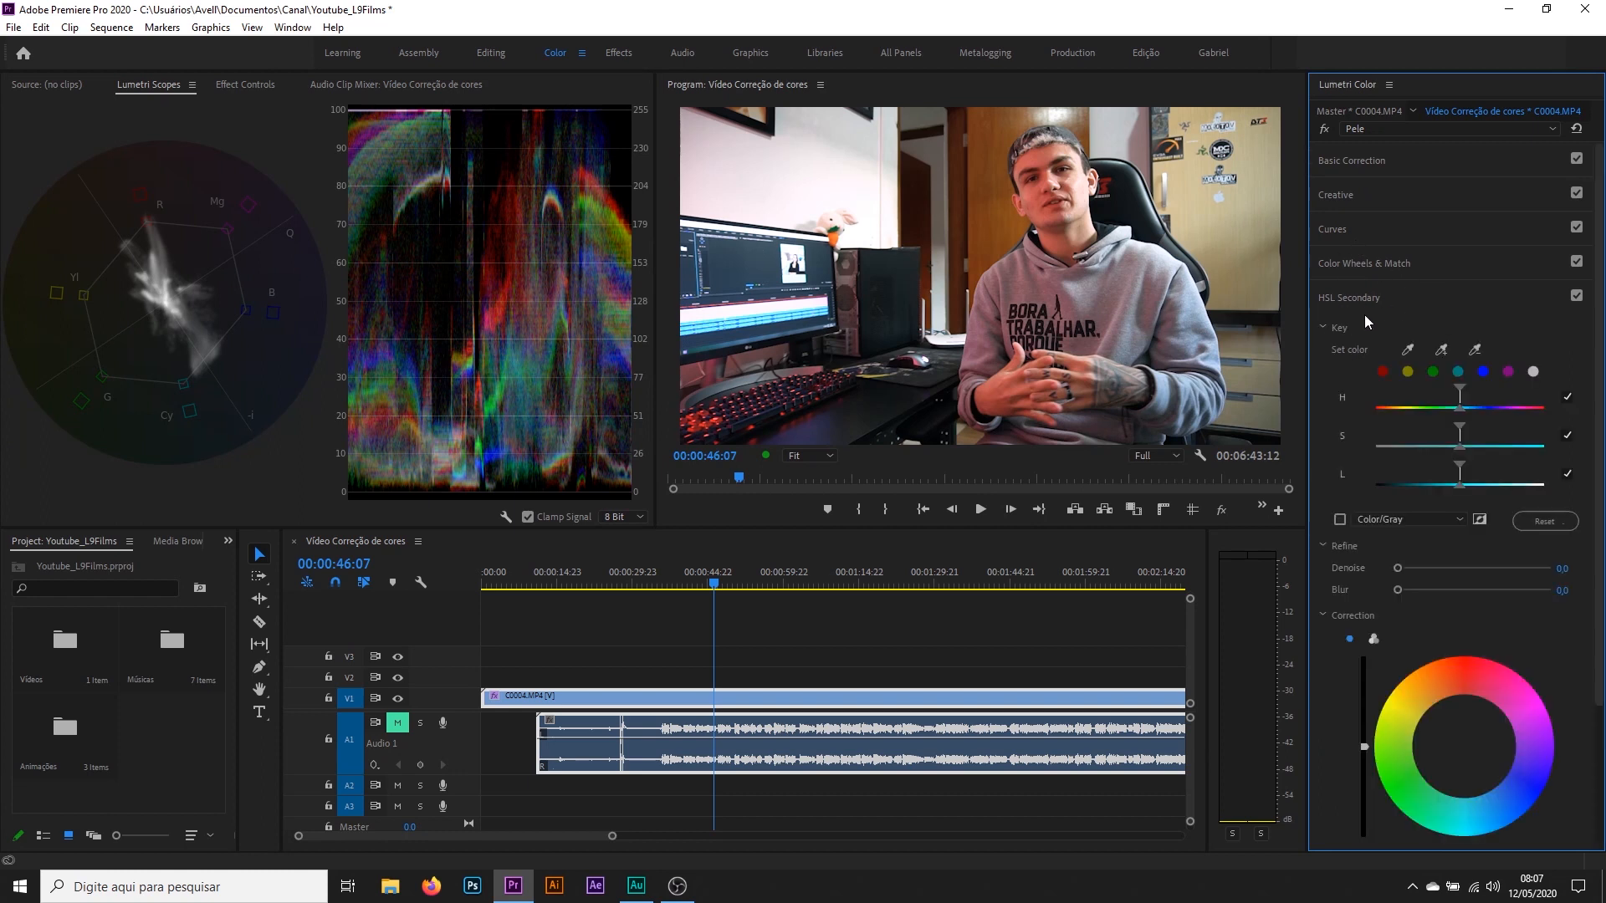
scroll(1602, 325, down, 2)
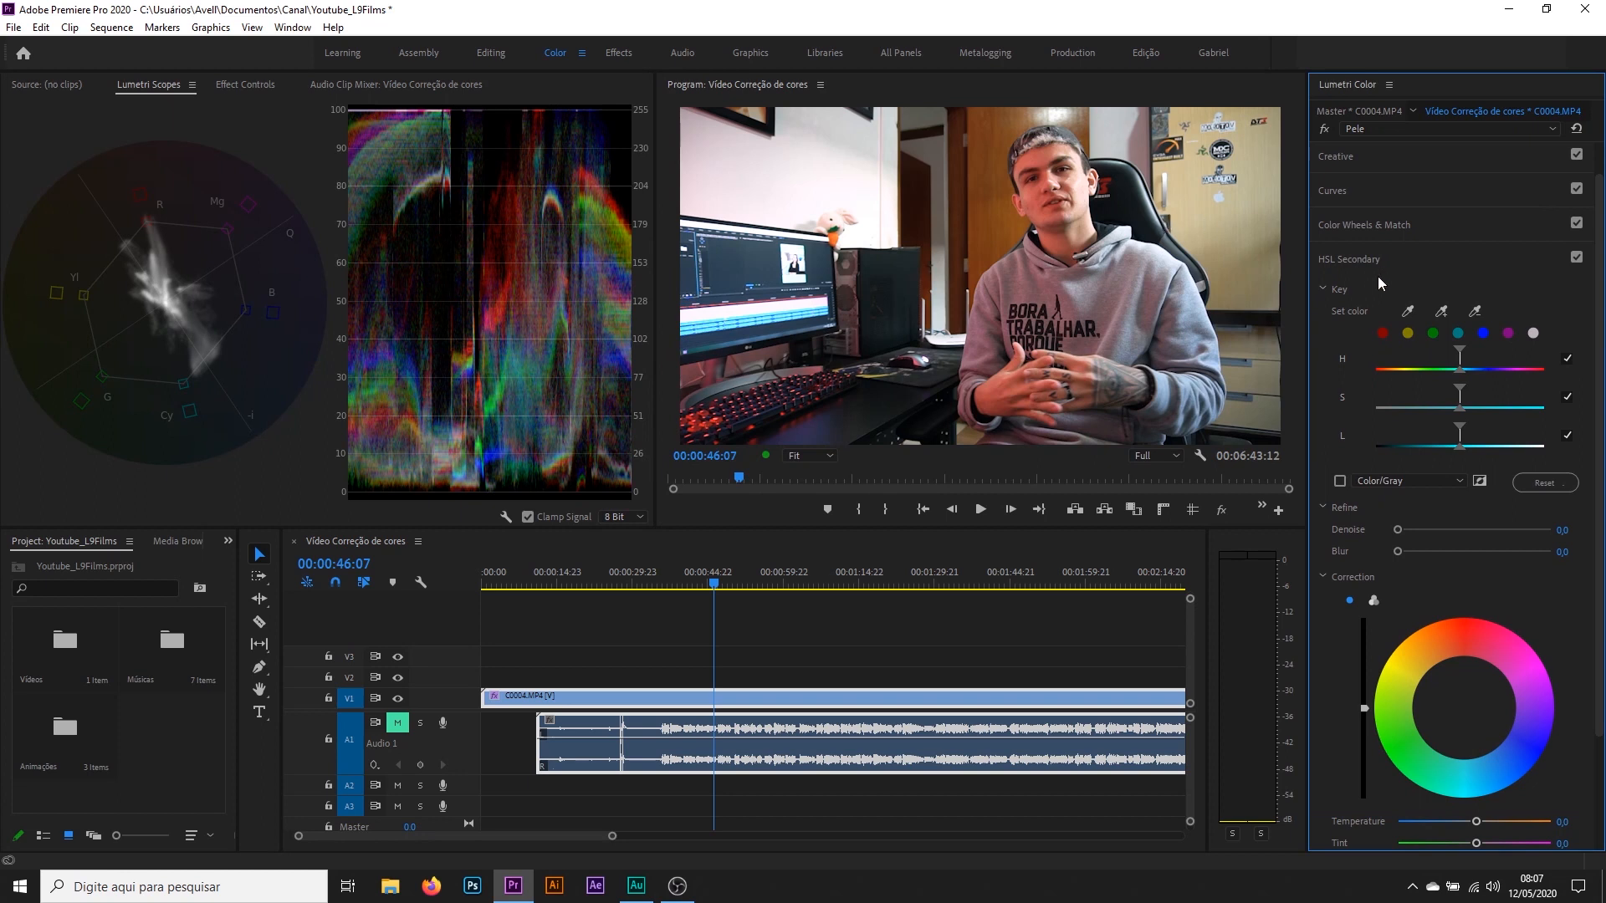
click(1408, 316)
click(993, 387)
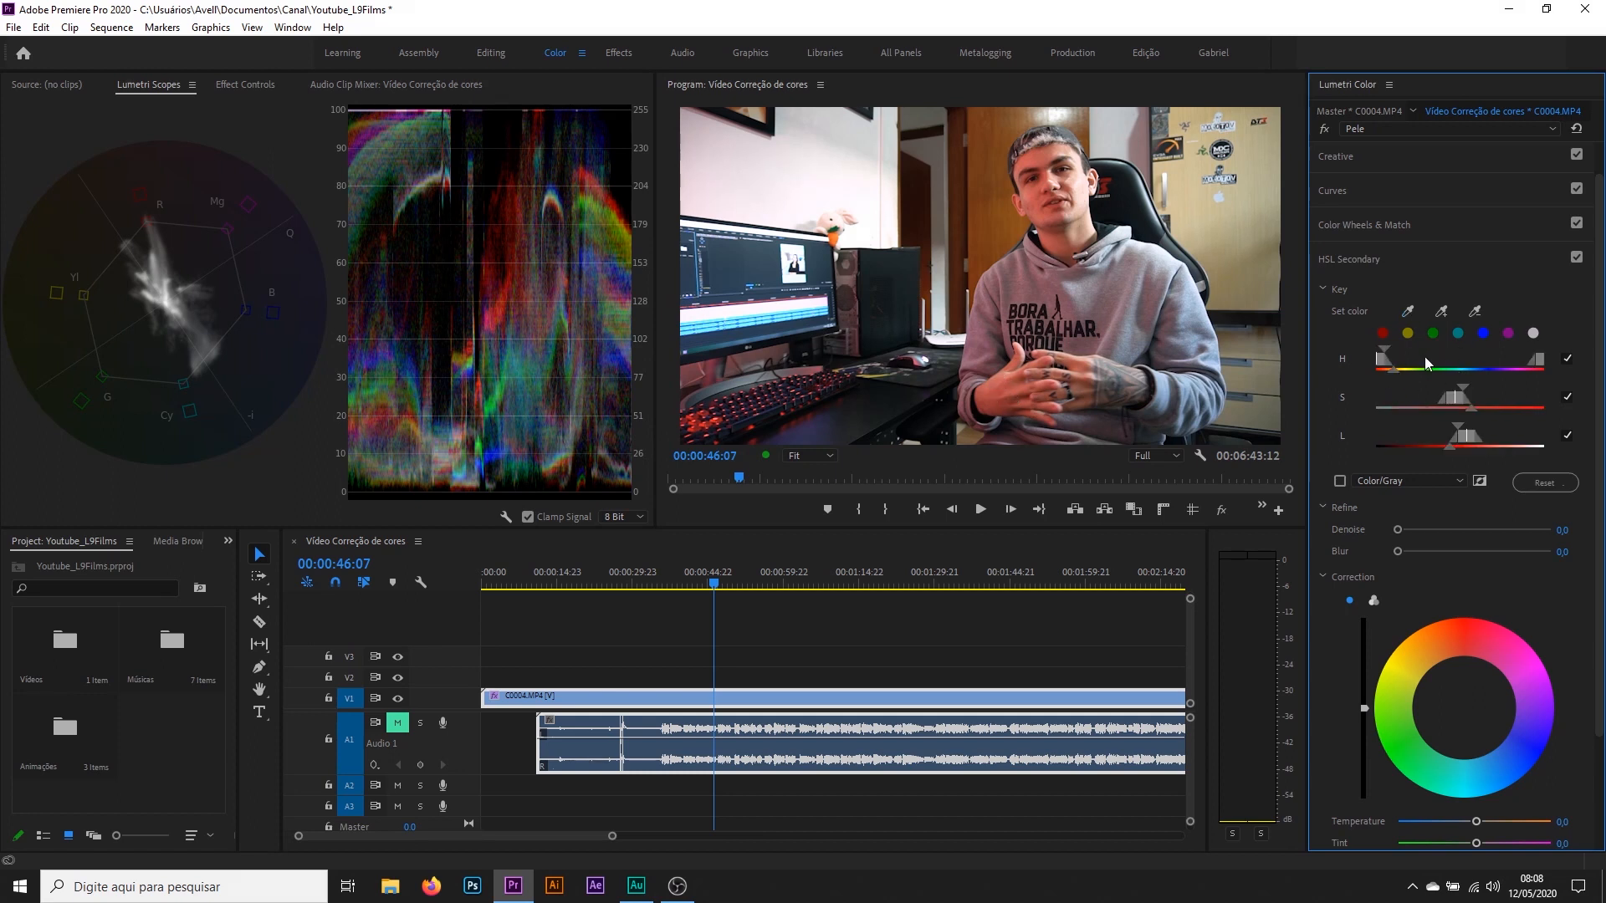
Show the key preview for the sampled skin and switch its display mode to Color/Black
click(1339, 481)
click(1383, 482)
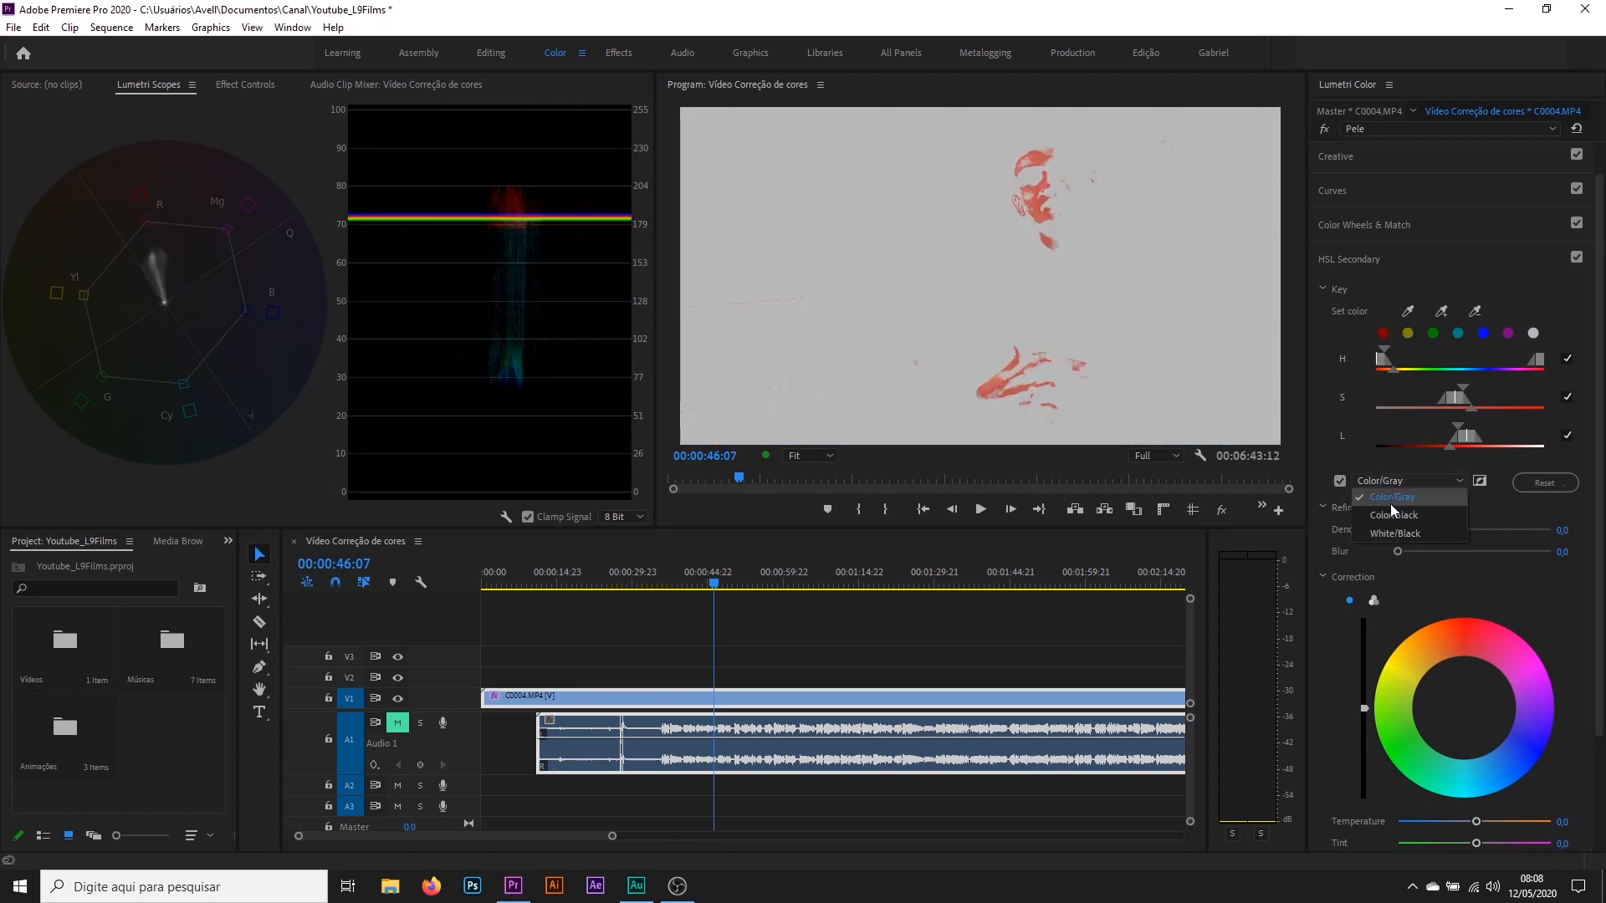
click(1392, 512)
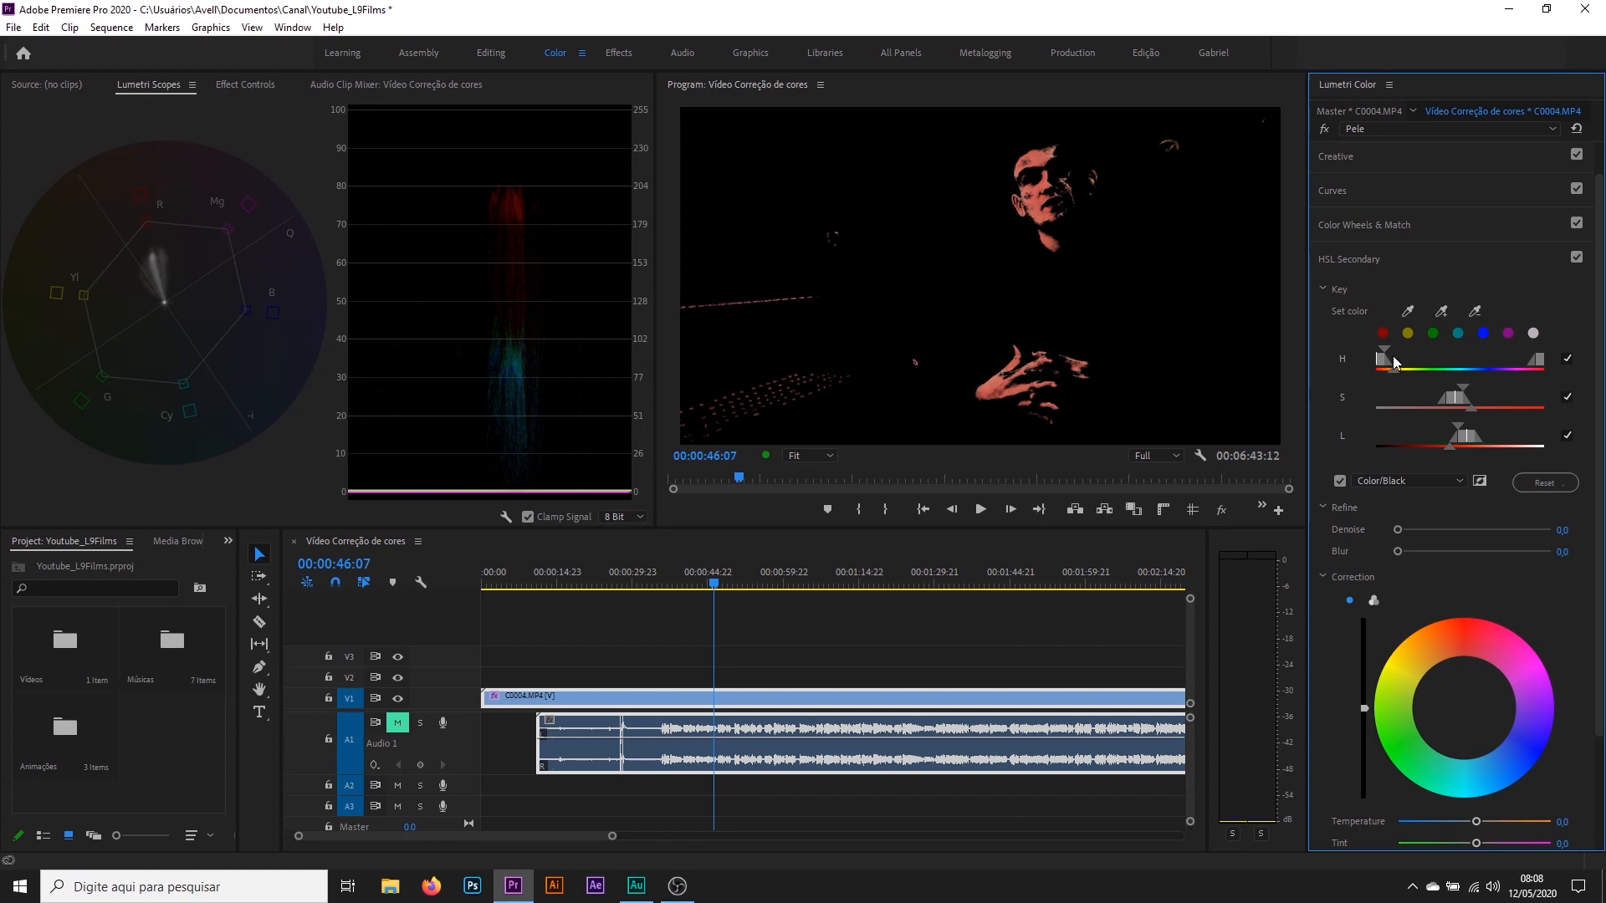
Widen the skin key's Saturation and Luminance ranges, test a much wider Hue range and undo it, and slightly trim the upper Saturation limit
drag(1465, 390, 1427, 409)
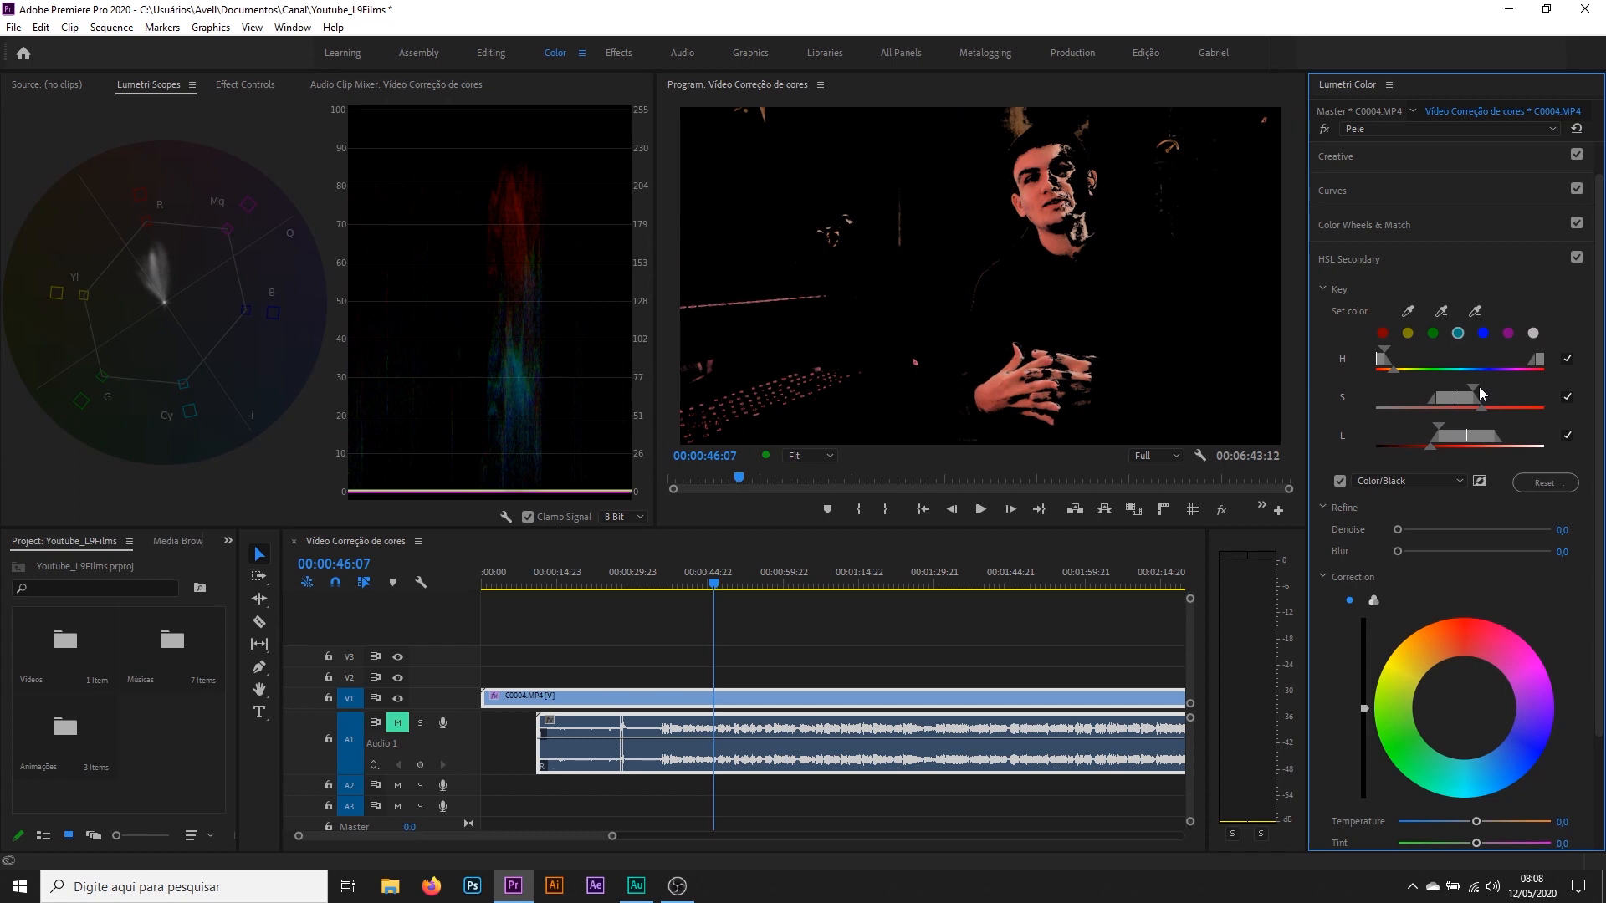
drag(1478, 385, 1478, 385)
drag(1387, 349, 1433, 352)
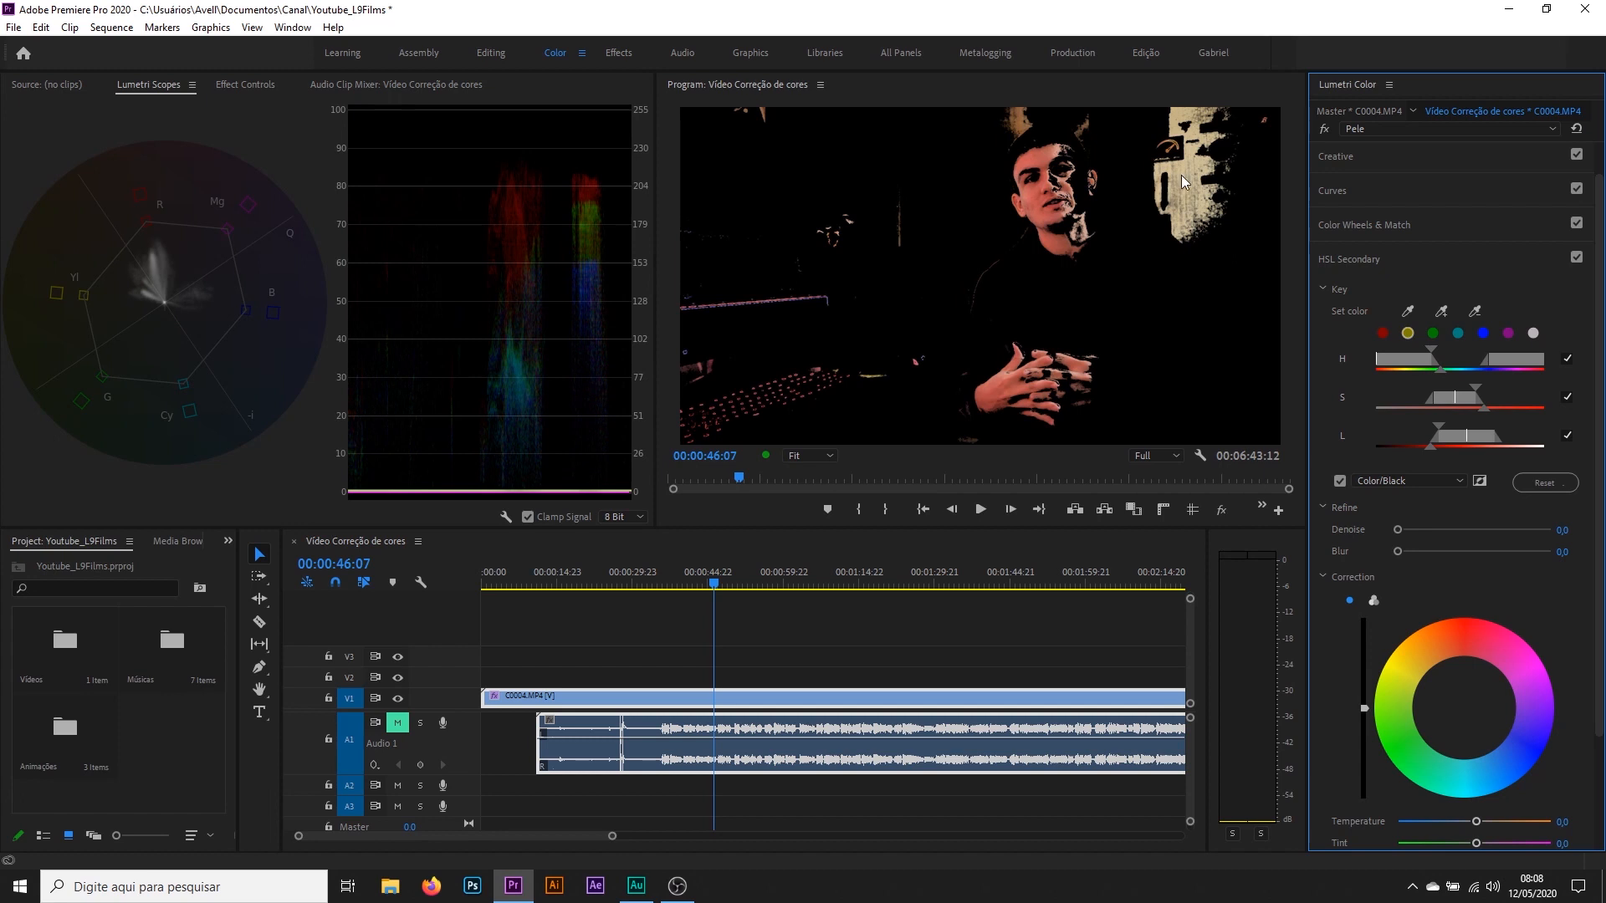
key(ctrl+z)
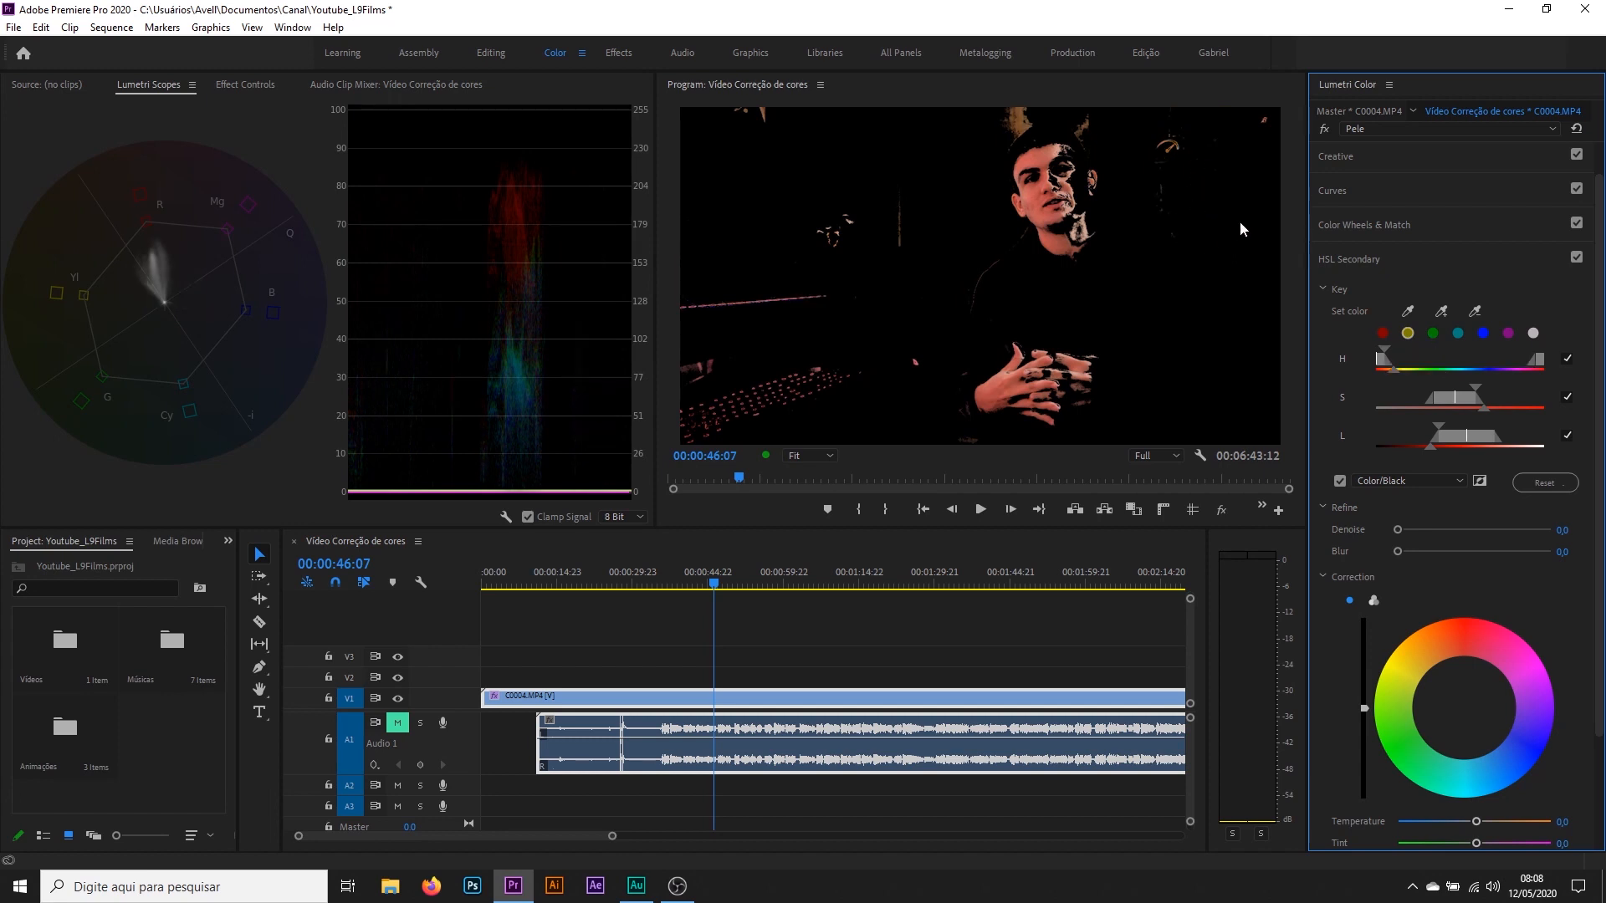
drag(1479, 393, 1474, 393)
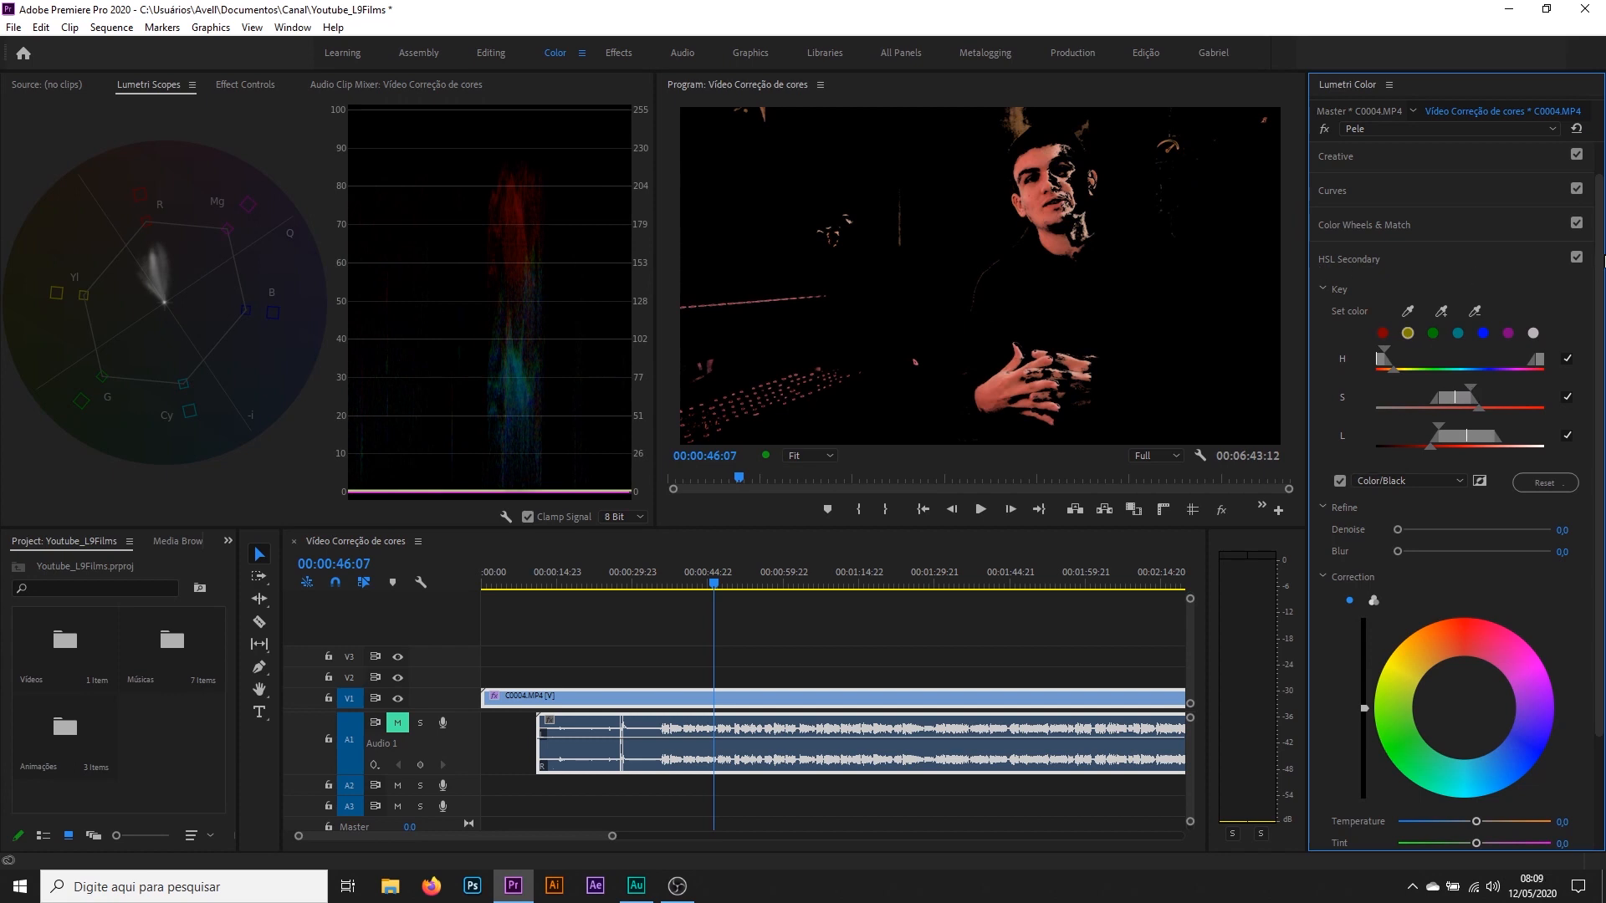
Refine the skin key with Denoise at 28,8 and Blur at 2,3
drag(1602, 264, 1602, 293)
mouse_move(1397, 491)
mouse_down()
mouse_move(1442, 490)
mouse_move(1408, 512)
mouse_up()
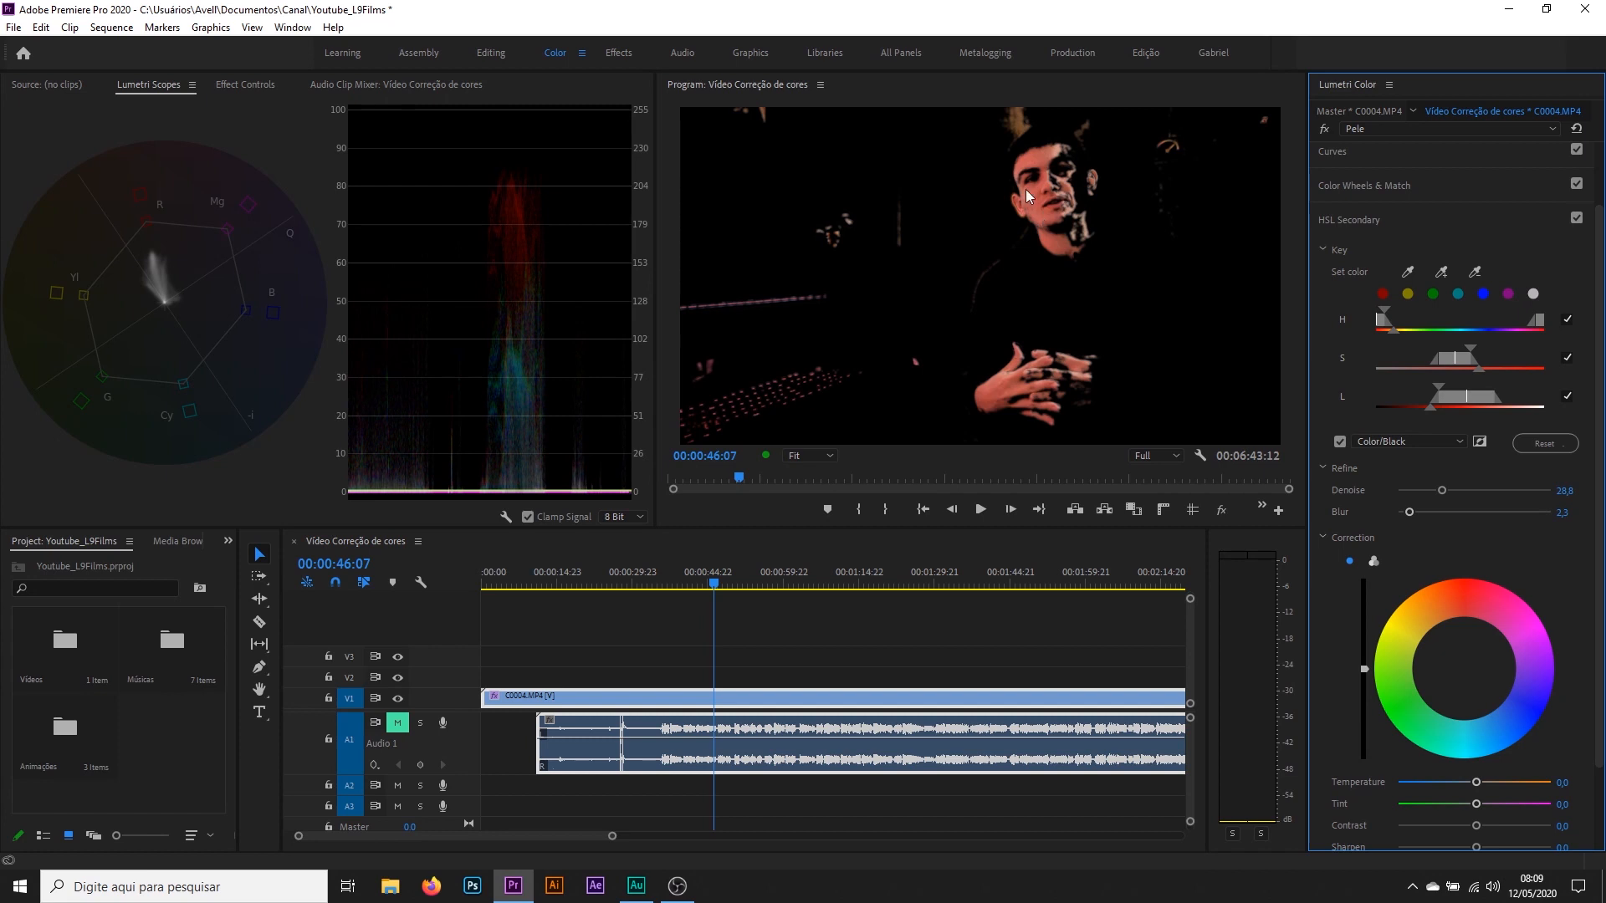
Test the HSL Secondary correction with Temperature at its coldest extreme and reset it to 0,0
drag(1600, 261, 1600, 291)
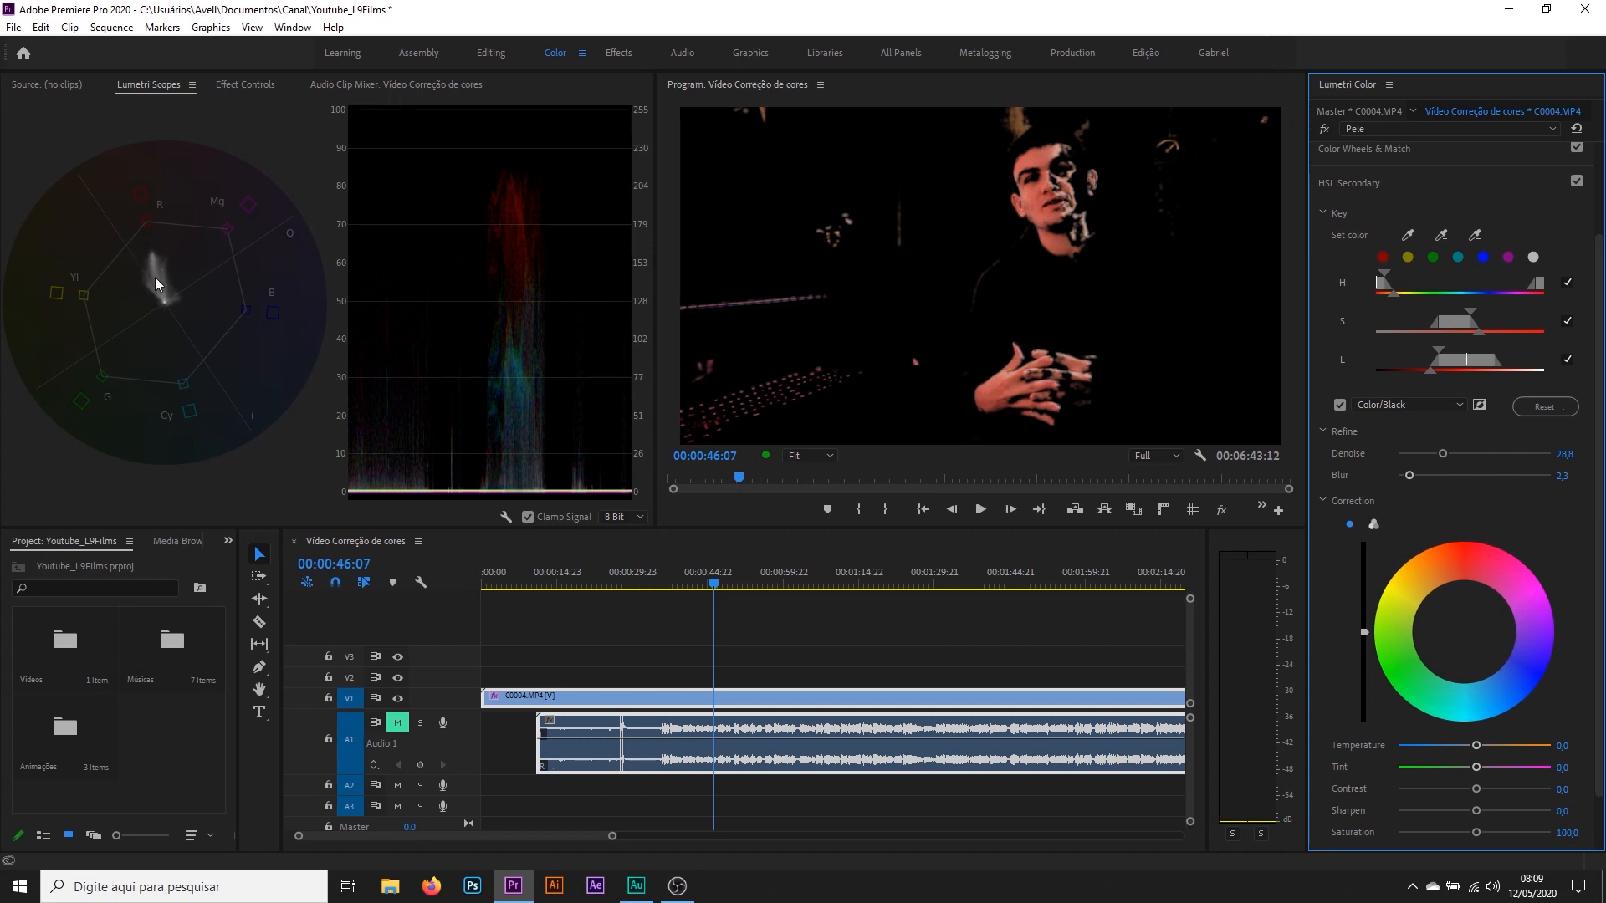
scroll(1360, 501, down, 2)
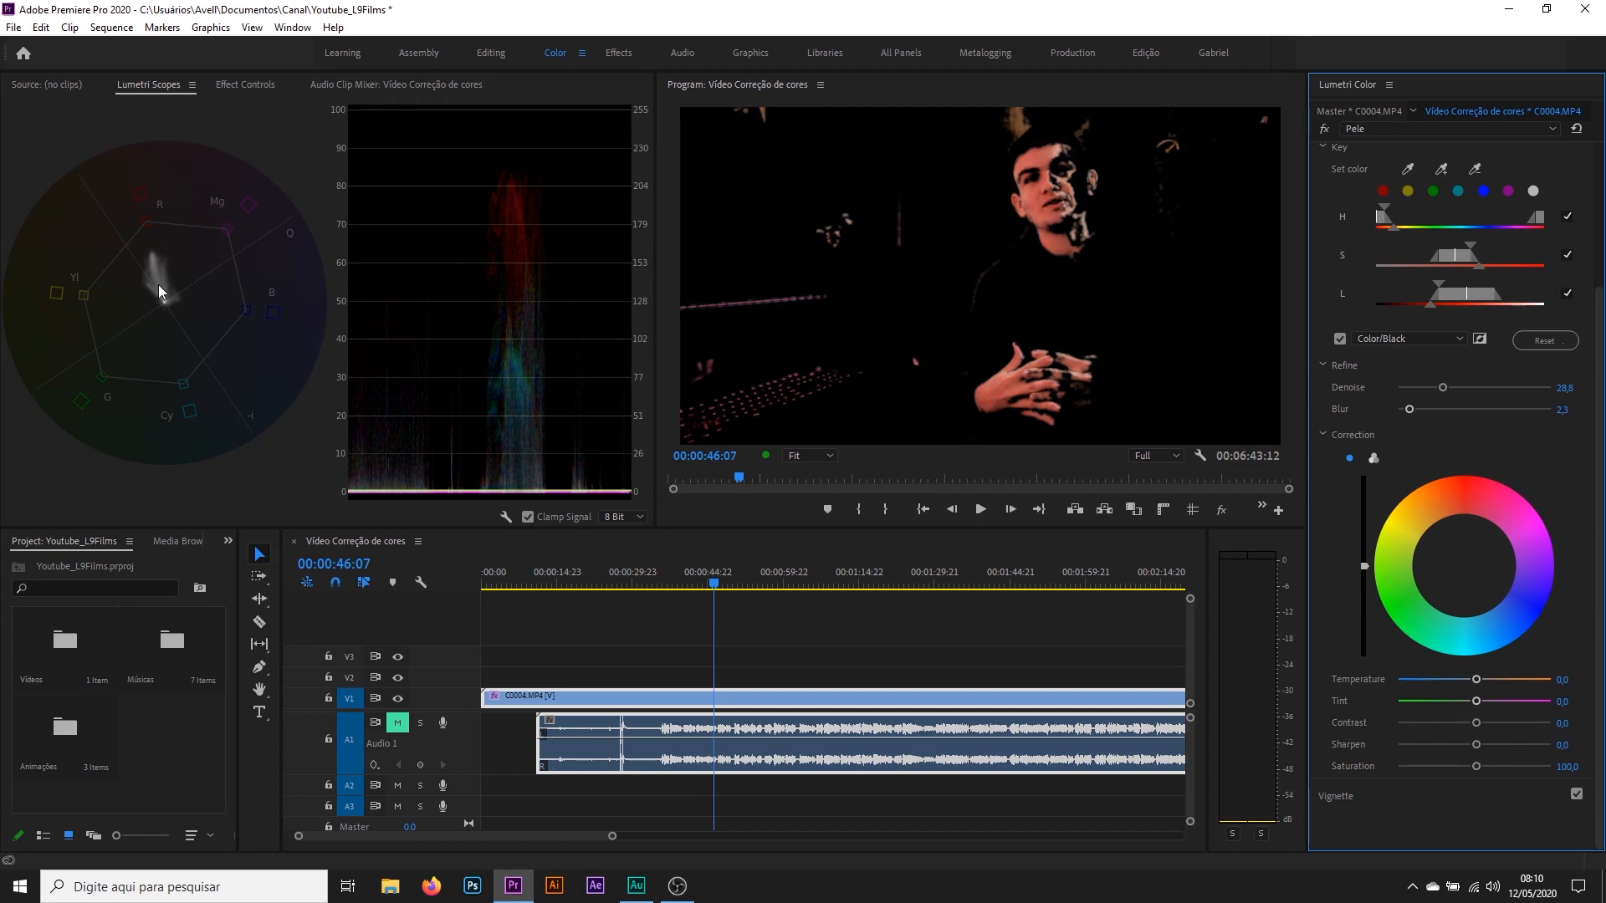
drag(1476, 681, 1175, 657)
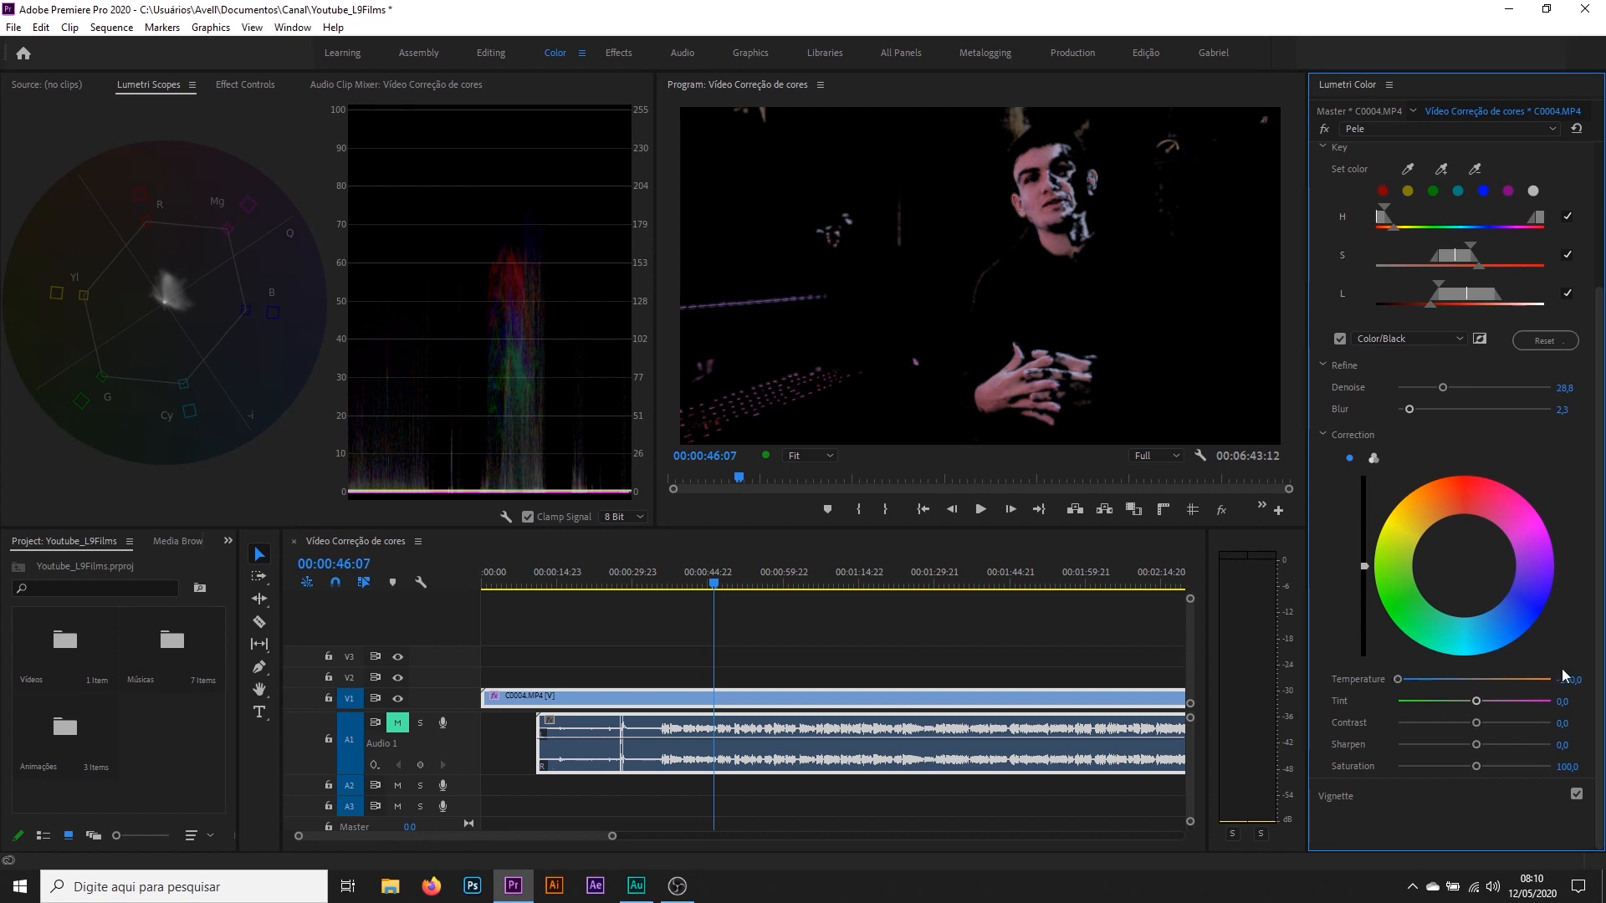
double_click(1476, 680)
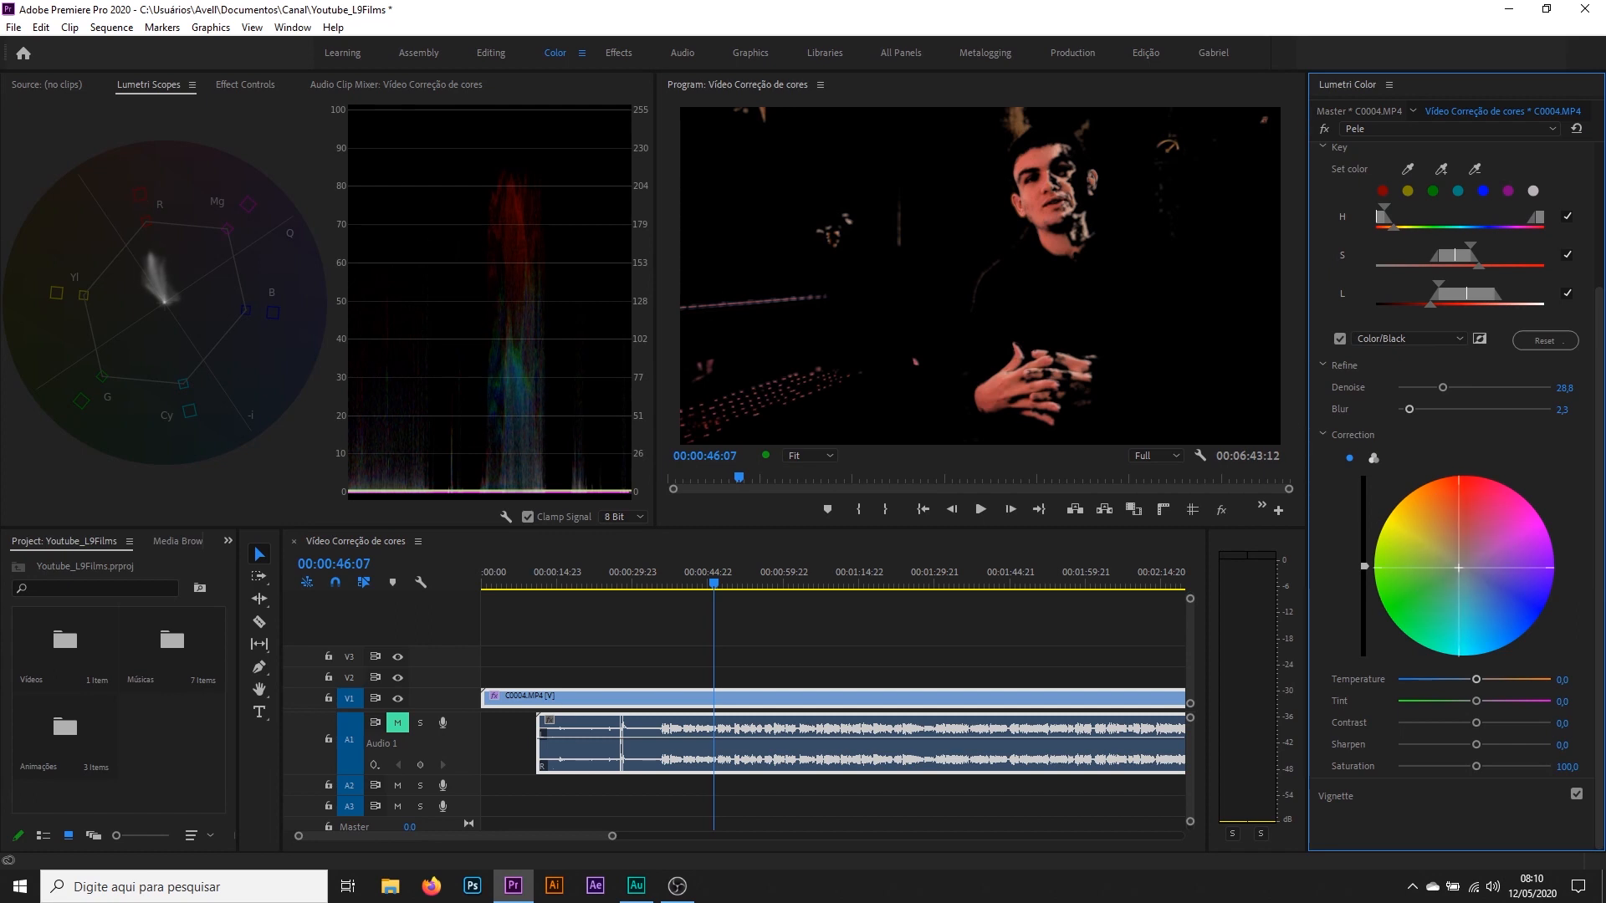
Shift the HSL Secondary correction wheel slightly toward yellow-green for the skin and hide the key preview
drag(1452, 570, 1438, 571)
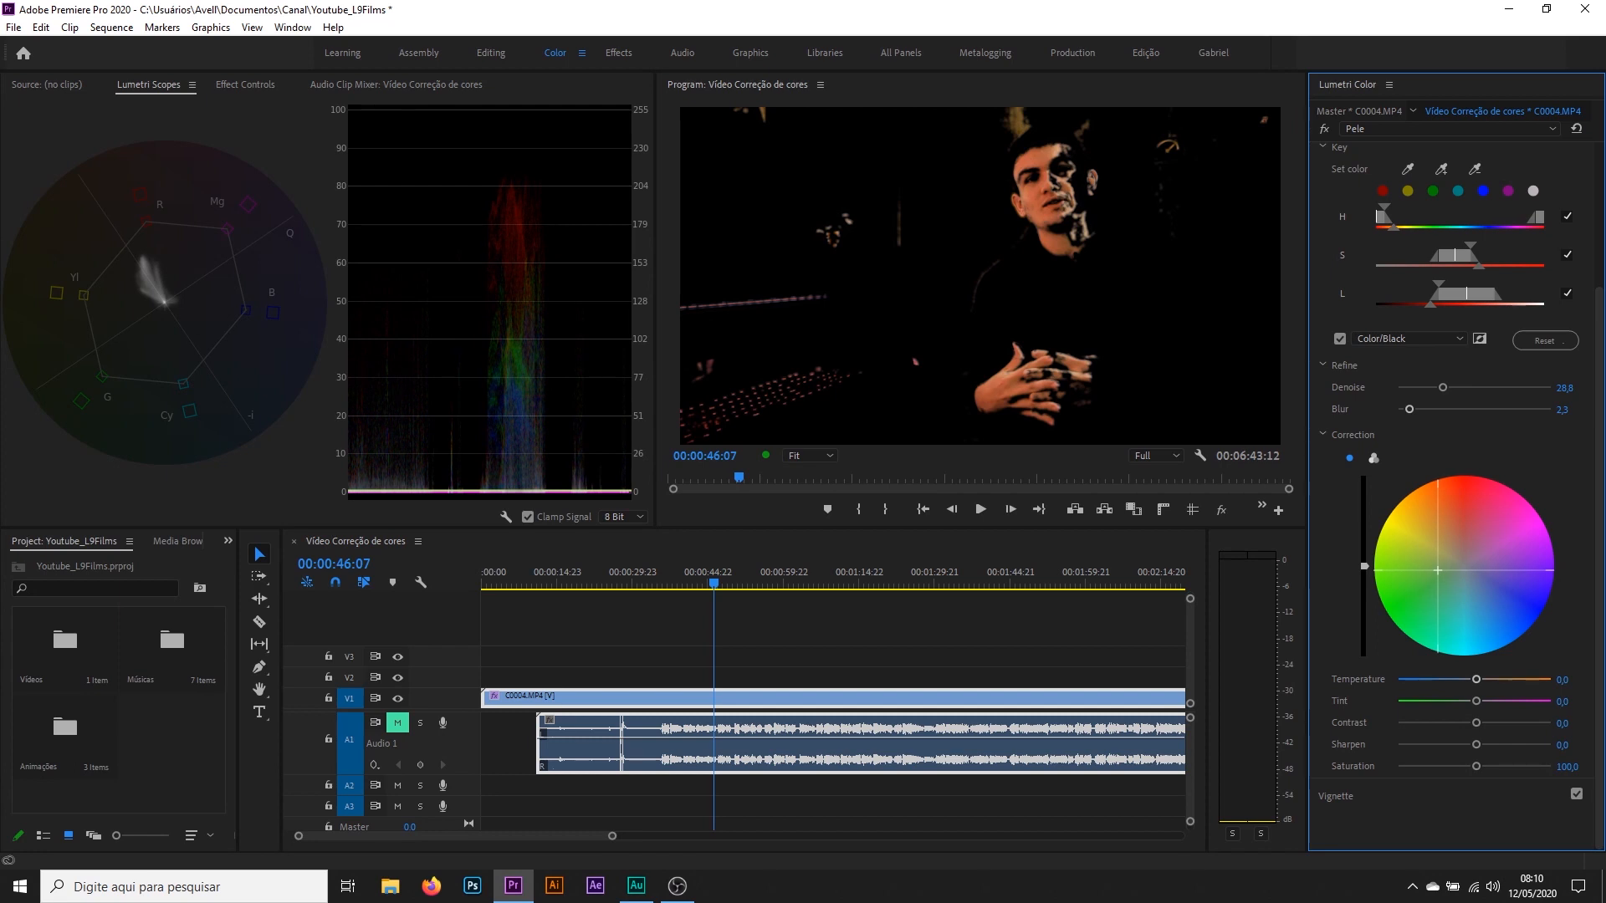
click(1340, 338)
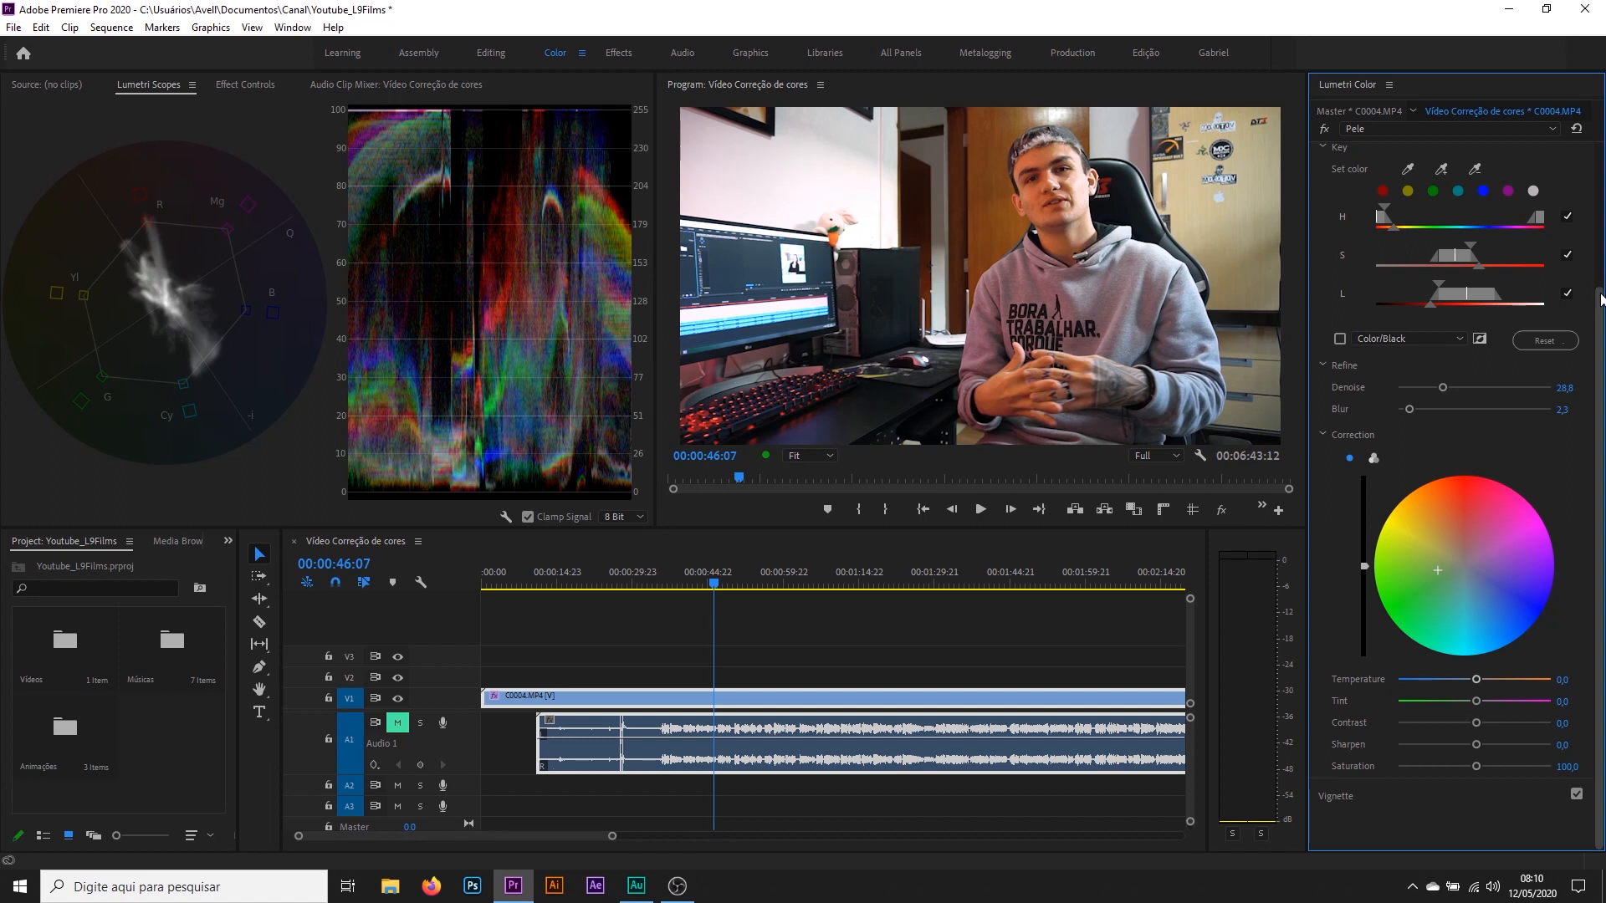
Compare the skin tone with the HSL Secondary correction off and on several times, leaving it on
scroll(1602, 272, up, 1)
scroll(1603, 270, up, 1)
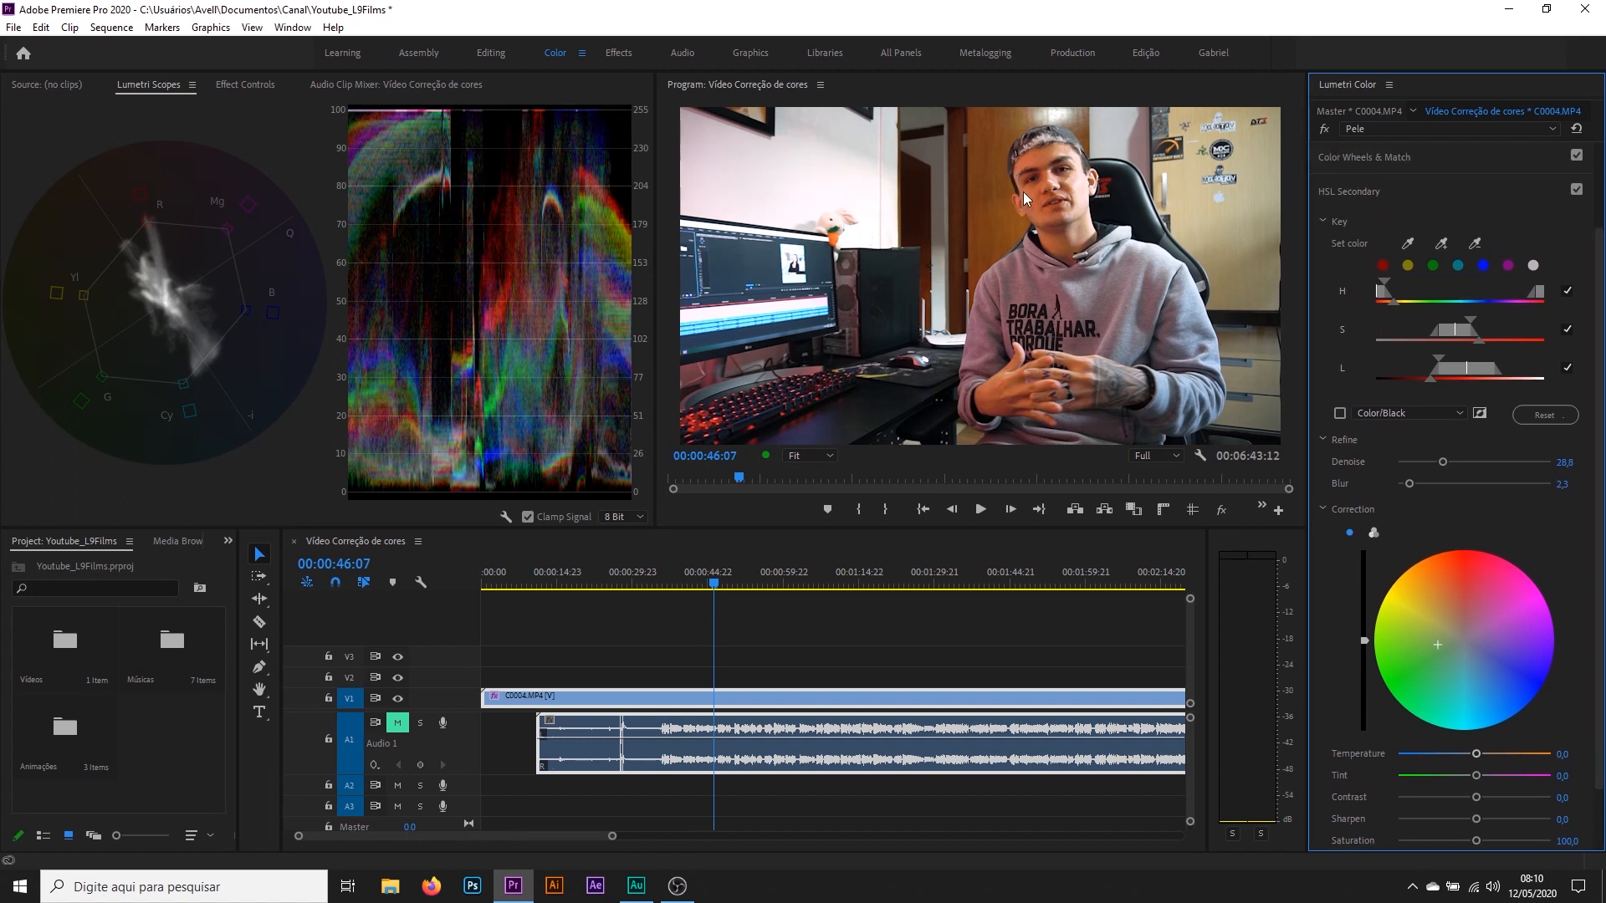
click(1577, 189)
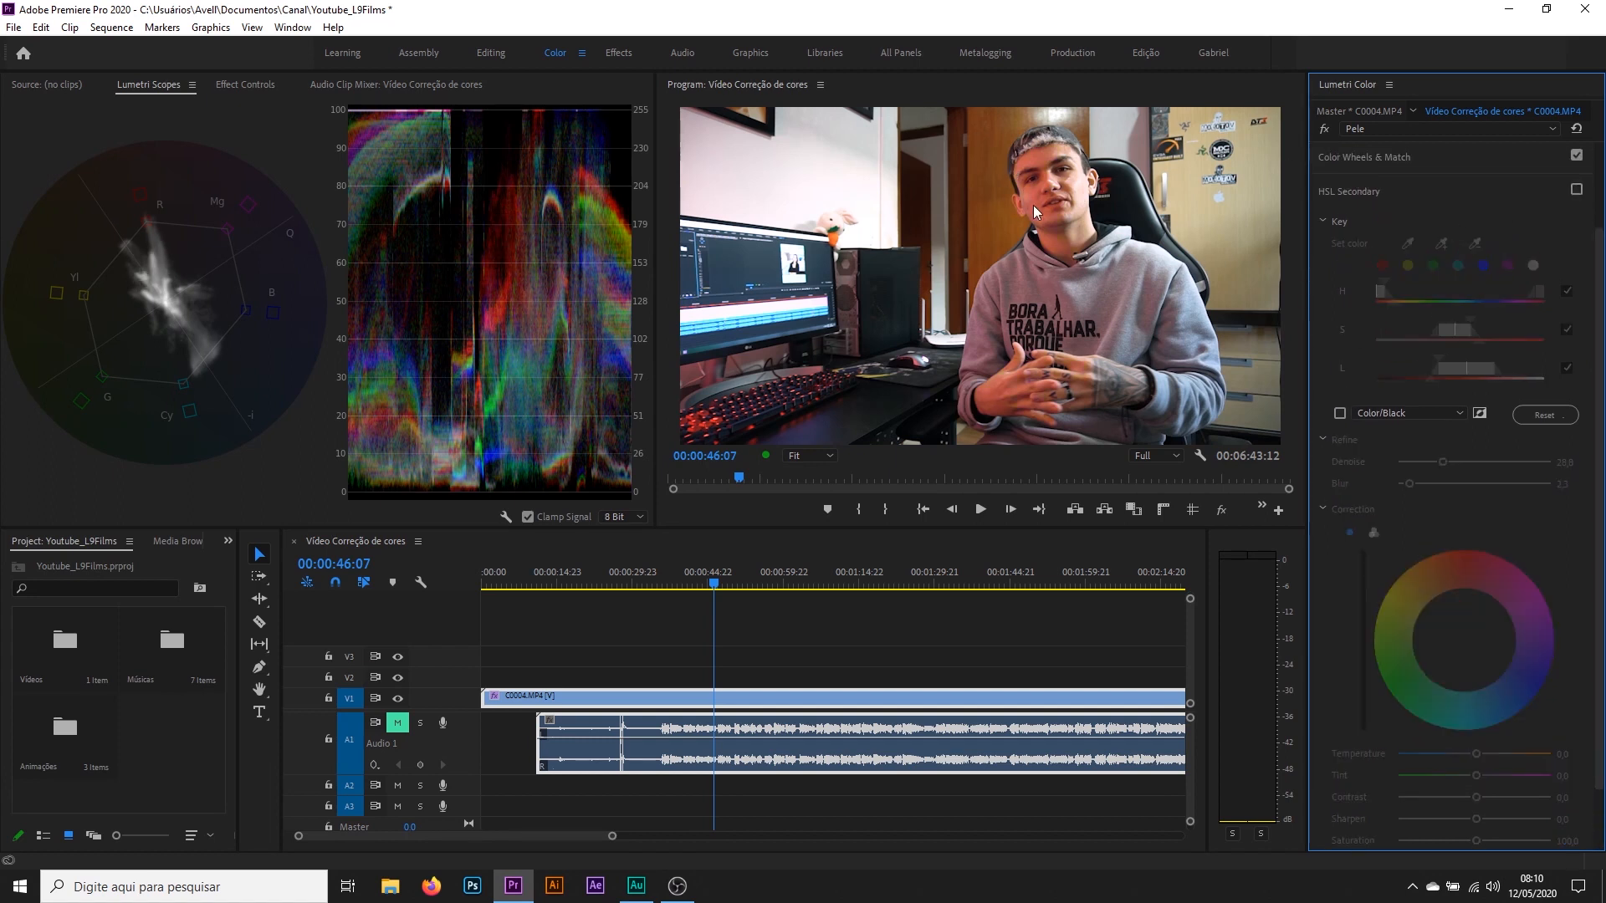
click(1577, 190)
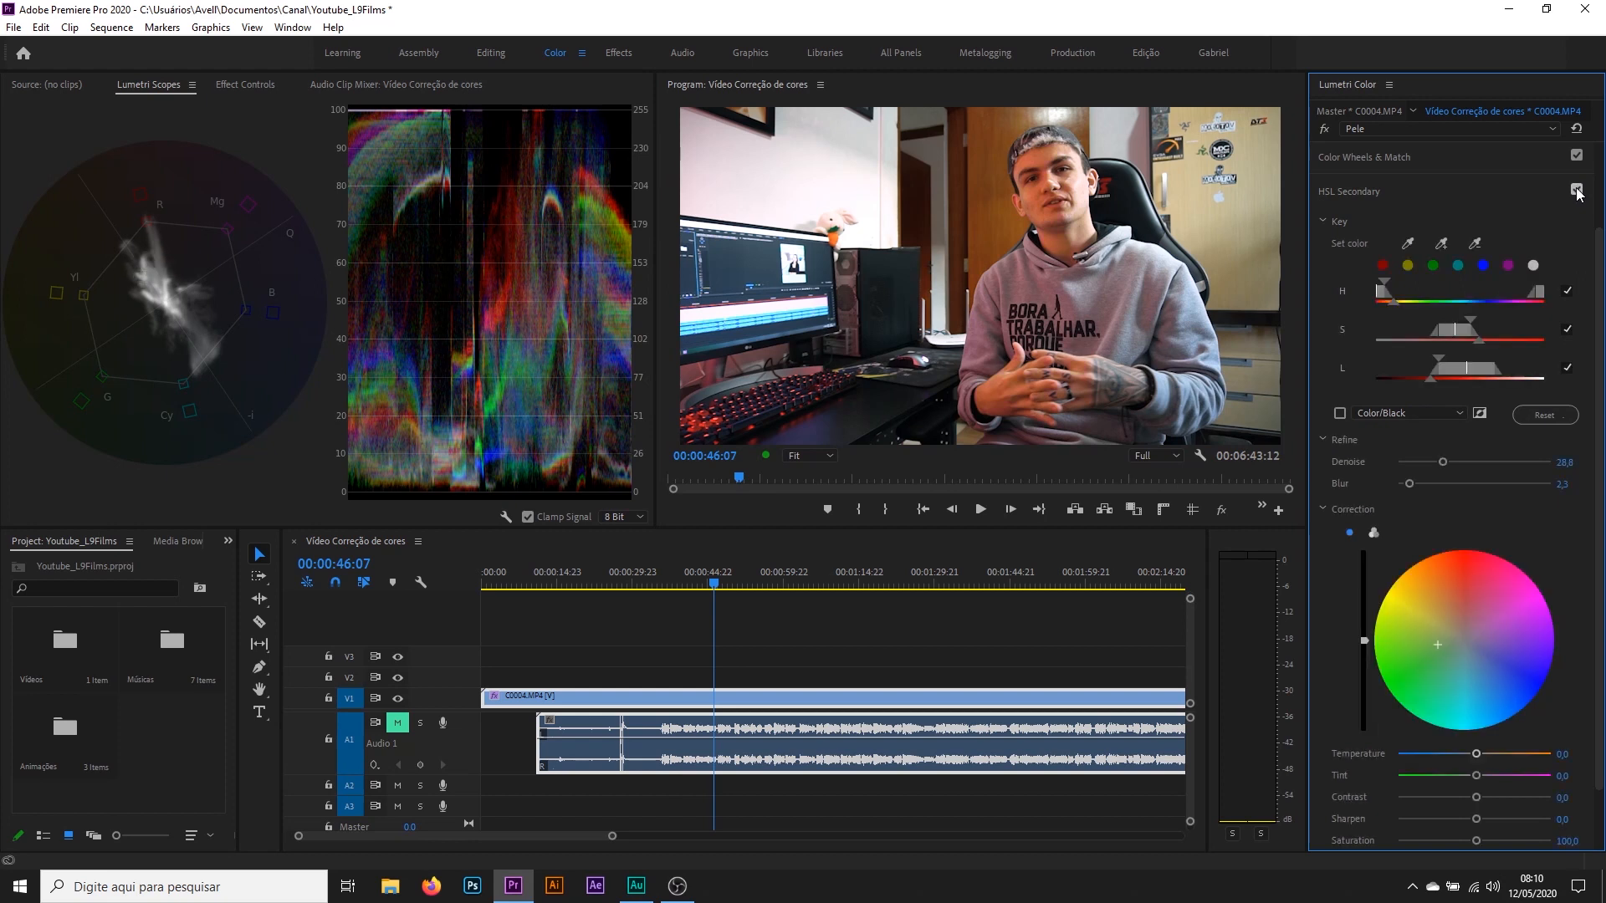
click(1577, 189)
click(1577, 189)
click(1577, 190)
click(1577, 190)
click(1576, 190)
click(1576, 190)
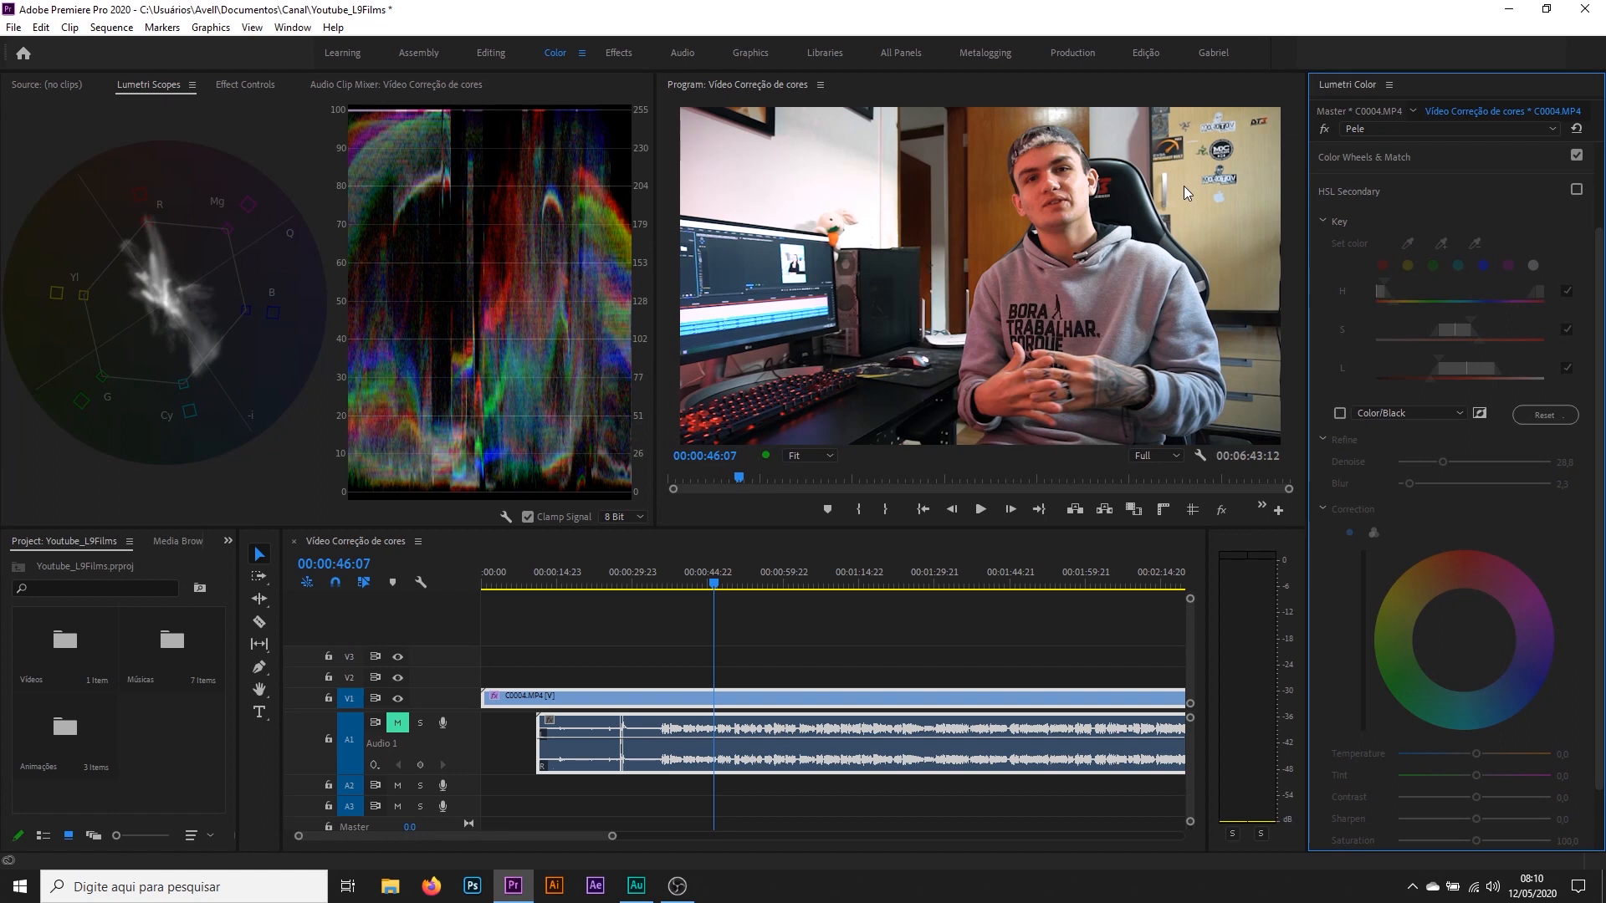
click(1577, 190)
scroll(1585, 251, up, 2)
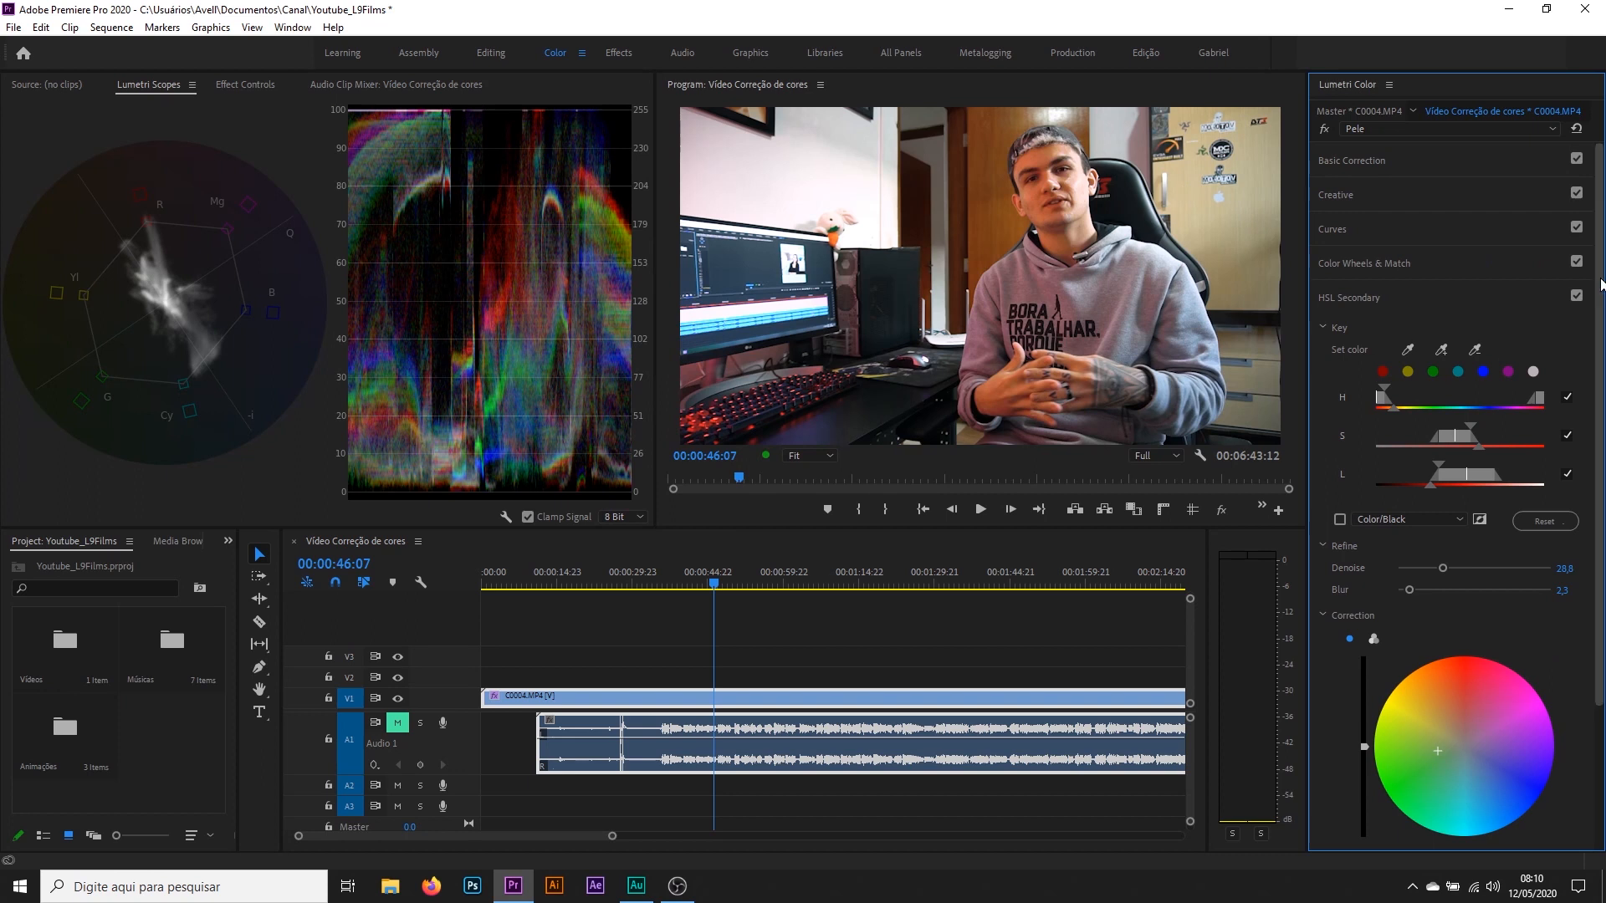
scroll(1453, 543, down, 3)
drag(1433, 570, 1445, 526)
click(1401, 575)
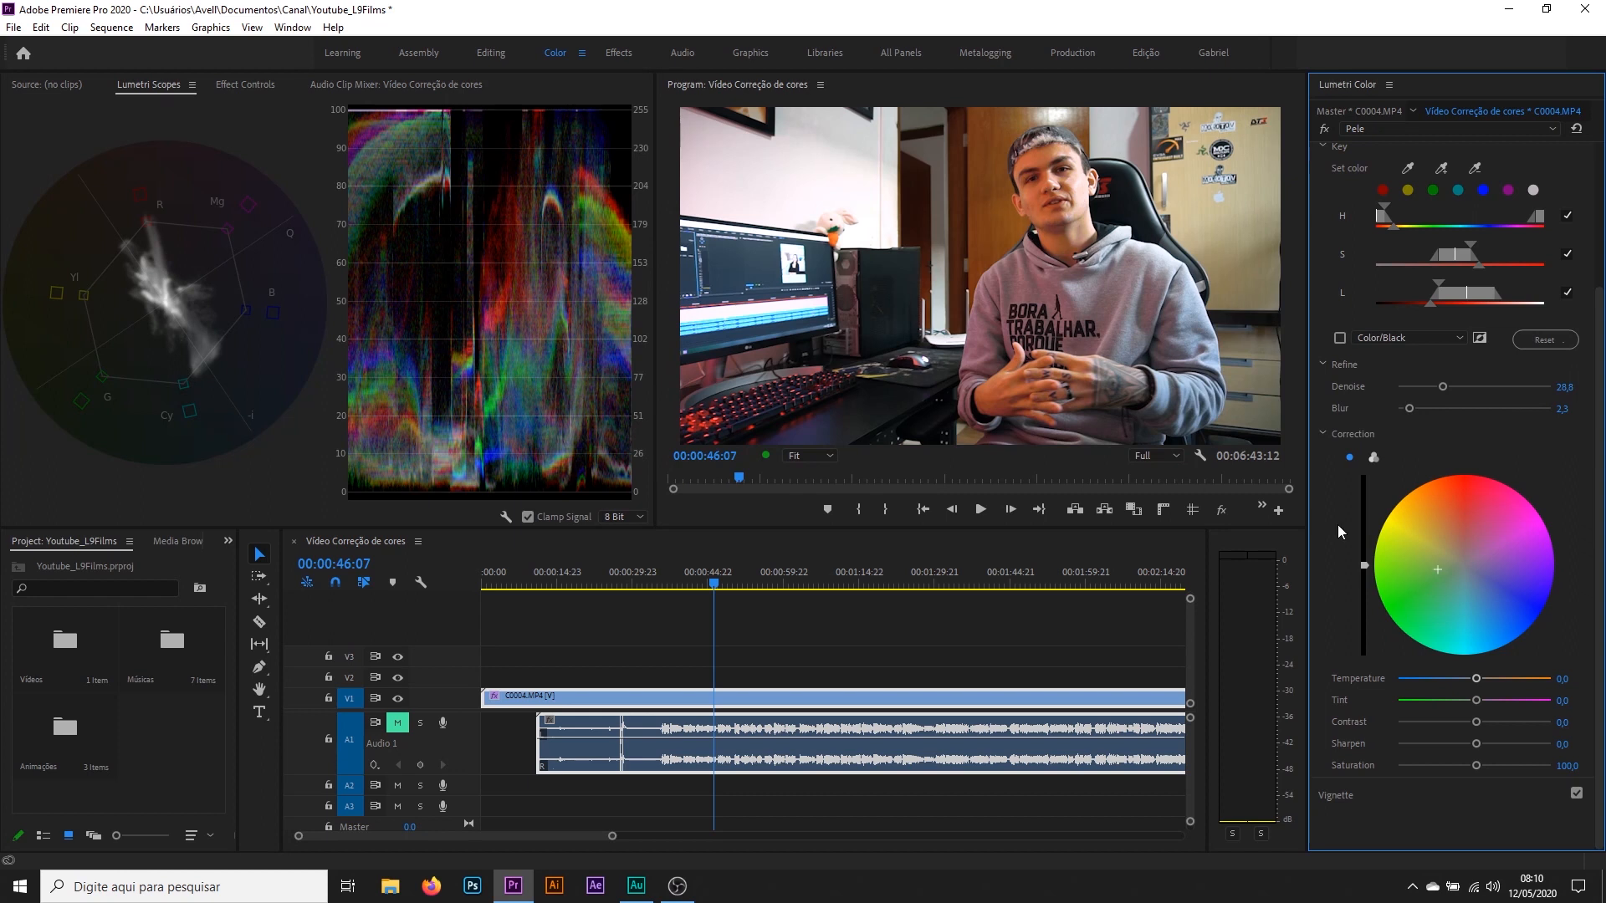
Play the sequence briefly from 00:00:54:22 to check the skin correction on the moving subject
drag(742, 579, 757, 577)
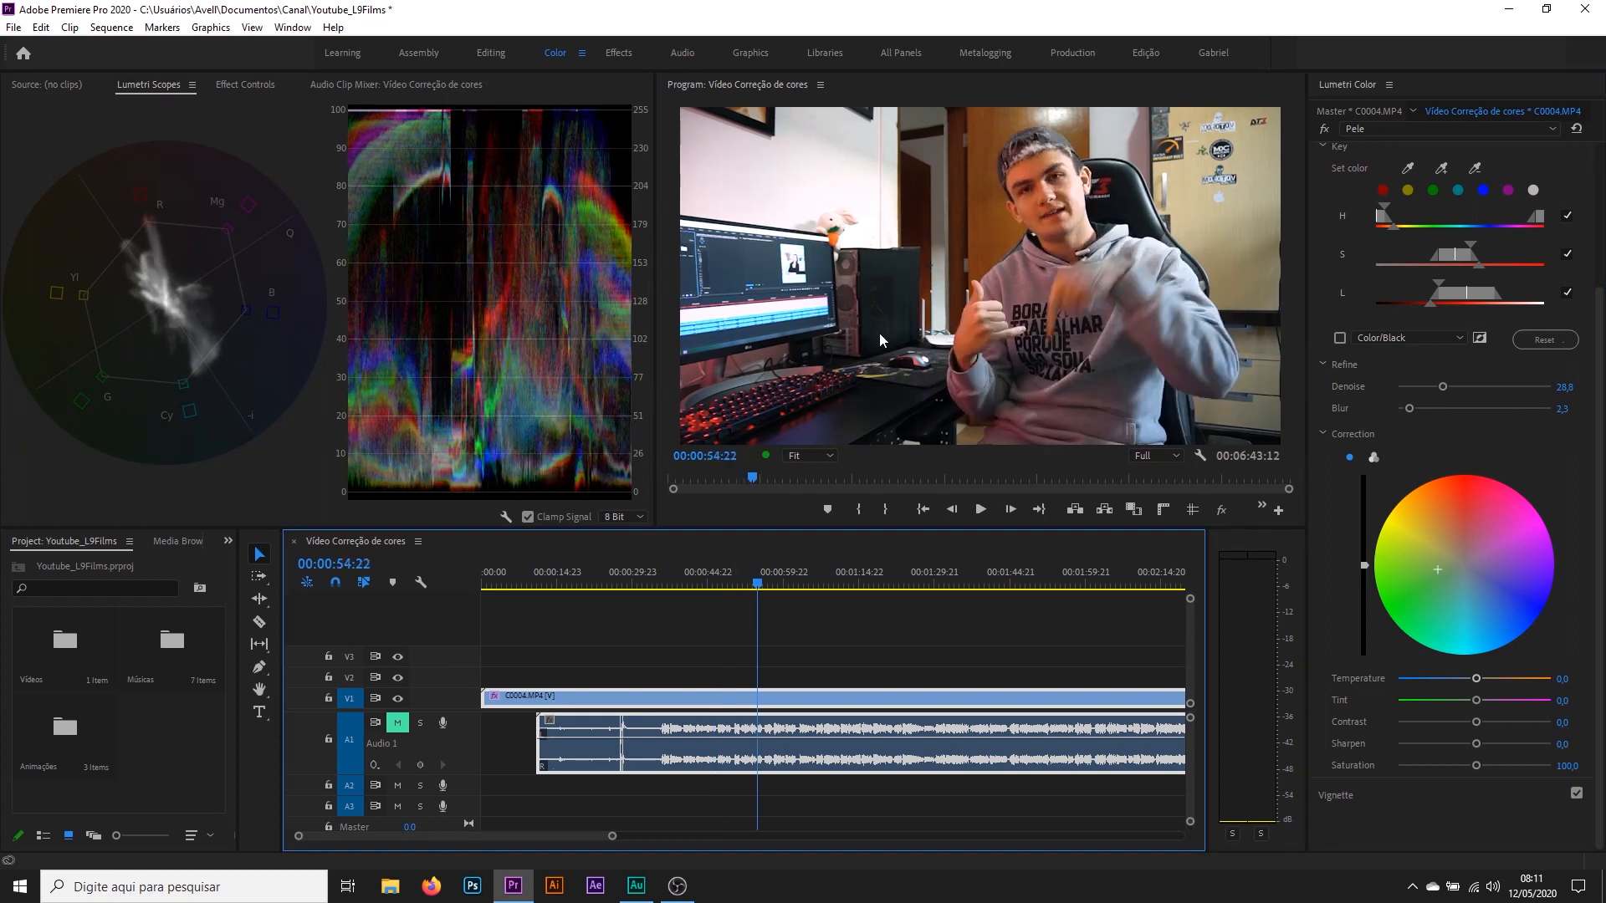
key(space)
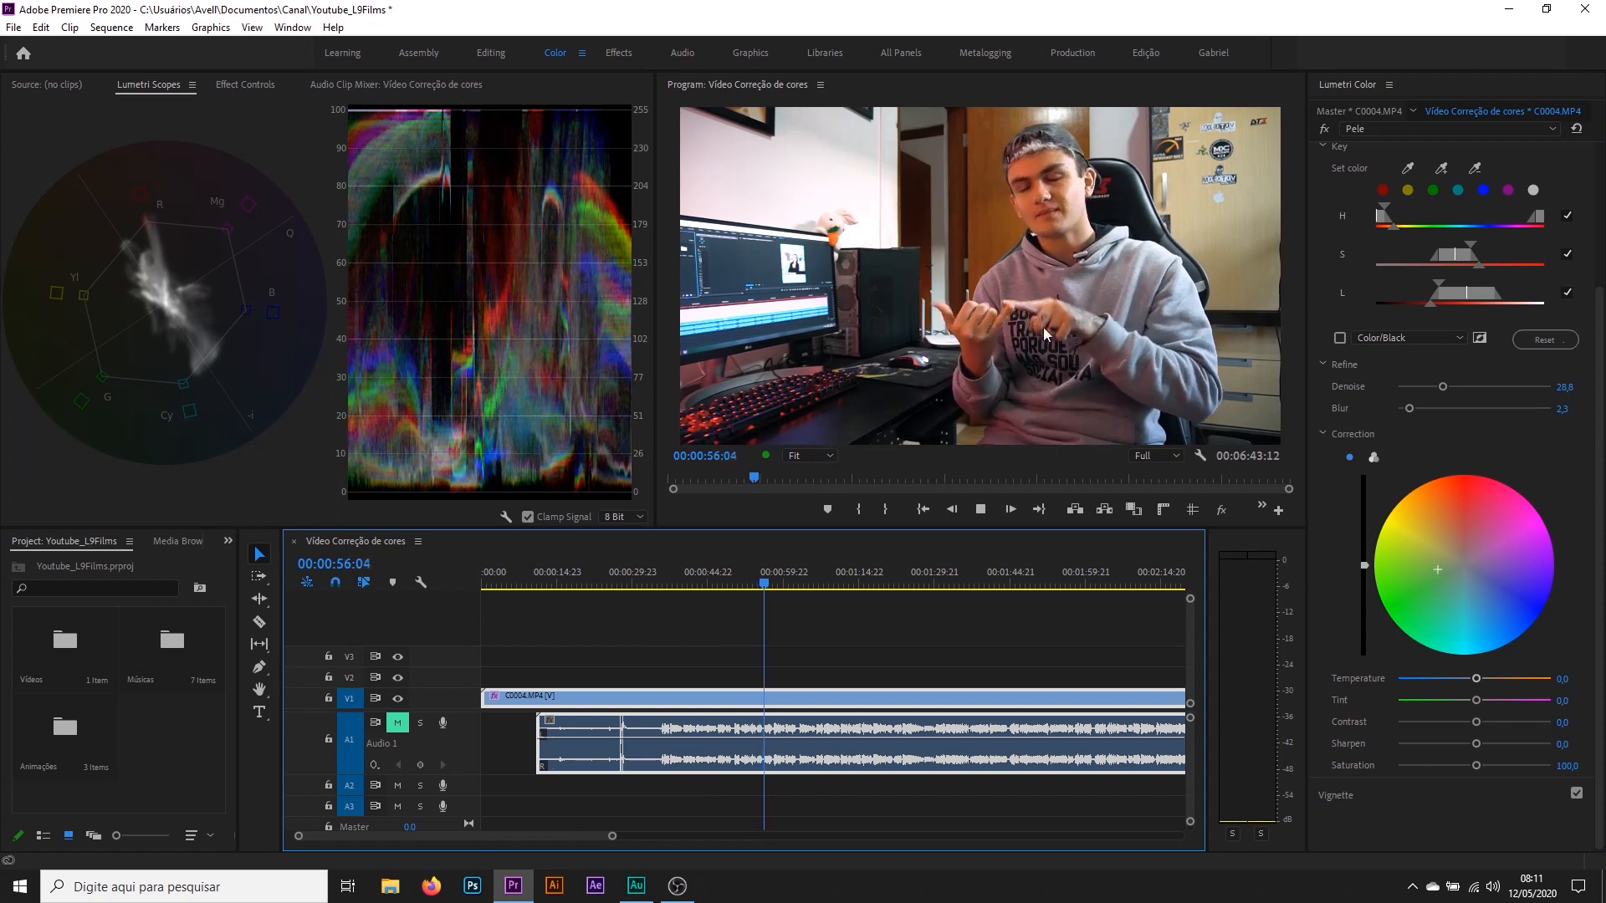
key(space)
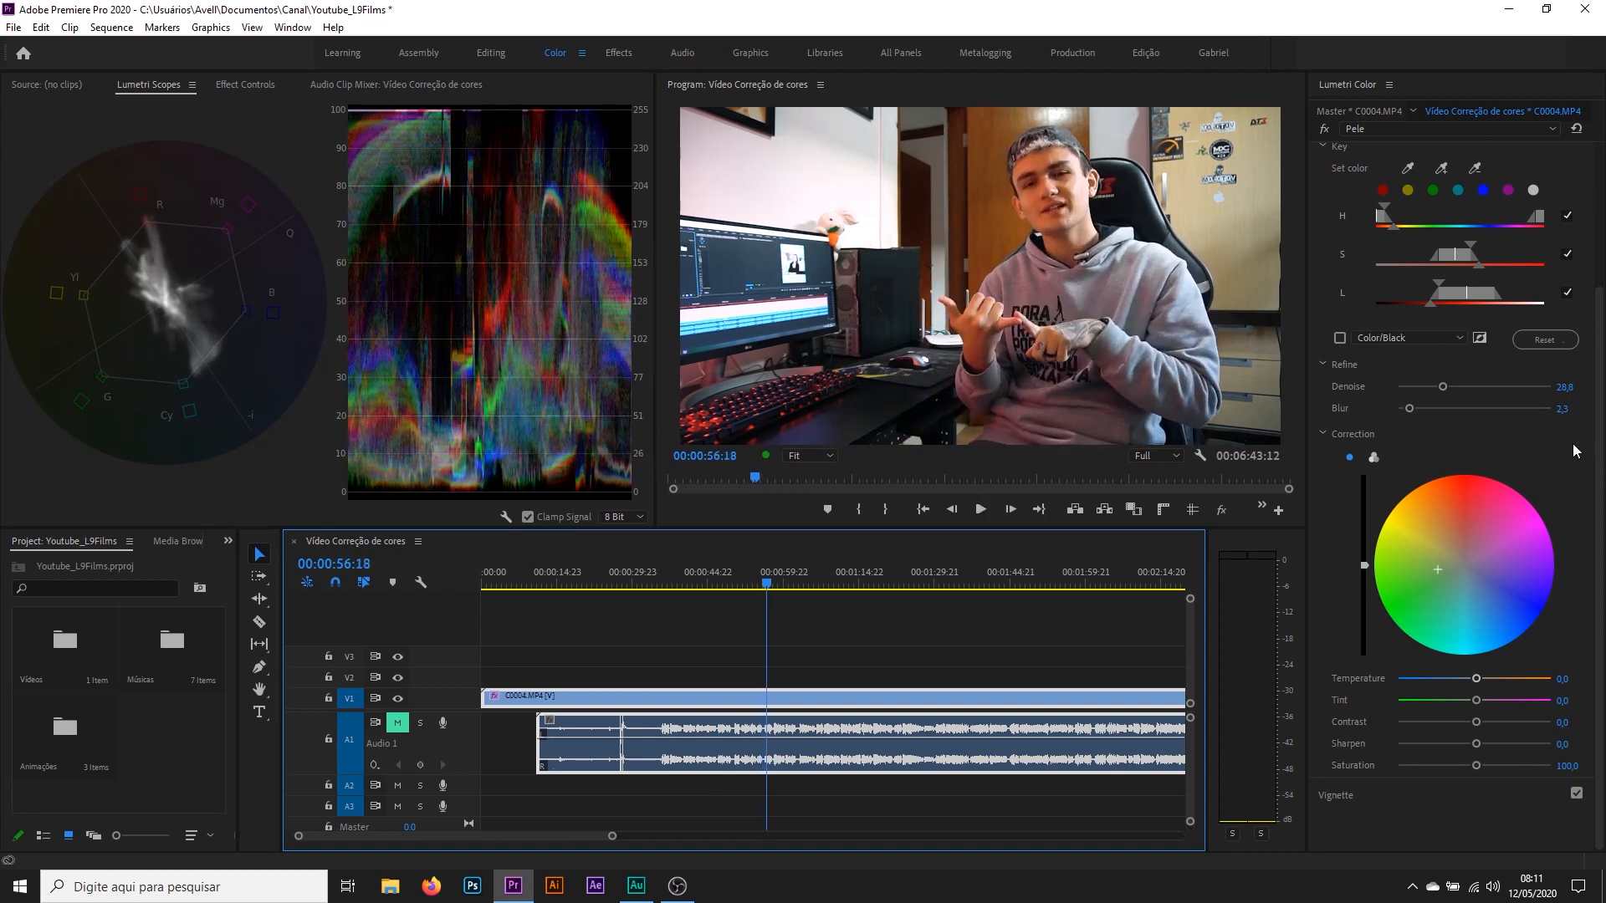
Reset the HSL Secondary correction wheel, shift the skin slightly toward yellow with the key preview shown, and hide the preview
click(1441, 569)
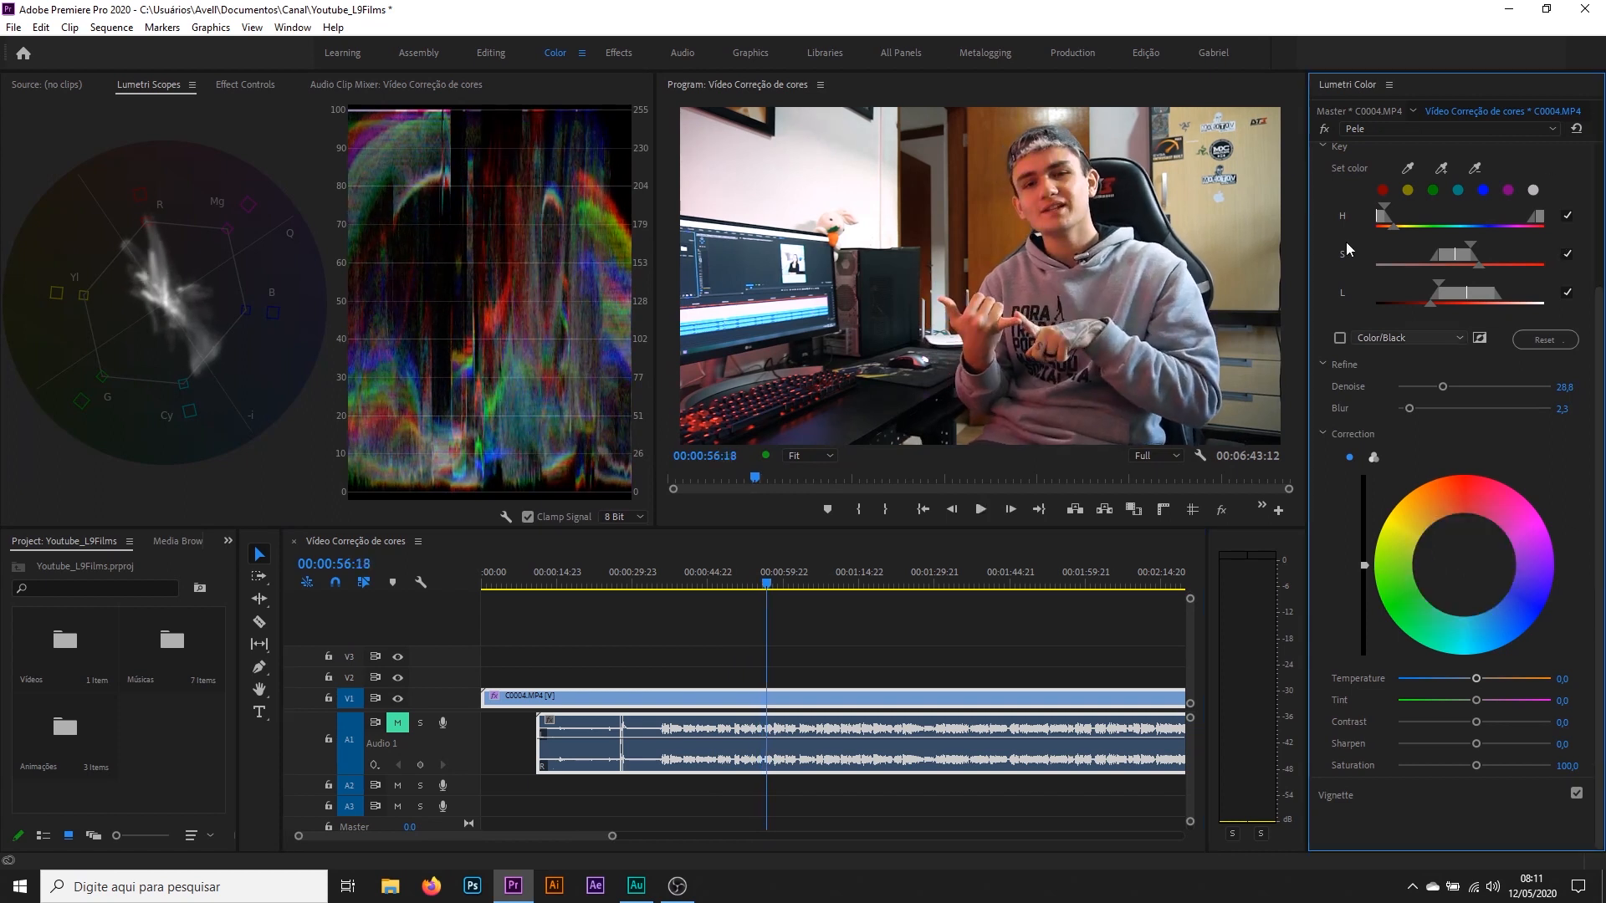
click(1339, 338)
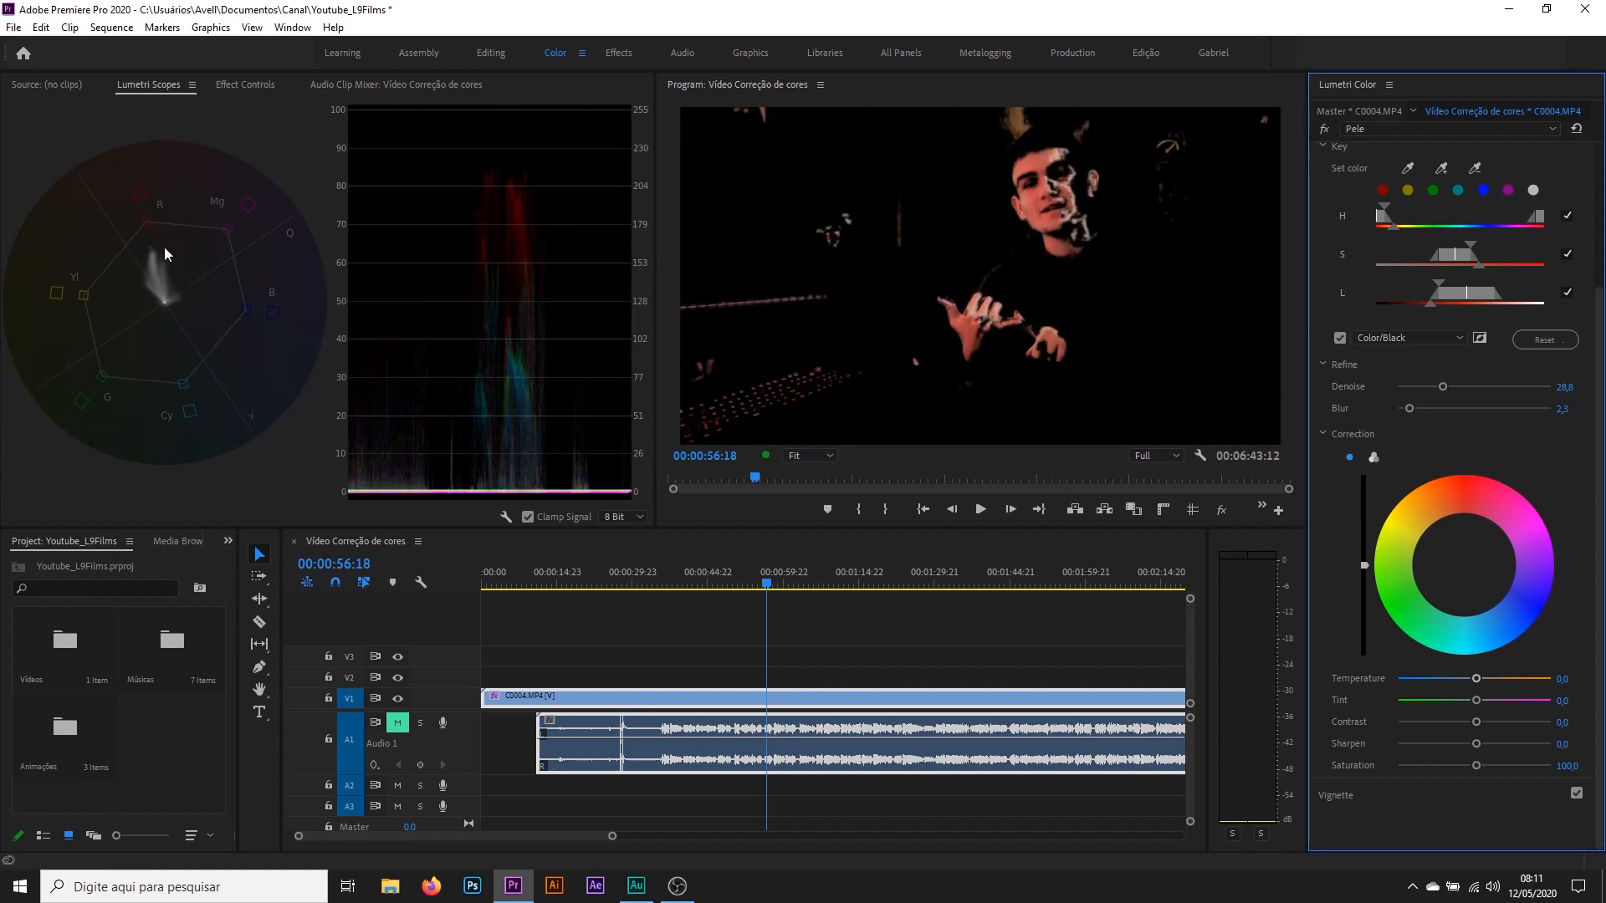
drag(1463, 565, 1445, 560)
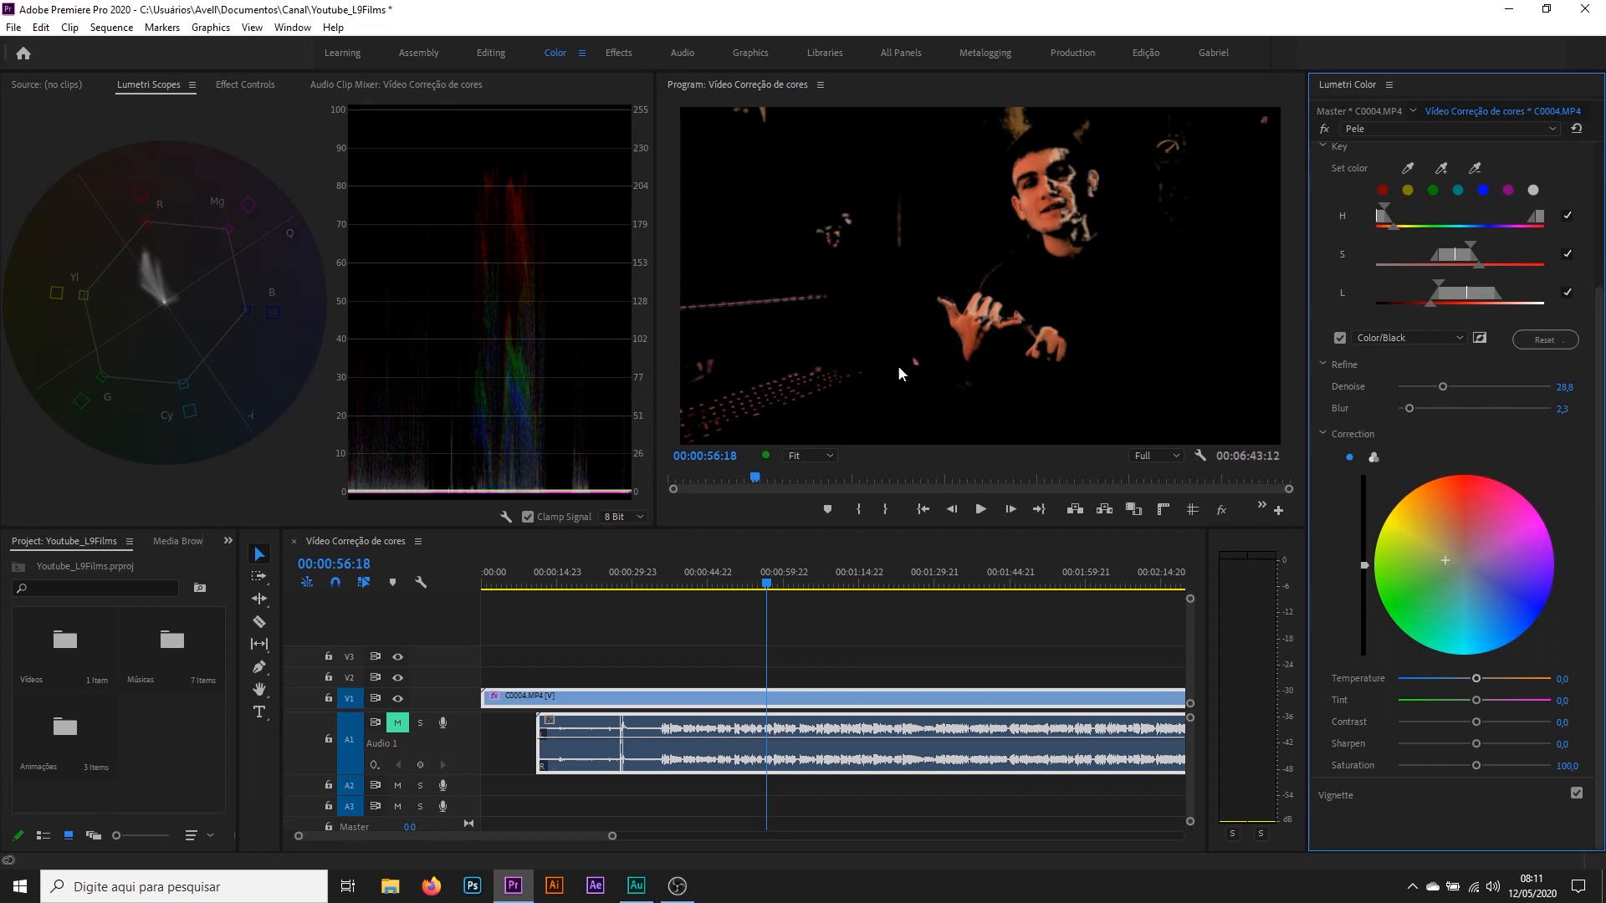
click(1339, 338)
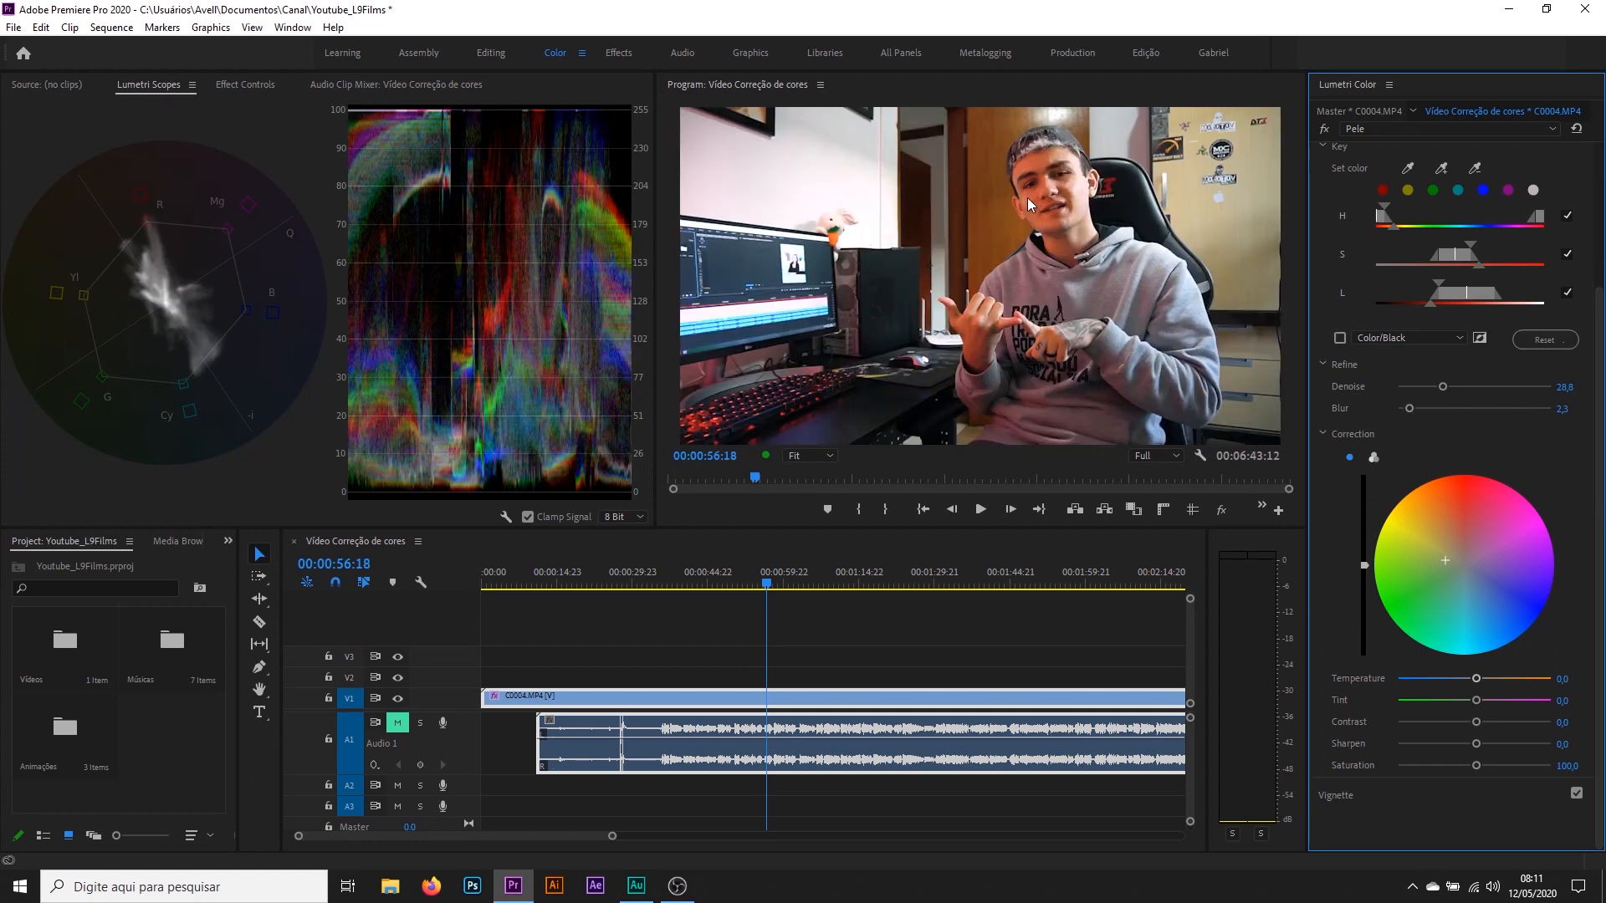
Move the playhead to 00:01:05:13 to examine the skin tone in another frame
click(811, 577)
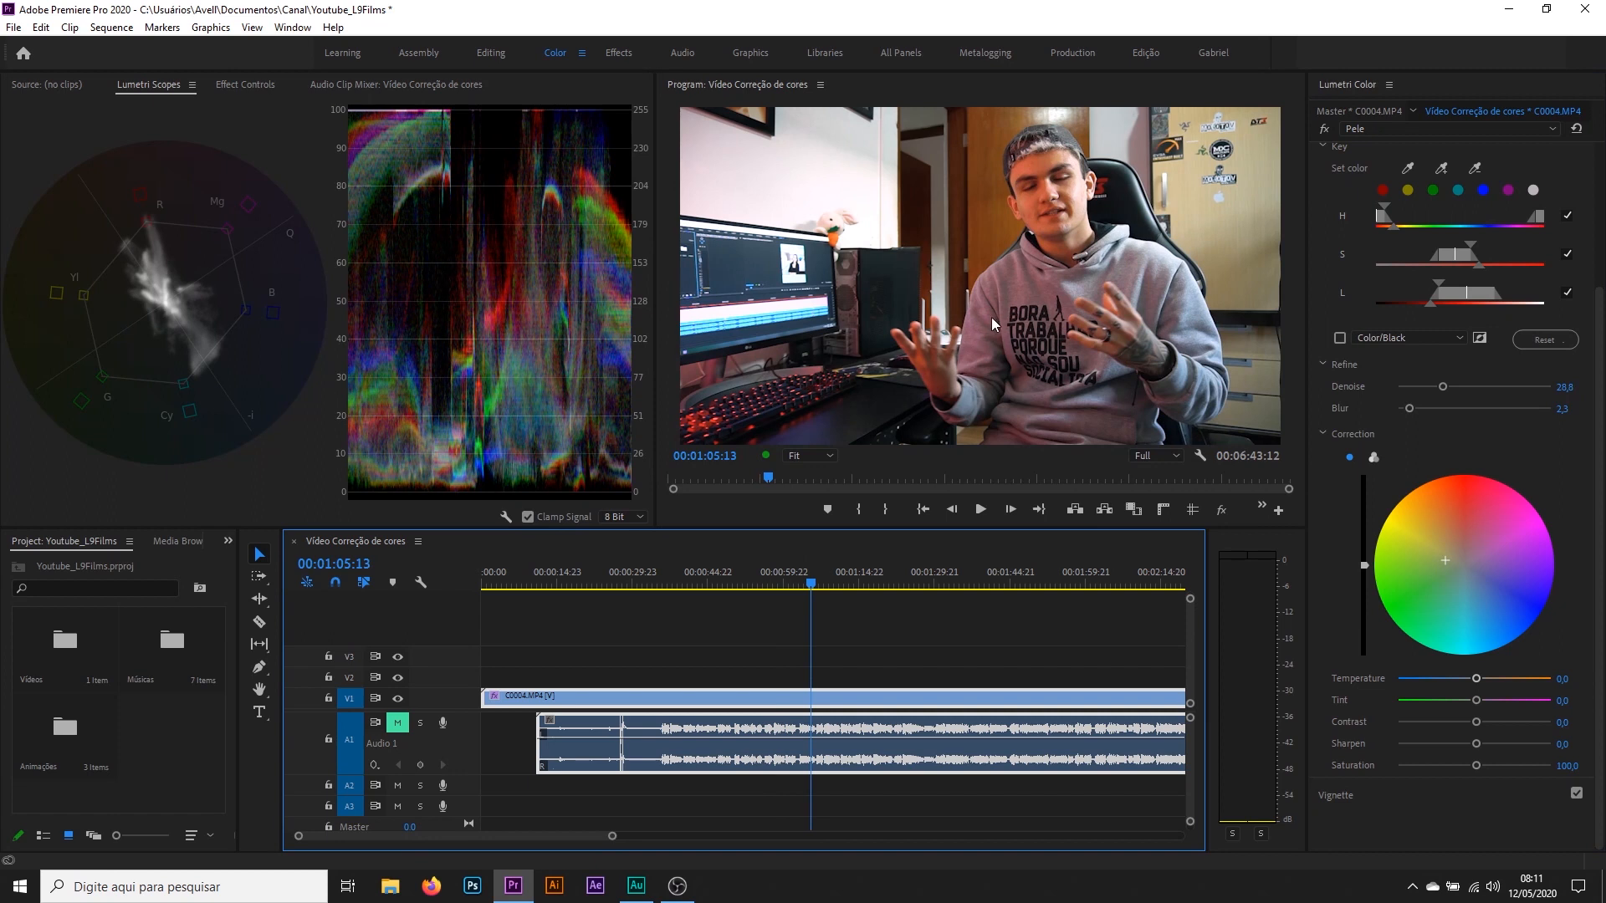
click(1443, 823)
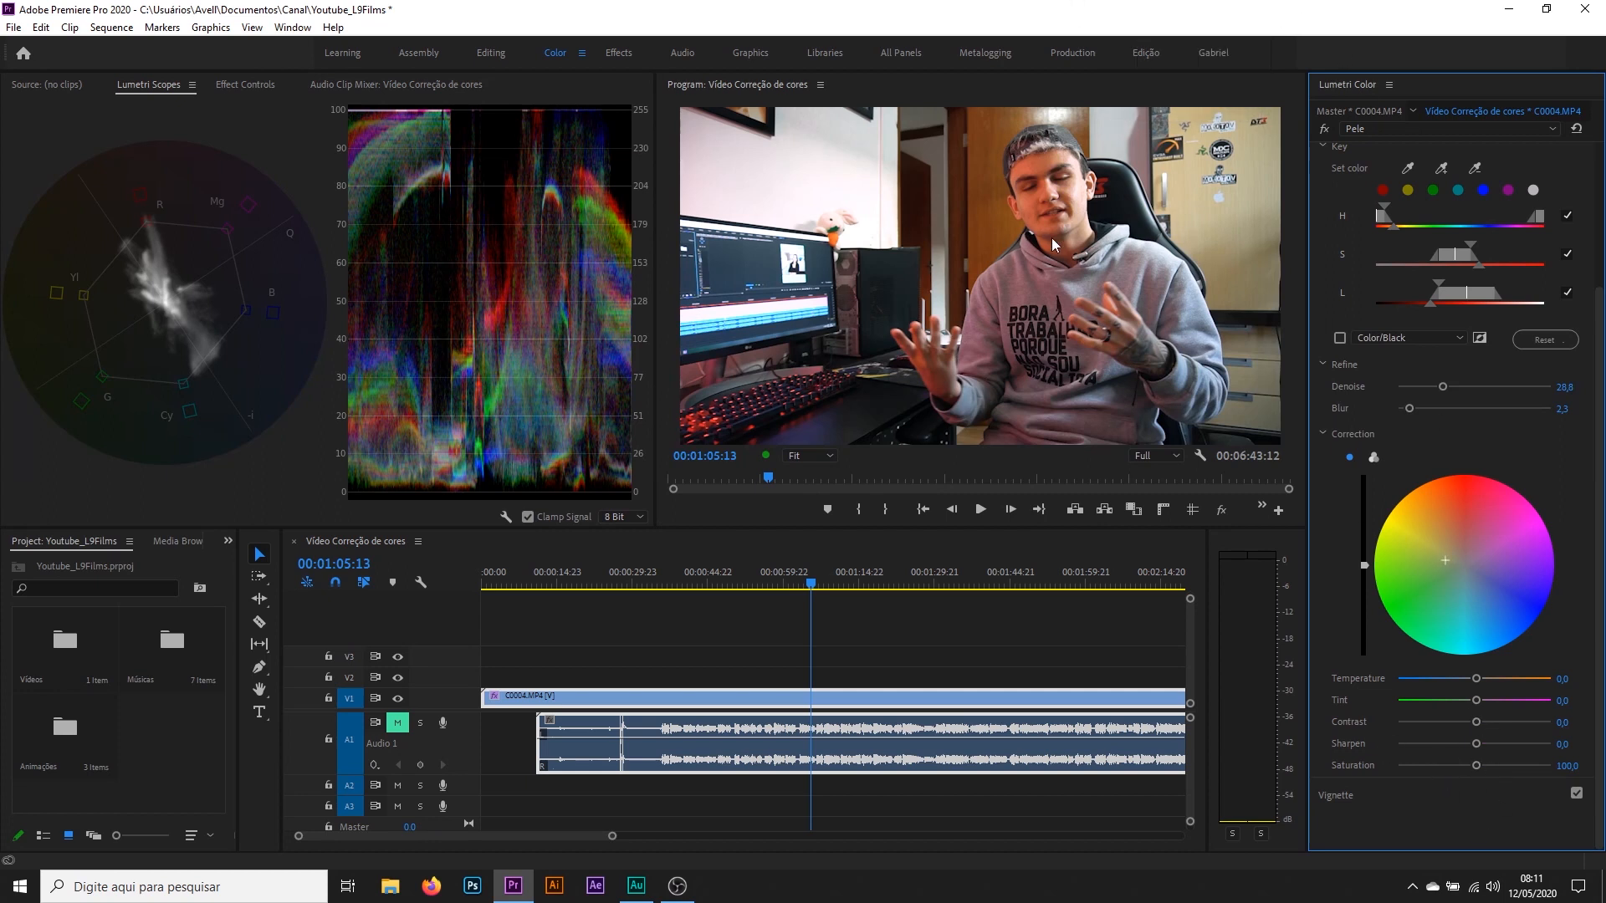
Lower the saturation of the keyed skin to 91.3 in the HSL Secondary correction
drag(1477, 763, 1467, 761)
drag(1477, 722, 1591, 715)
scroll(1560, 460, up, 1)
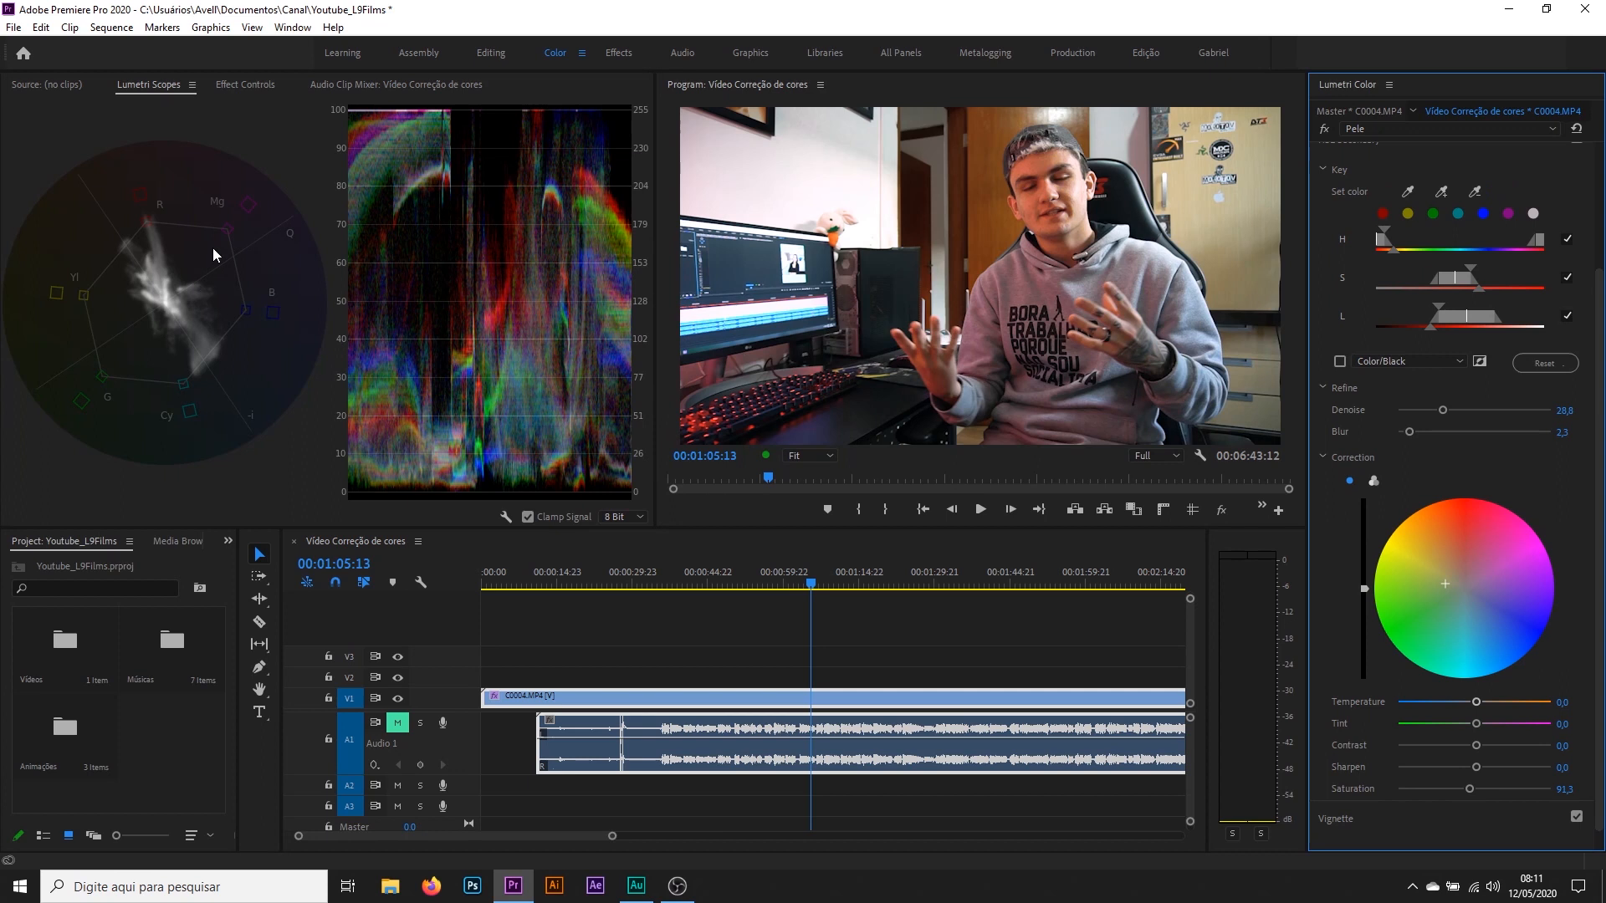
Check the skin selection with the Color/Black key preview, hide the preview again and collapse the HSL Secondary section
click(1340, 361)
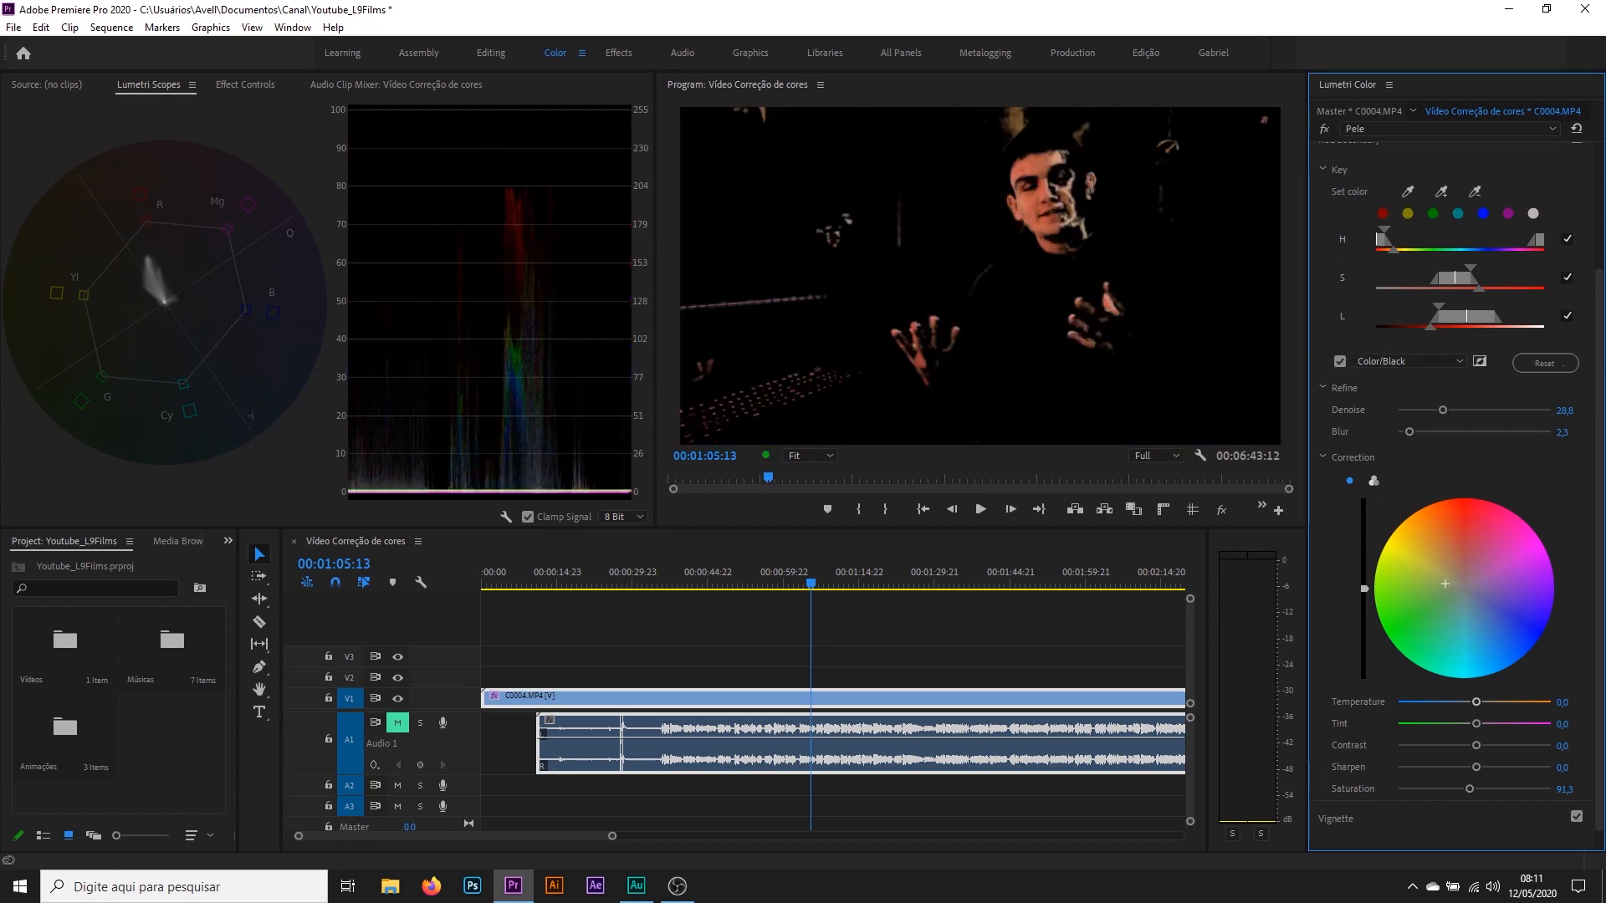
scroll(1387, 249, up, 2)
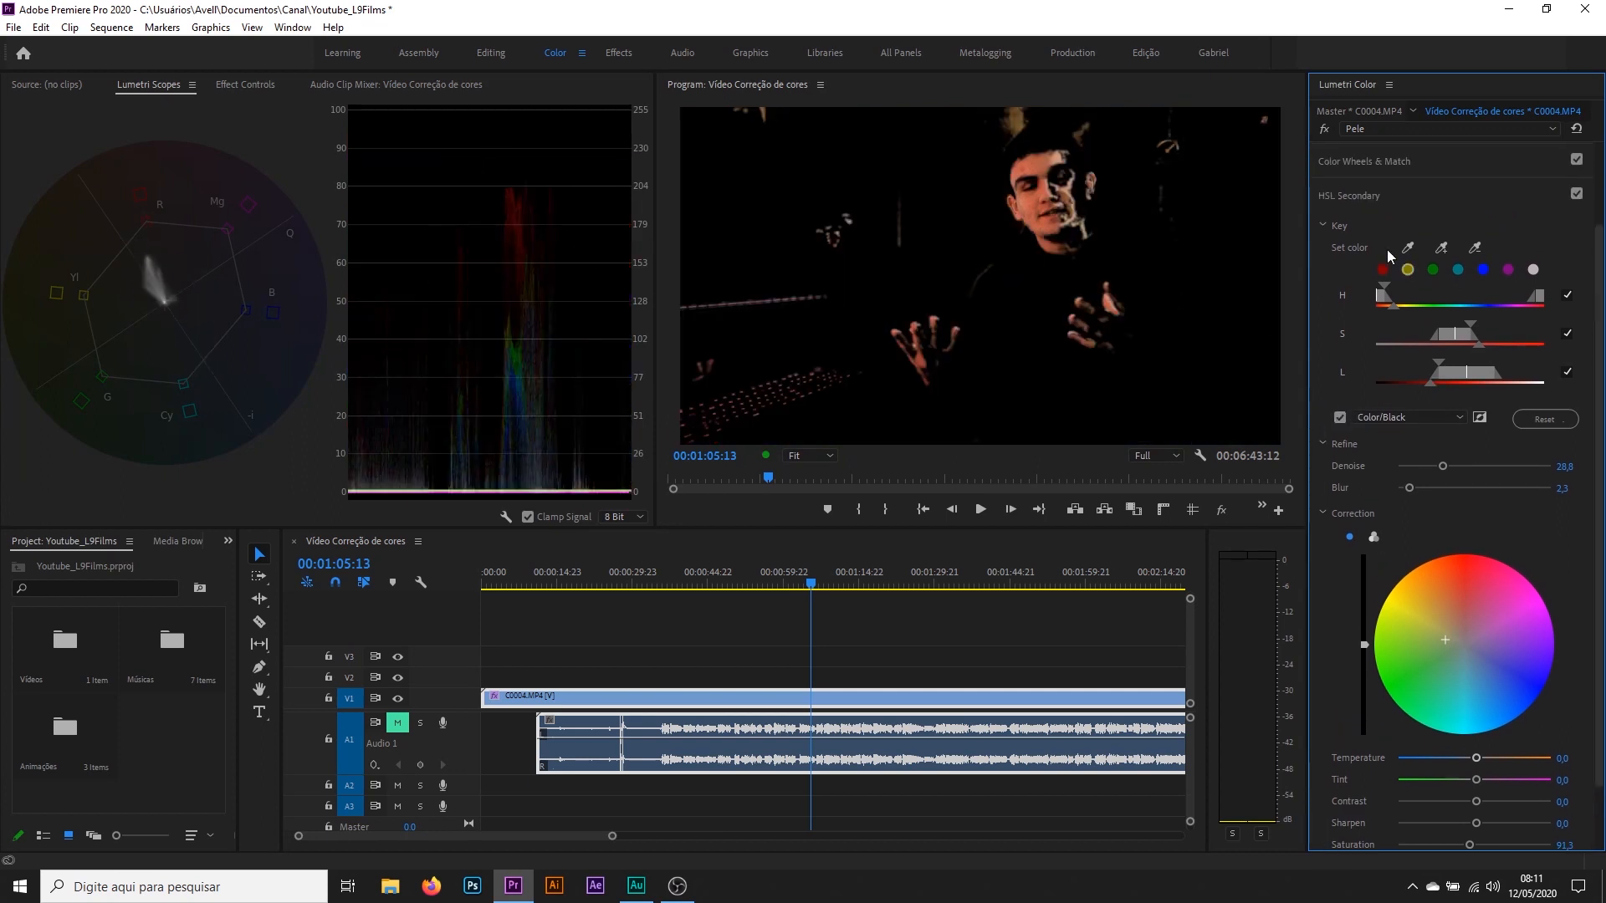
click(1369, 187)
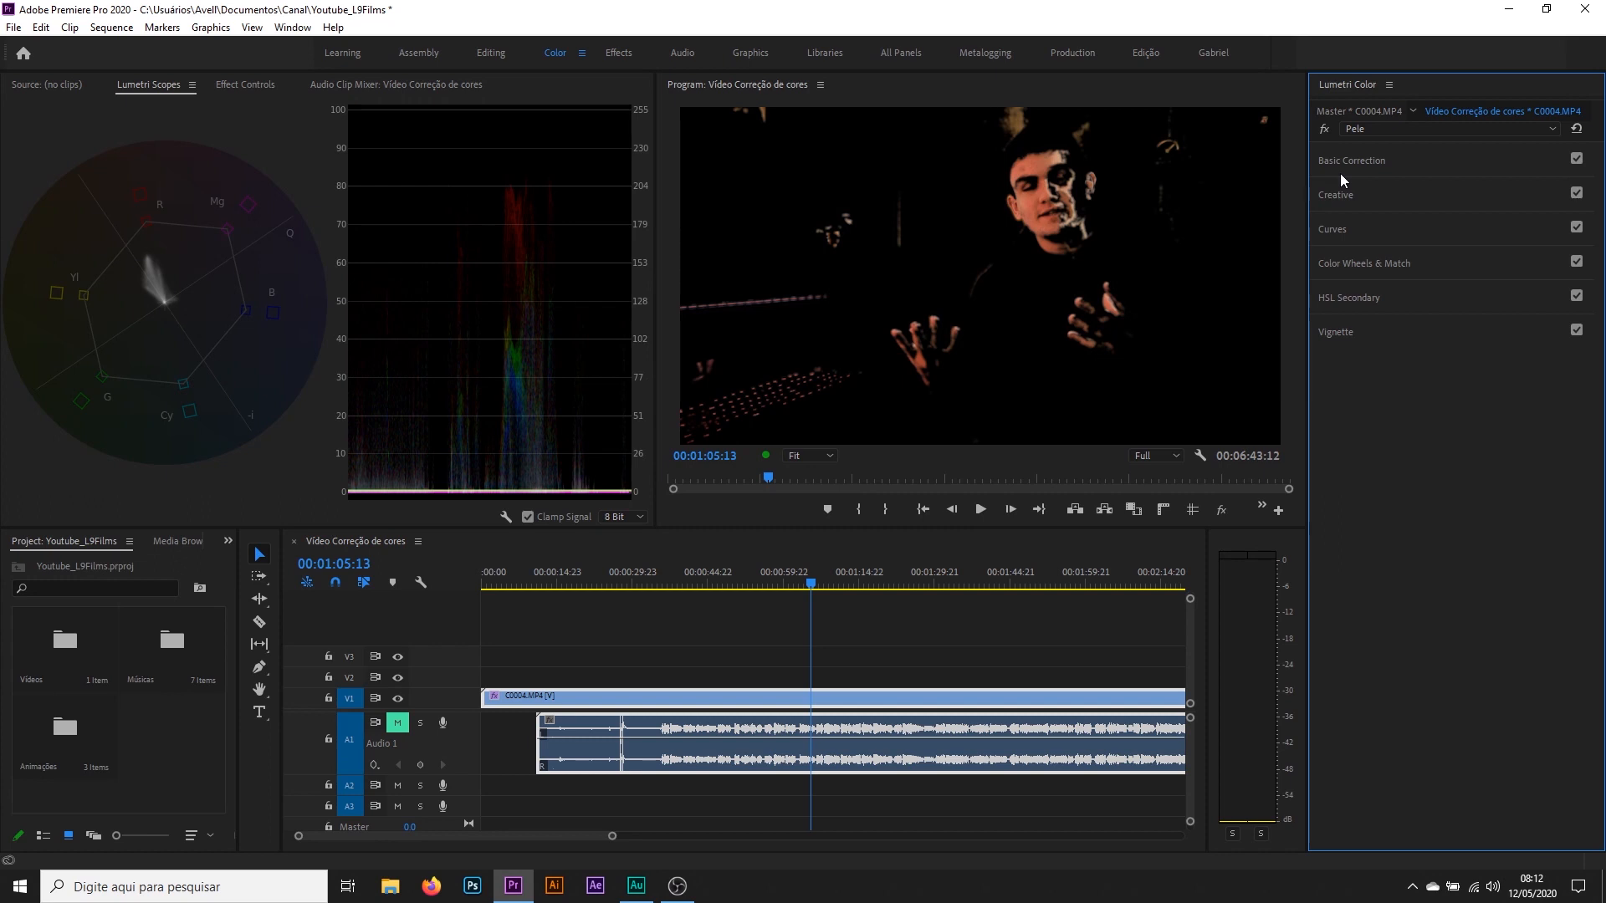
click(1397, 293)
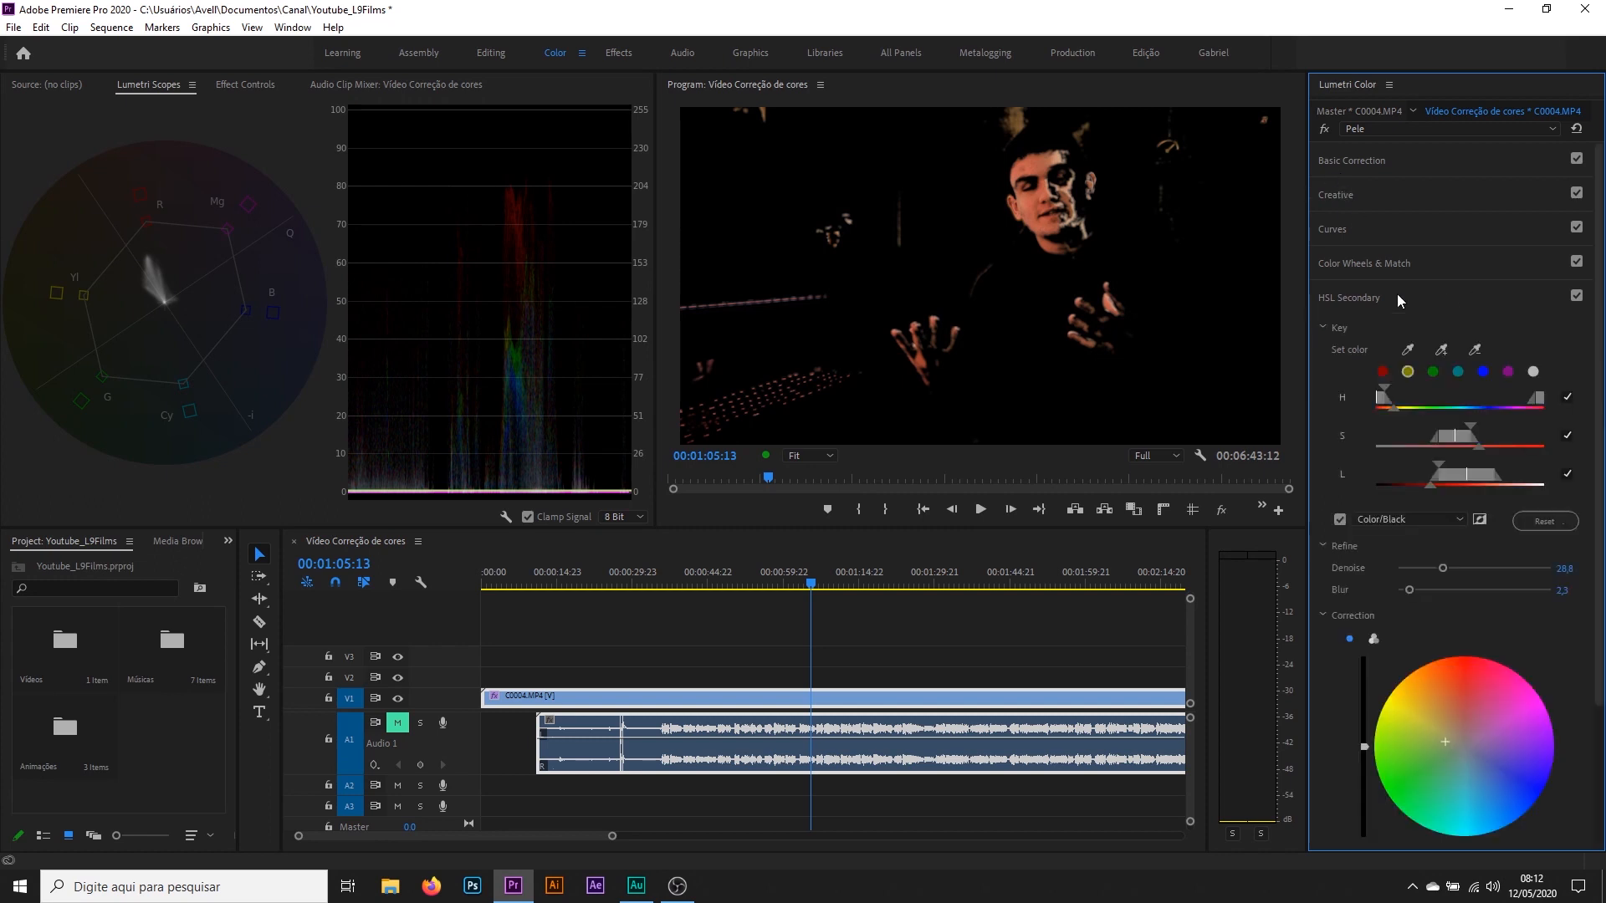
click(1338, 522)
click(1350, 289)
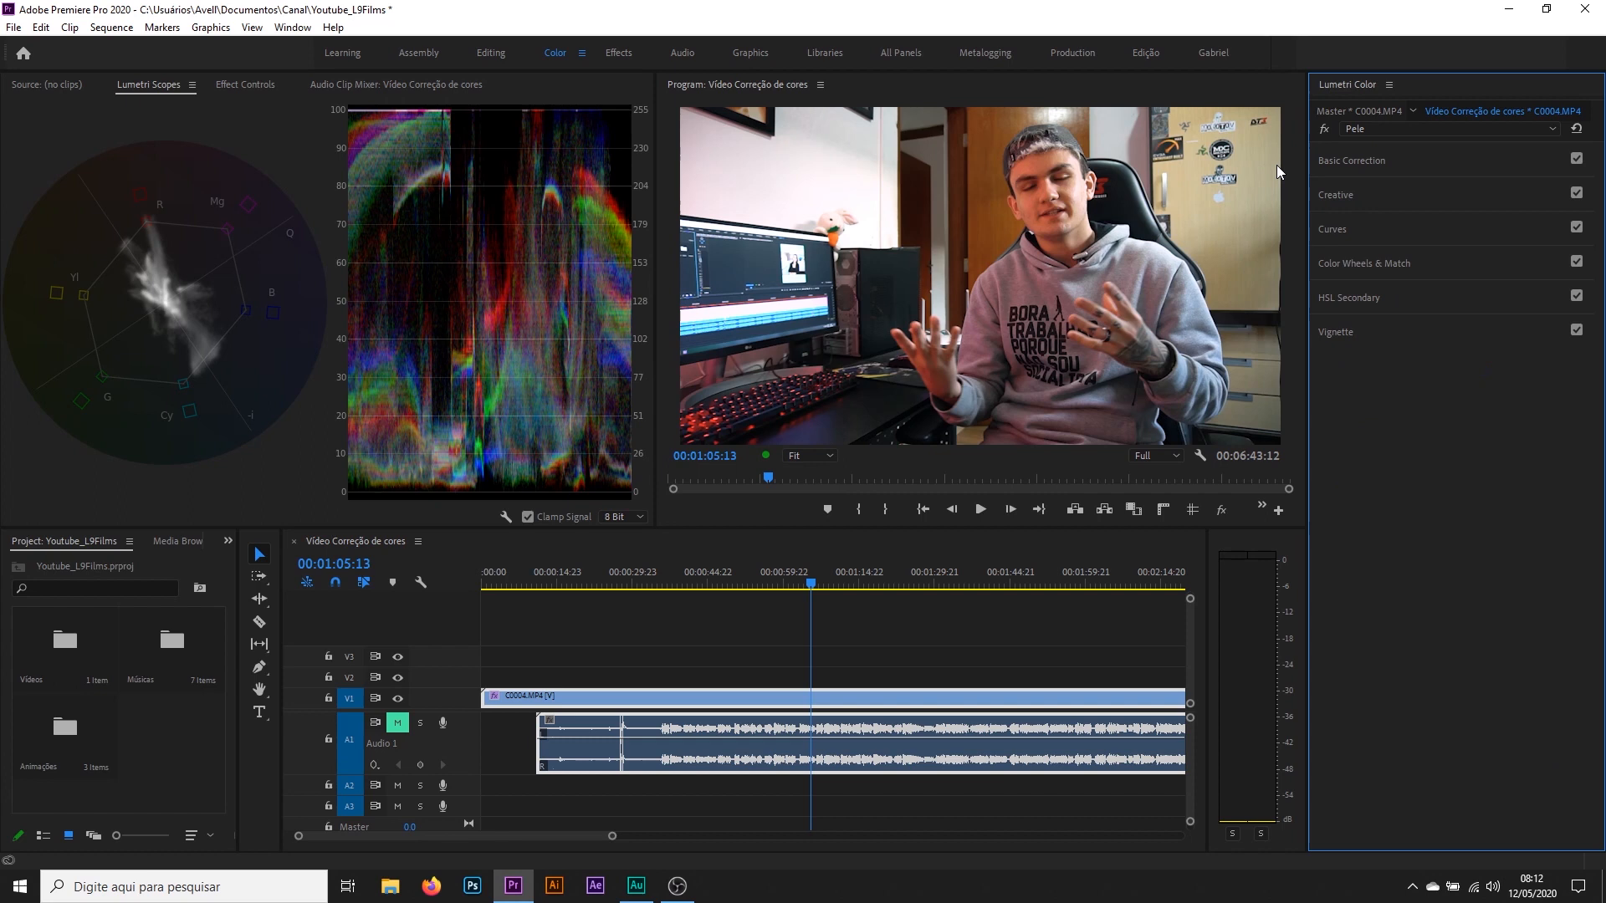
At 00:00:57:10, show the clip's effect controls, collapse the base Lumetri Color effect and toggle both Lumetri effects to compare the grade
drag(794, 584, 773, 577)
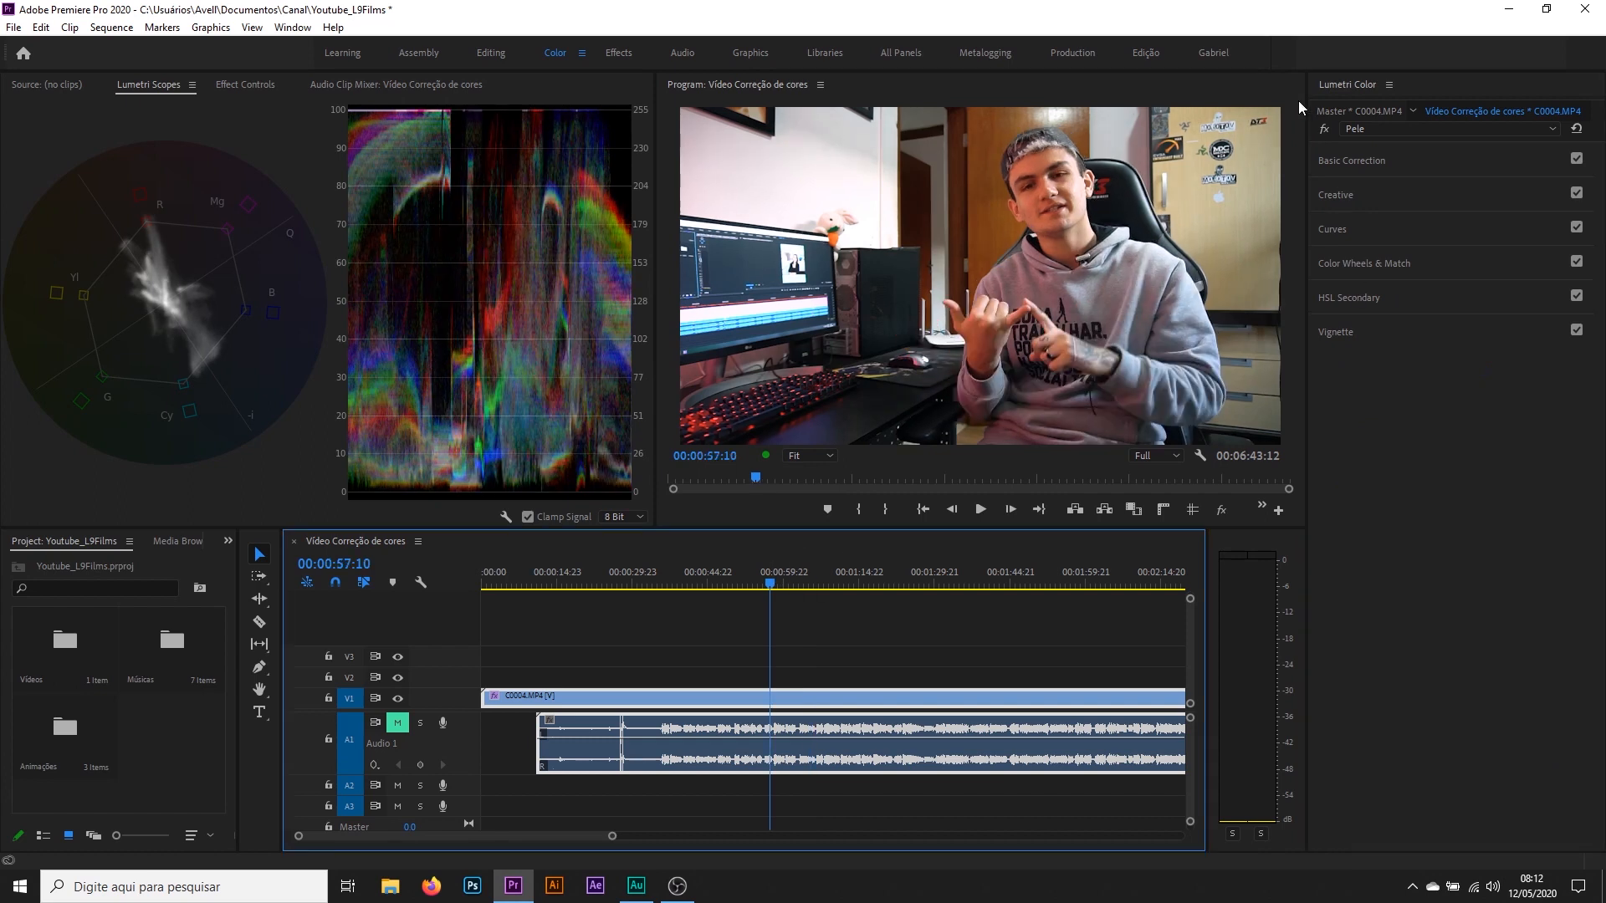
click(1325, 123)
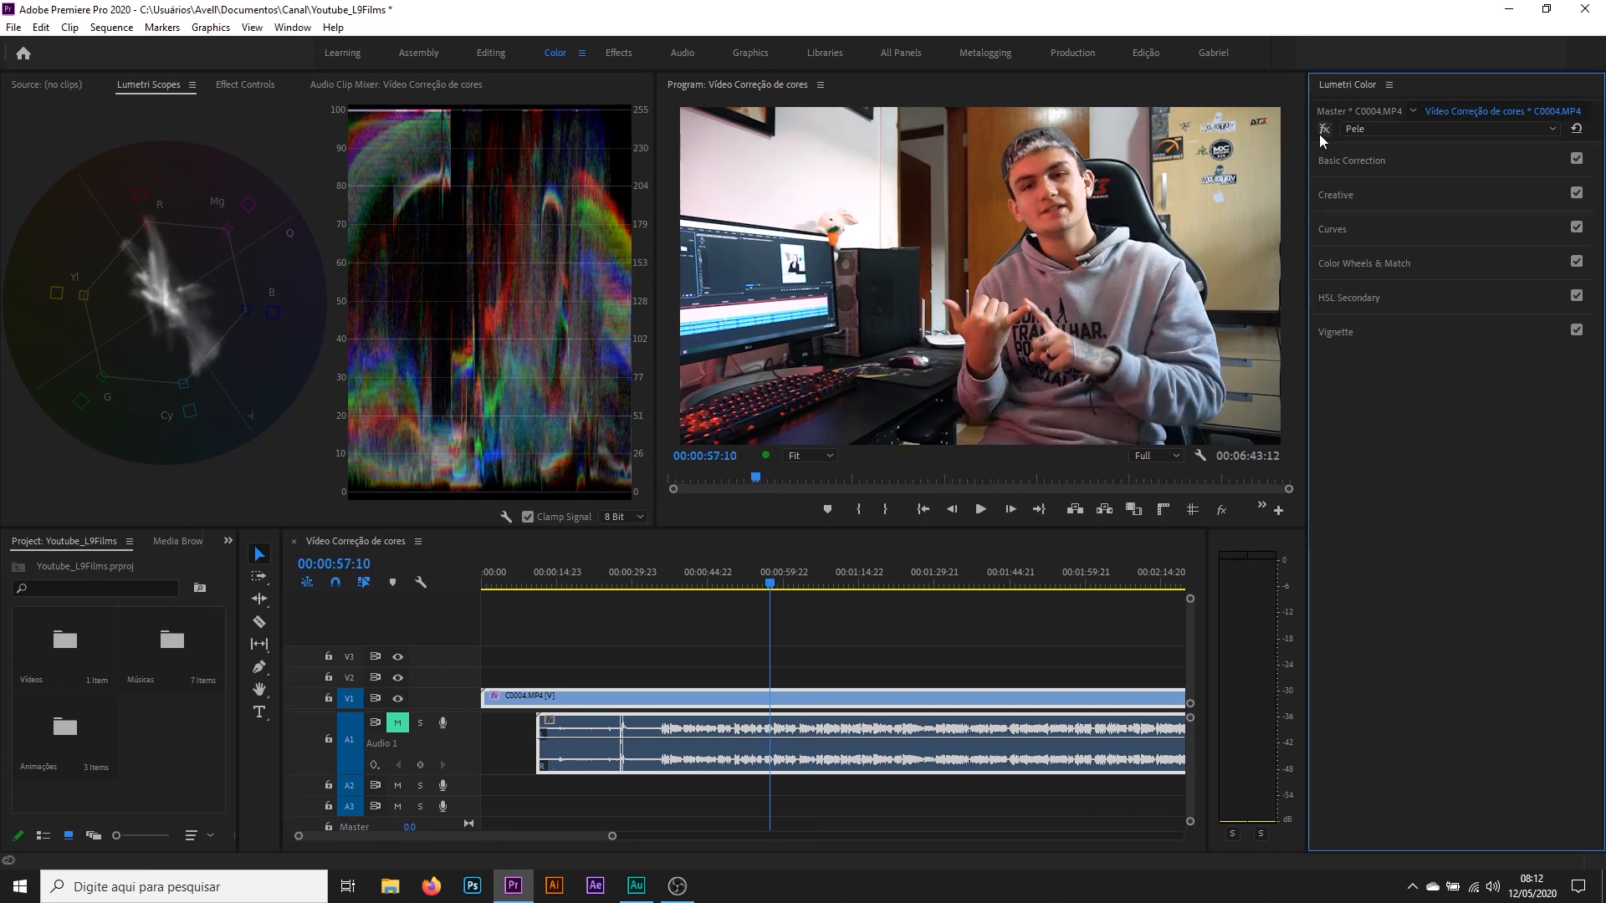
click(1407, 129)
click(244, 85)
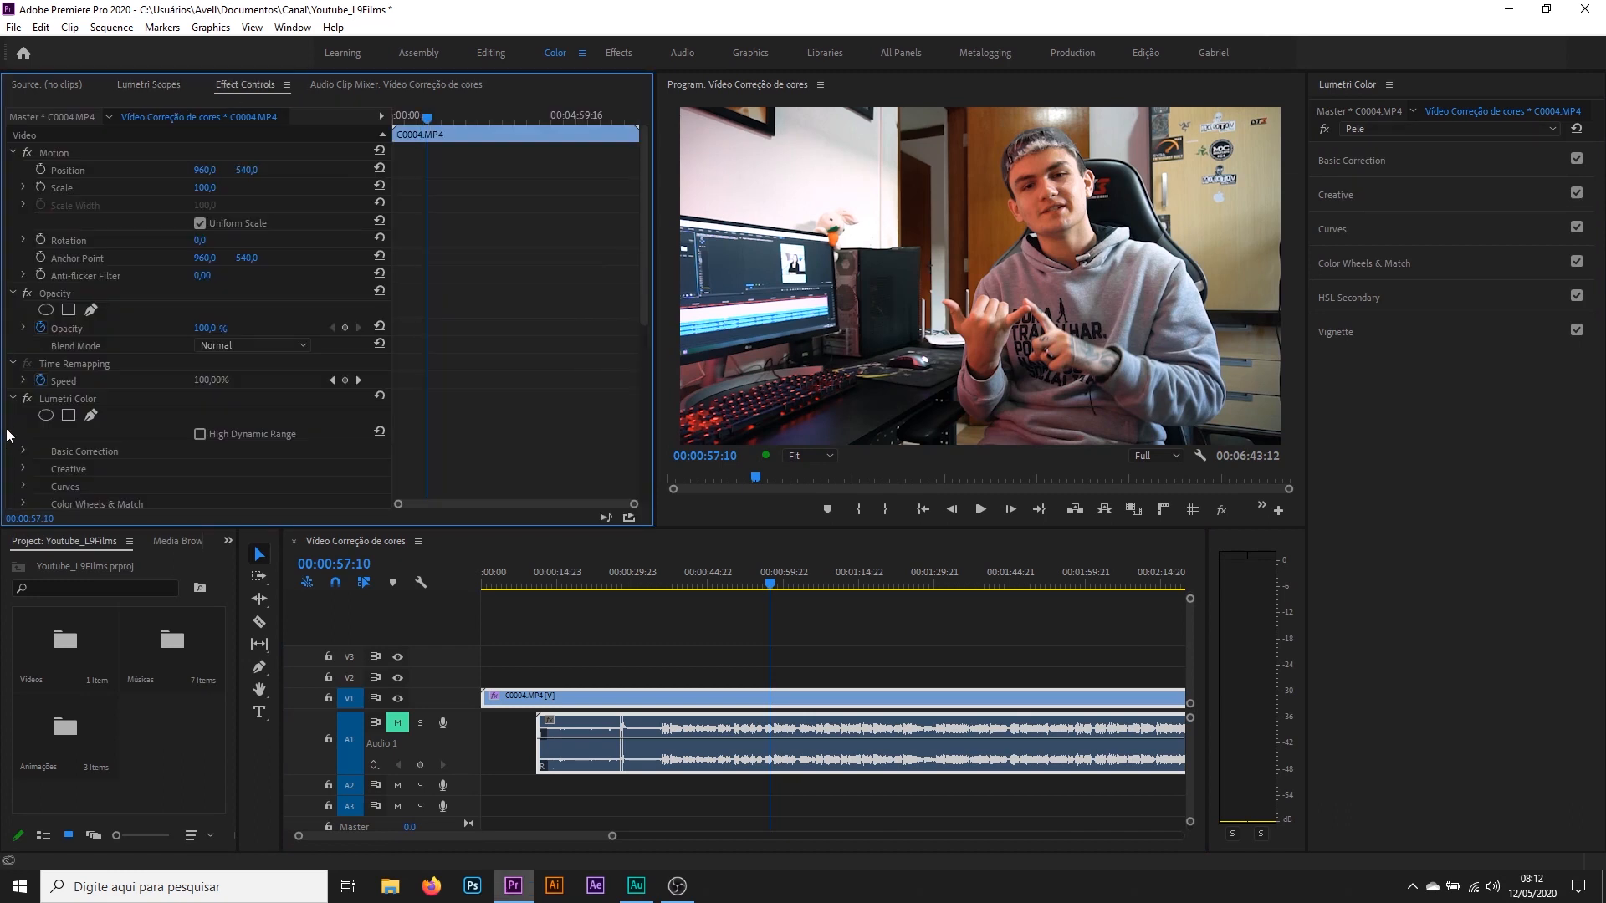
click(13, 401)
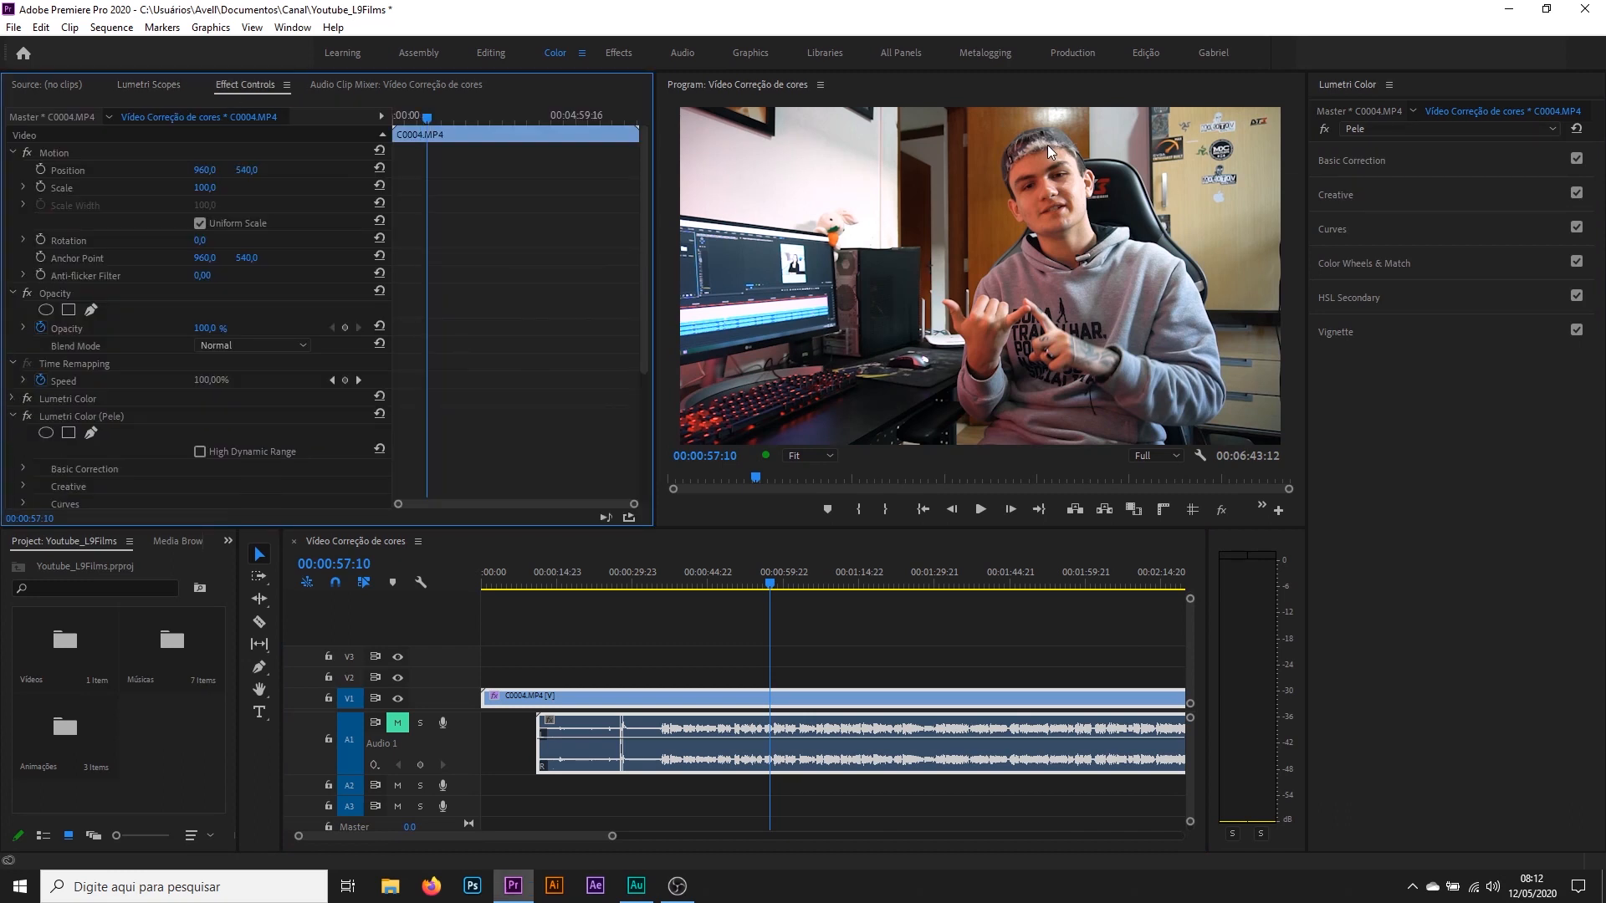
click(27, 399)
click(27, 416)
Move the playhead to 00:00:42:16 and compare the picture with the Lumetri Color (Pele) effect toggled off and on
drag(694, 568, 706, 569)
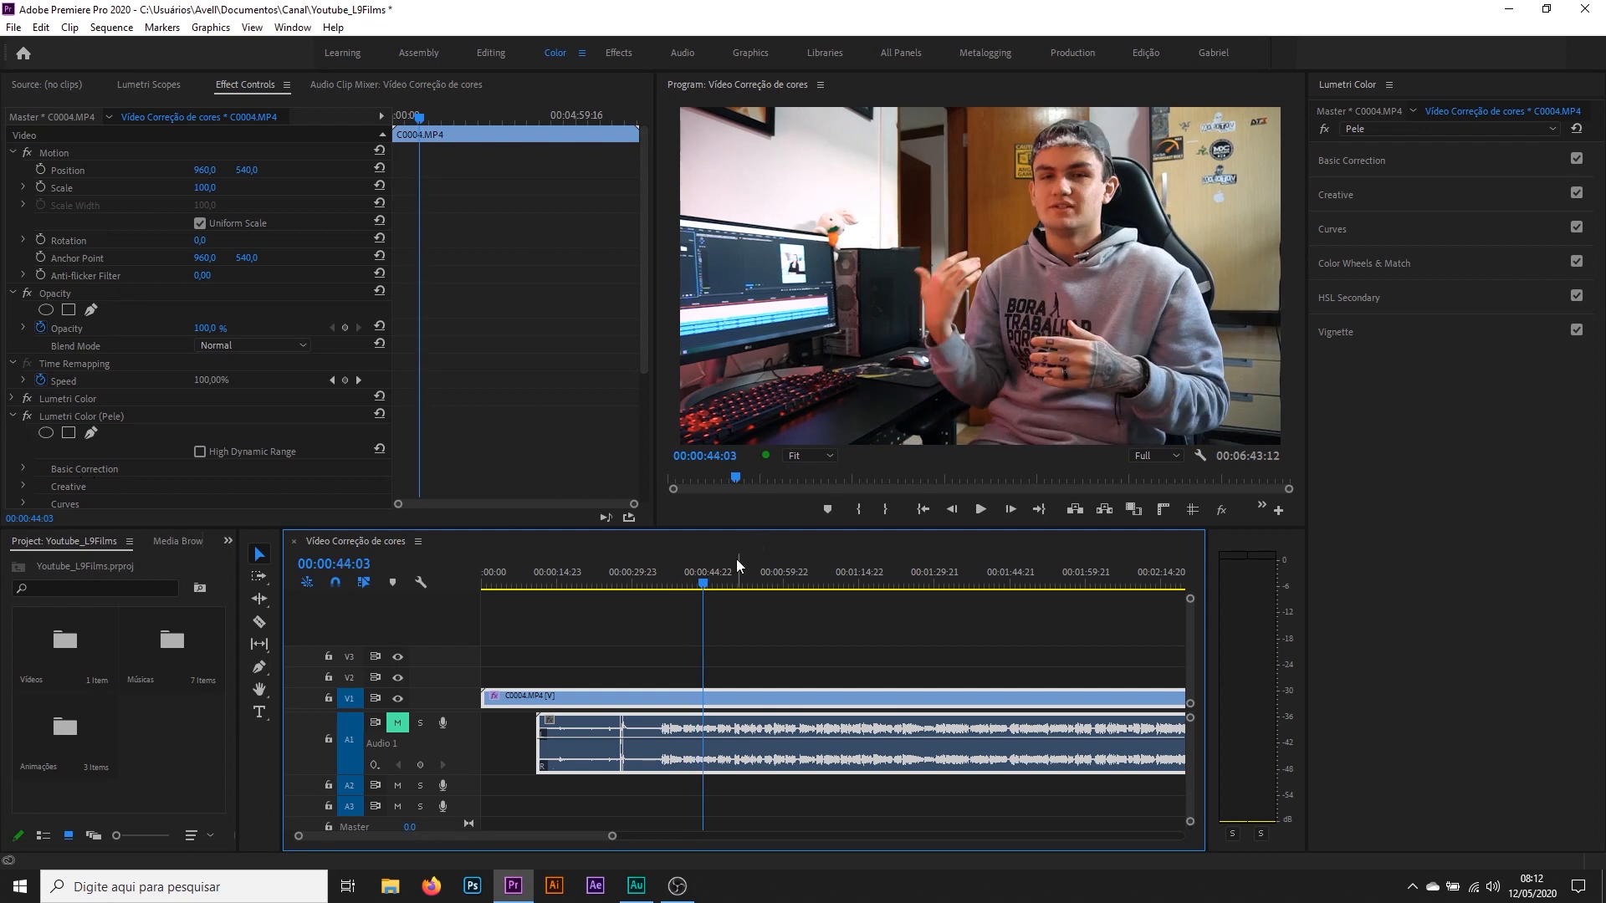
click(696, 570)
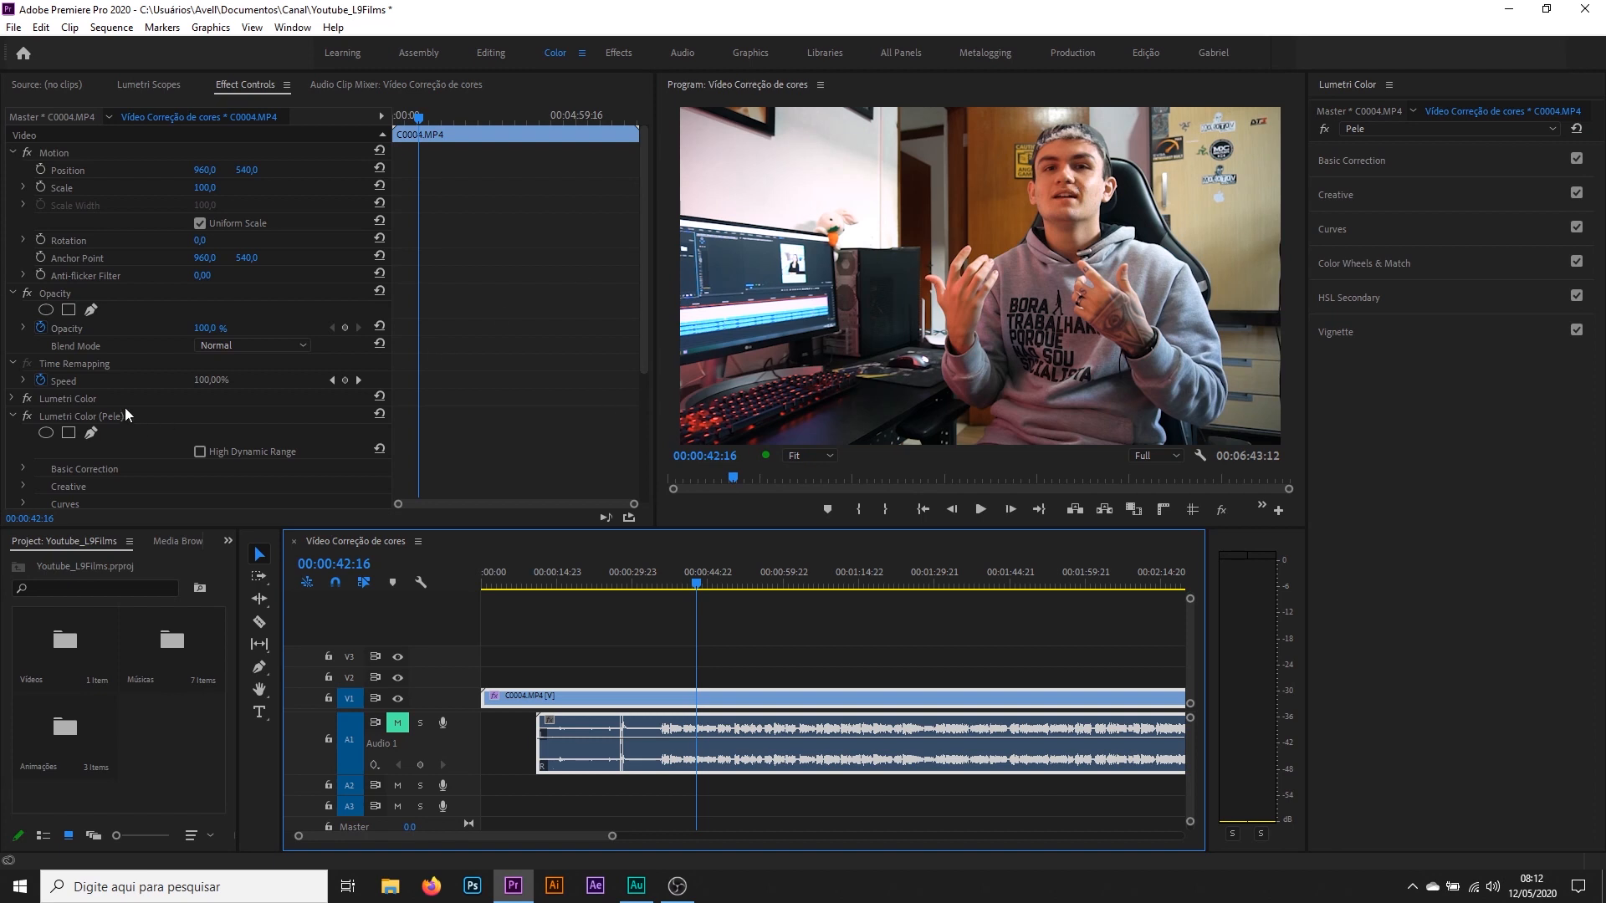
click(28, 416)
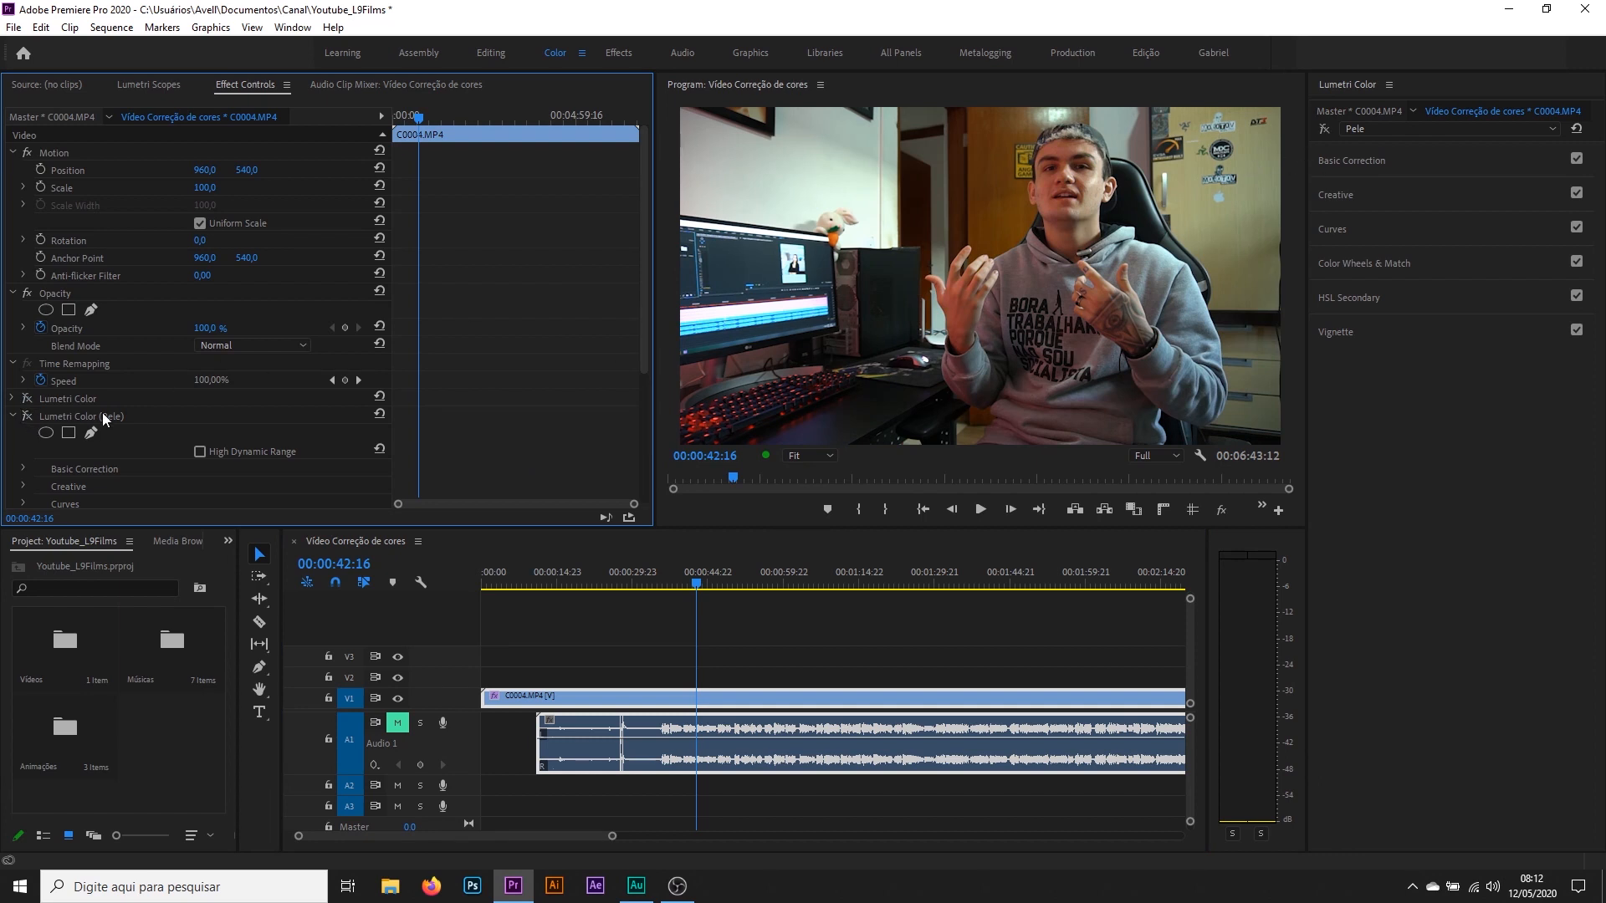
click(28, 416)
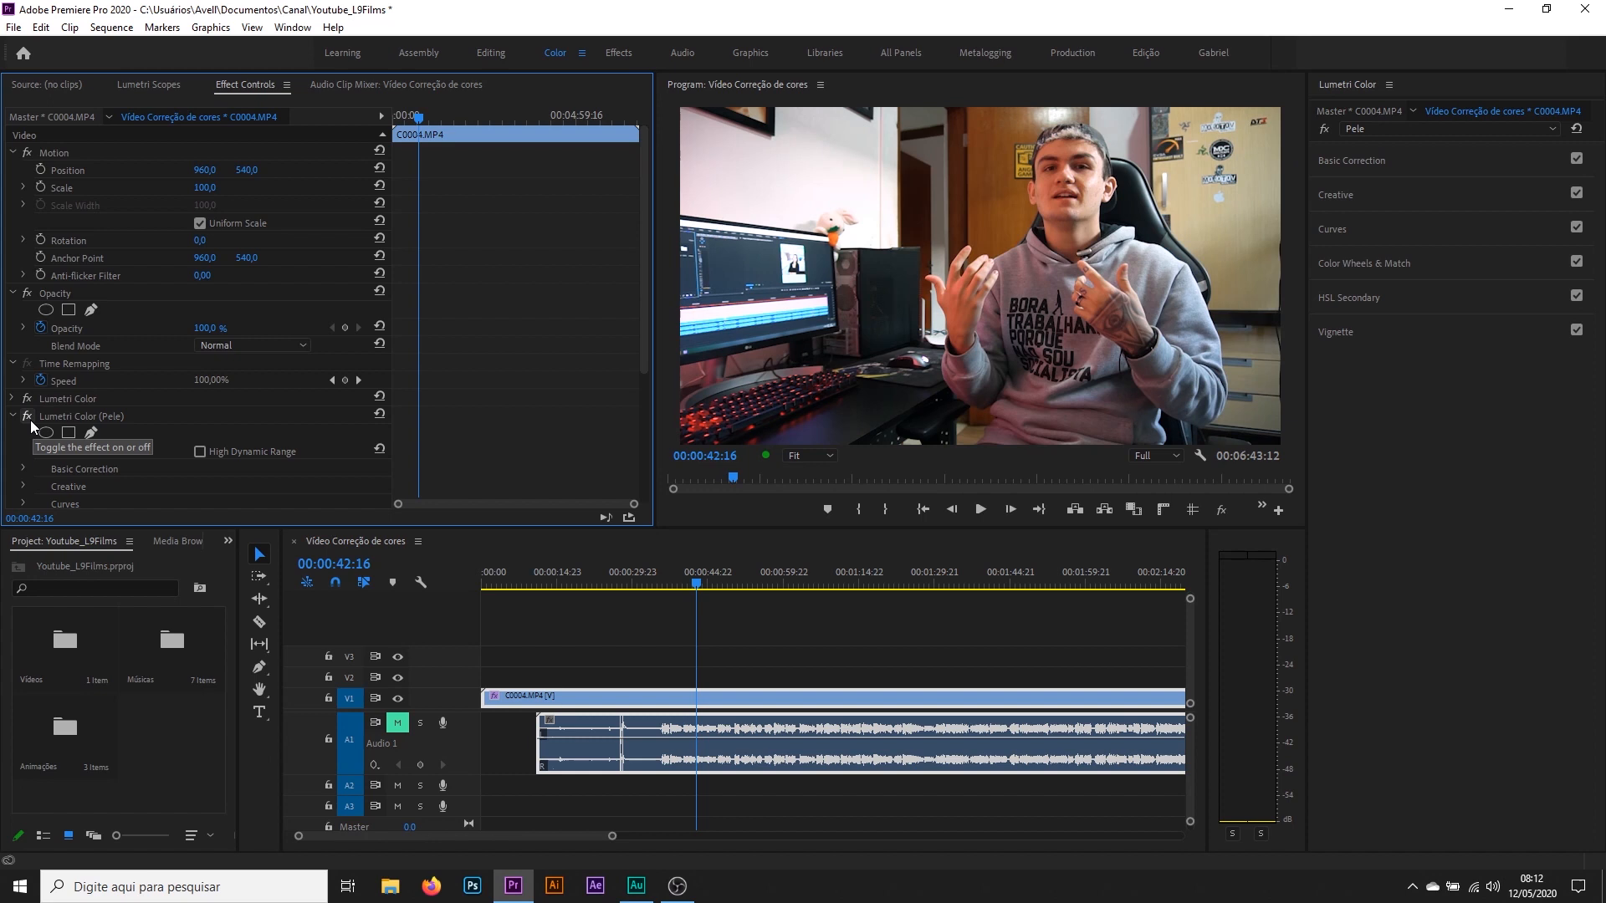
Compare the original and corrected picture repeatedly by muting and unmuting all effects in the program preview
click(1218, 514)
click(1218, 514)
click(1218, 514)
click(1218, 515)
click(1218, 514)
click(1218, 514)
click(1218, 514)
click(1218, 514)
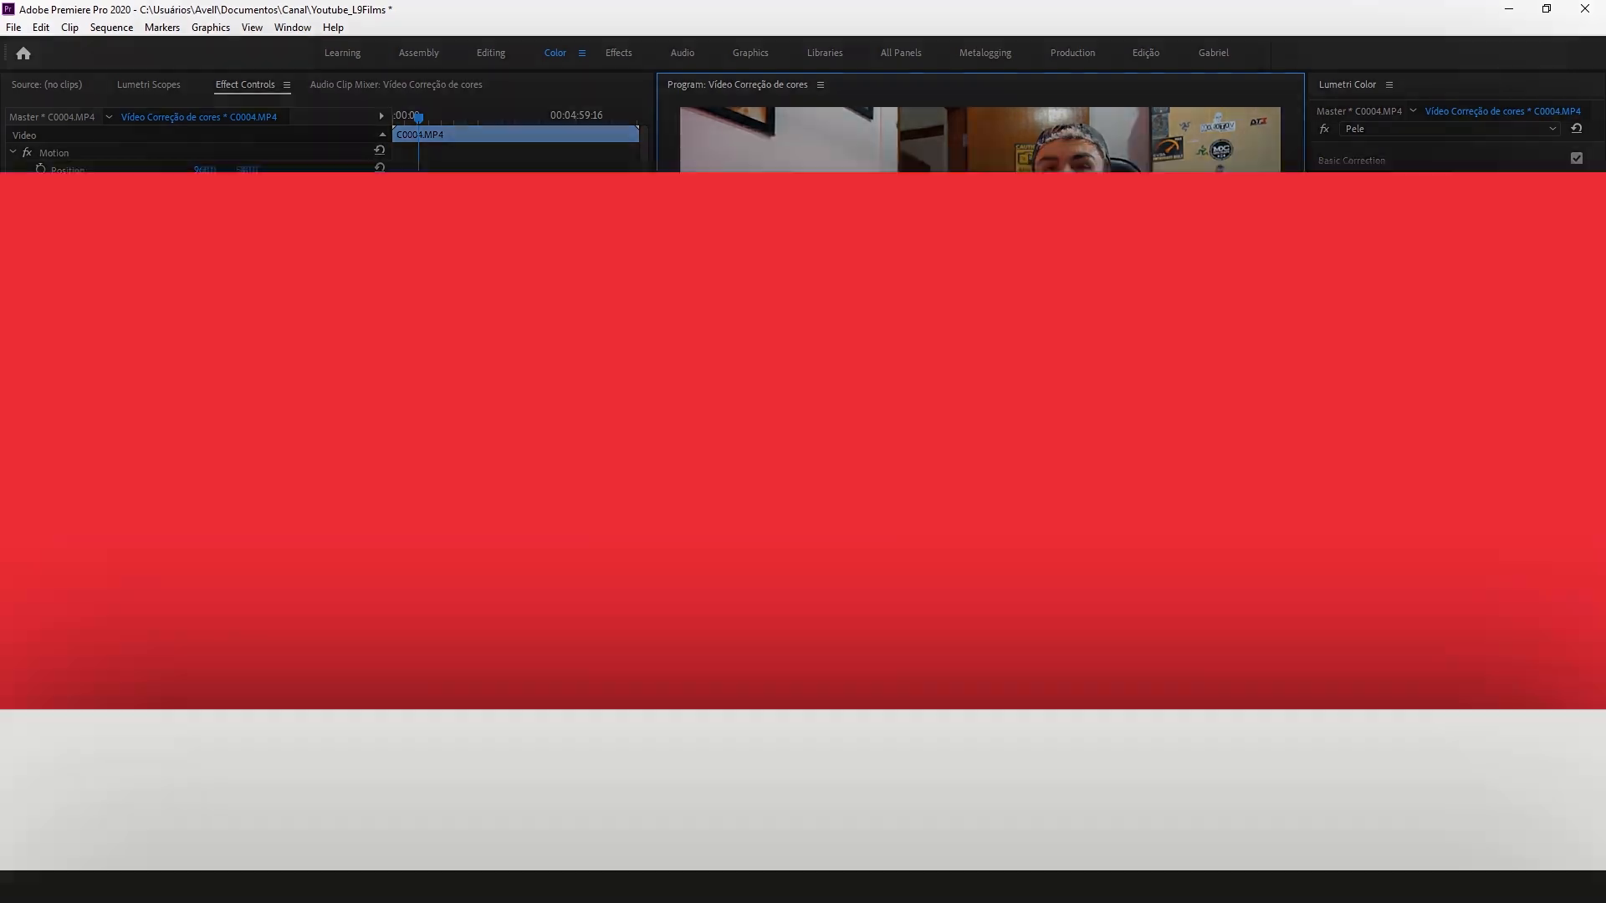